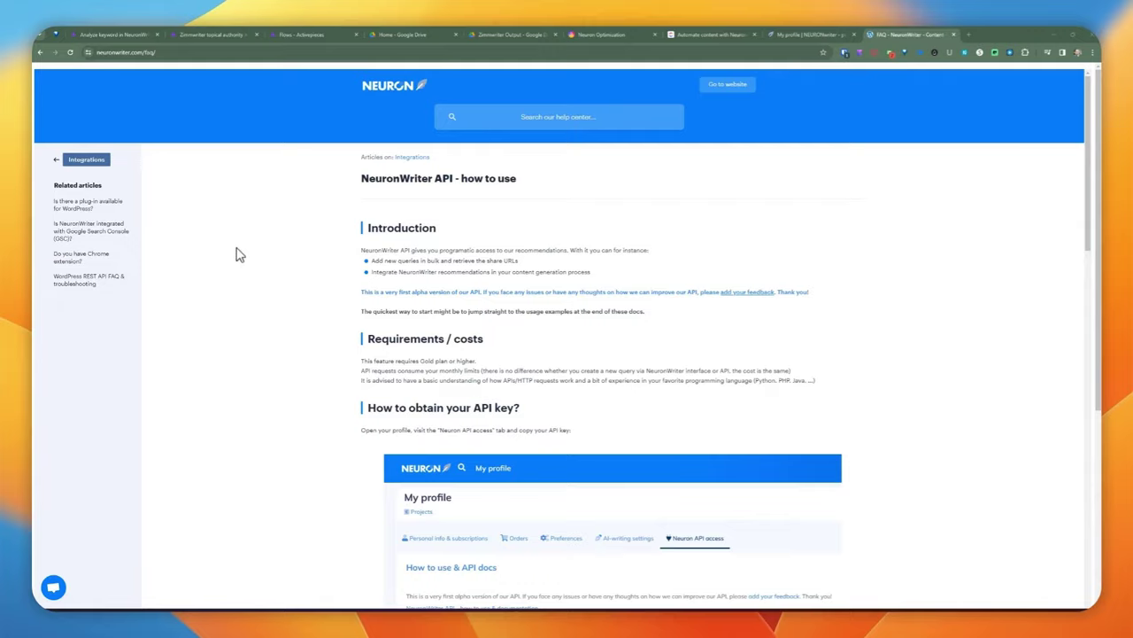
# Review the NeuronWriter API article's introduction, requirements and costs, and instructions for obtaining an API key
pyautogui.click(123, 50)
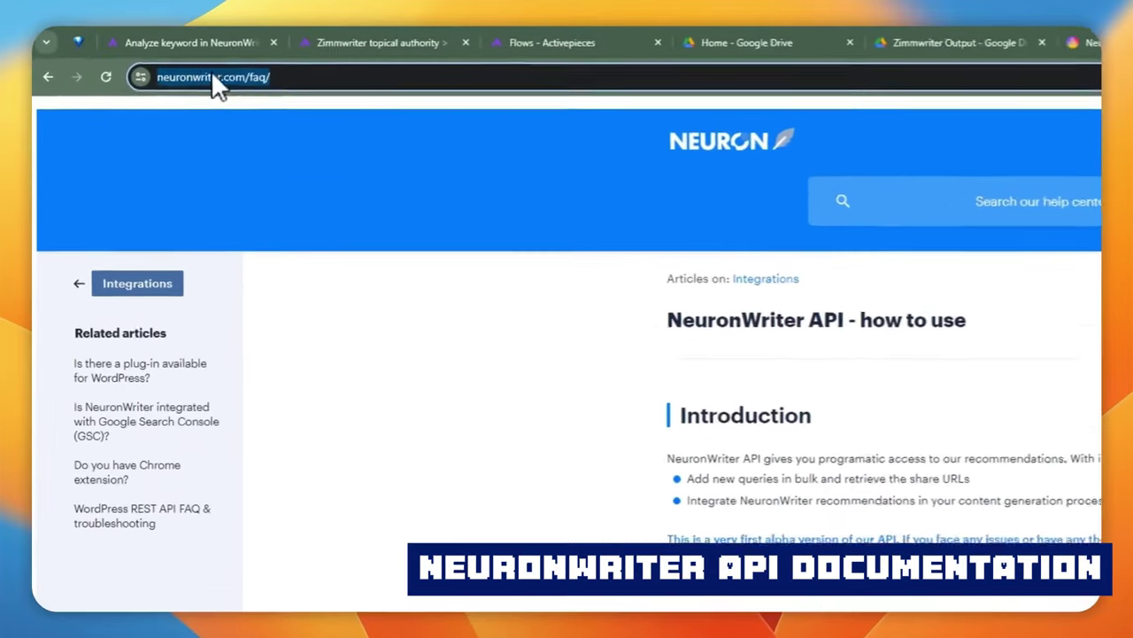
pyautogui.click(311, 381)
pyautogui.scroll(-4, 520, 469)
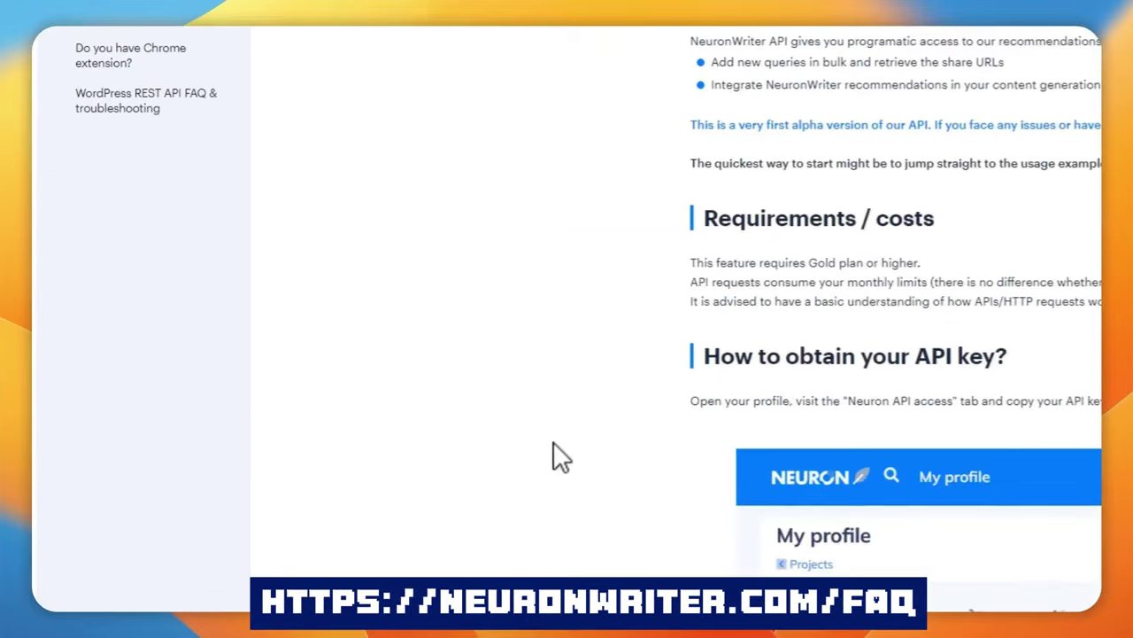
pyautogui.scroll(3, 591, 438)
pyautogui.scroll(-3, 708, 404)
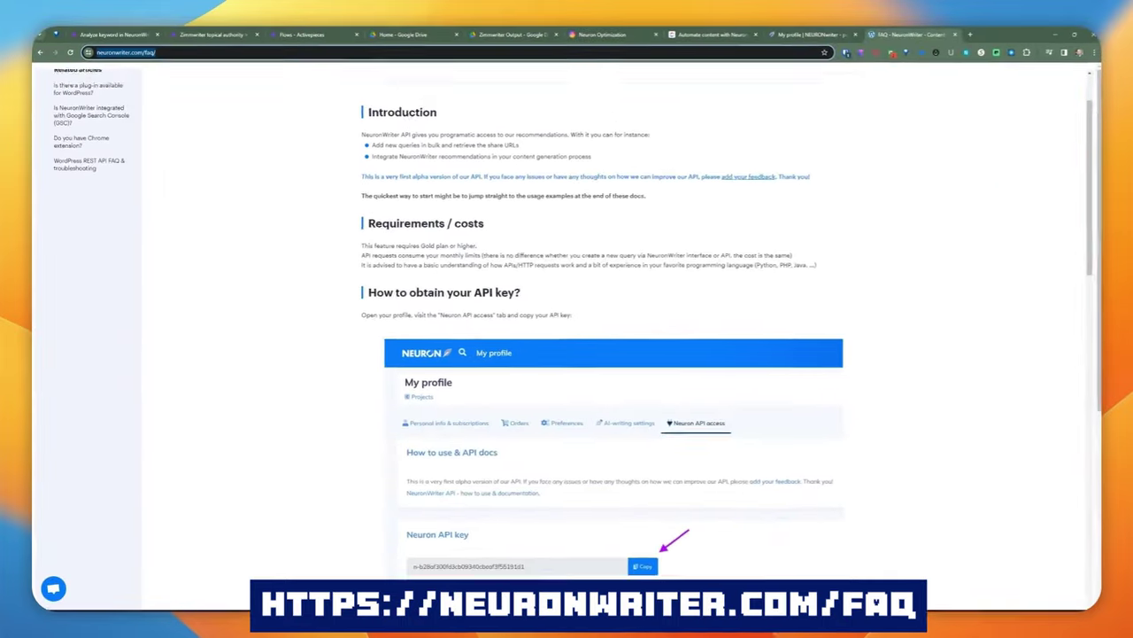
pyautogui.scroll(3, 347, 221)
pyautogui.scroll(-8, 380, 233)
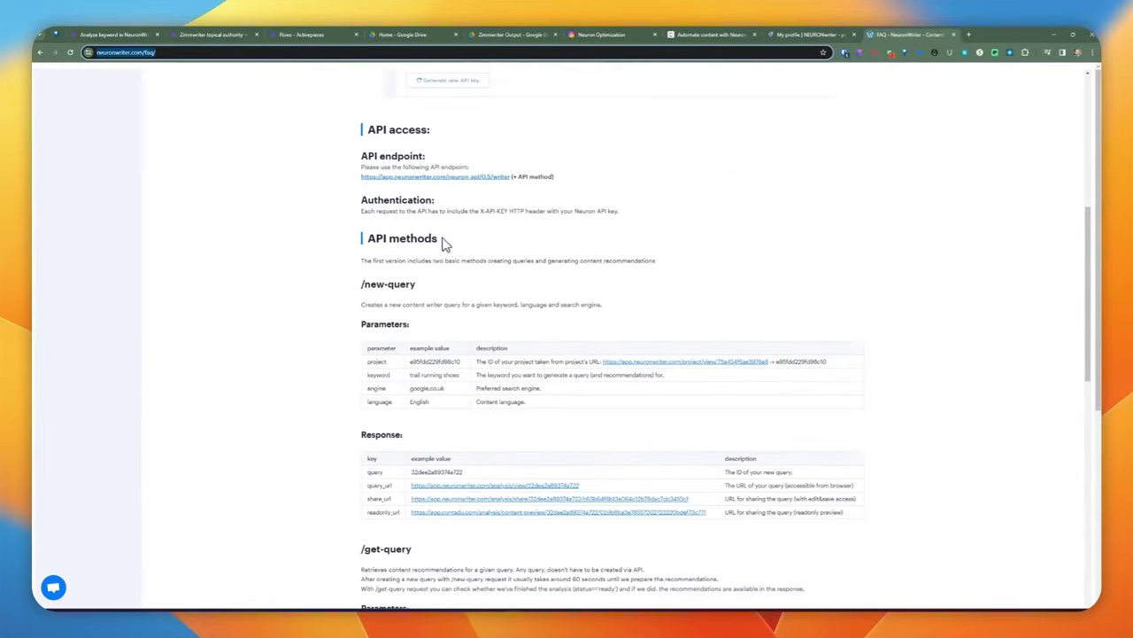
# Skim the API methods documentation from /new-query through /get-content
pyautogui.scroll(-6, 438, 248)
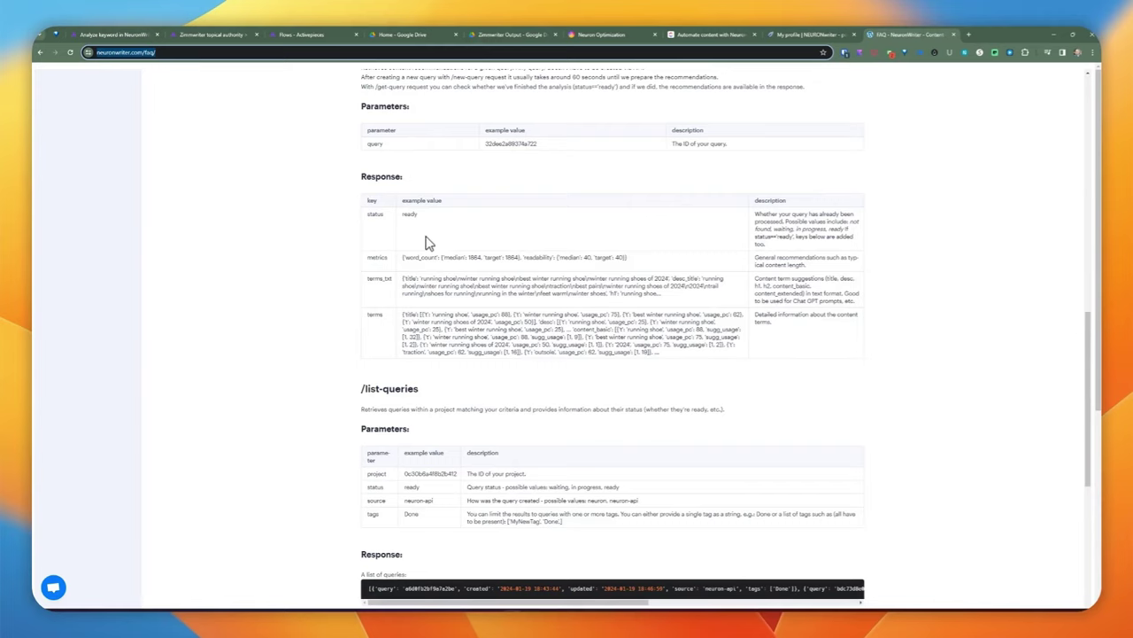
pyautogui.scroll(3, 428, 242)
pyautogui.scroll(-3, 380, 233)
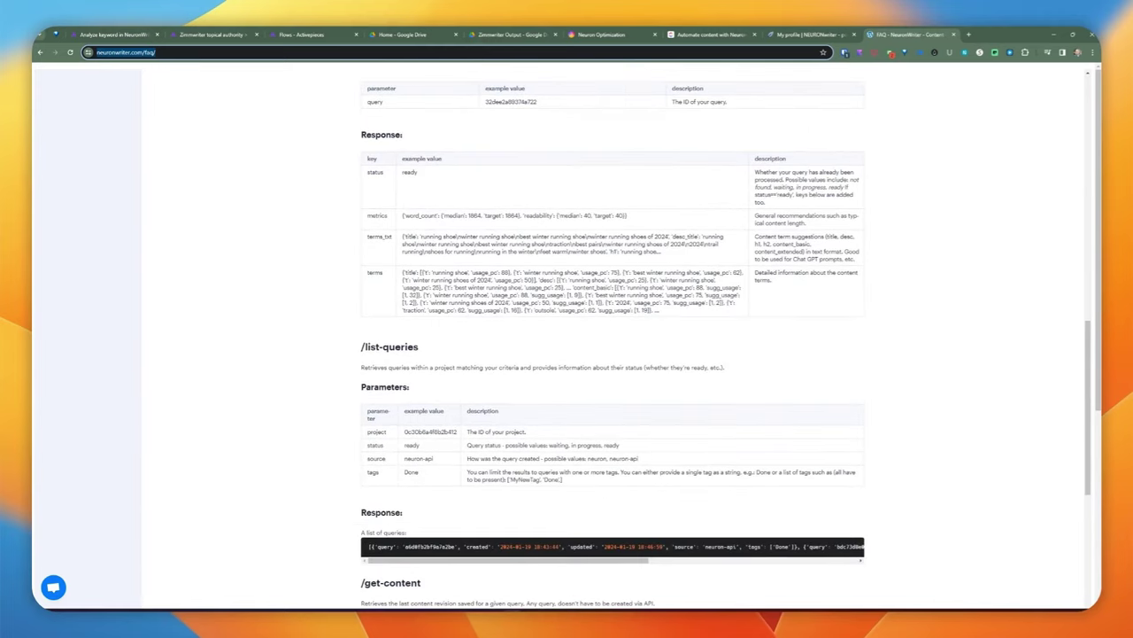
pyautogui.scroll(-2, 469, 257)
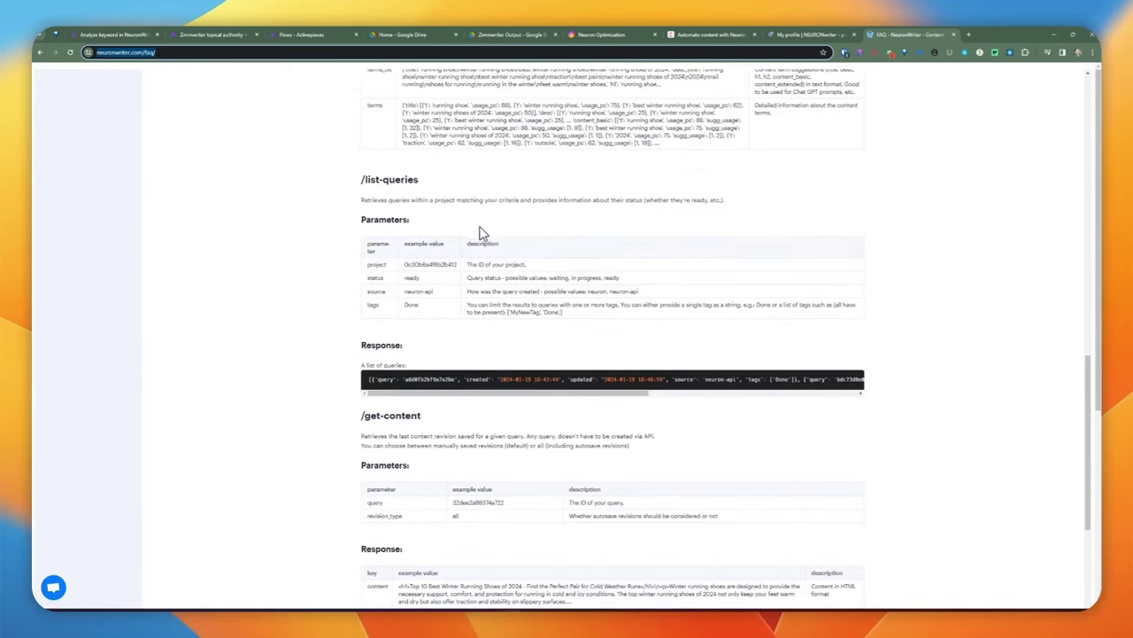
pyautogui.scroll(8, 479, 228)
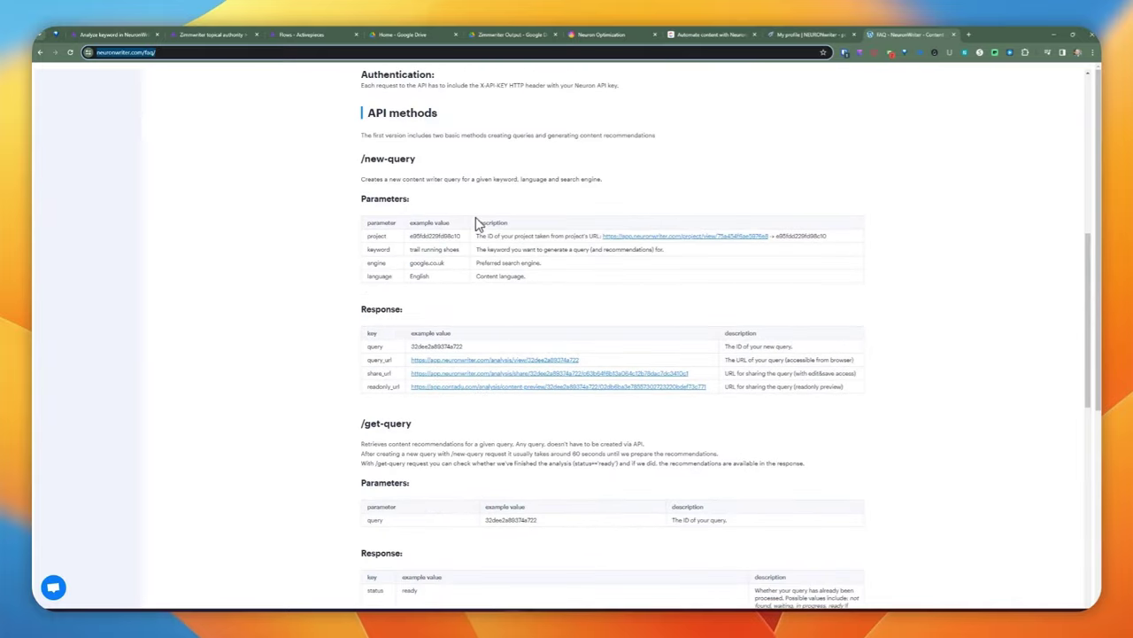
pyautogui.scroll(1, 478, 224)
pyautogui.scroll(-1, 409, 211)
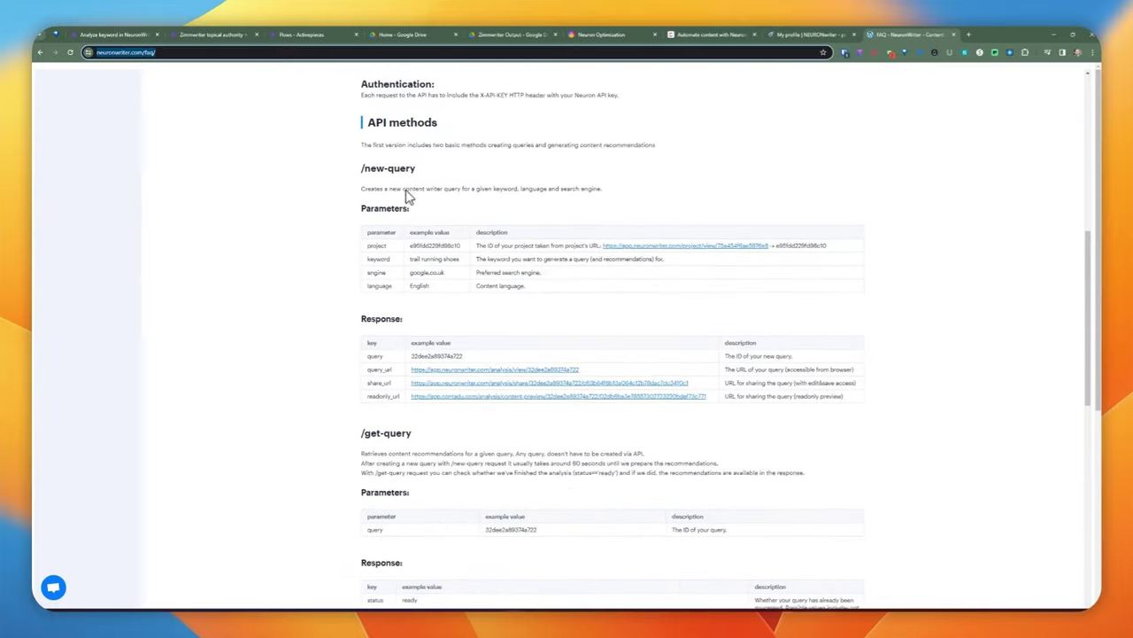
# Read the /new-query method's description, highlighting its heading and the sentence about creating a content writer query
pyautogui.scroll(1, 422, 208)
pyautogui.moveTo(417, 202); pyautogui.dragTo(370, 203)
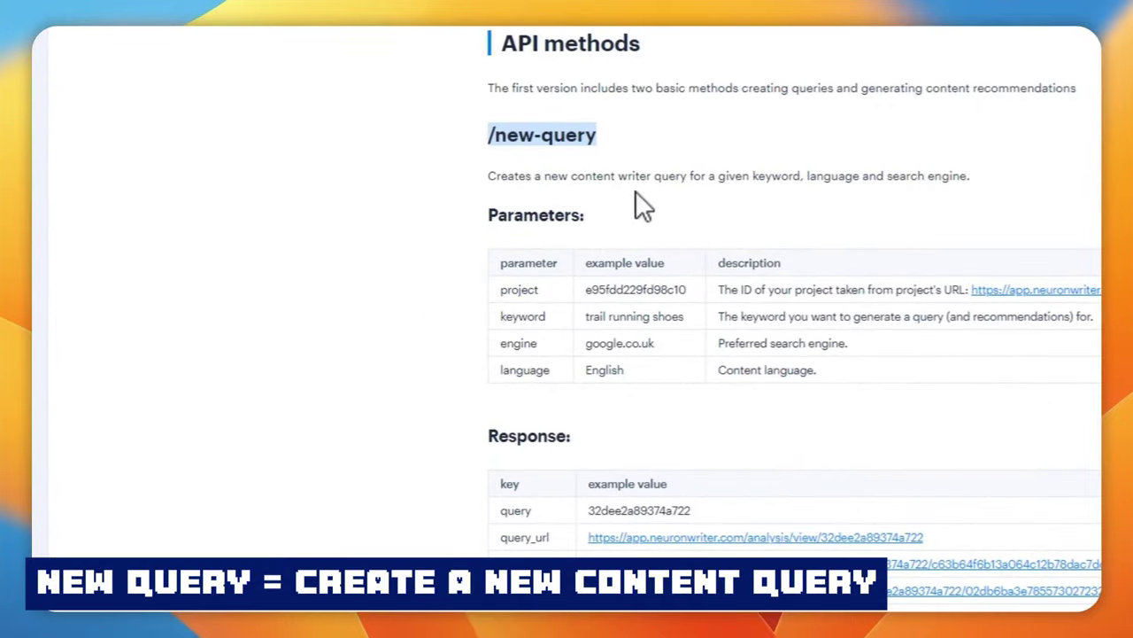
pyautogui.scroll(-6, 636, 195)
pyautogui.scroll(6, 659, 231)
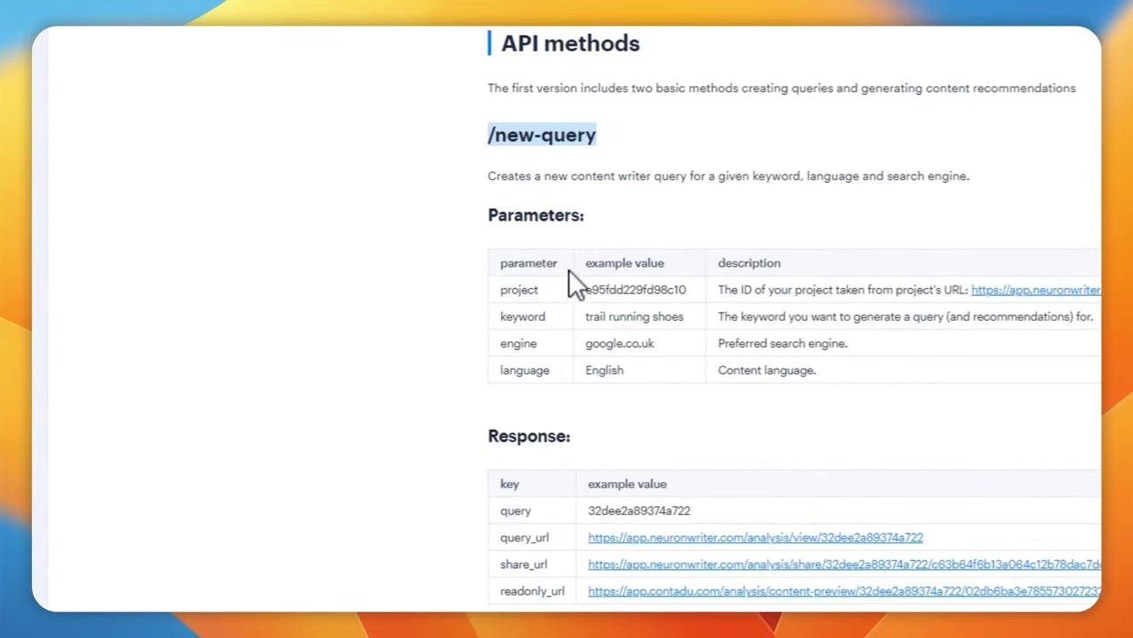
pyautogui.scroll(-3, 563, 248)
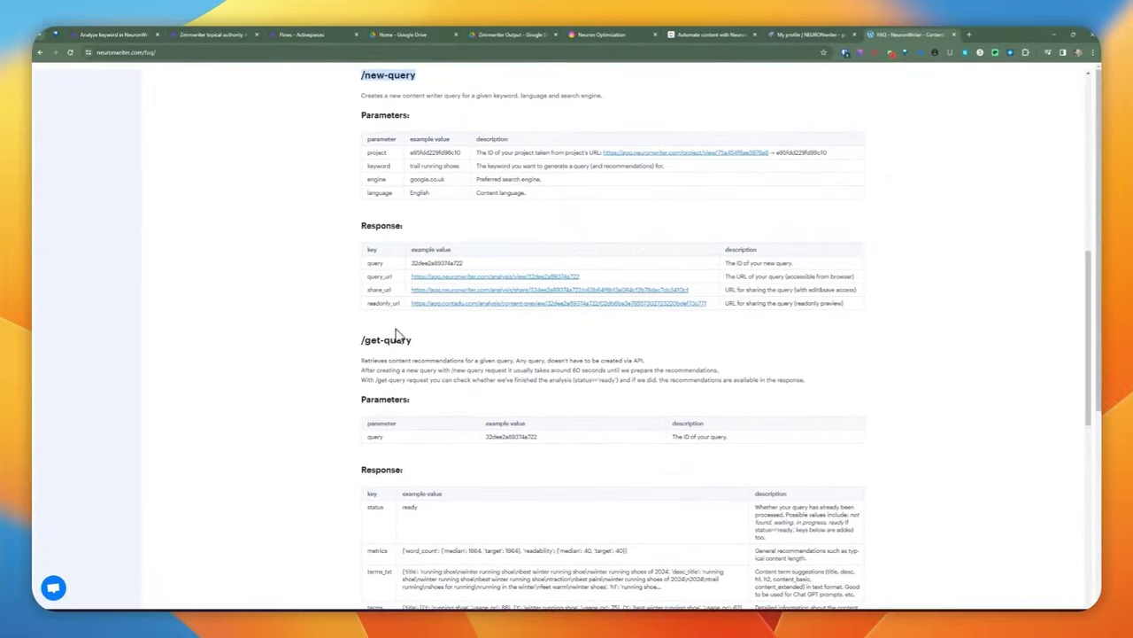
pyautogui.scroll(3, 407, 301)
pyautogui.moveTo(368, 221); pyautogui.dragTo(530, 221)
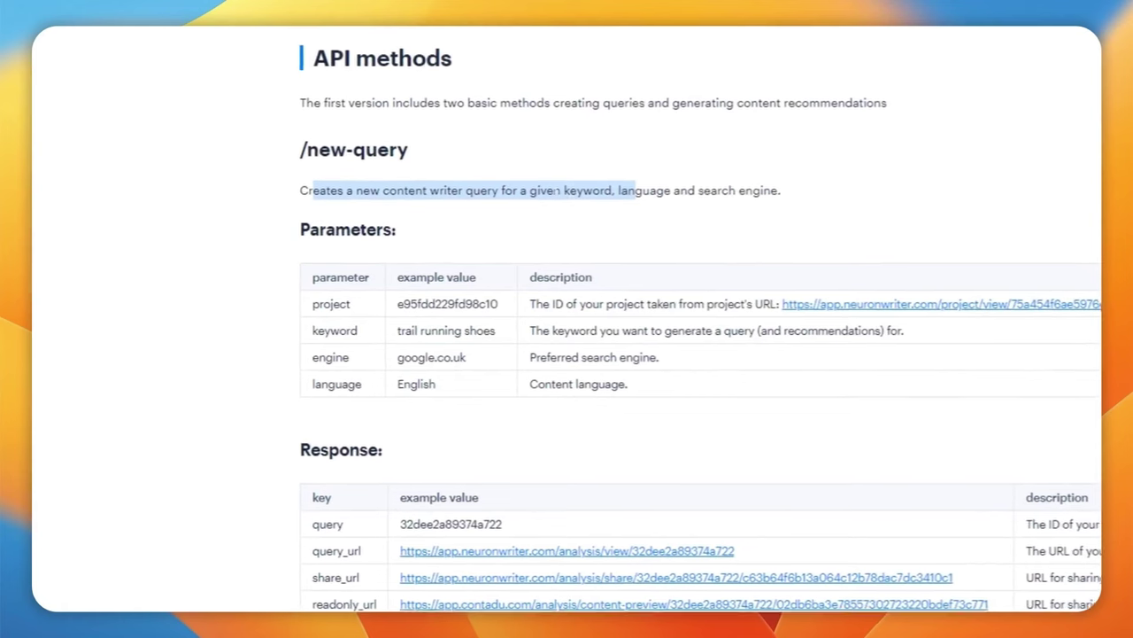
pyautogui.click(485, 208)
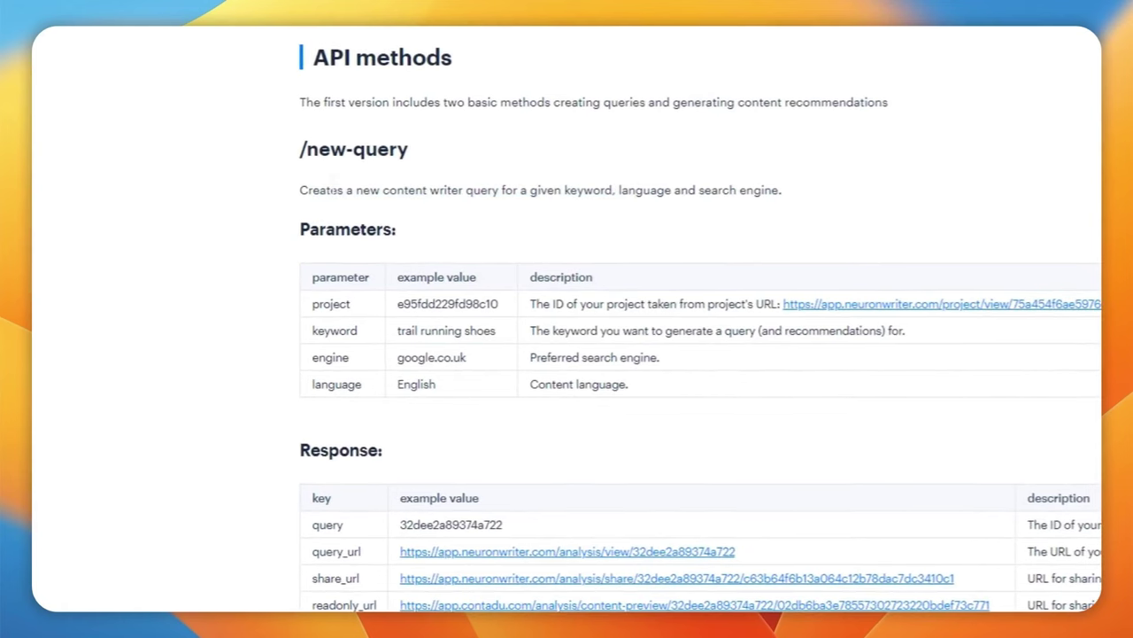
pyautogui.moveTo(345, 189); pyautogui.dragTo(414, 190)
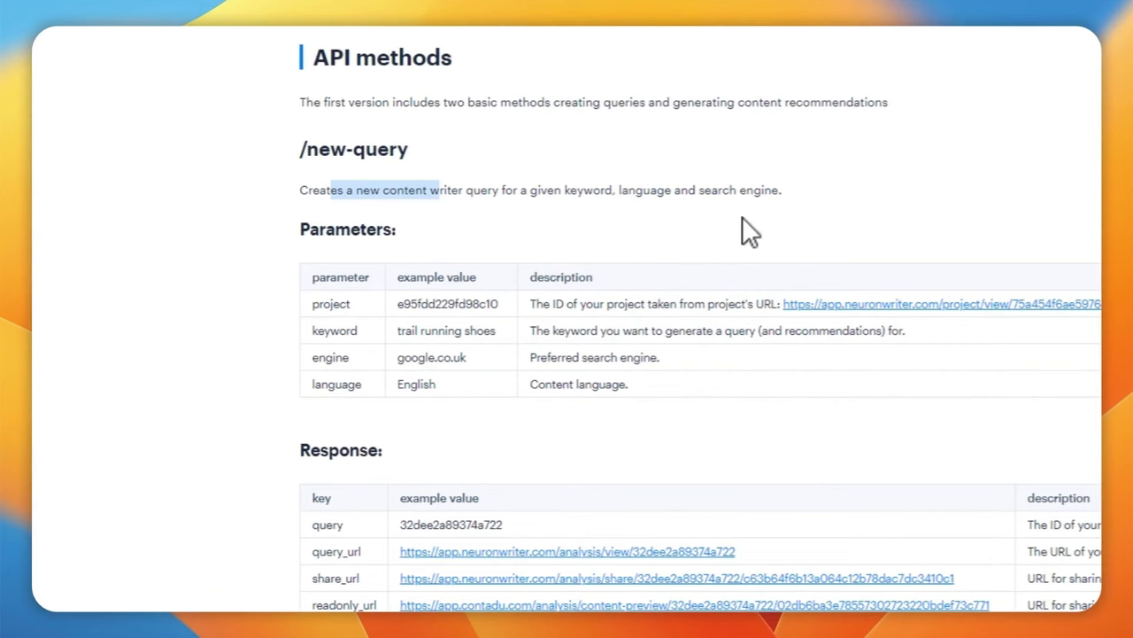
# Review the /new-query parameters table covering project, keyword, engine and language
pyautogui.scroll(-1, 398, 212)
pyautogui.click(381, 218)
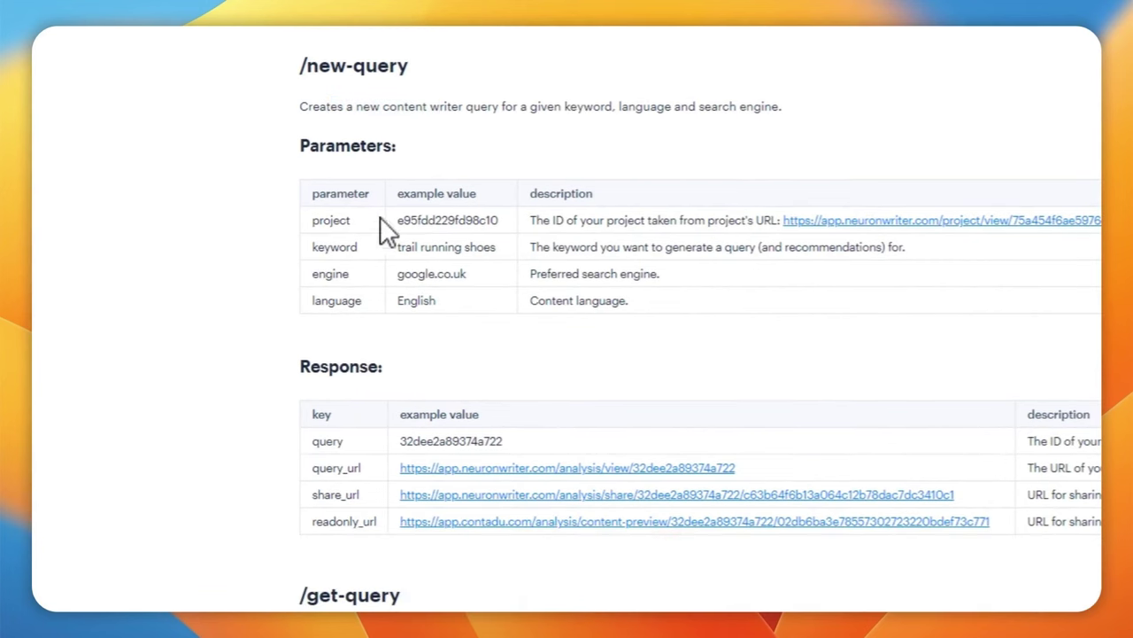
pyautogui.scroll(-1, 393, 282)
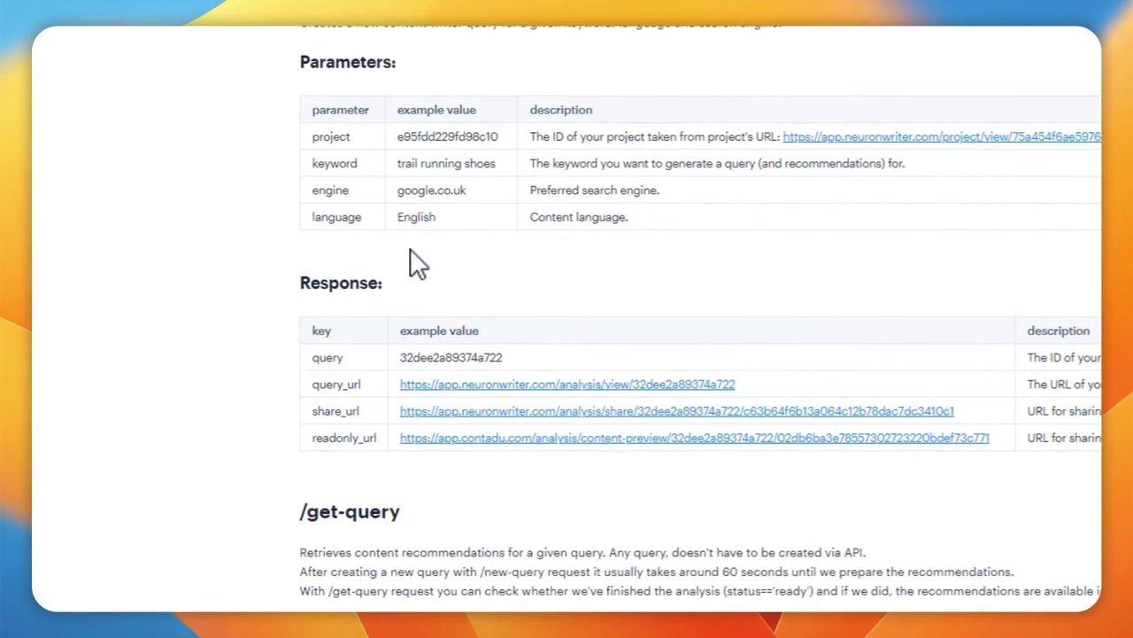
pyautogui.scroll(-1, 450, 272)
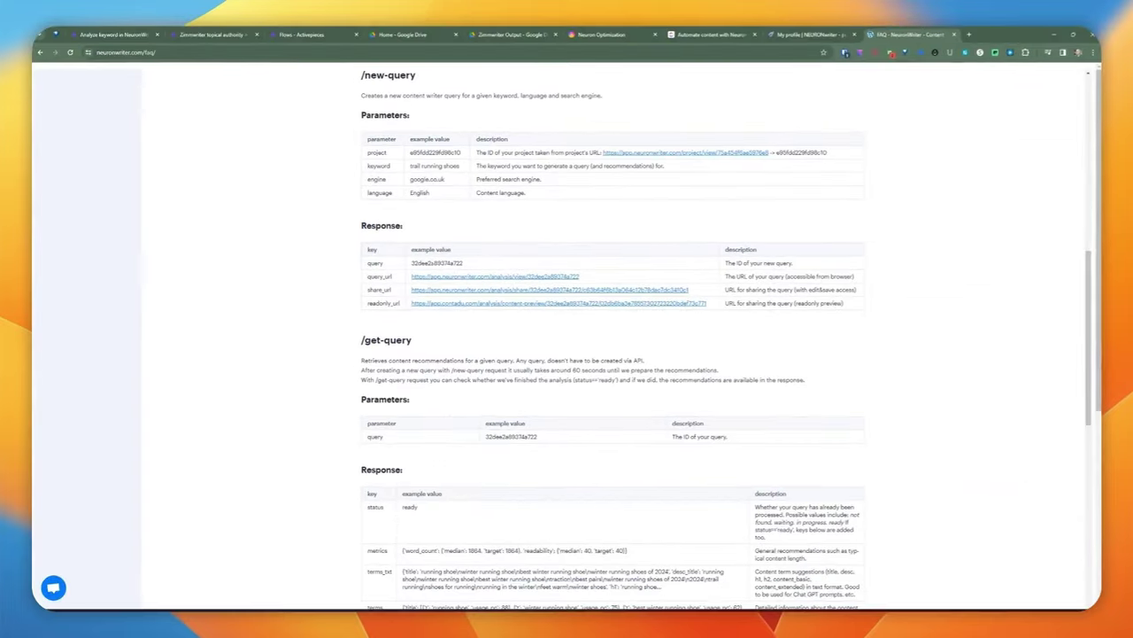
# Highlight the example query ID in the /new-query response table and compare the response keys with the parameters
pyautogui.moveTo(431, 263); pyautogui.dragTo(463, 263)
pyautogui.scroll(-2, 695, 268)
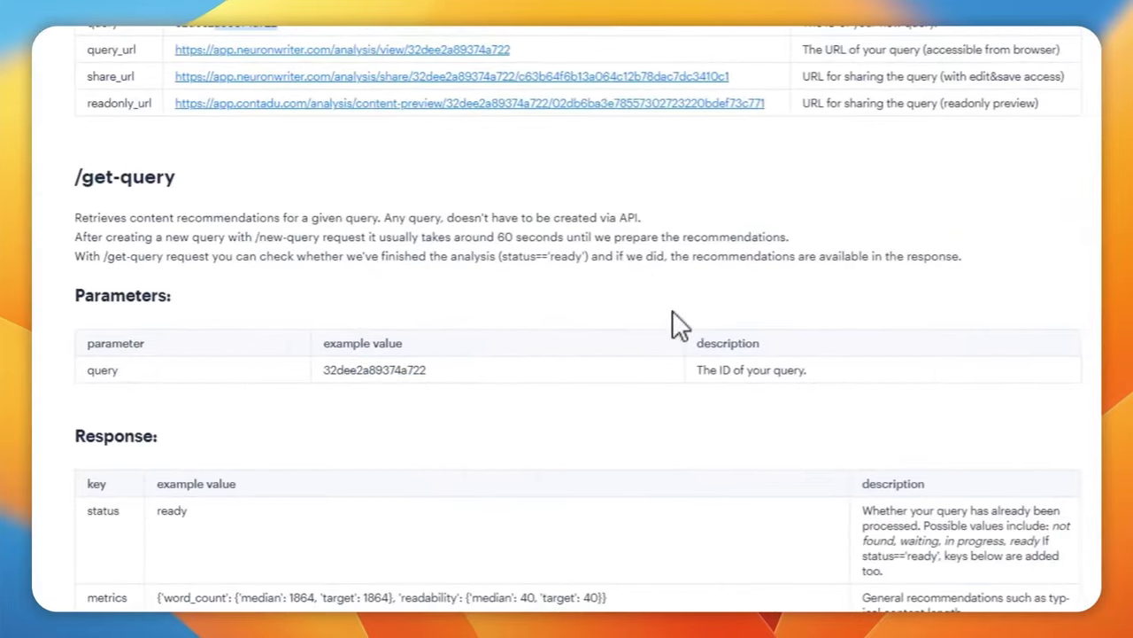
pyautogui.scroll(3, 678, 292)
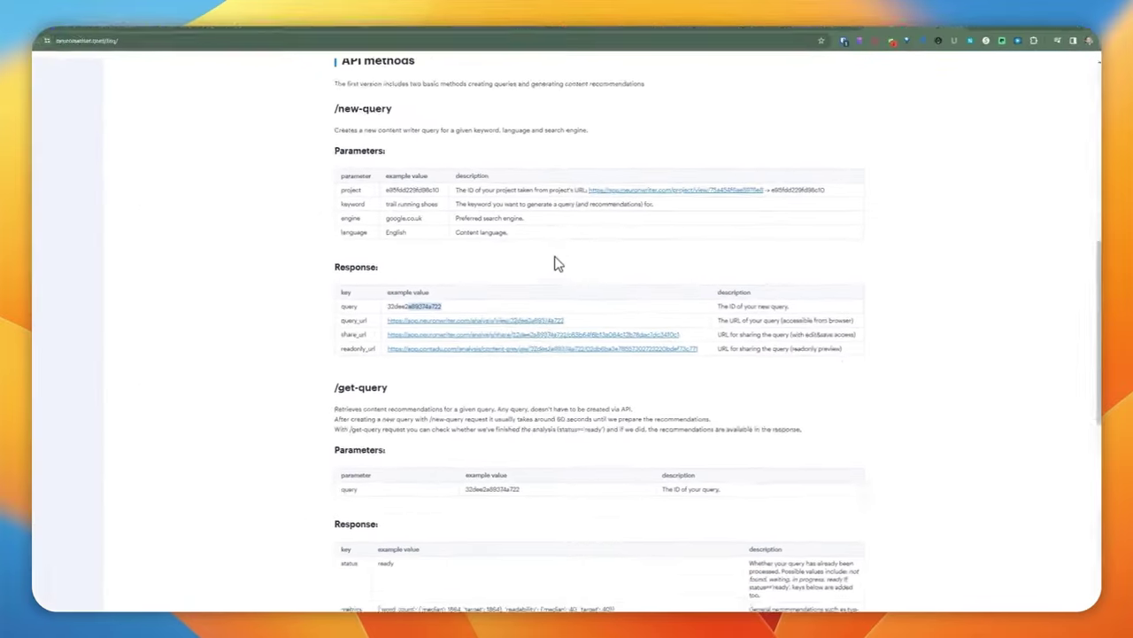
pyautogui.scroll(-2, 523, 272)
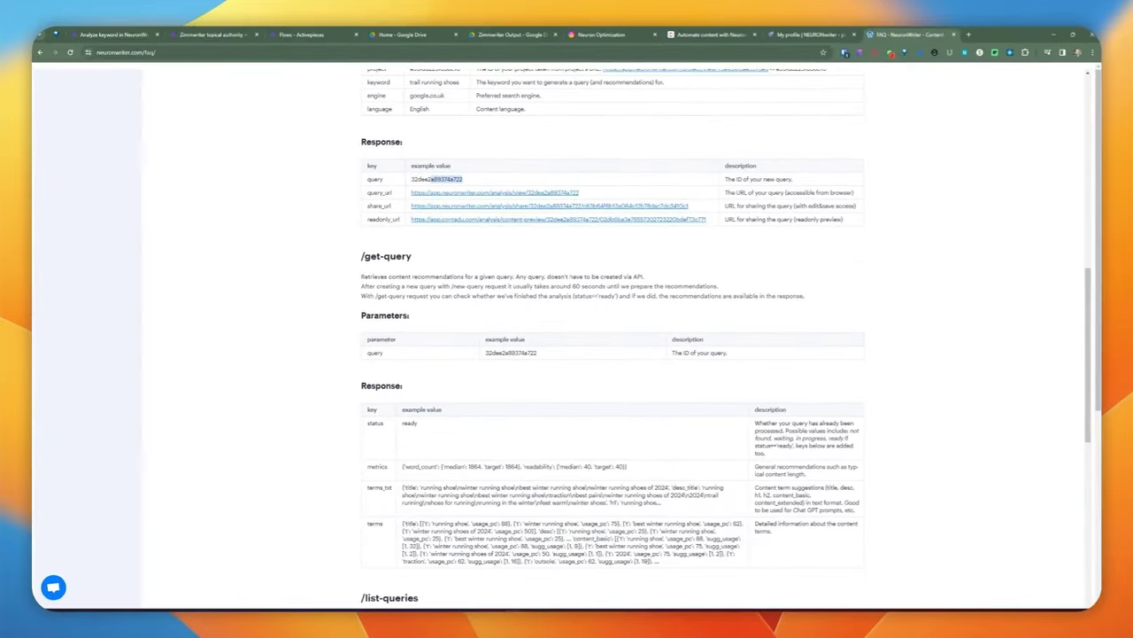
pyautogui.scroll(-2, 576, 270)
pyautogui.scroll(3, 460, 217)
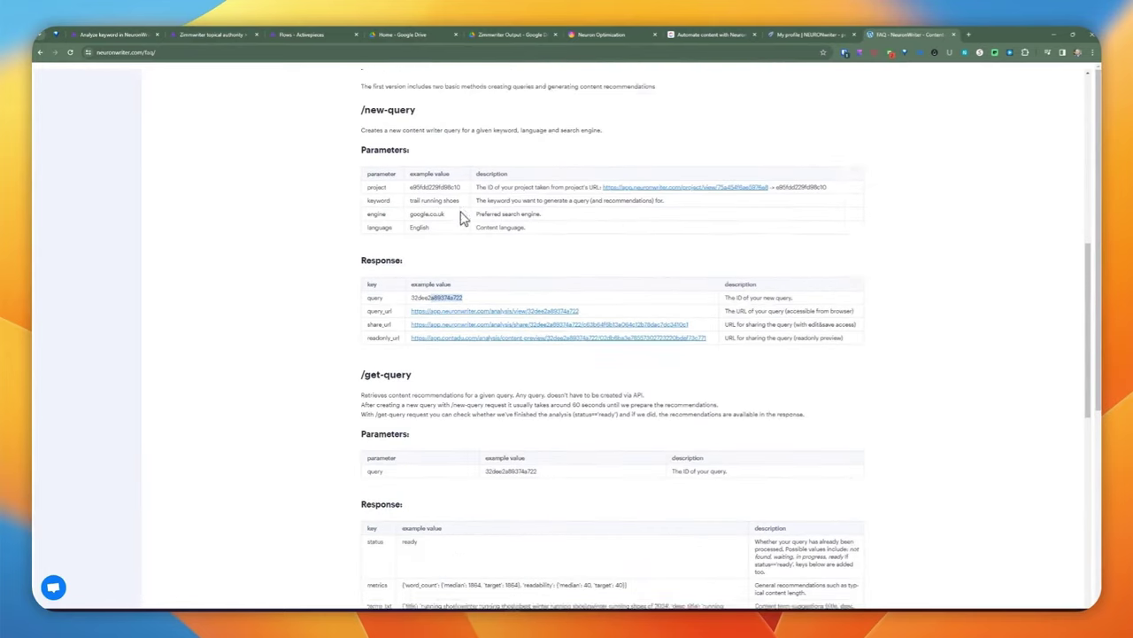
pyautogui.scroll(-1, 482, 193)
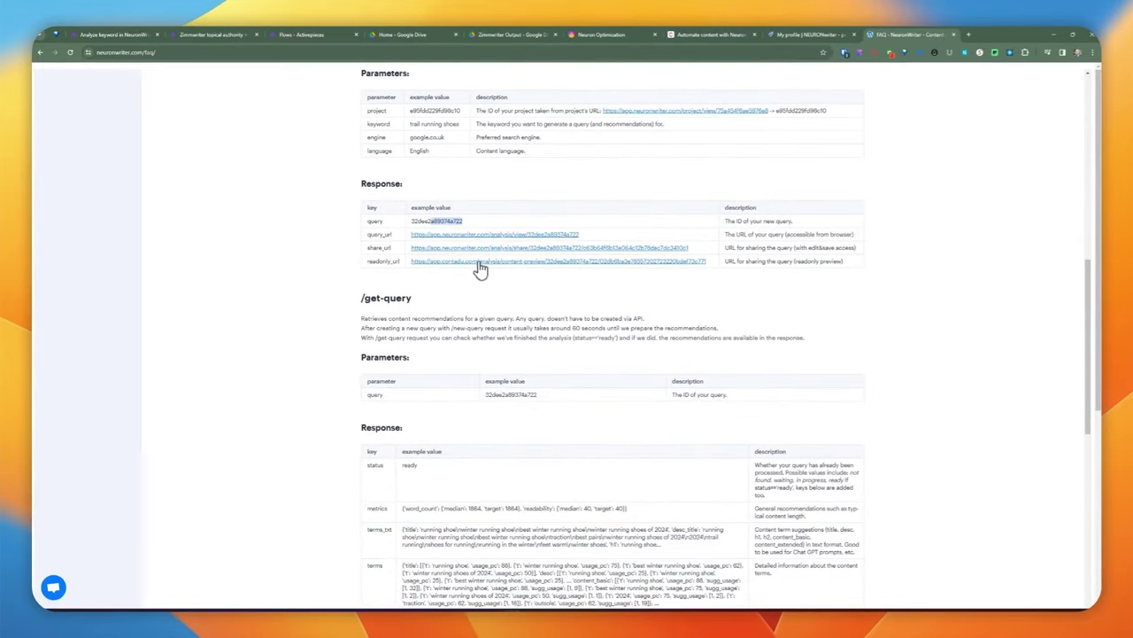
# Review the /get-query method, highlighting its query parameter's example value and checking the status, metrics and terms response keys
pyautogui.scroll(-1, 448, 292)
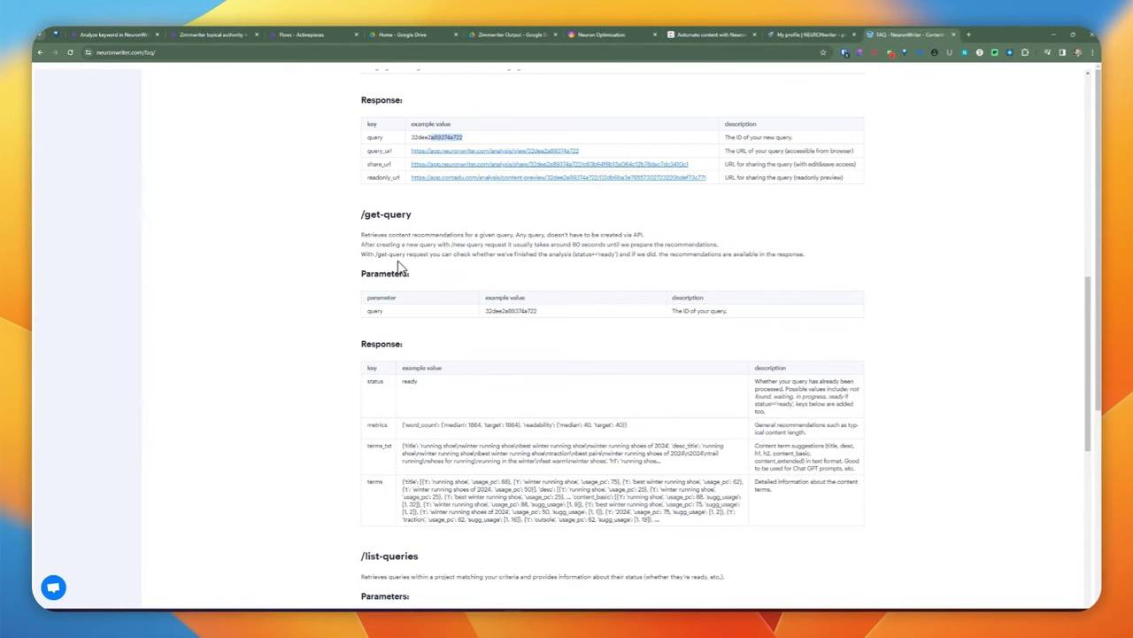
pyautogui.scroll(-1, 398, 264)
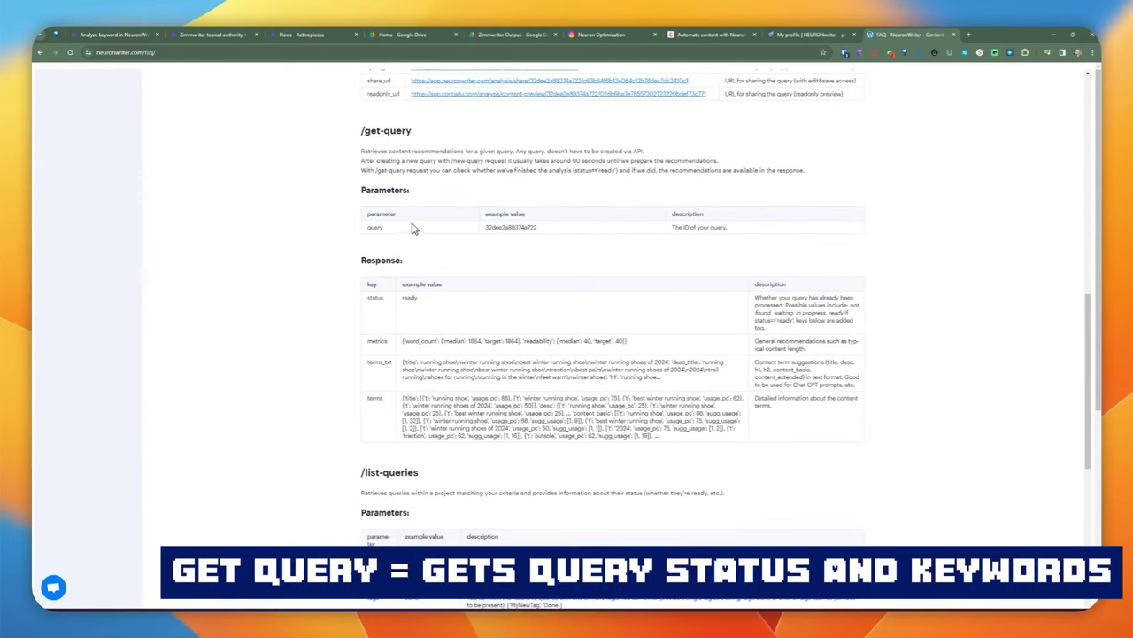
pyautogui.doubleClick(373, 227)
pyautogui.doubleClick(514, 226)
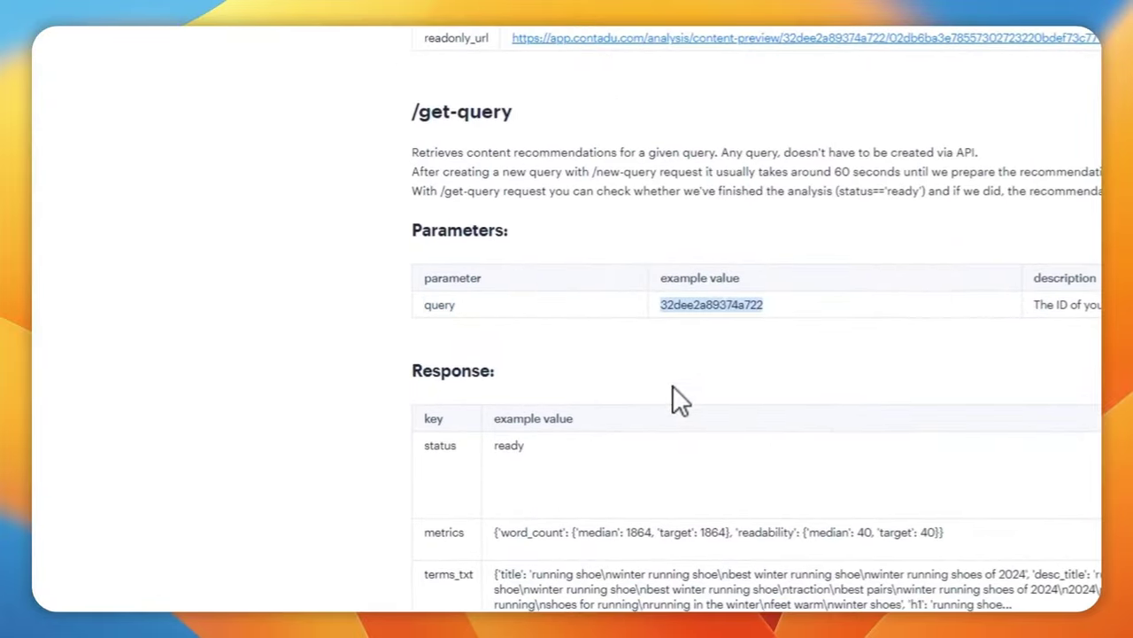
pyautogui.scroll(-2, 619, 407)
pyautogui.scroll(-1, 510, 195)
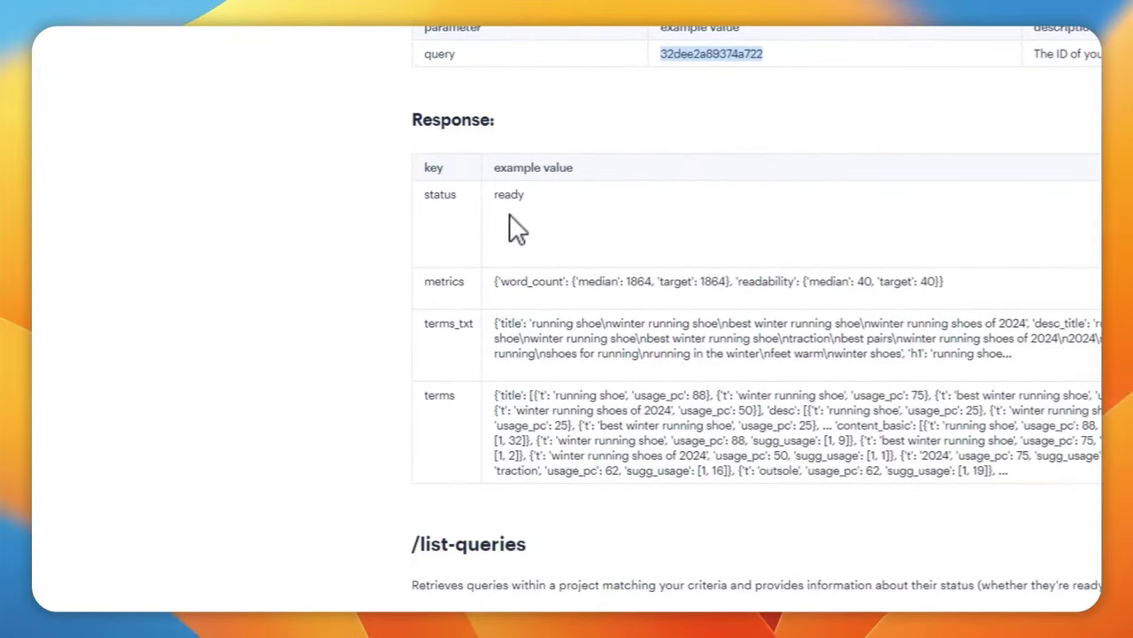
# Review the /list-queries method's description and parameters, highlighting part of its text and clearing the selection
pyautogui.scroll(-3, 506, 254)
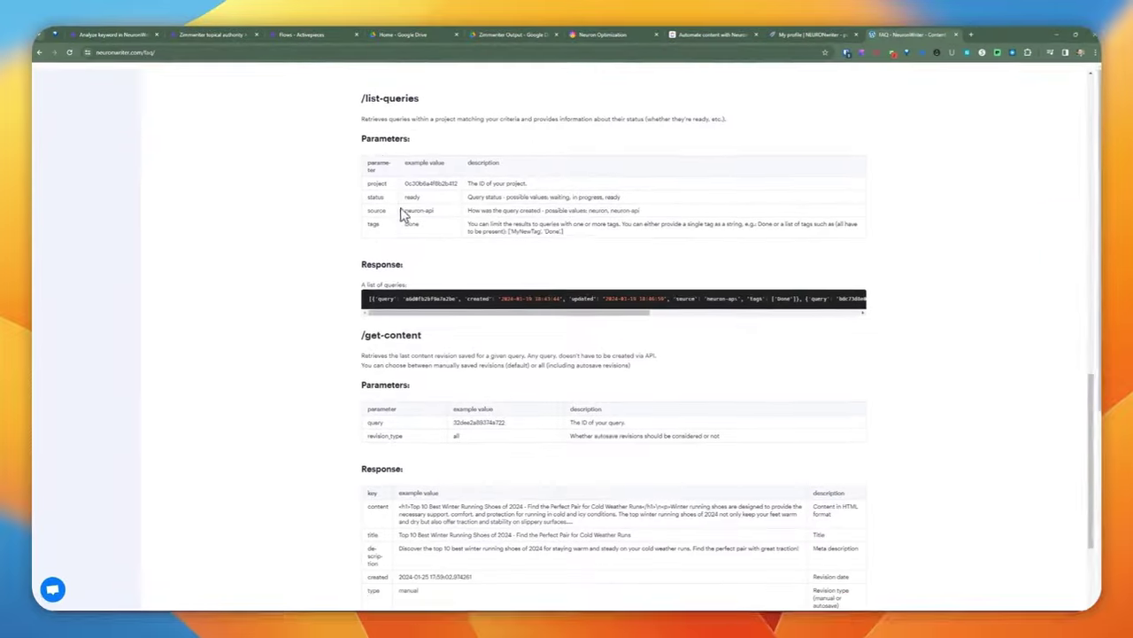
pyautogui.scroll(1, 374, 148)
pyautogui.moveTo(450, 184); pyautogui.dragTo(341, 181)
pyautogui.click(286, 194)
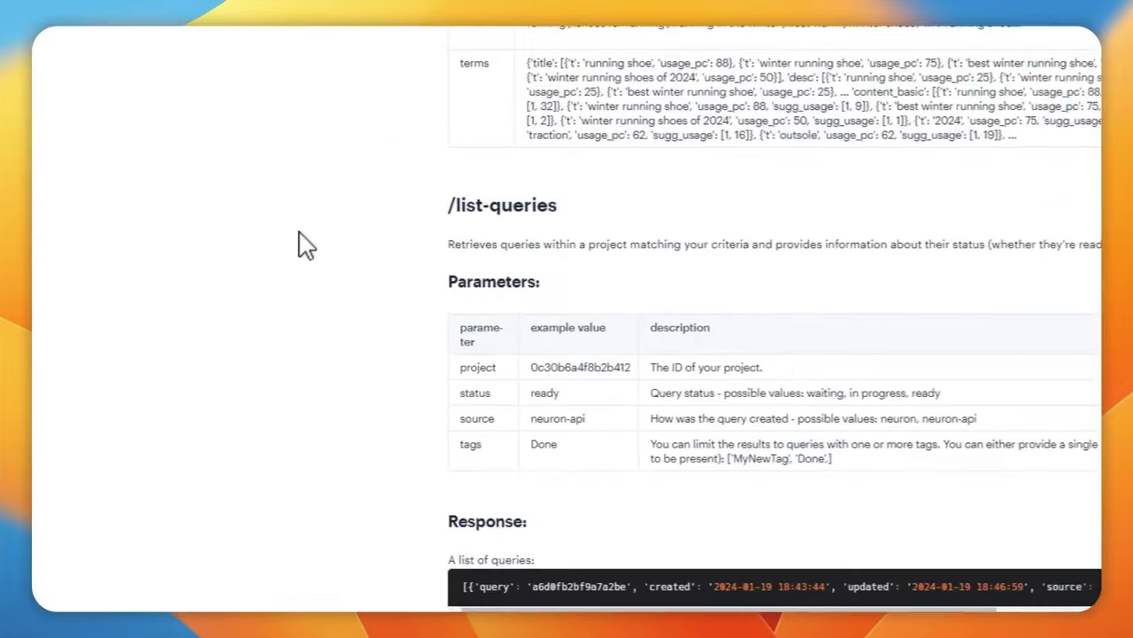
# Review the /get-content method and highlight the example content and title values in its response table
pyautogui.scroll(-2, 308, 195)
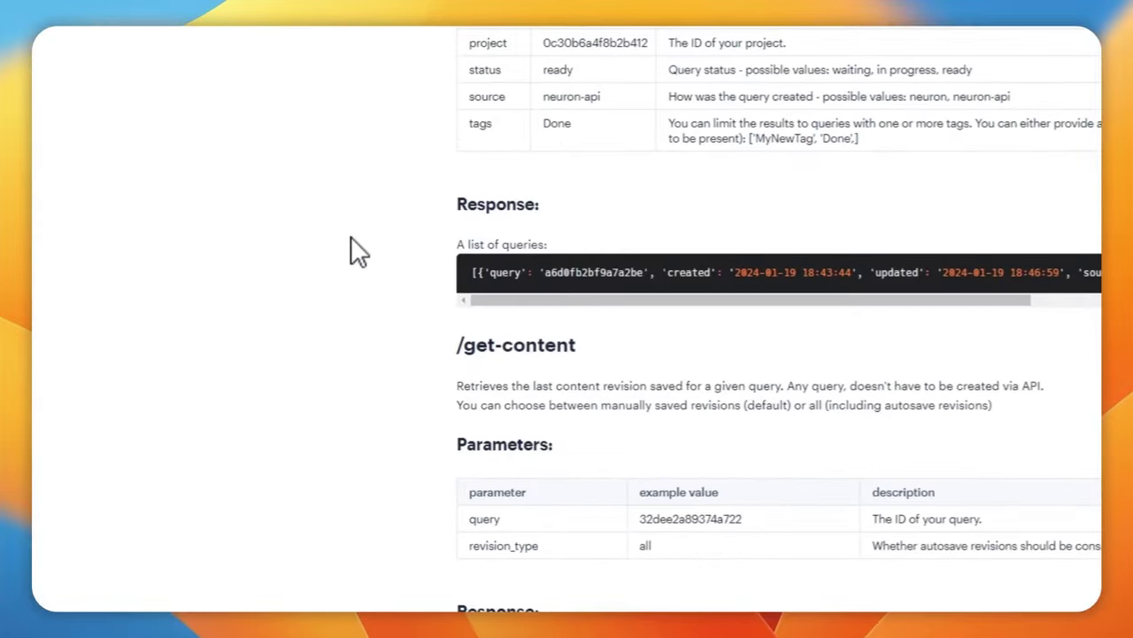
pyautogui.scroll(-4, 575, 355)
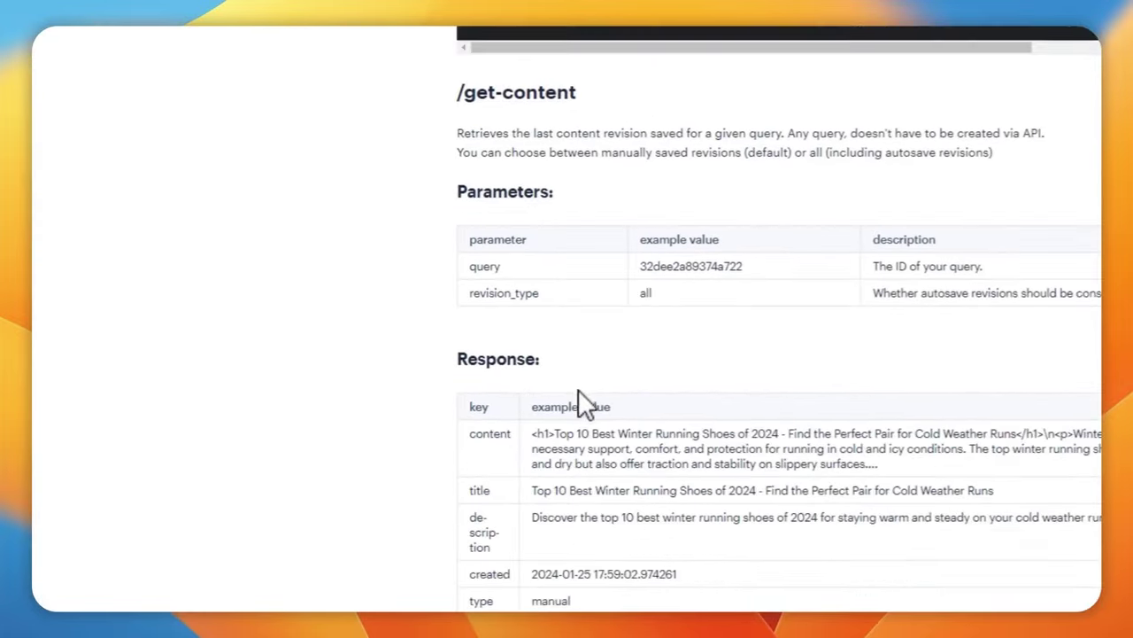
pyautogui.moveTo(591, 351); pyautogui.dragTo(779, 408)
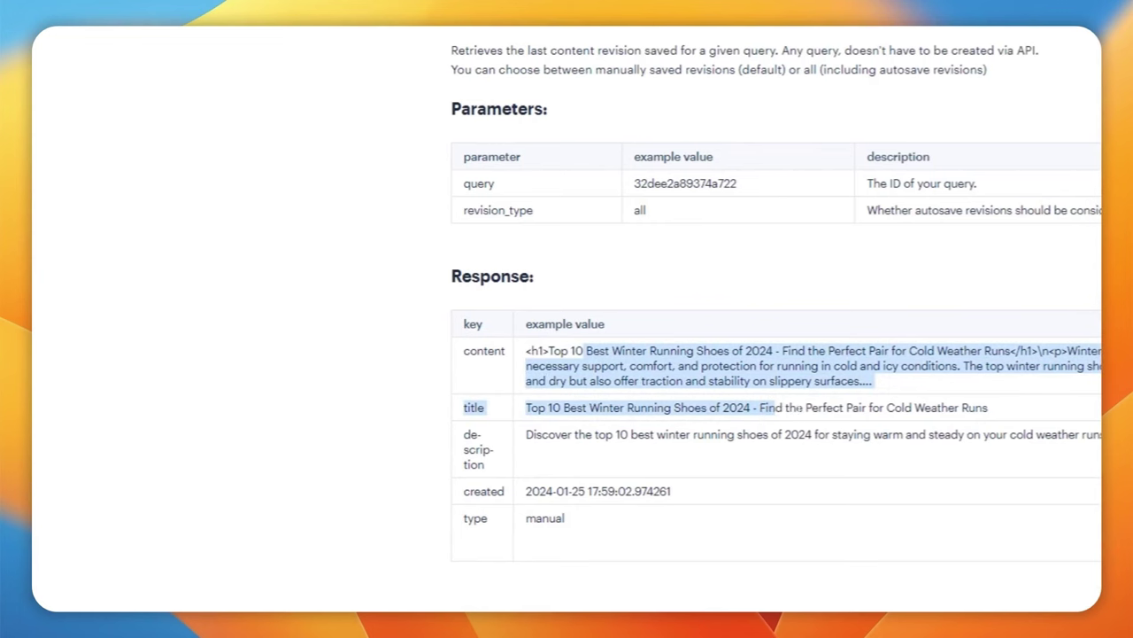
pyautogui.scroll(-2, 806, 407)
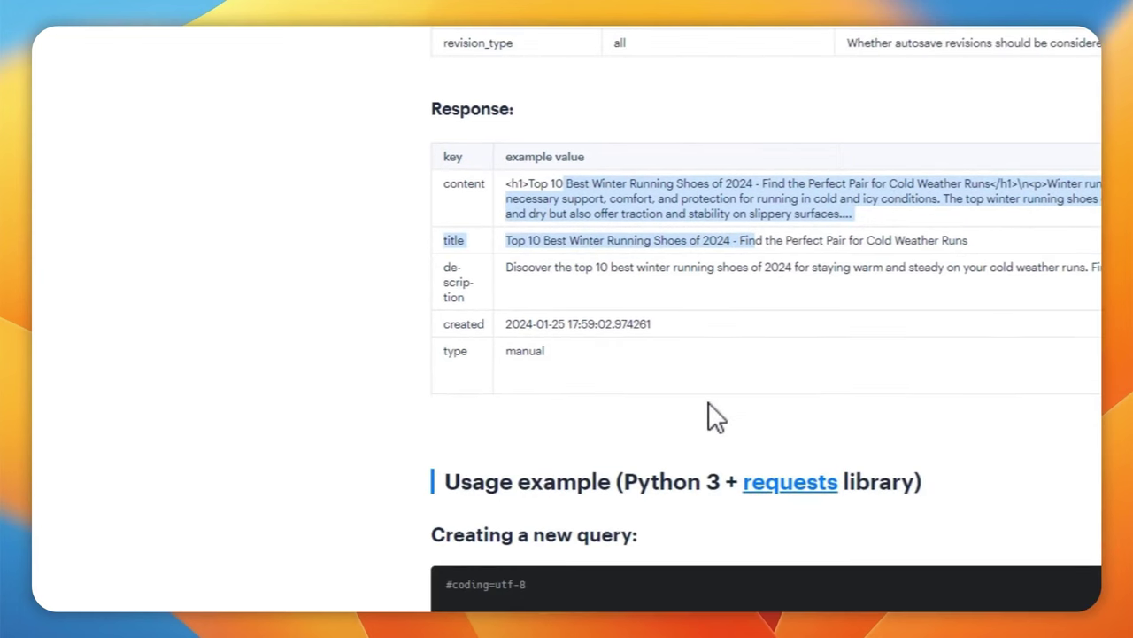
# Examine the Python usage example for creating a new query, highlighting the POST request line, and its JSON output
pyautogui.scroll(-6, 709, 404)
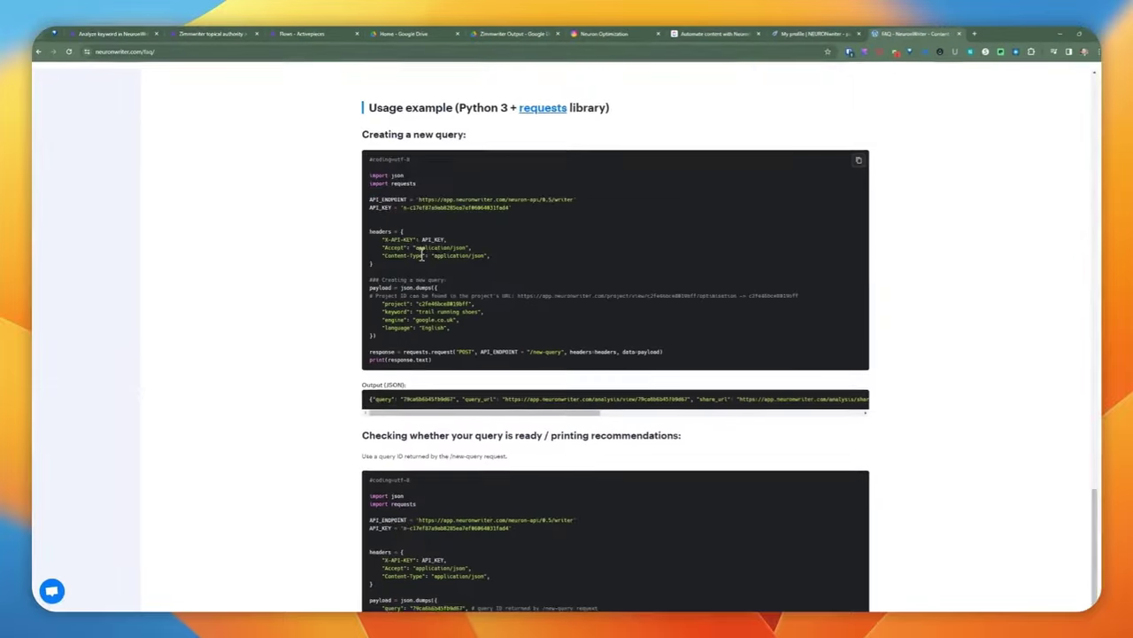
pyautogui.scroll(-2, 430, 230)
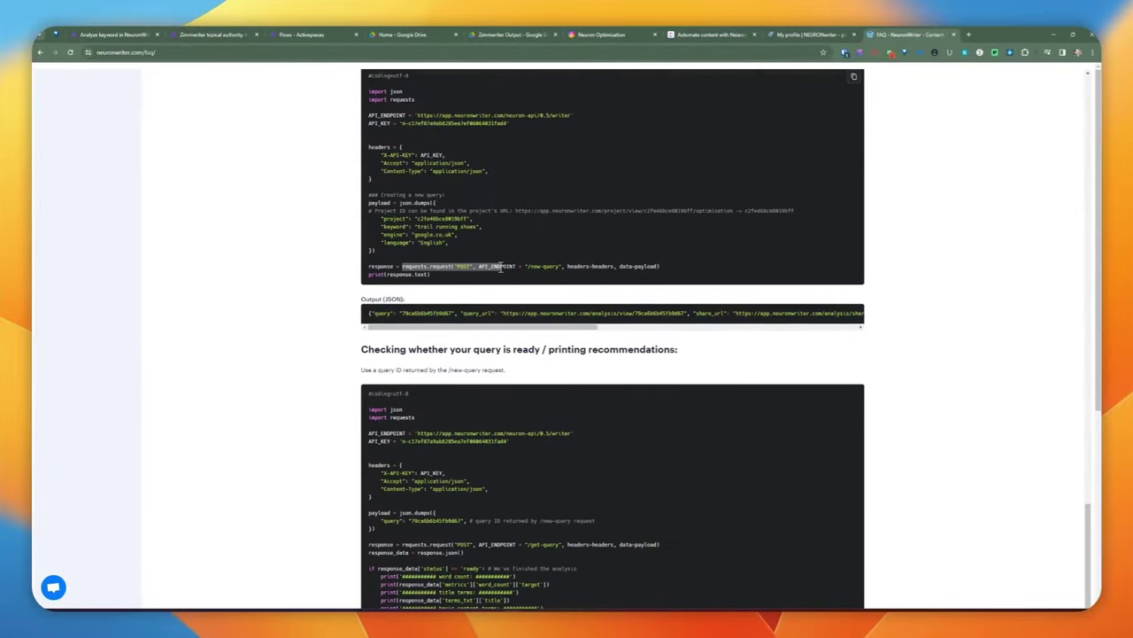
pyautogui.moveTo(501, 266); pyautogui.dragTo(515, 267)
pyautogui.click(453, 272)
pyautogui.moveTo(424, 267); pyautogui.dragTo(584, 265)
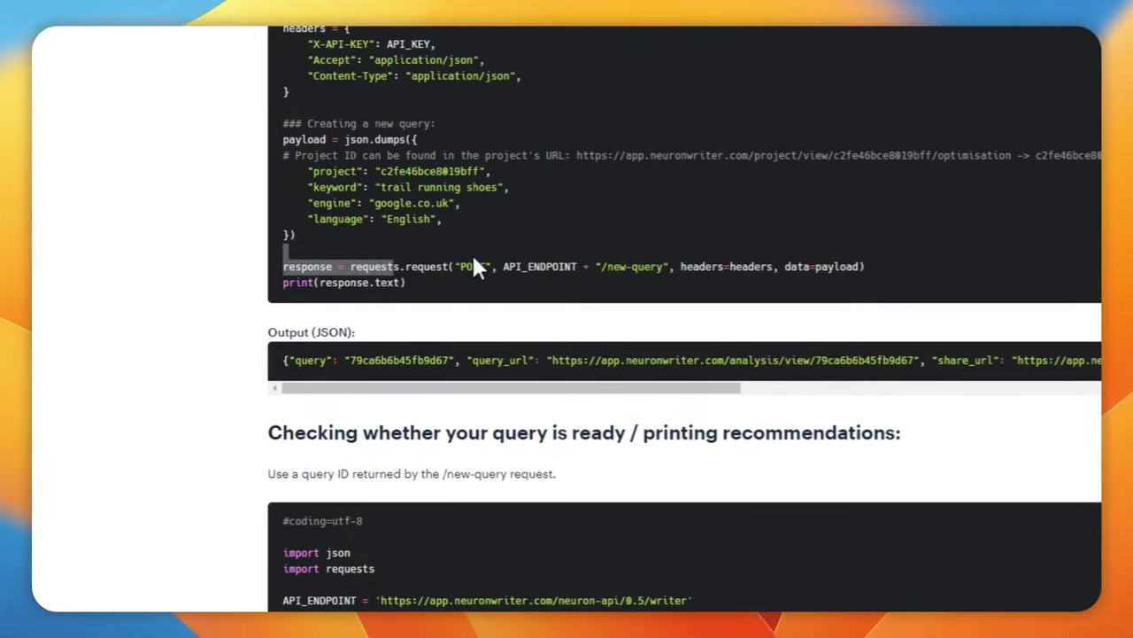
pyautogui.click(503, 282)
pyautogui.scroll(-1, 575, 275)
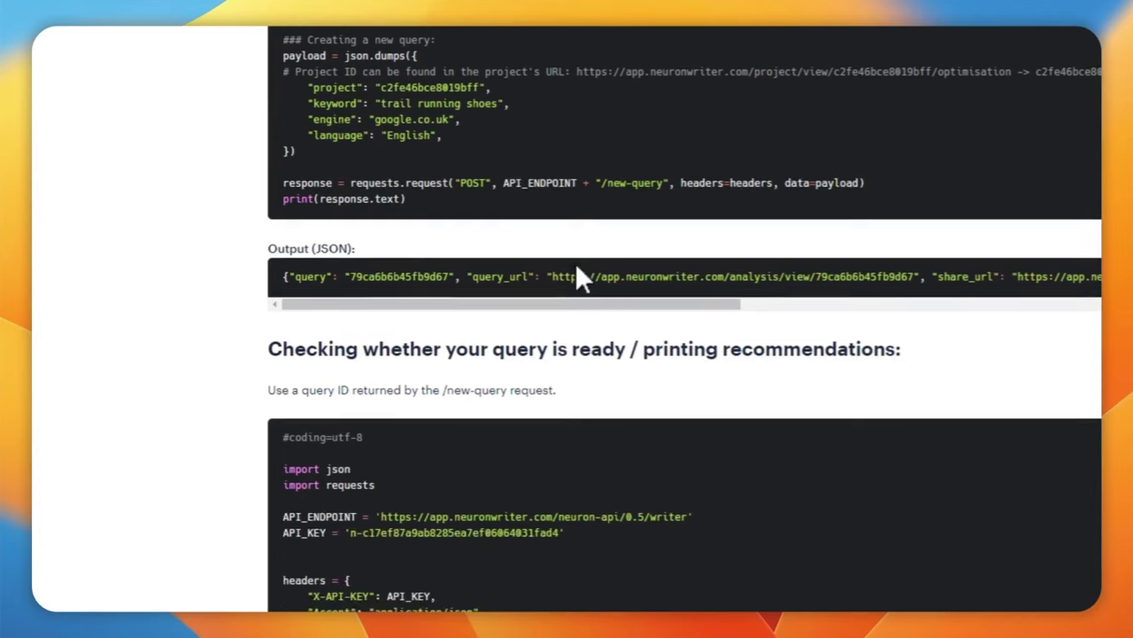
# Review the Python example for checking whether a query is ready and printing its recommendations, comparing it with the new-query example
pyautogui.scroll(-3, 648, 363)
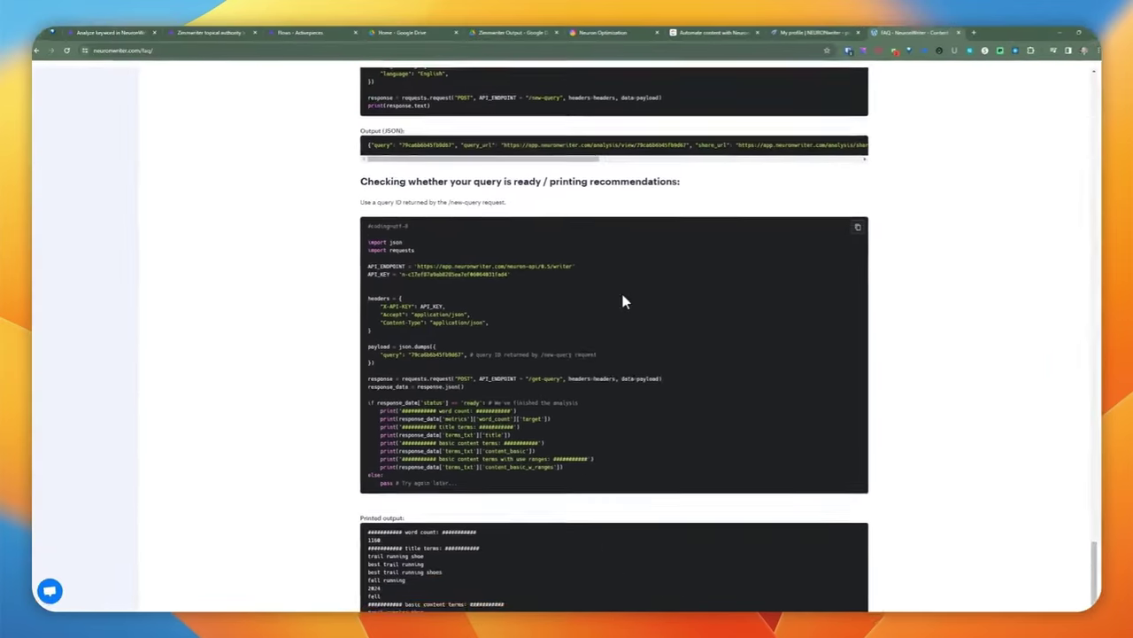
pyautogui.scroll(4, 644, 297)
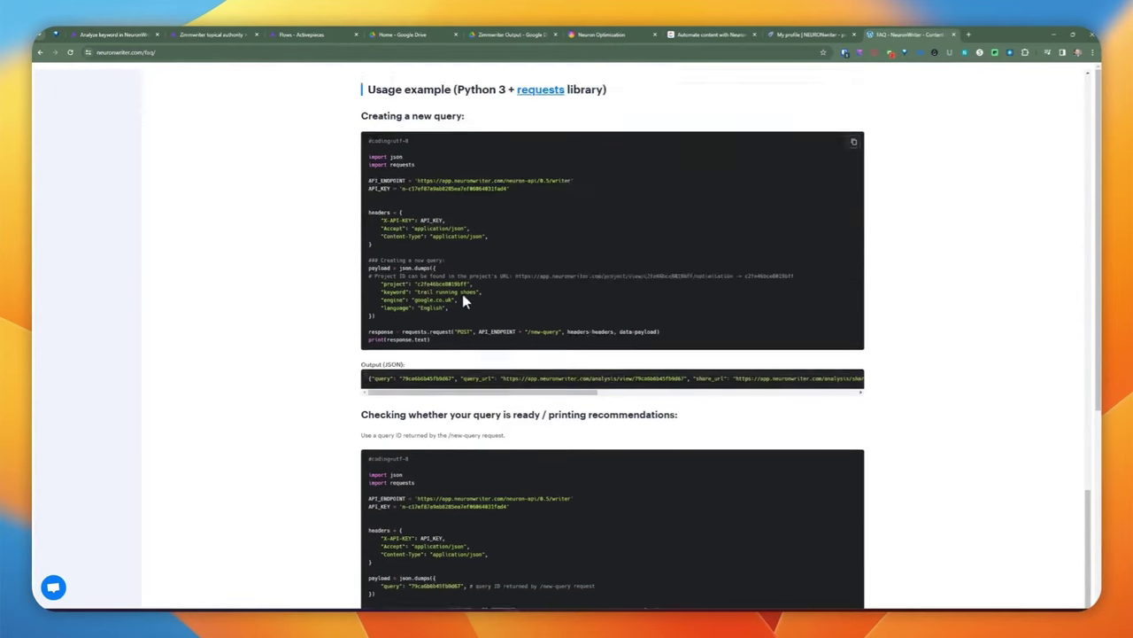
pyautogui.scroll(-5, 463, 299)
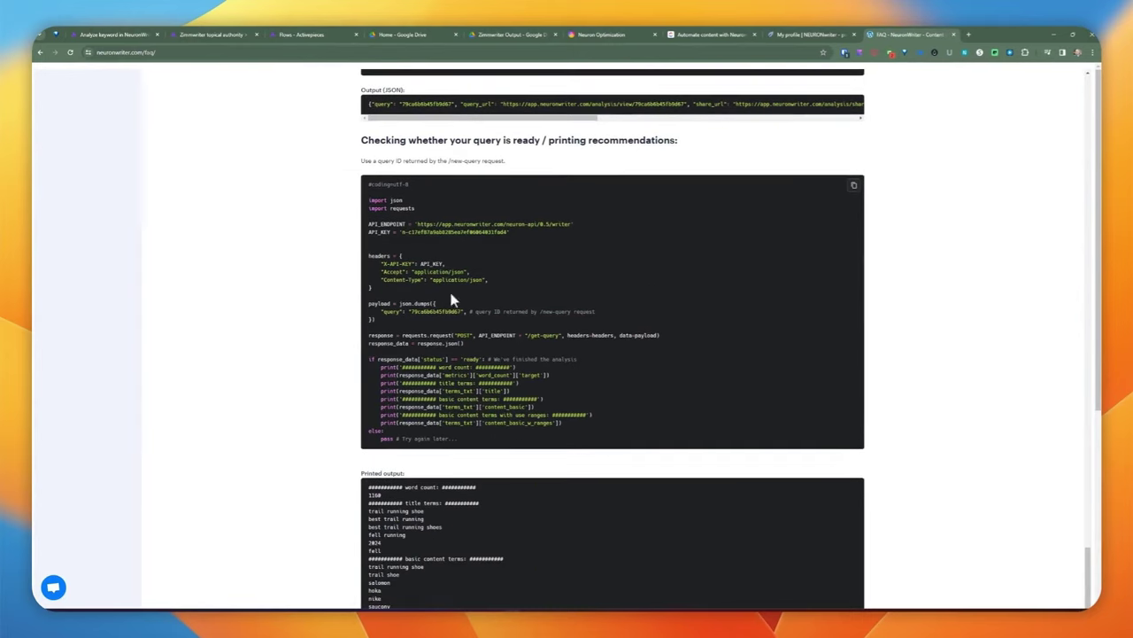
pyautogui.scroll(-3, 653, 354)
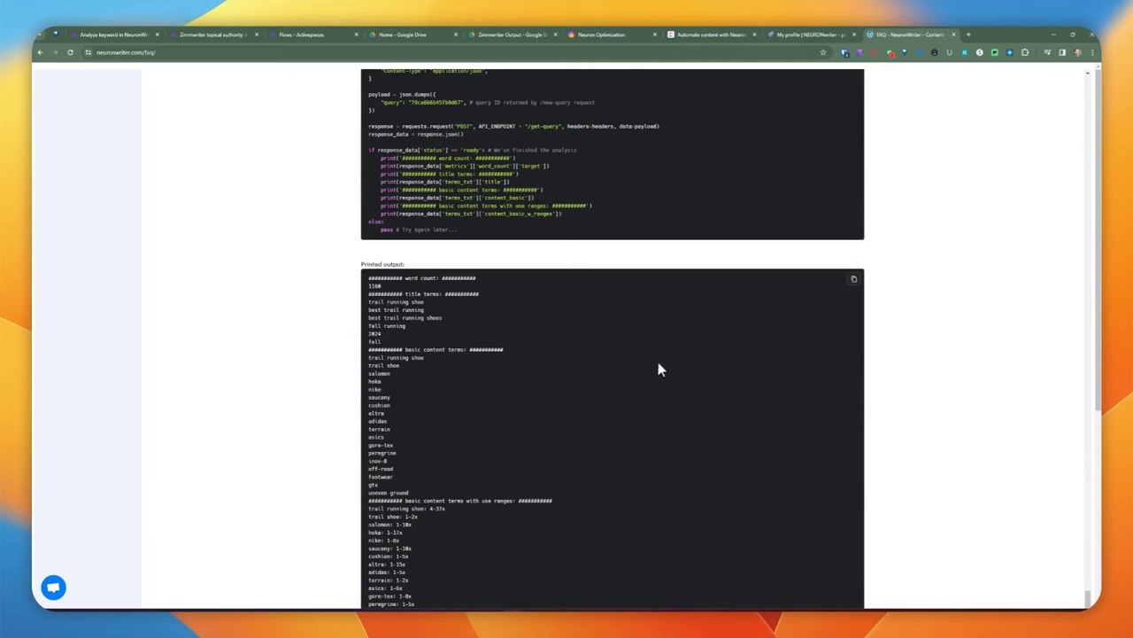
# Examine the example's printed output, highlighting the first title term "trail running shoe", clearing the selection and reading the content terms with use ranges
pyautogui.scroll(-2, 567, 386)
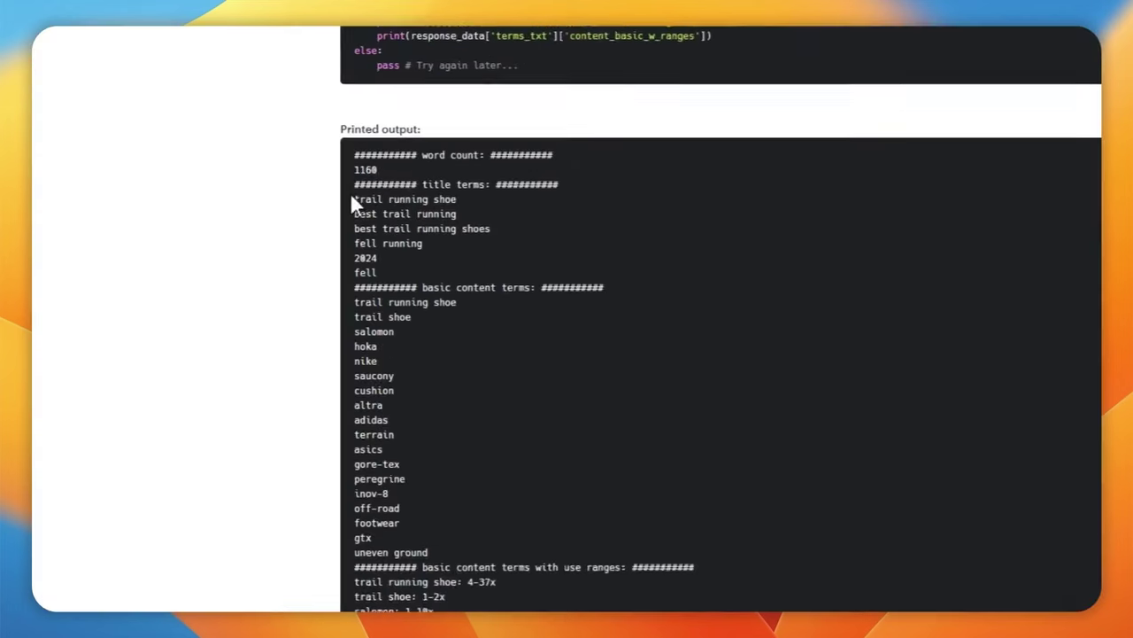
pyautogui.moveTo(369, 176); pyautogui.dragTo(338, 203)
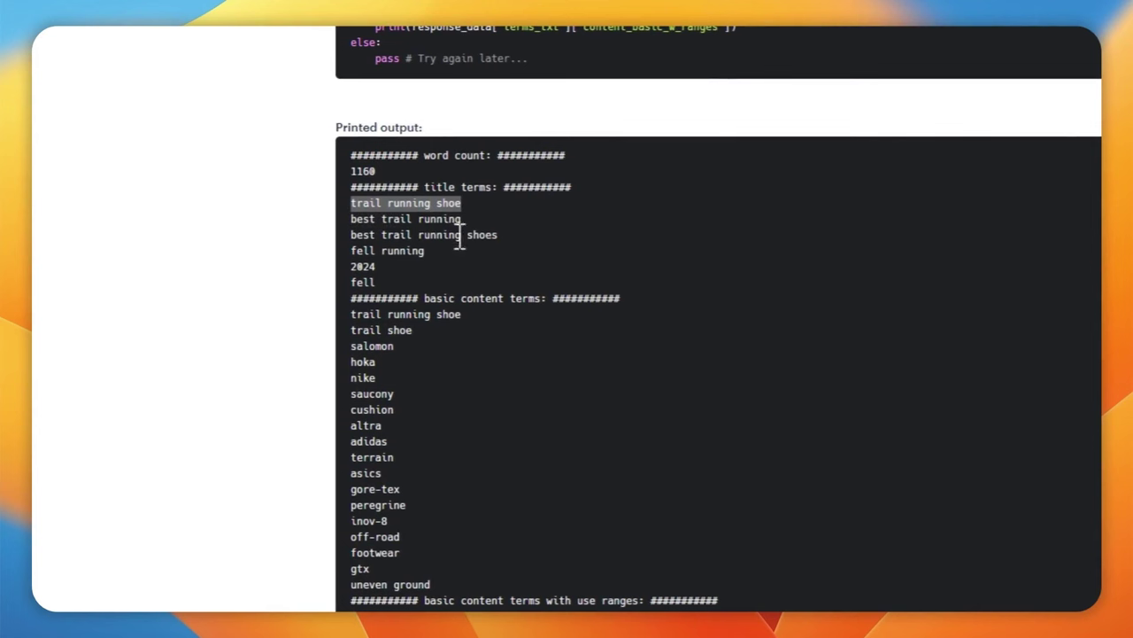
pyautogui.click(461, 234)
pyautogui.click(540, 200)
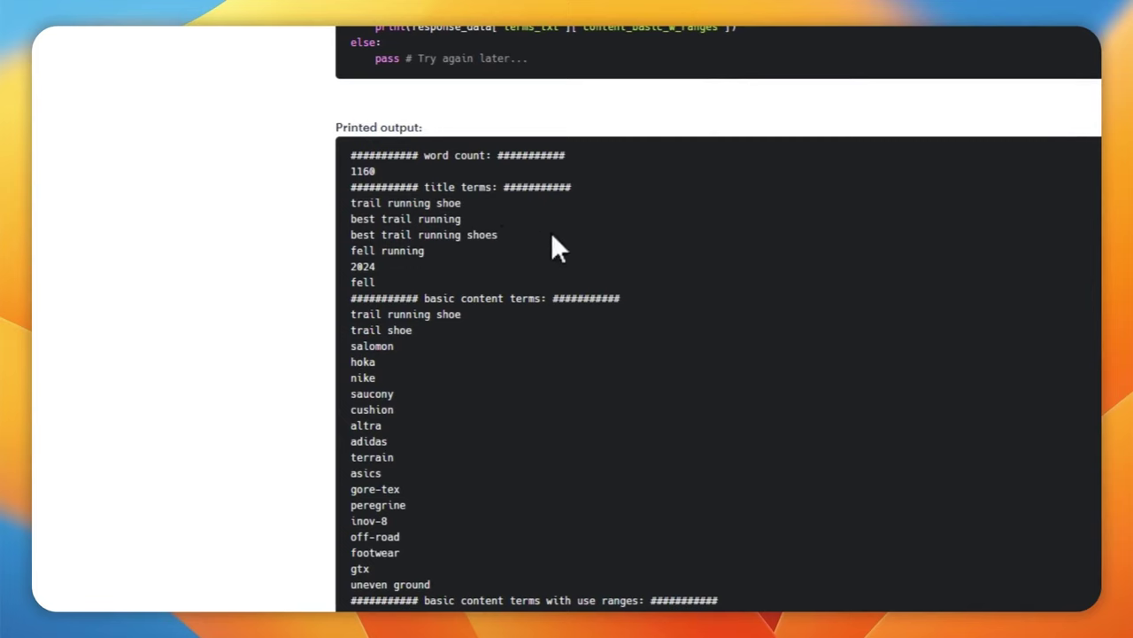
pyautogui.scroll(-1, 620, 425)
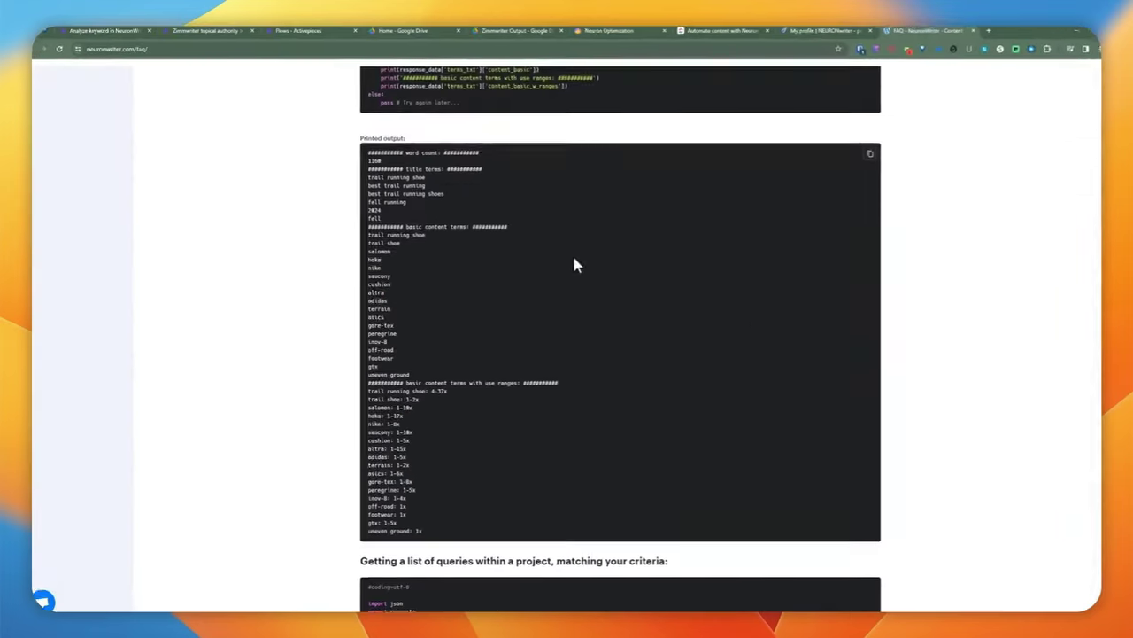
pyautogui.scroll(-2, 570, 253)
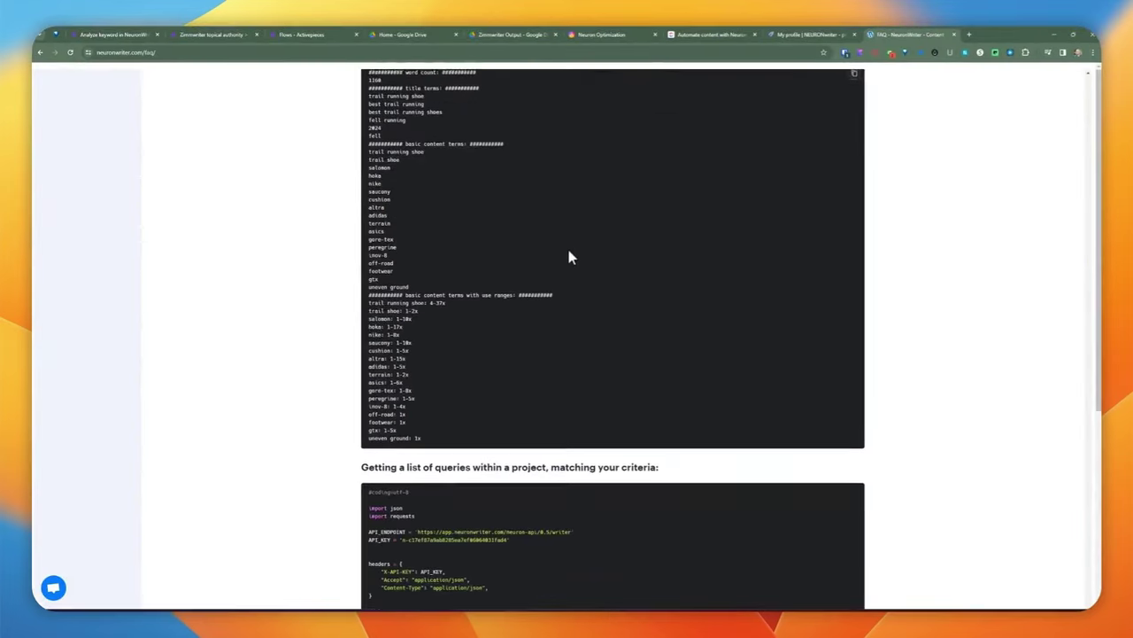
pyautogui.scroll(-2, 569, 257)
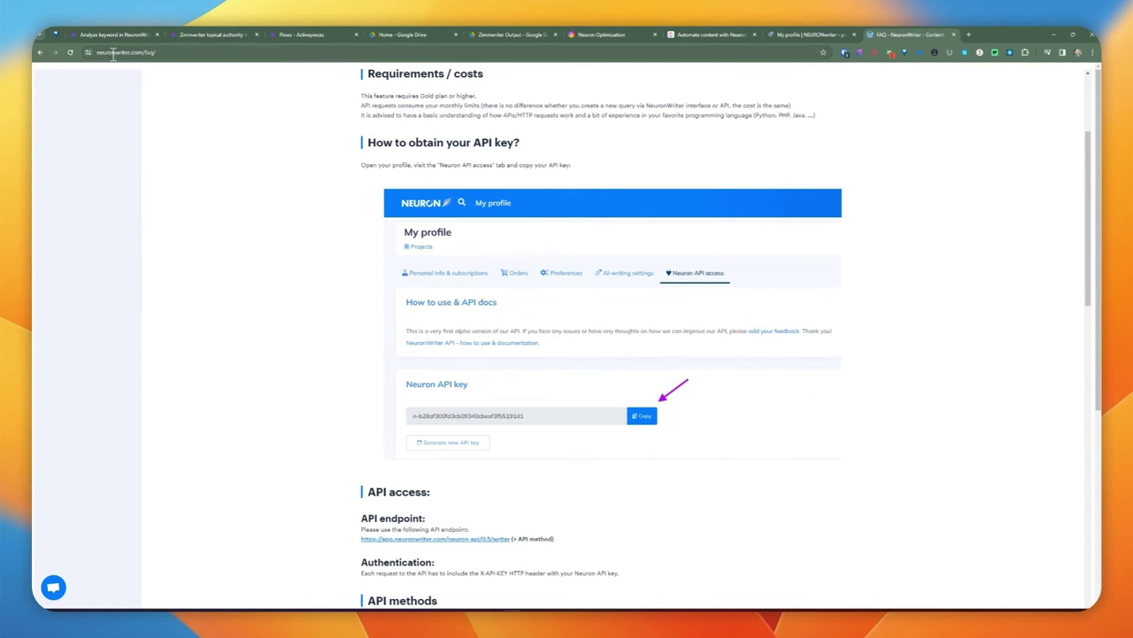
pyautogui.scroll(-1, 336, 276)
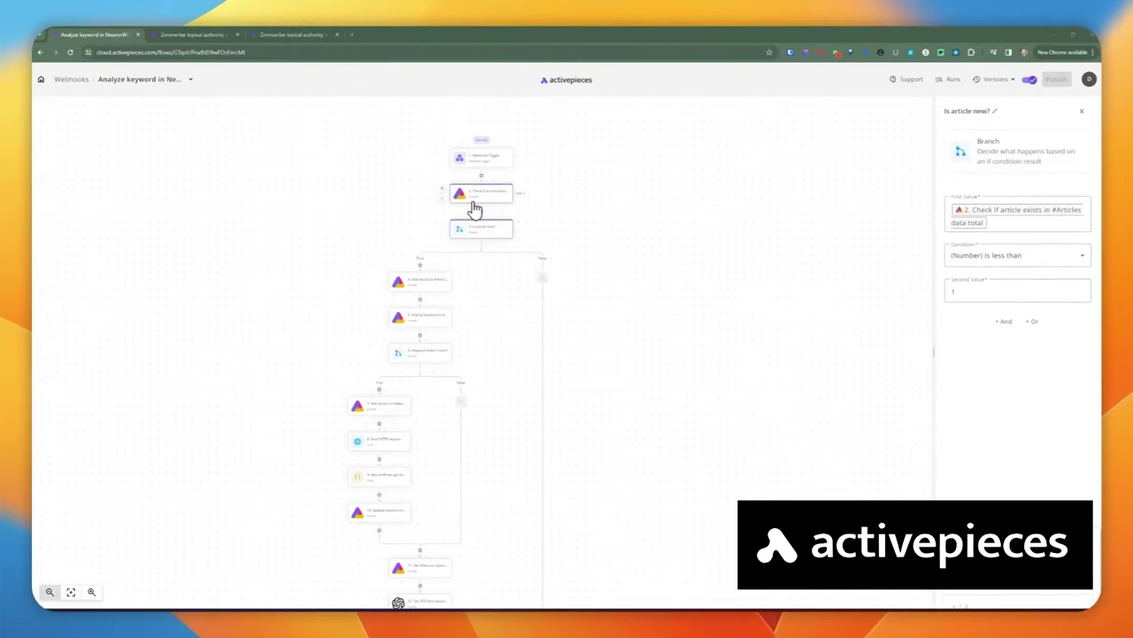
# Switch to the first Zimmwriter topical authority flow in Activepieces and review its steps from reading the file to adding the article record
pyautogui.click(190, 35)
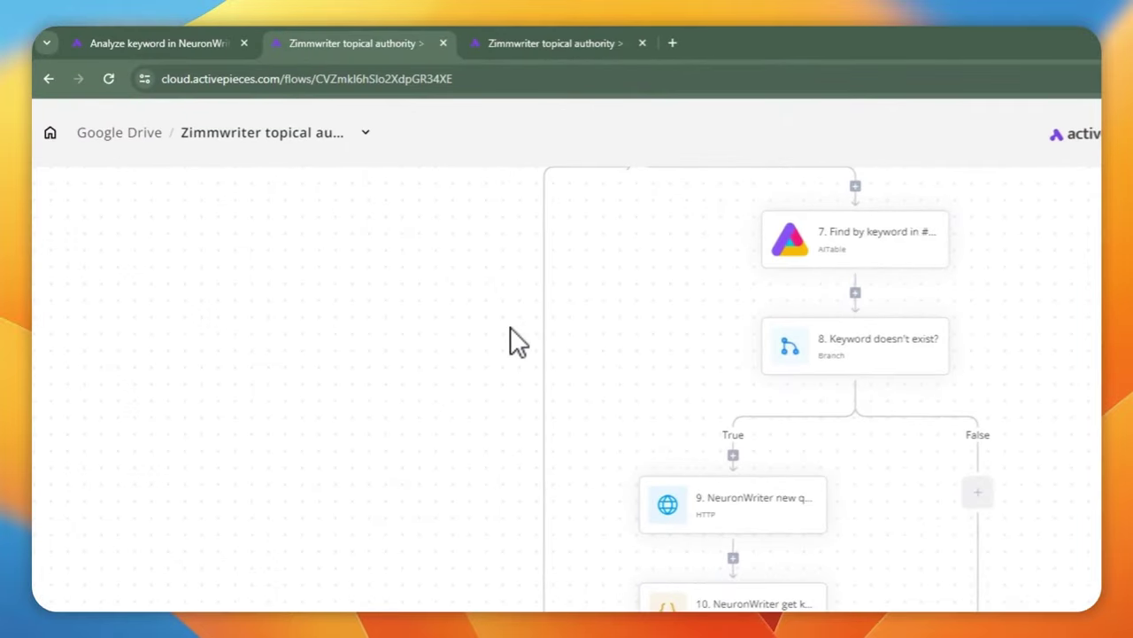
pyautogui.scroll(10, 510, 326)
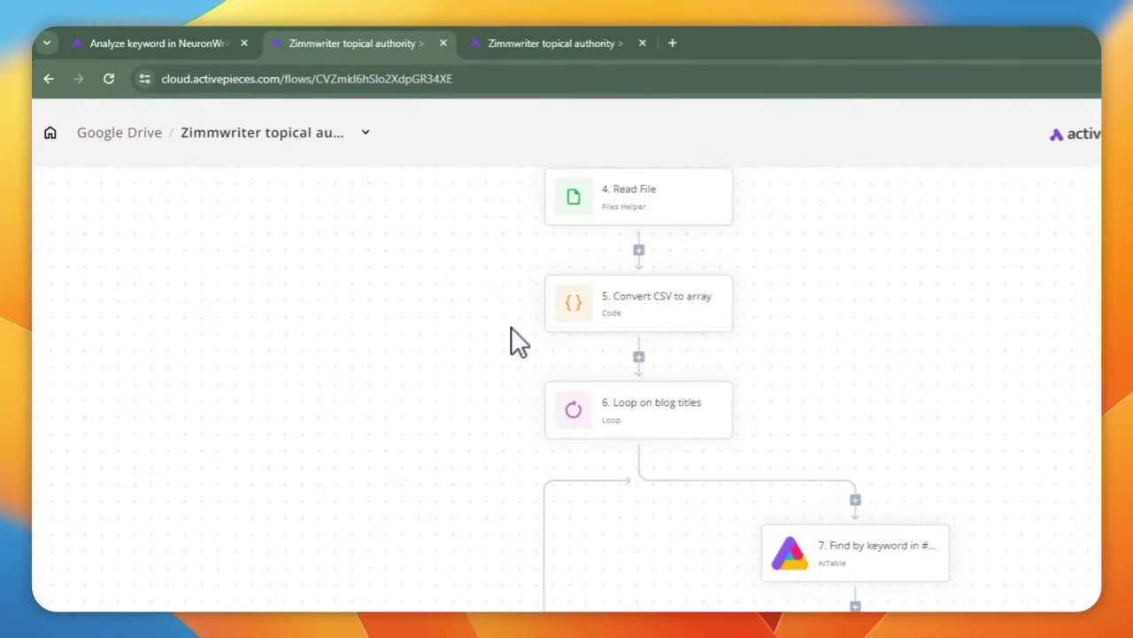
pyautogui.scroll(-10, 515, 315)
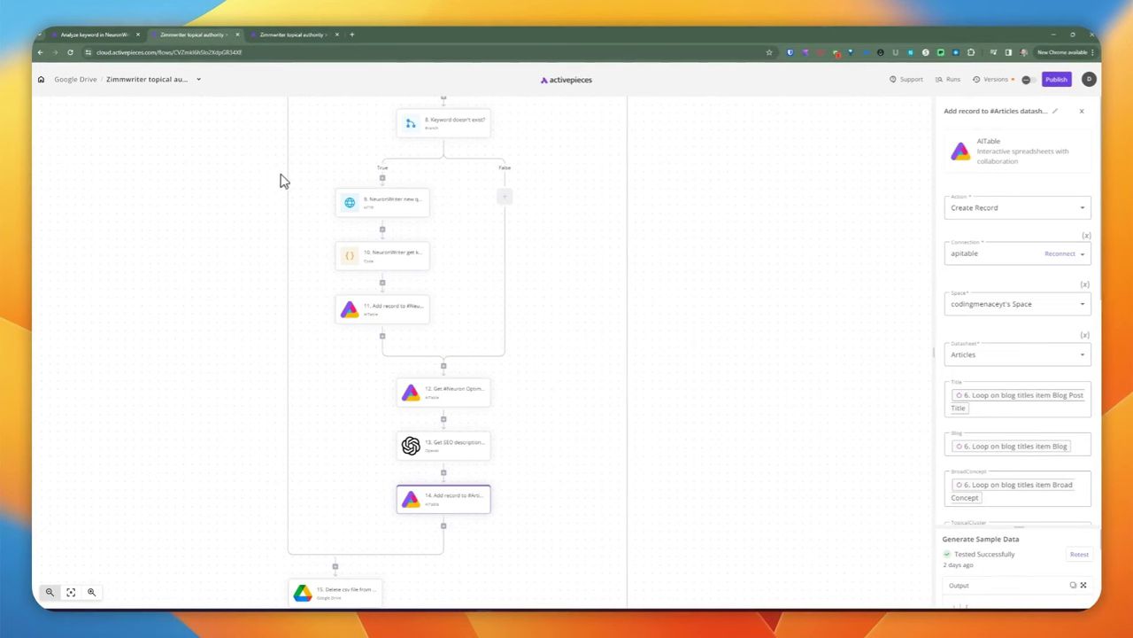
pyautogui.scroll(-1, 282, 177)
pyautogui.scroll(2, 285, 168)
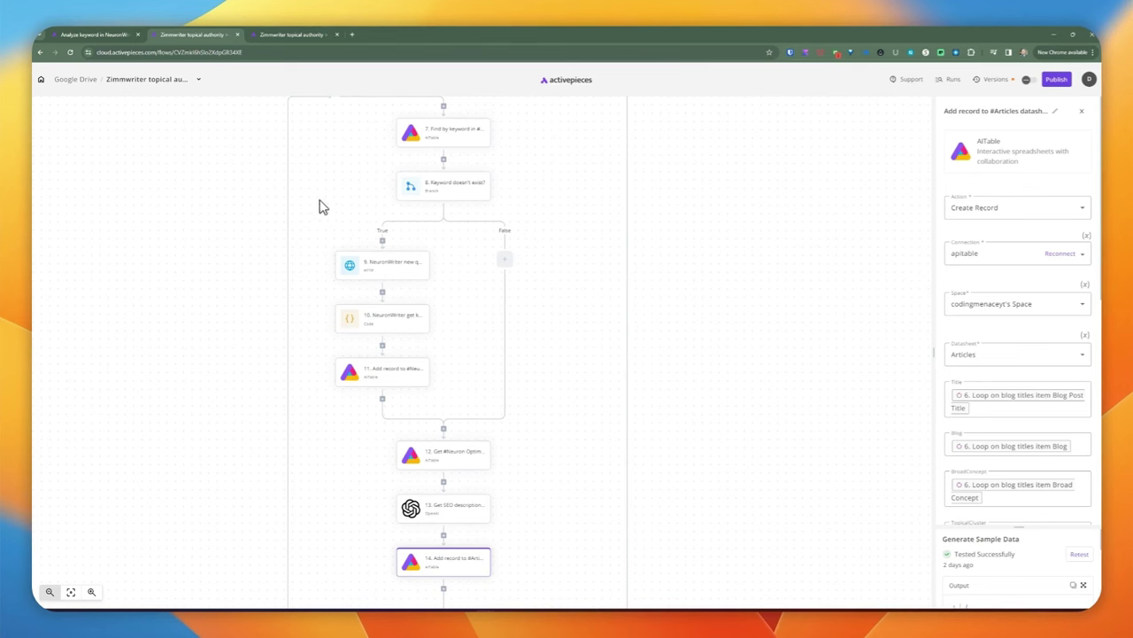
# Glance at the other Zimmwriter topical authority flow, return to the first one and inspect its Loop on blog titles step
pyautogui.click(277, 36)
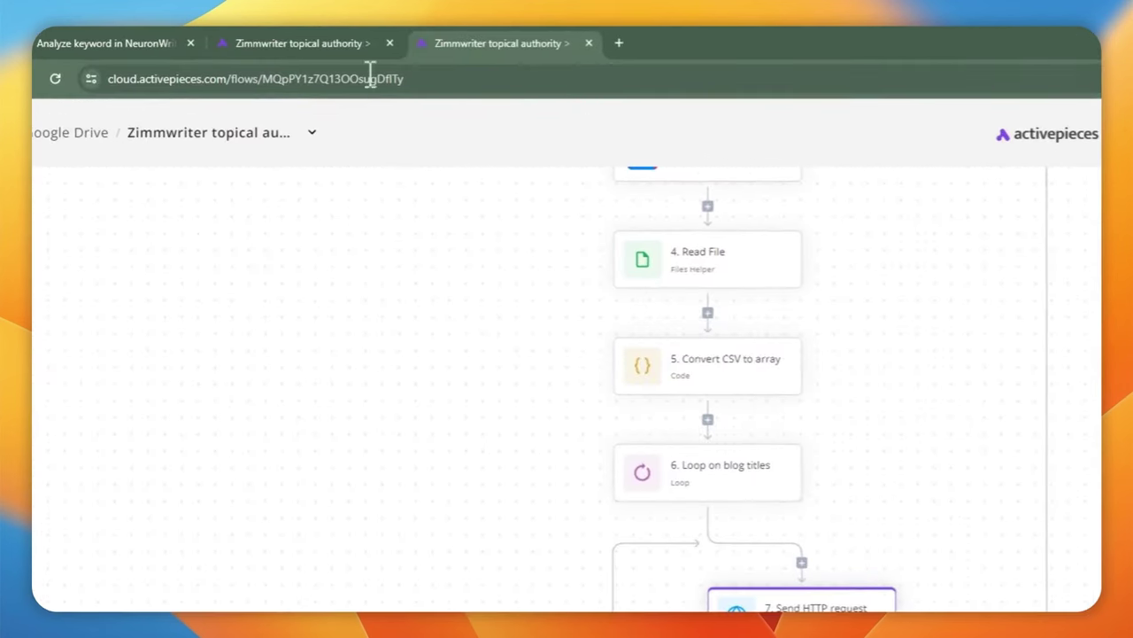
pyautogui.click(226, 36)
pyautogui.scroll(5, 507, 420)
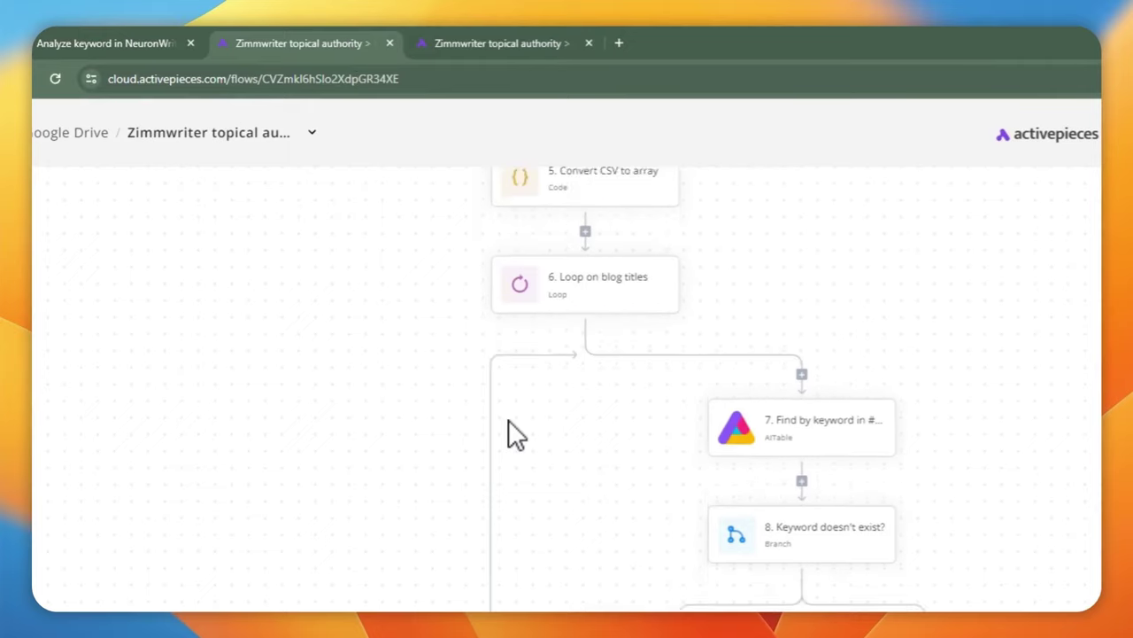
pyautogui.scroll(-3, 508, 419)
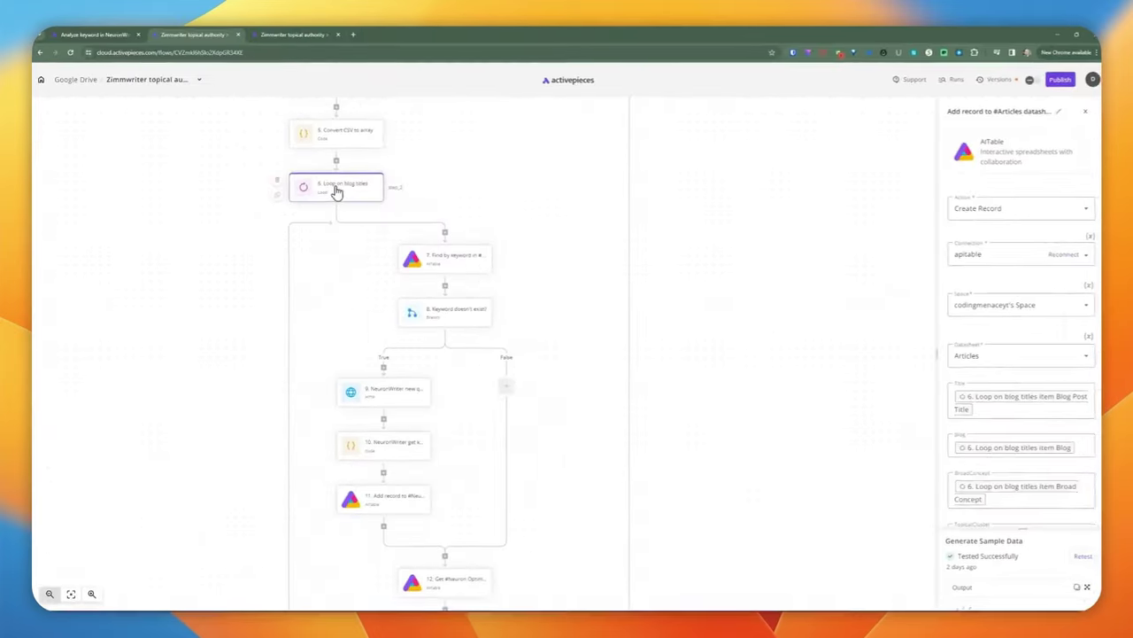
# Open the NeuronWriter new query HTTP step in the keyword branch and review the steps through to the flow's end
pyautogui.scroll(-2, 433, 257)
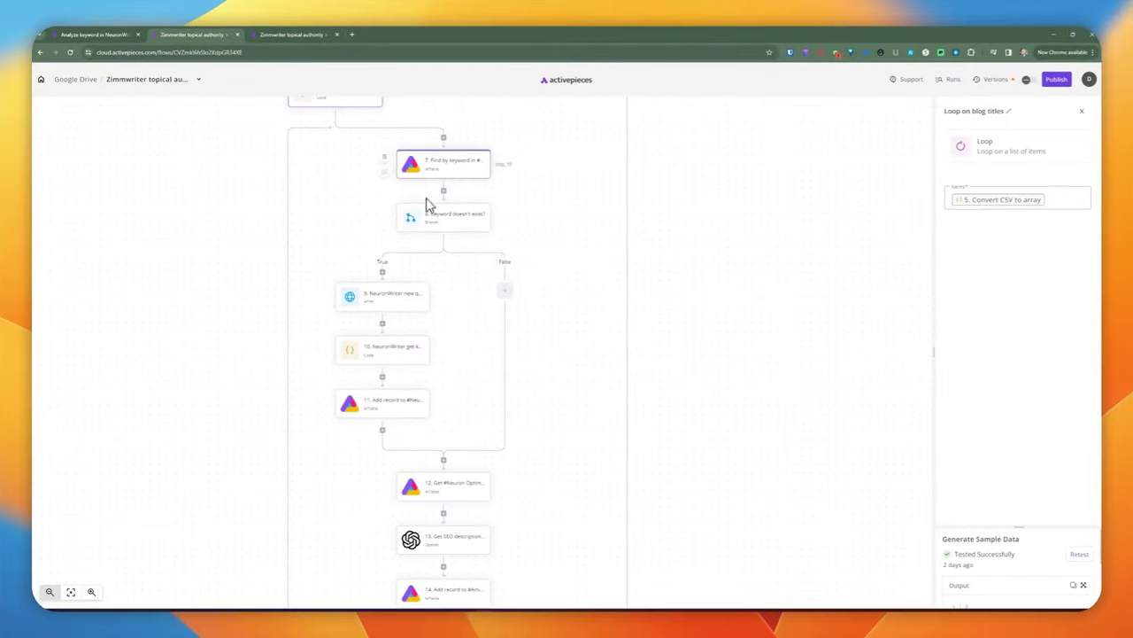
pyautogui.scroll(-1, 386, 321)
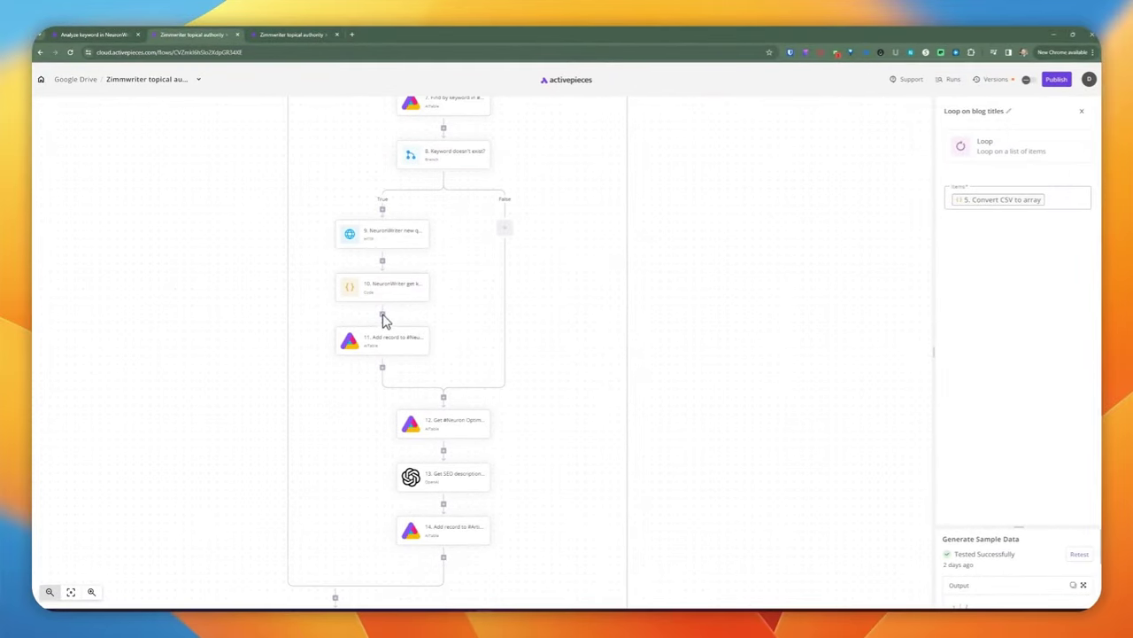
pyautogui.click(376, 248)
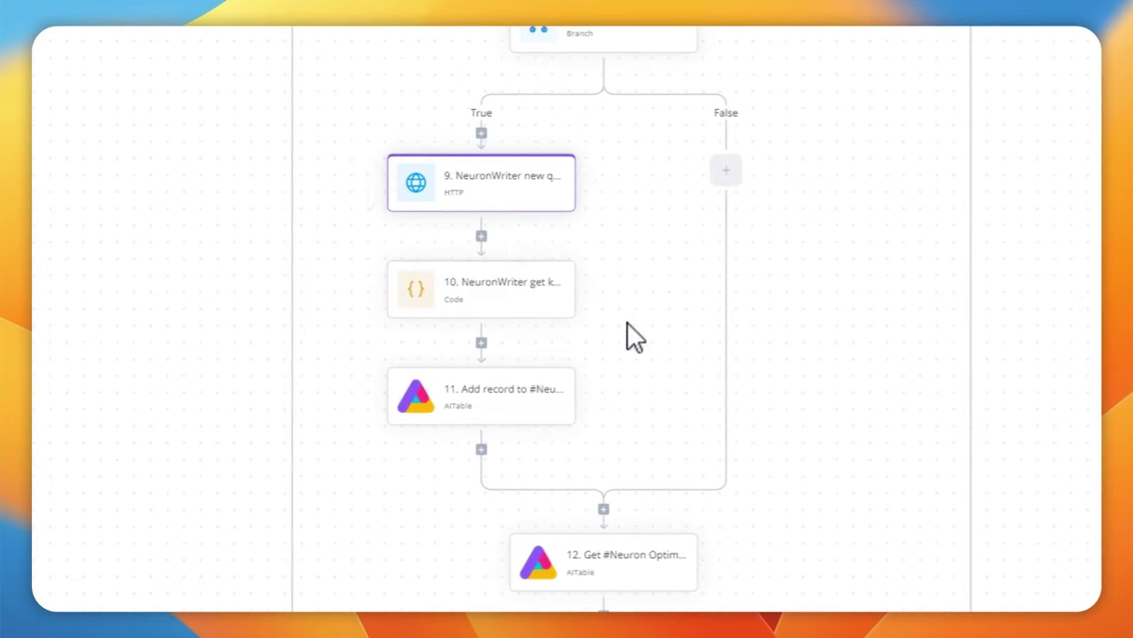
pyautogui.scroll(-3, 734, 401)
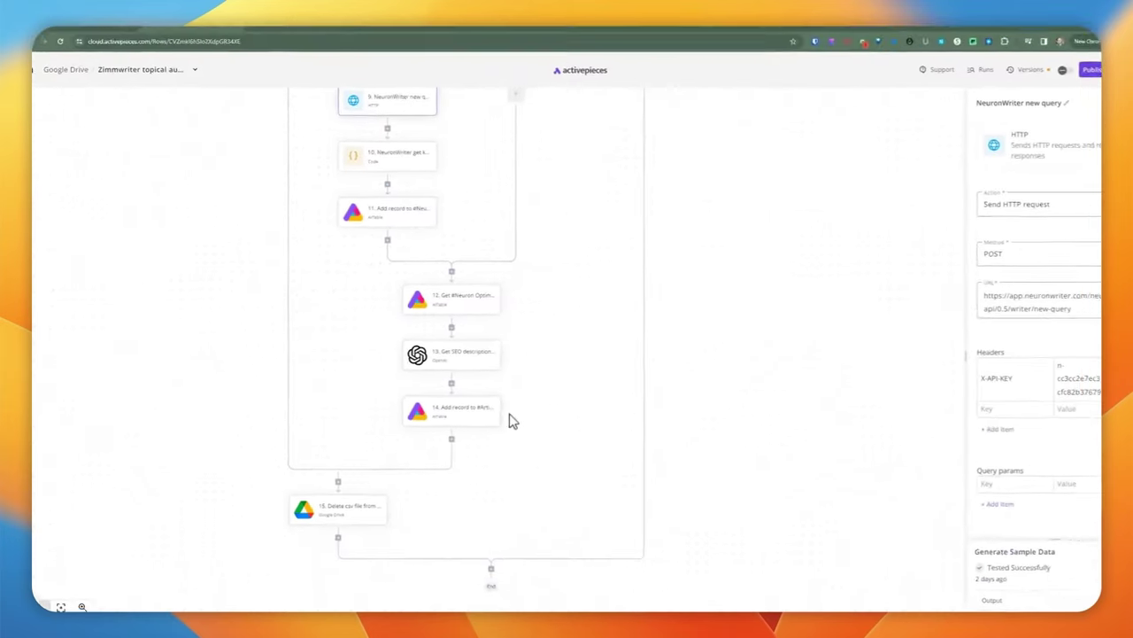
# Switch to the other Zimmwriter topical authority flow and open the Send HTTP request step inside its blog titles loop
pyautogui.click(269, 37)
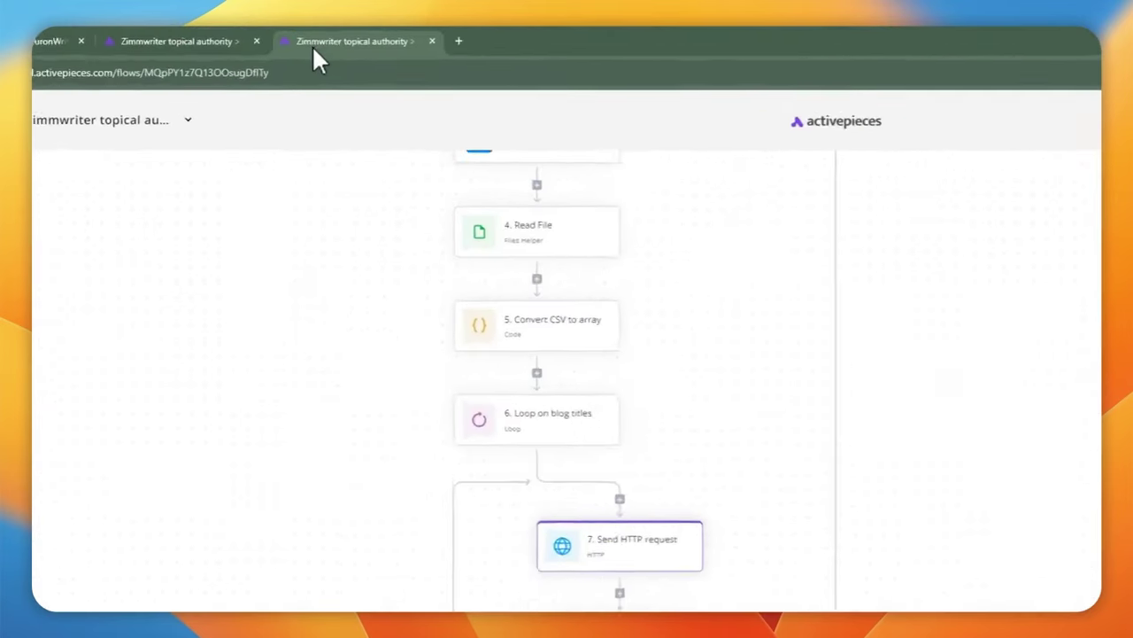
pyautogui.scroll(-2, 722, 425)
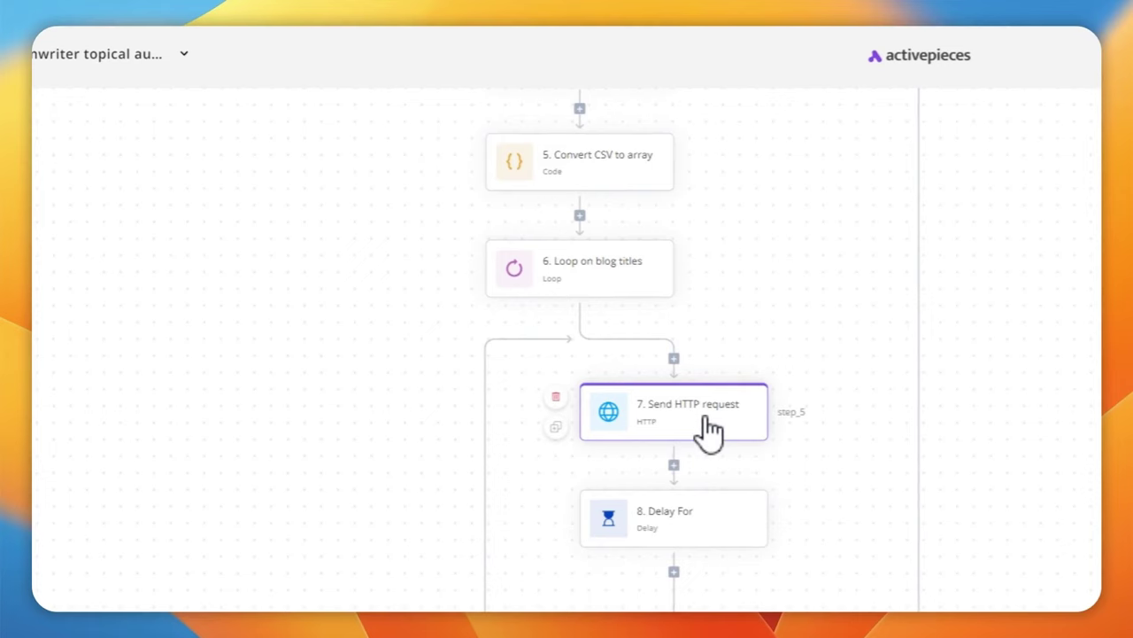
pyautogui.click(708, 429)
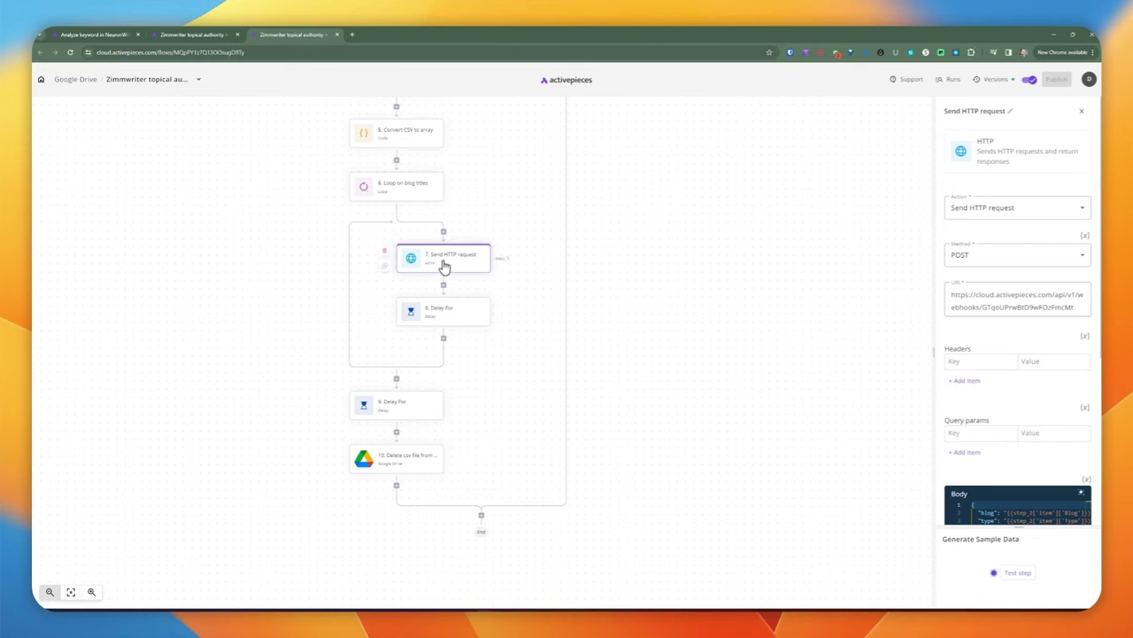
# Switch to the Analyze keyword in NeuronWriter flow, open its article existence check and review the article and keyword branches
pyautogui.click(99, 35)
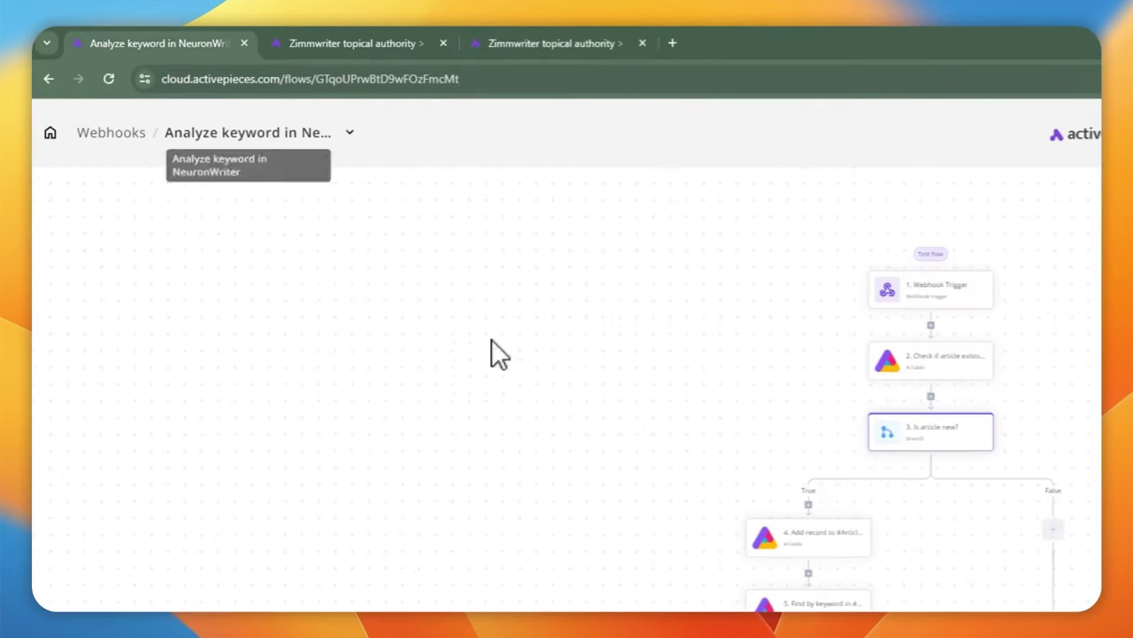
pyautogui.scroll(1, 863, 346)
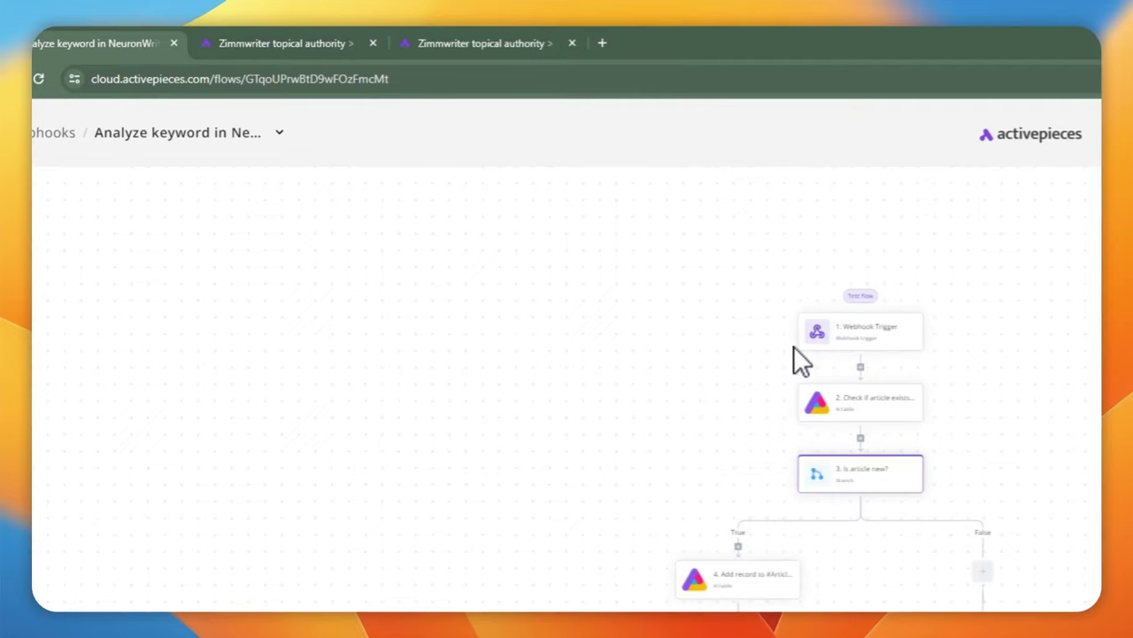
pyautogui.scroll(-1, 863, 346)
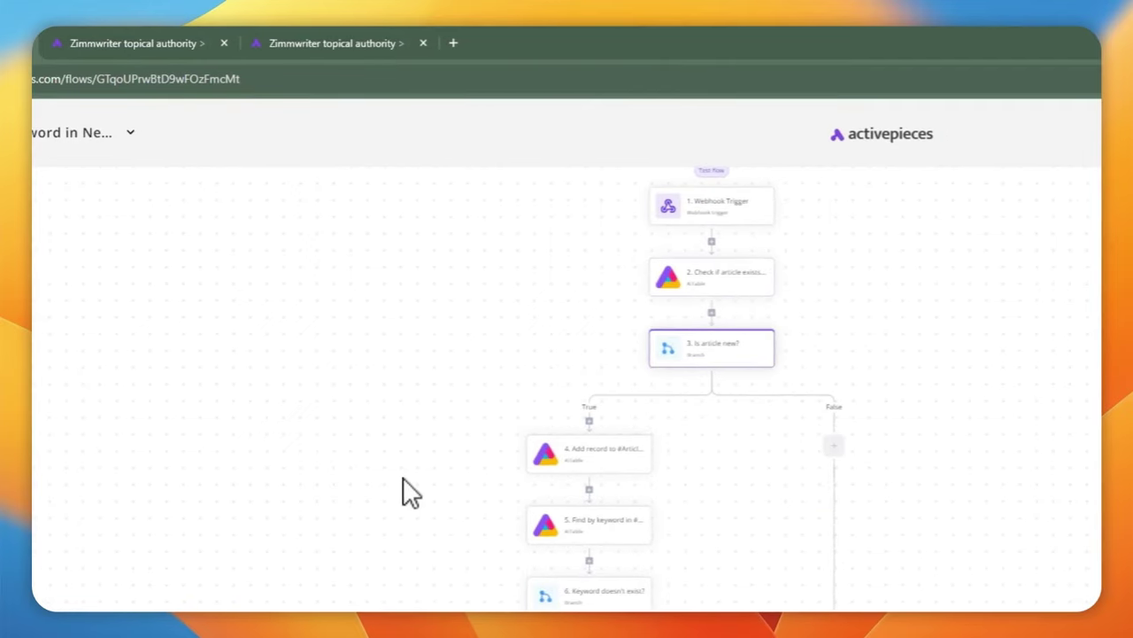
pyautogui.scroll(-1, 441, 631)
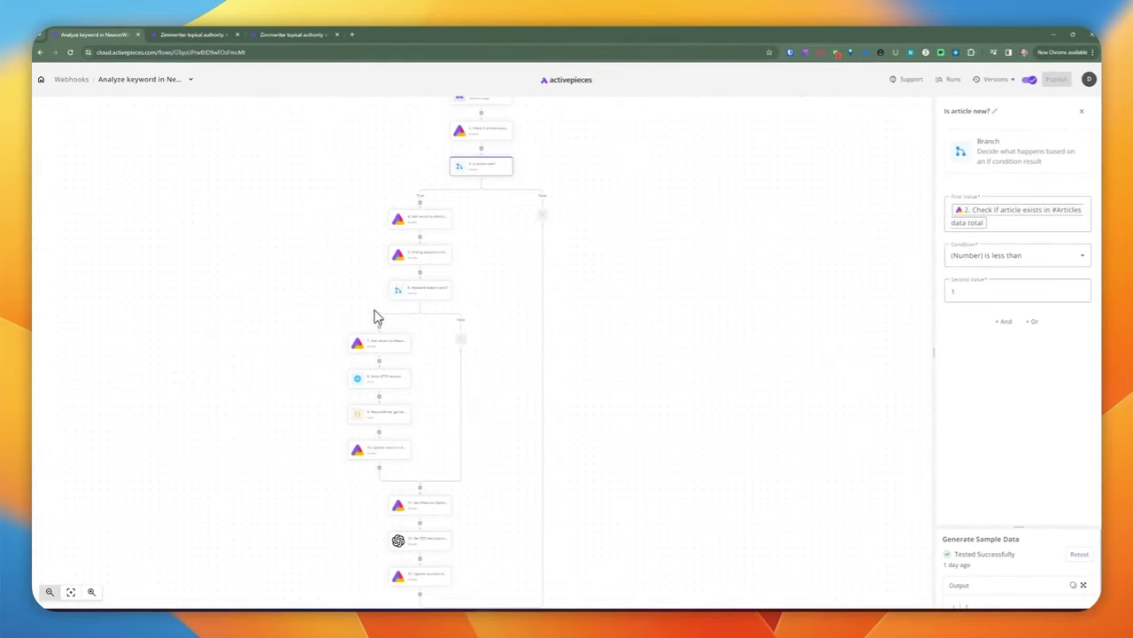
pyautogui.click(470, 135)
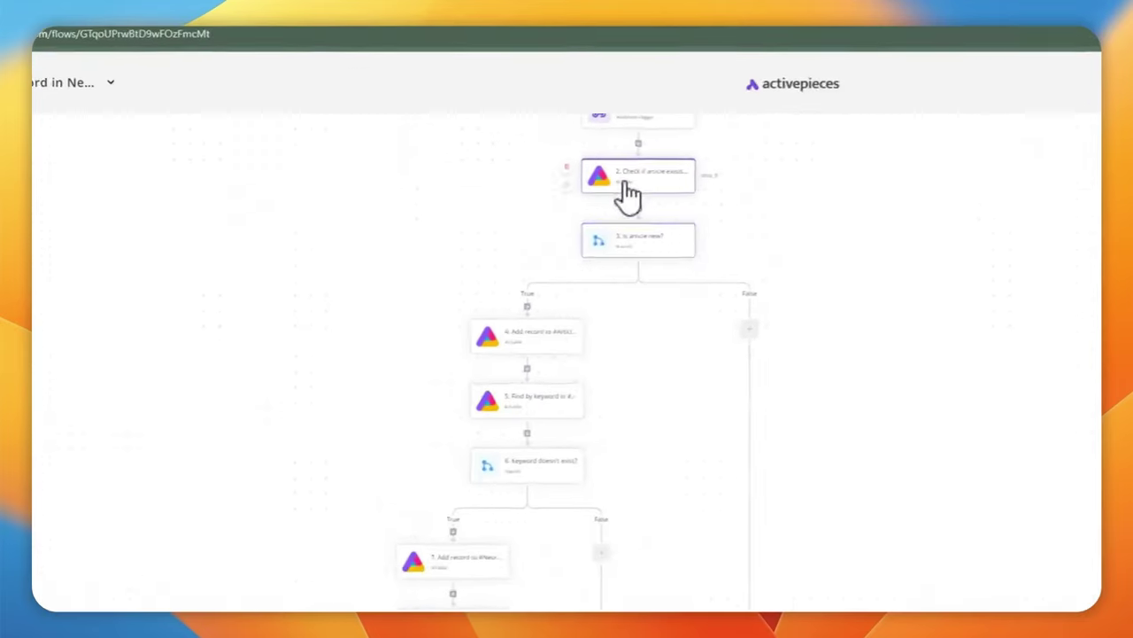
pyautogui.moveTo(483, 442)
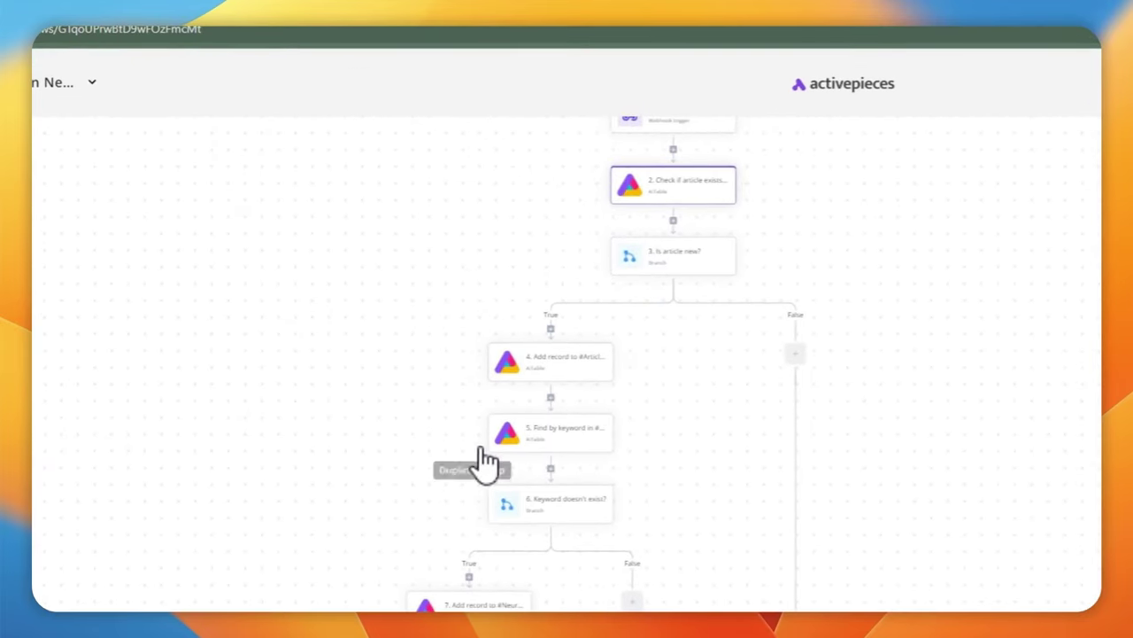
pyautogui.scroll(-2, 508, 386)
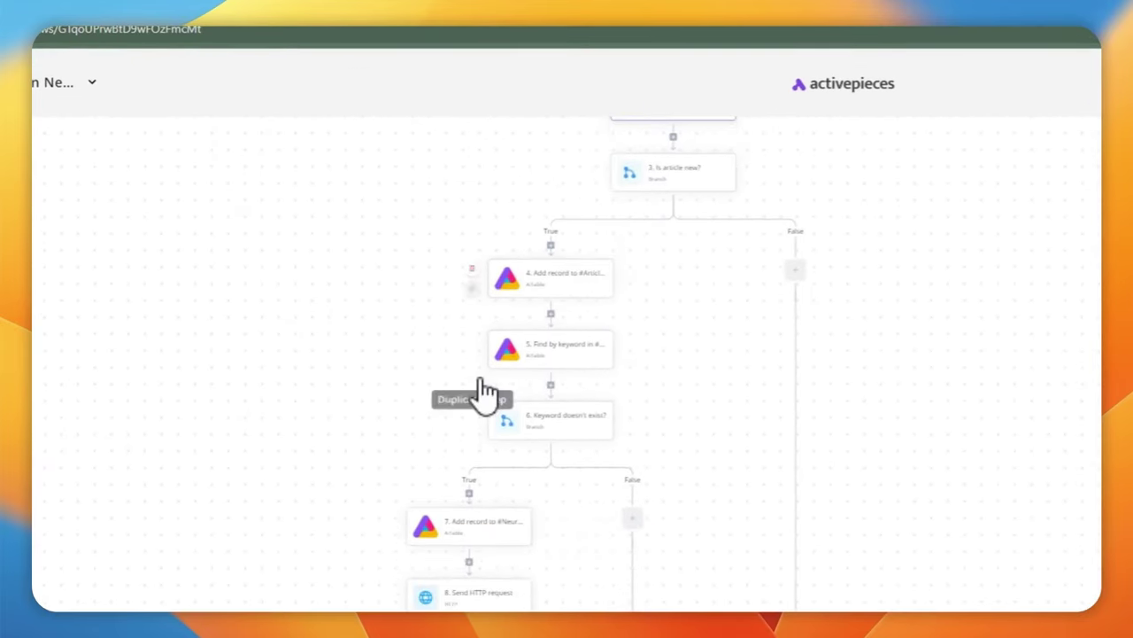
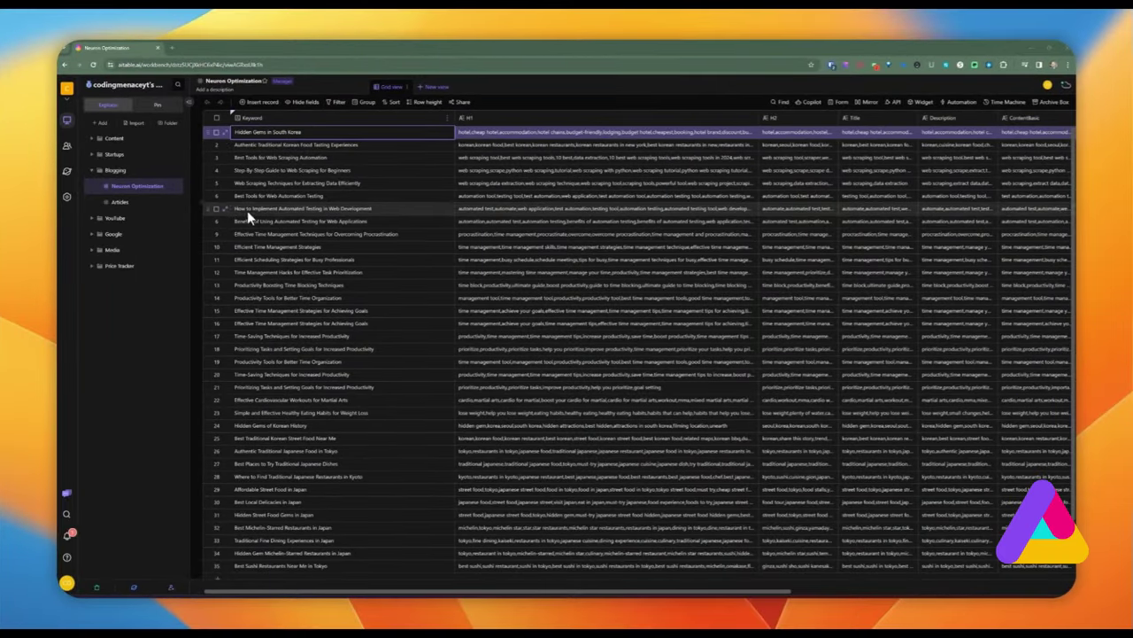
# Open the Articles datasheet in the Blogging folder, view the Article field's settings without changing them and look through the records
pyautogui.click(137, 206)
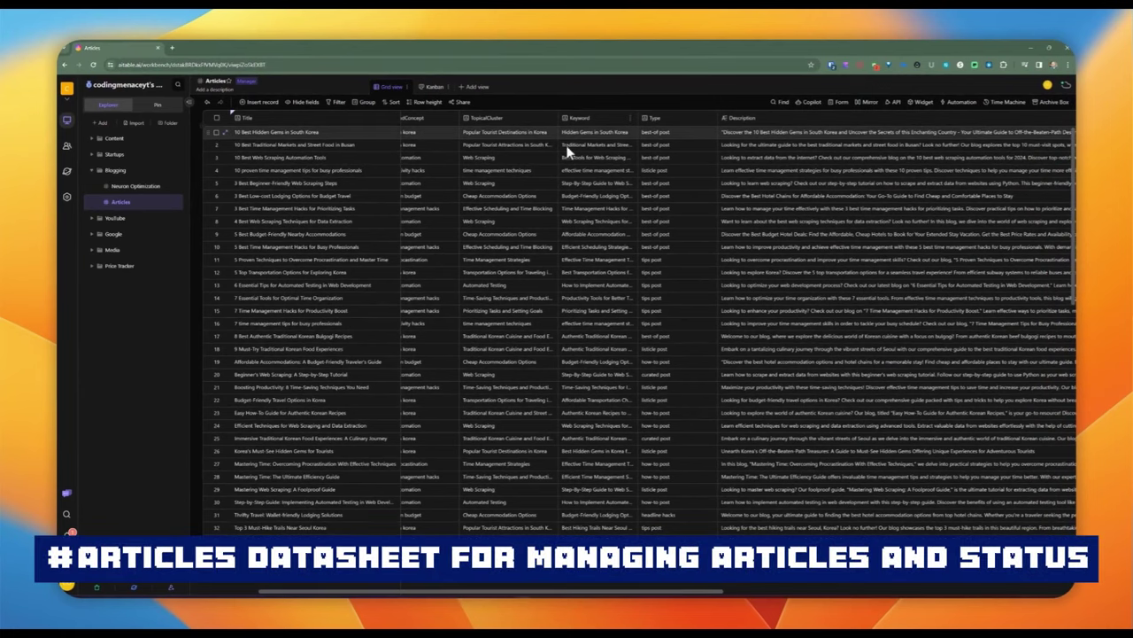
pyautogui.moveTo(598, 596); pyautogui.dragTo(919, 591)
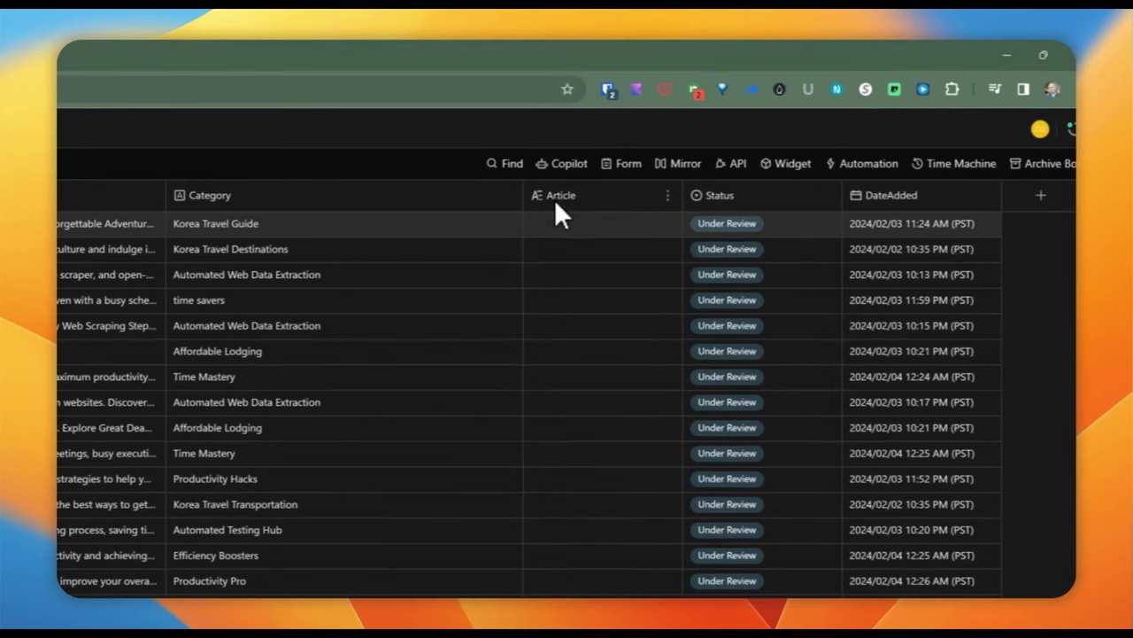
pyautogui.click(807, 132)
pyautogui.click(560, 224)
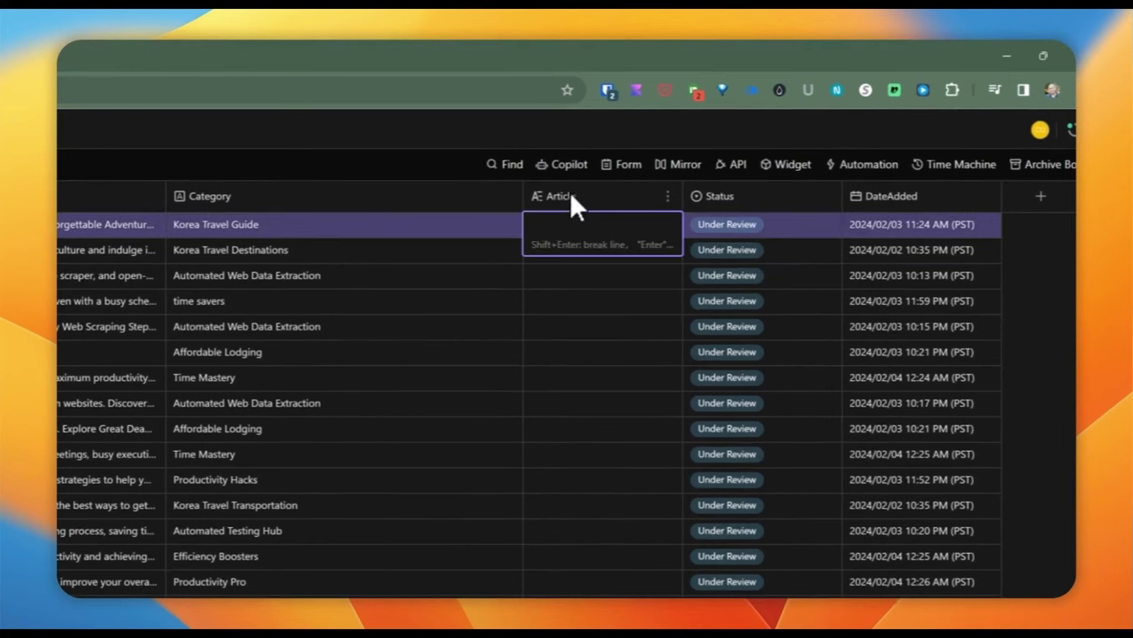
pyautogui.doubleClick(565, 195)
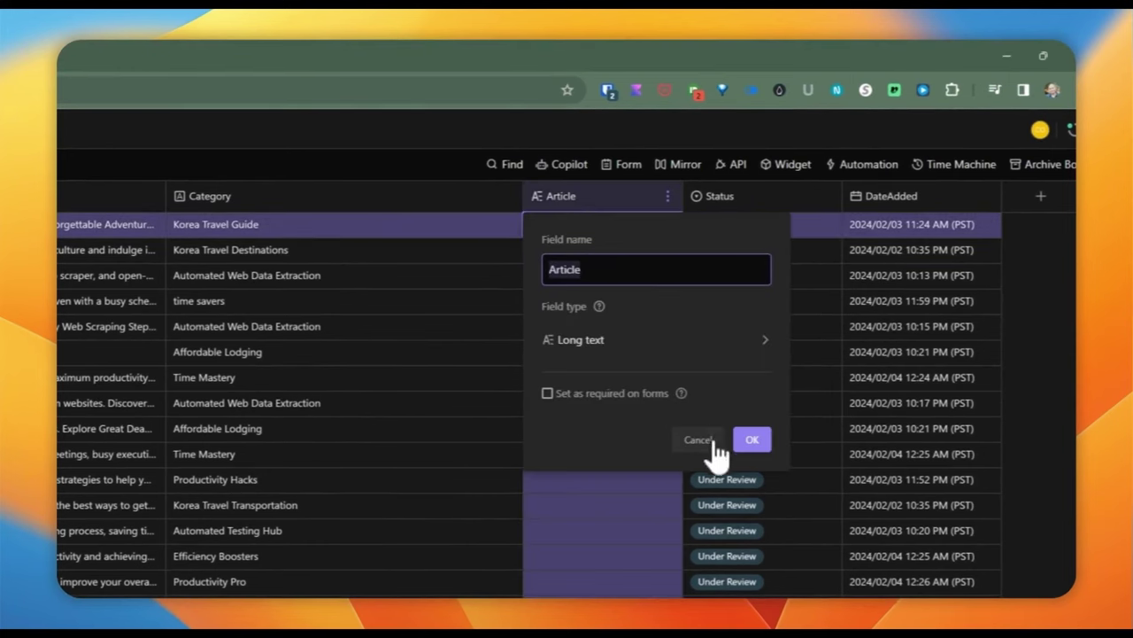
pyautogui.click(713, 445)
pyautogui.scroll(-5, 566, 354)
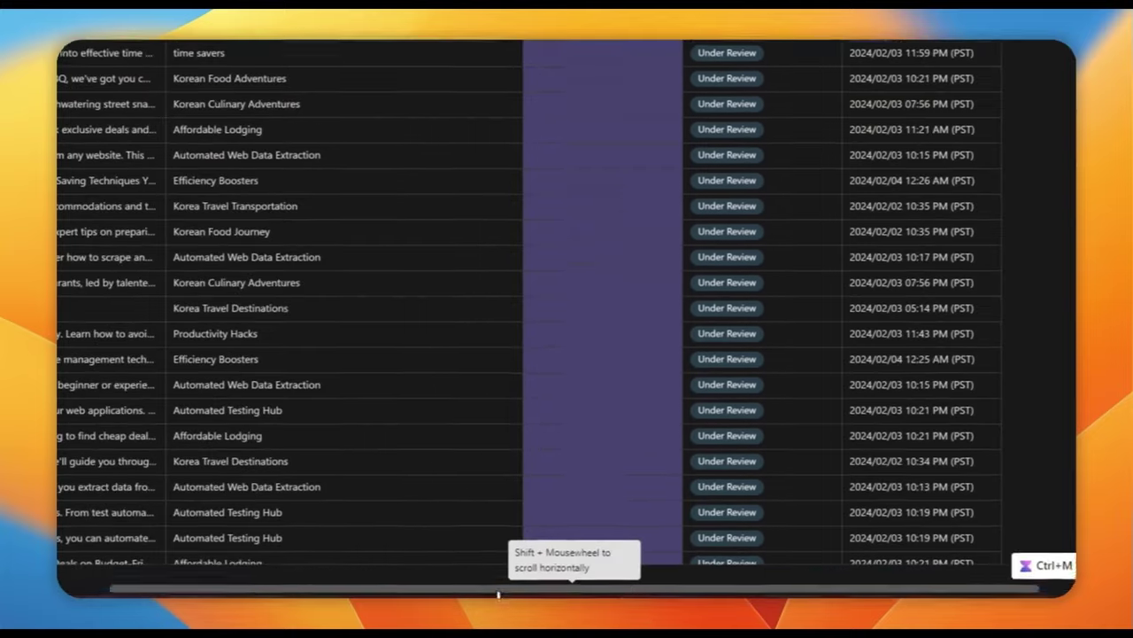
pyautogui.hscroll(-10, 499, 593)
pyautogui.scroll(5, 408, 211)
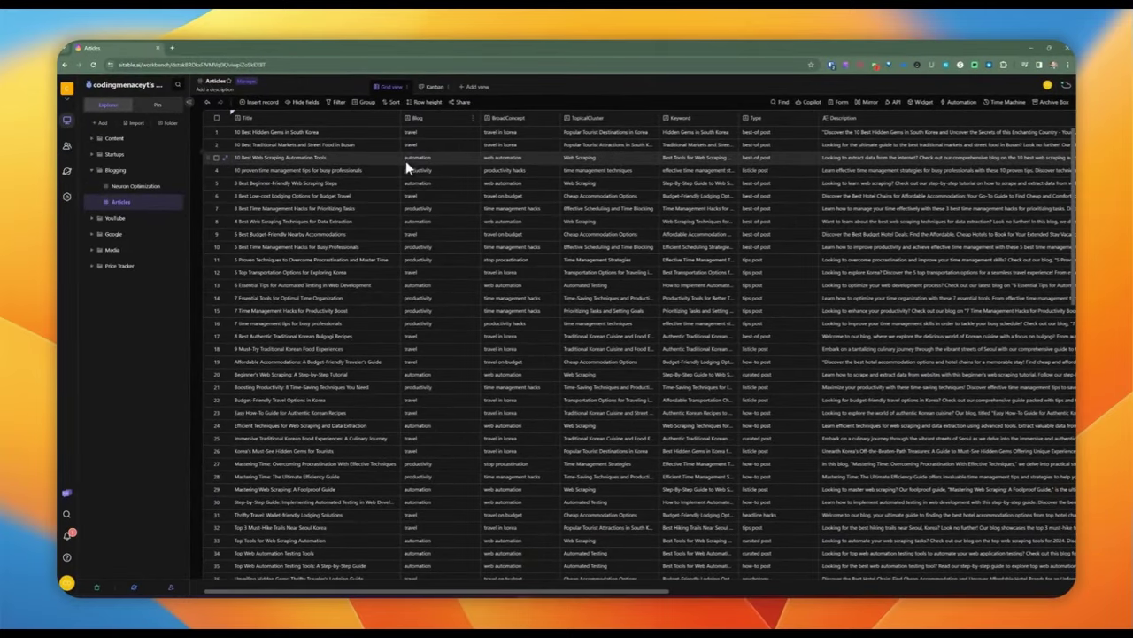
# Group the Articles records by the Blog field in A to Z order and look over the groups
pyautogui.click(366, 103)
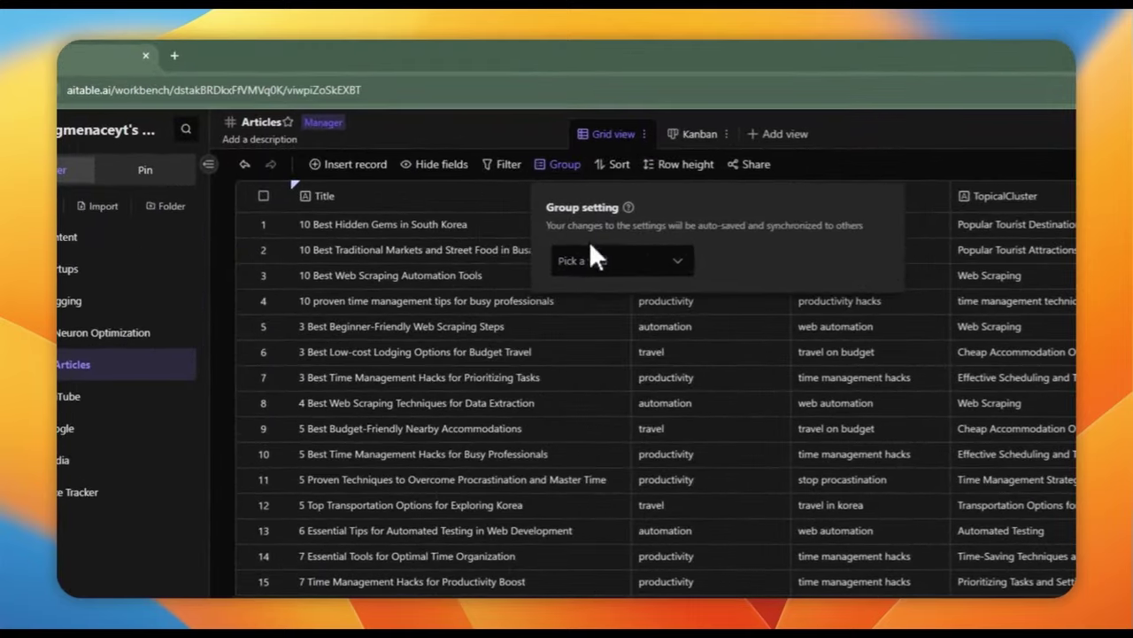
pyautogui.click(607, 266)
pyautogui.click(609, 359)
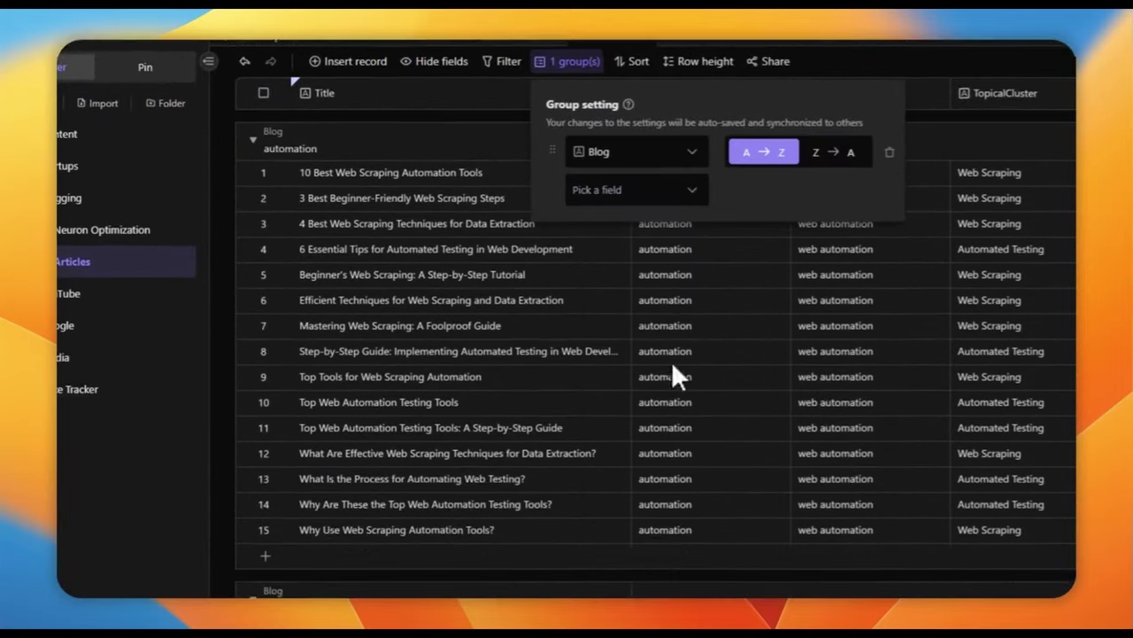
pyautogui.click(420, 417)
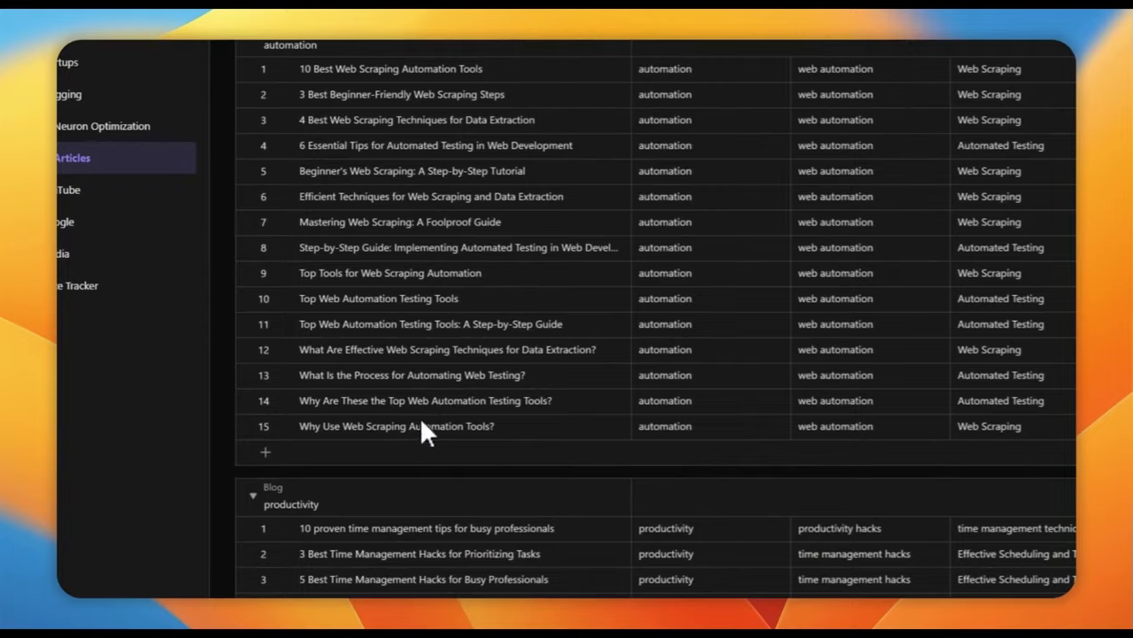
pyautogui.scroll(-8, 417, 442)
pyautogui.scroll(4, 416, 455)
pyautogui.scroll(5, 415, 454)
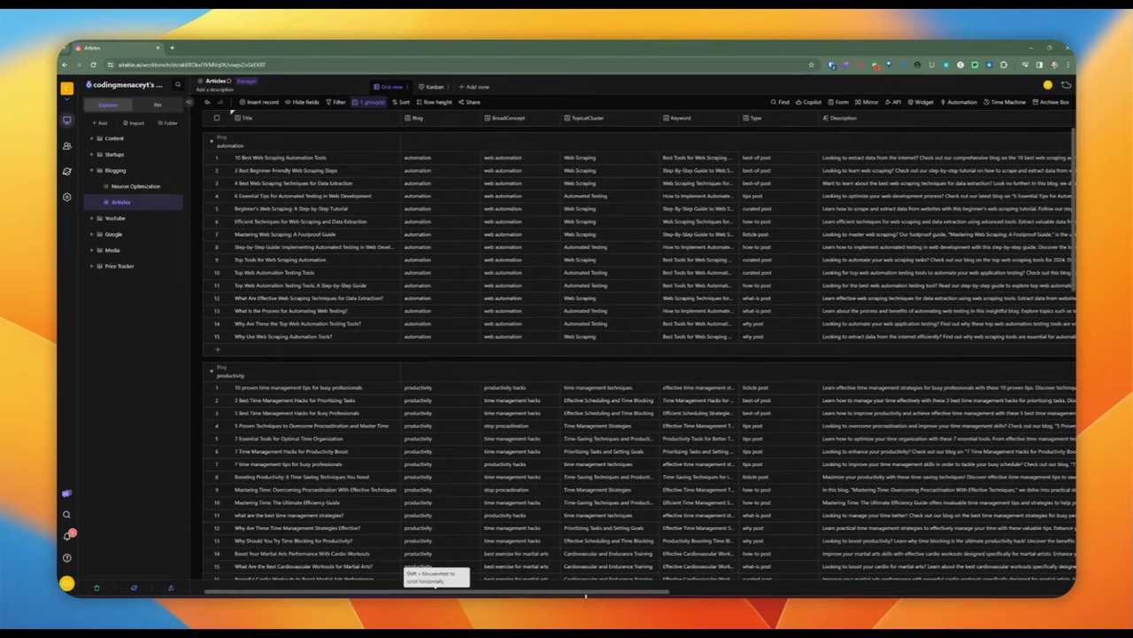
# Inspect the Status field of the Articles datasheet and its settings, leaving them unchanged
pyautogui.moveTo(588, 591); pyautogui.dragTo(848, 574)
pyautogui.hscroll(2, 848, 573)
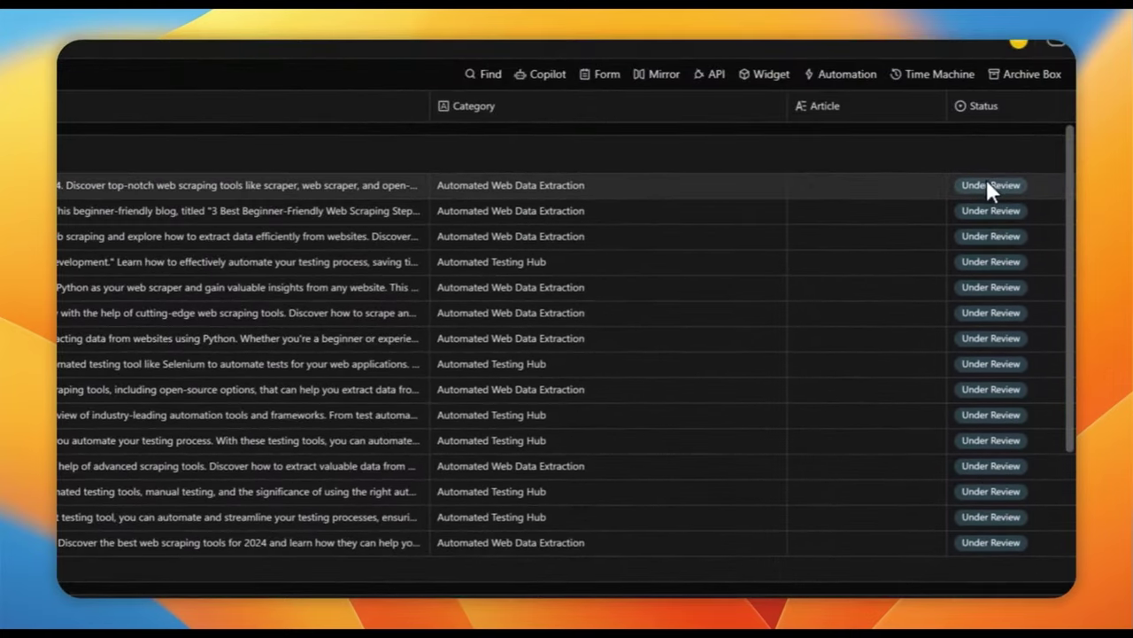
pyautogui.click(985, 179)
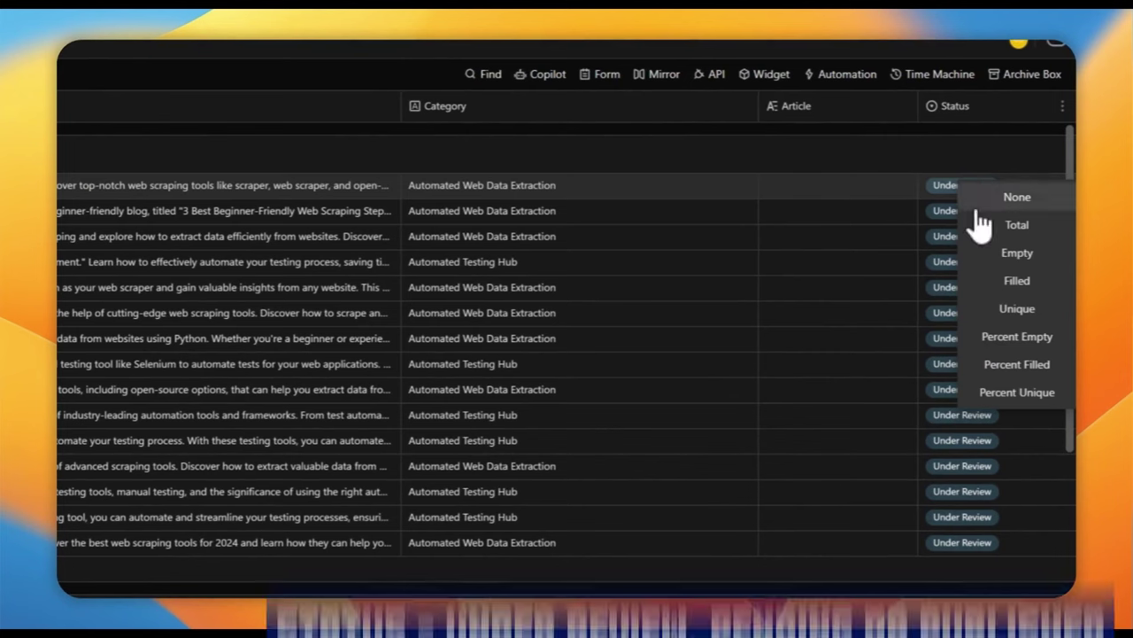
pyautogui.click(944, 188)
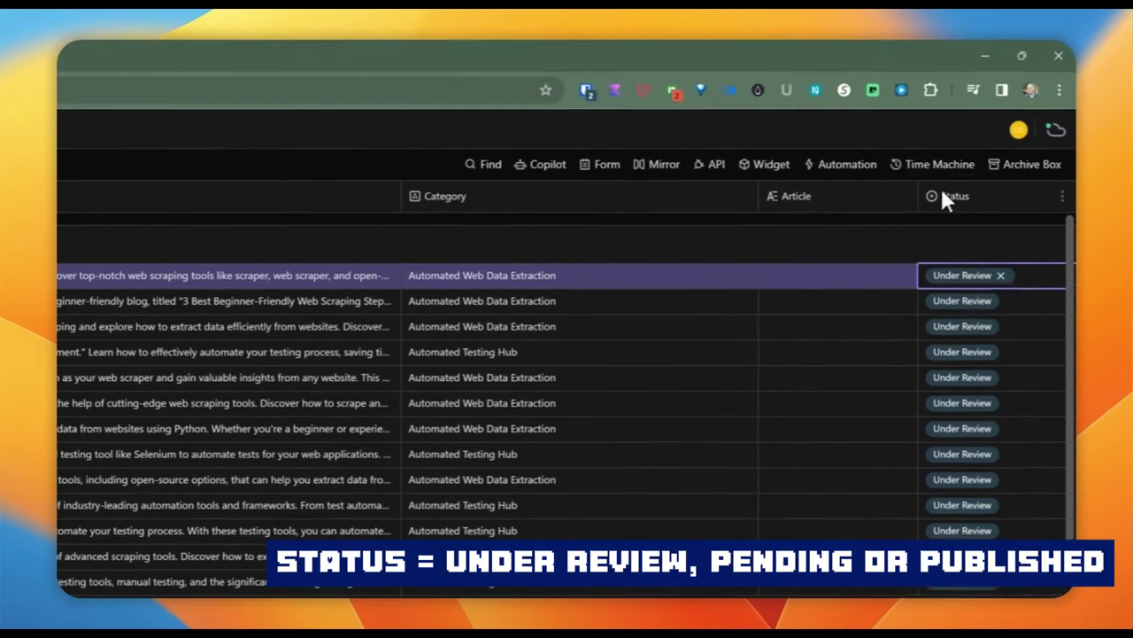
pyautogui.doubleClick(943, 103)
pyautogui.click(907, 424)
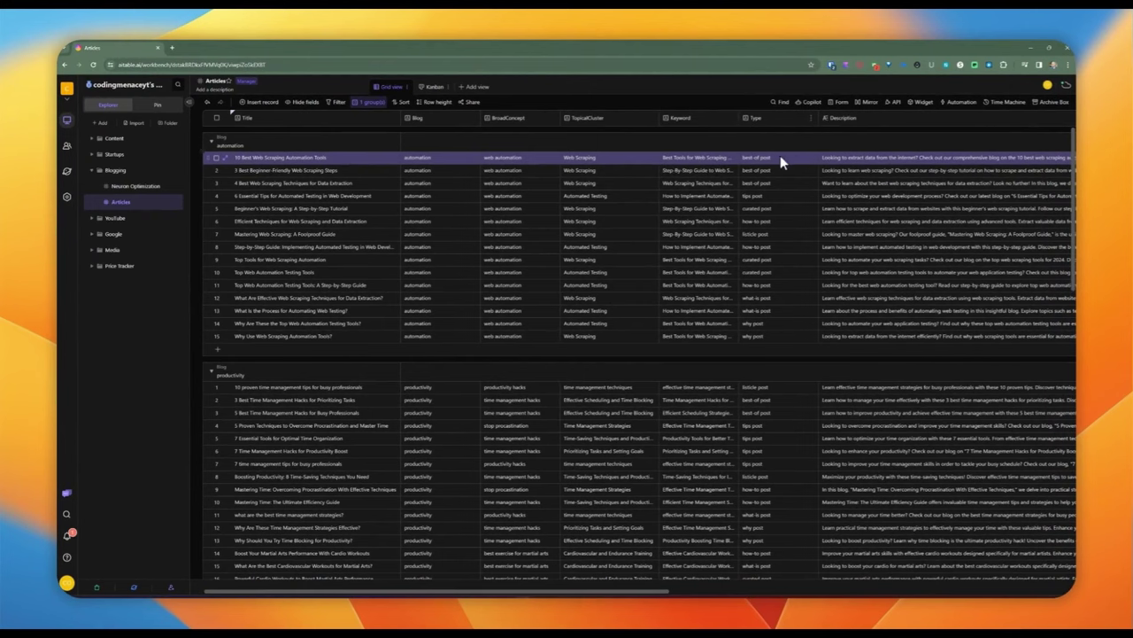
# View the Description field's settings without changing them and look over the description and category columns of the Articles datasheet
pyautogui.hscroll(5, 647, 595)
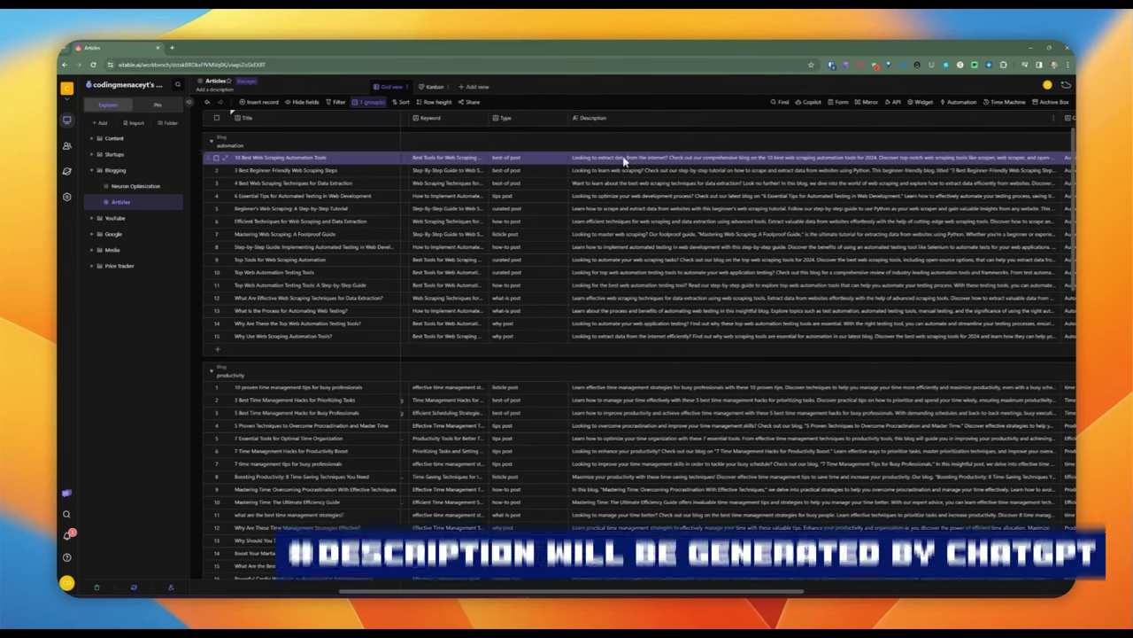
pyautogui.doubleClick(589, 117)
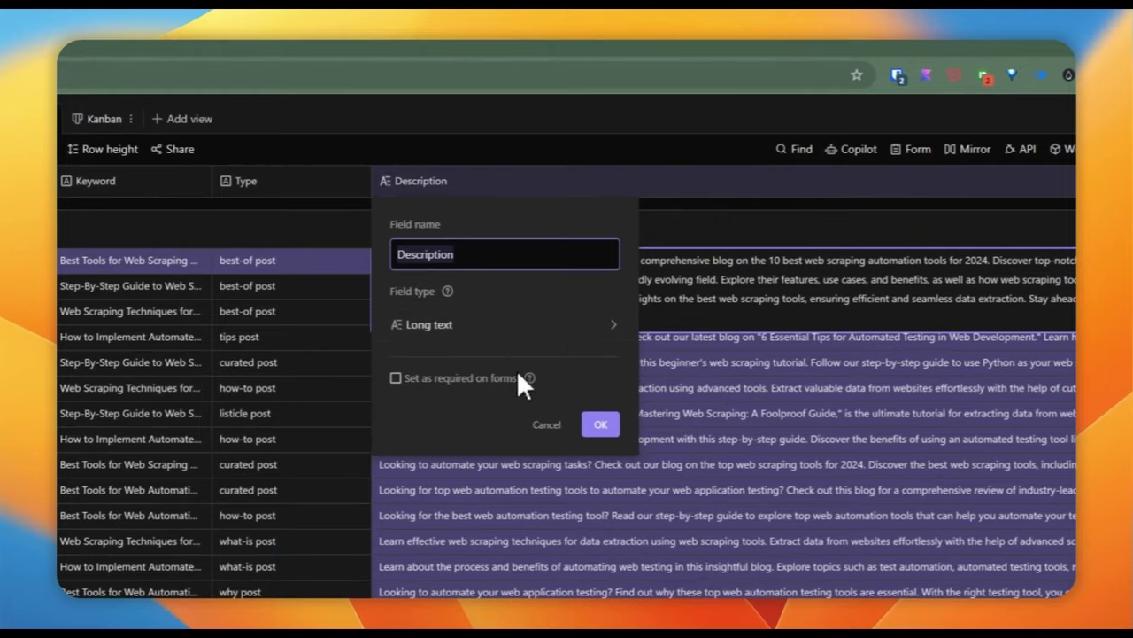
pyautogui.click(543, 425)
pyautogui.scroll(-10, 584, 438)
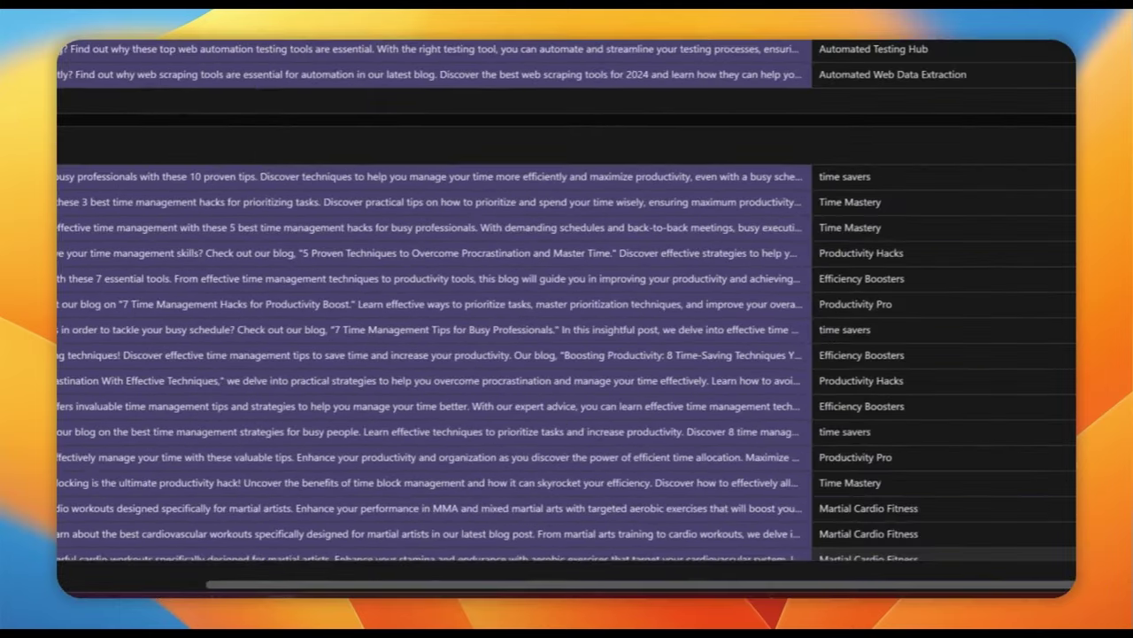
pyautogui.hscroll(10, 416, 512)
pyautogui.scroll(10, 416, 511)
pyautogui.hscroll(-10, 447, 222)
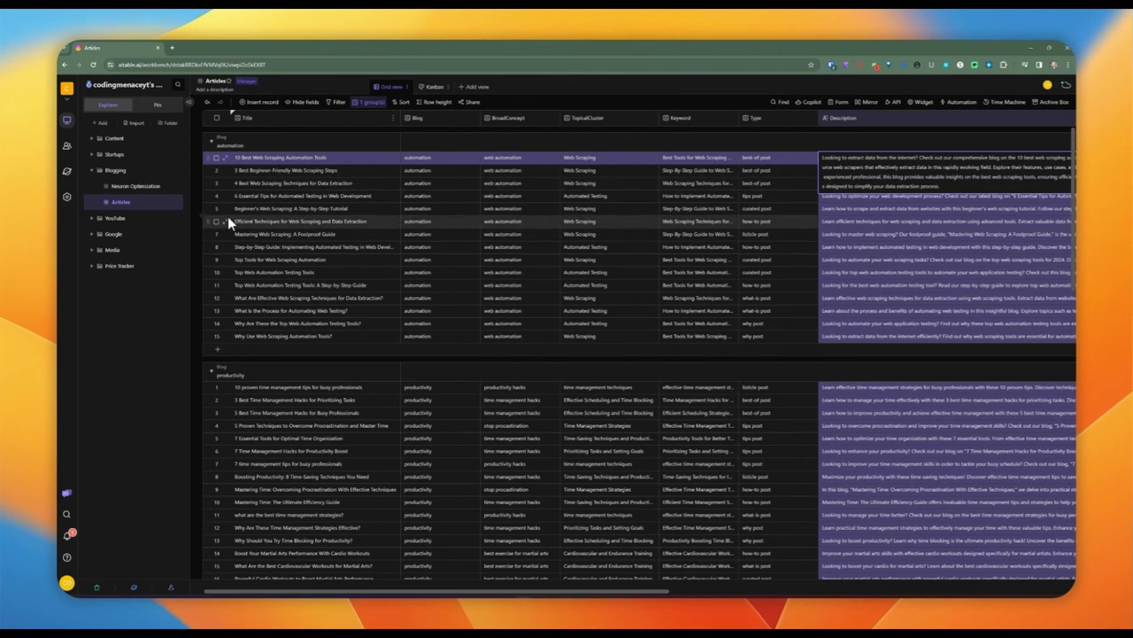
# Open the Neuron Optimization datasheet and view its Keyword field's settings without changing them
pyautogui.click(136, 186)
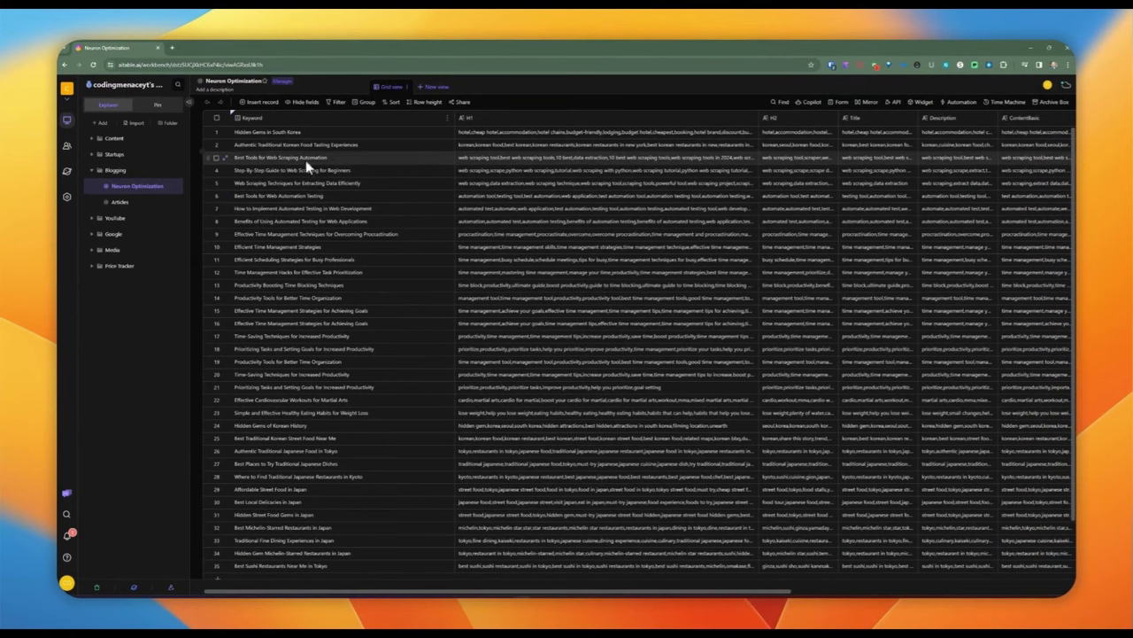
pyautogui.doubleClick(263, 118)
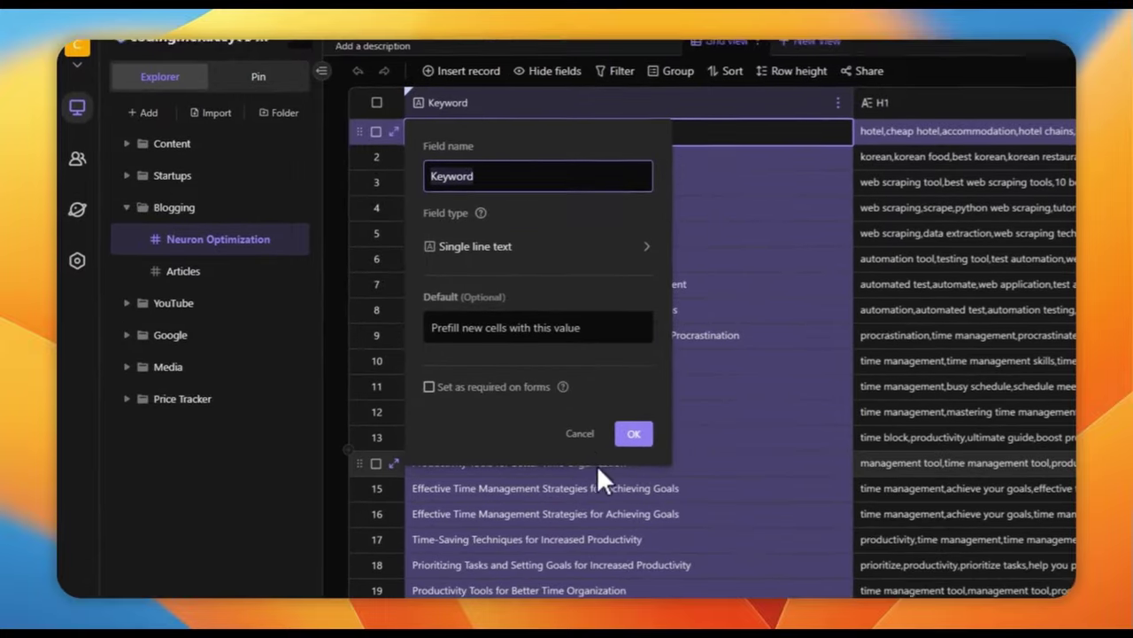
pyautogui.click(580, 423)
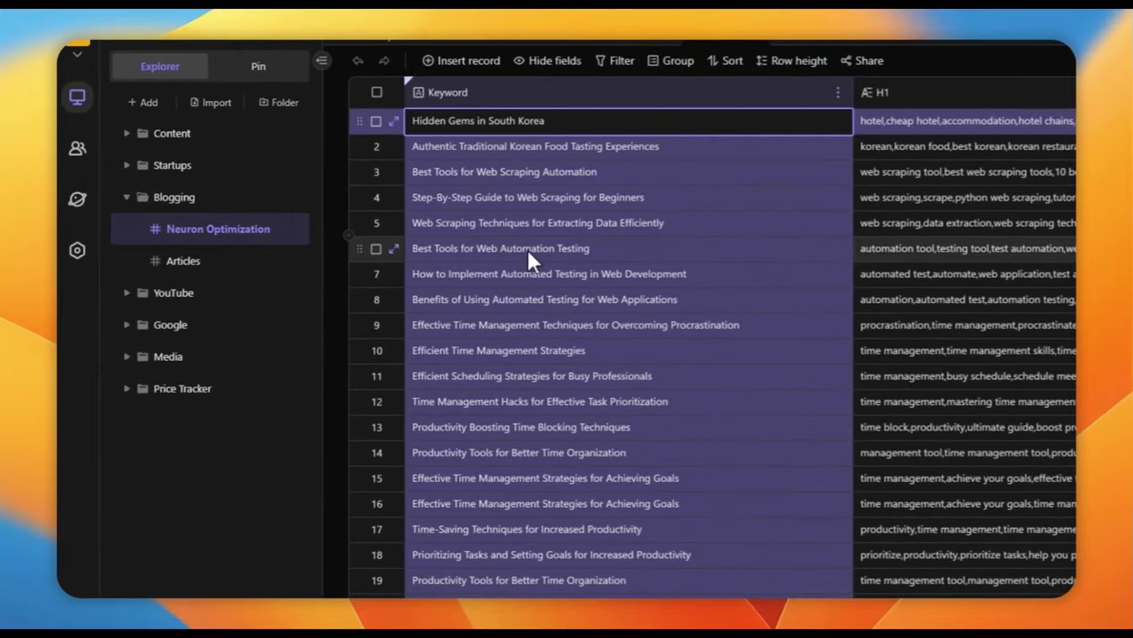
# Examine sample entries in the Keyword column, including Hidden Gems in South Korea and Authentic Traditional Korean Food Tasting Experiences
pyautogui.click(529, 250)
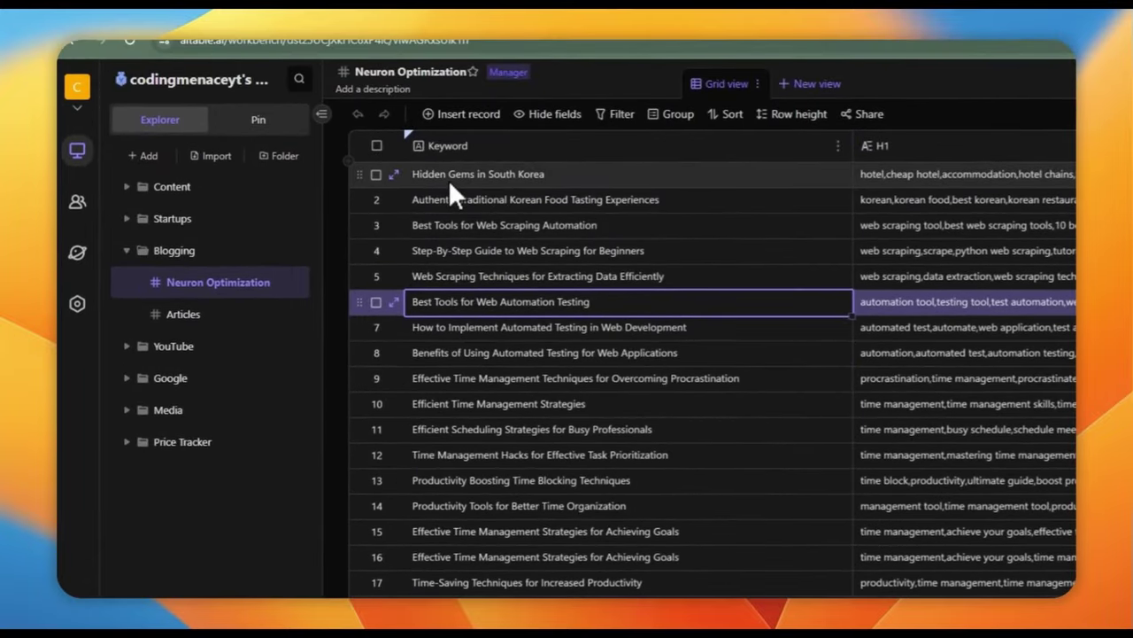
pyautogui.click(455, 132)
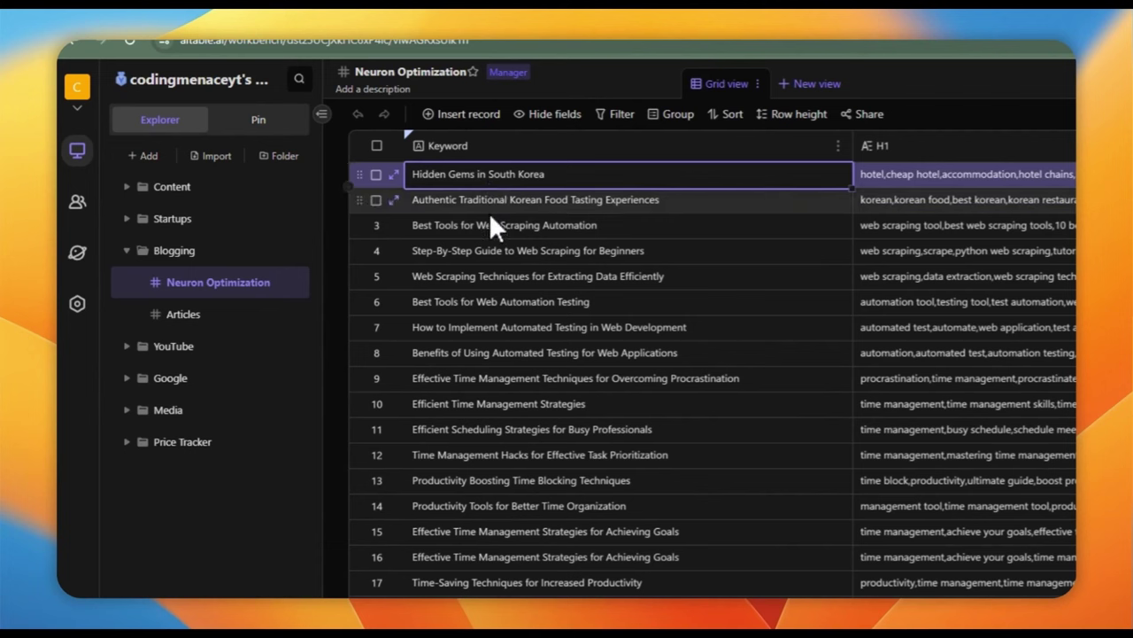
pyautogui.click(479, 196)
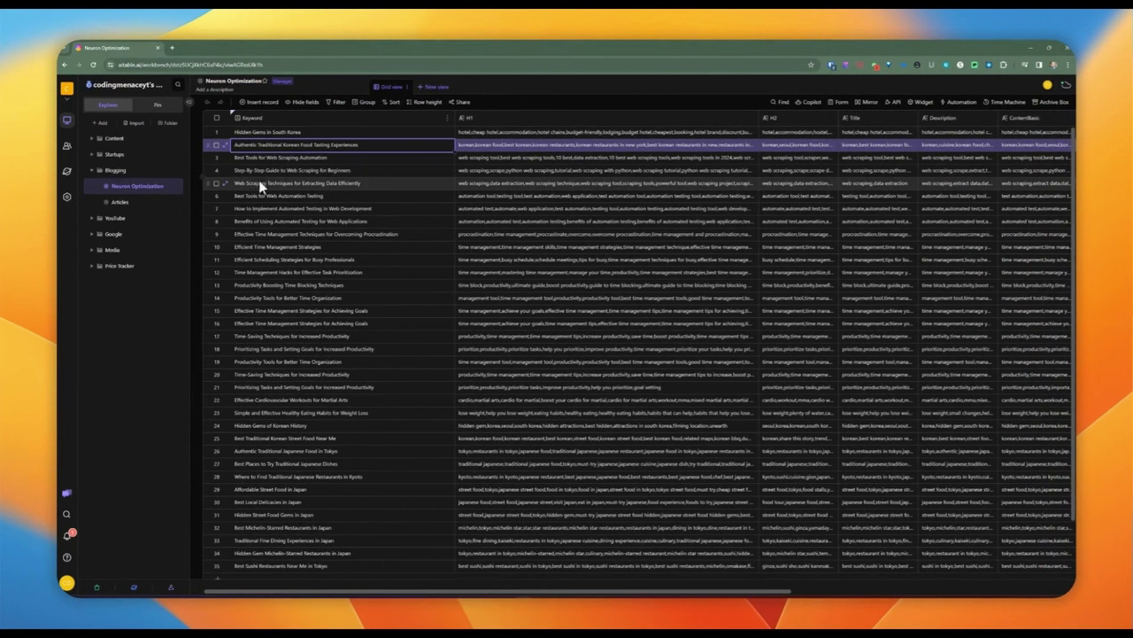
pyautogui.click(256, 134)
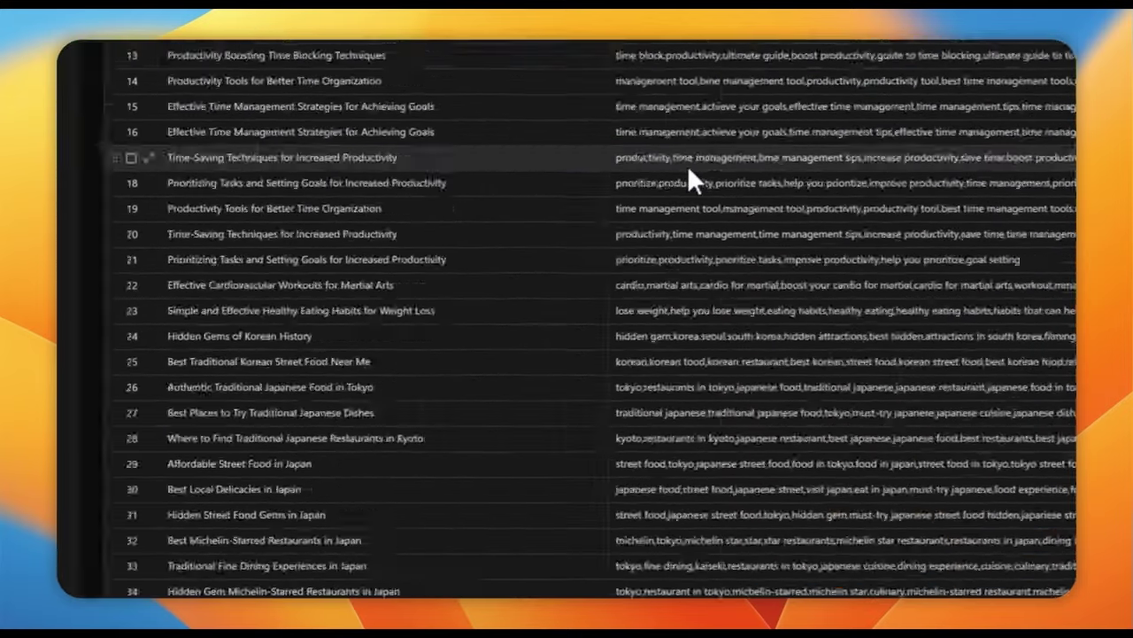
# Examine the H2, Title and Description term columns of the Neuron Optimization datasheet
pyautogui.hscroll(5, 316, 595)
pyautogui.hscroll(2, 367, 594)
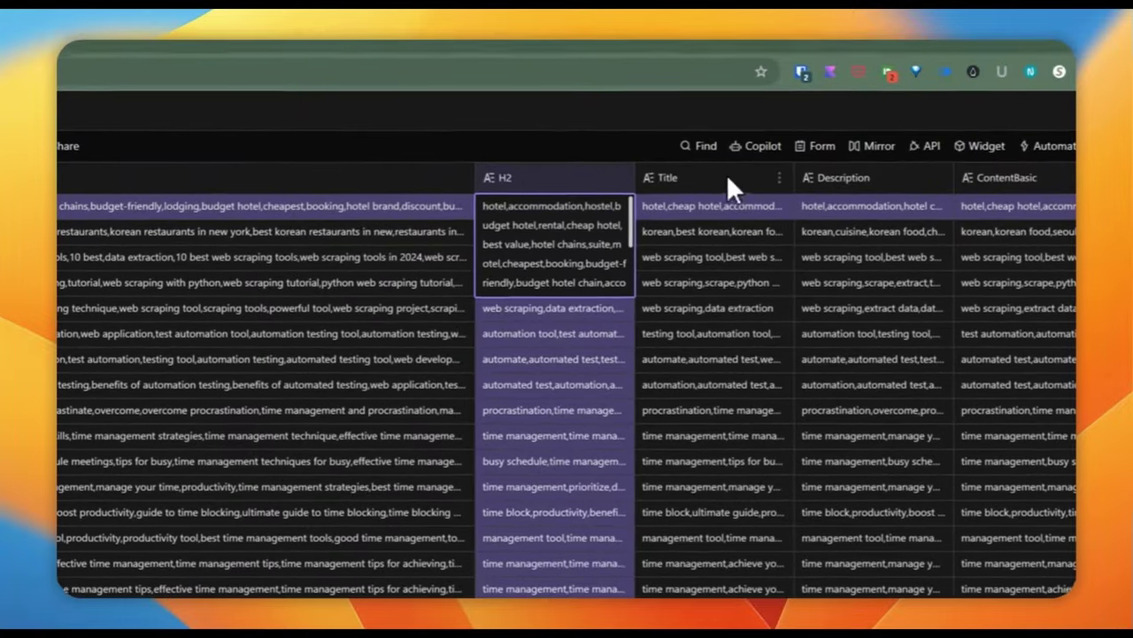
pyautogui.click(828, 171)
pyautogui.click(818, 176)
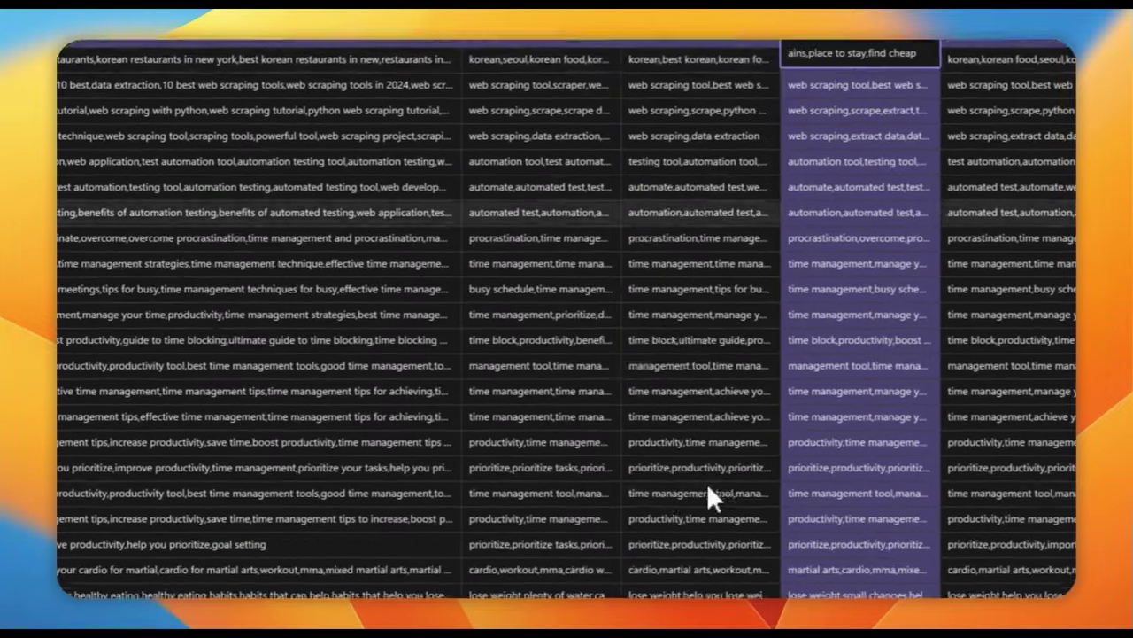
pyautogui.scroll(-10, 567, 318)
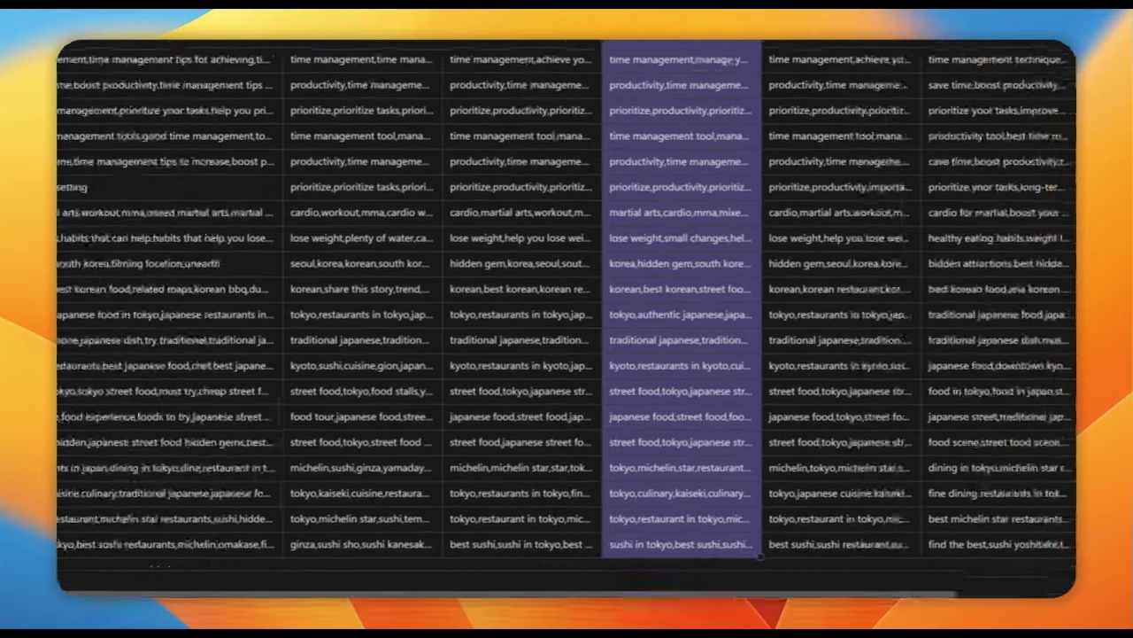
pyautogui.hscroll(5, 567, 319)
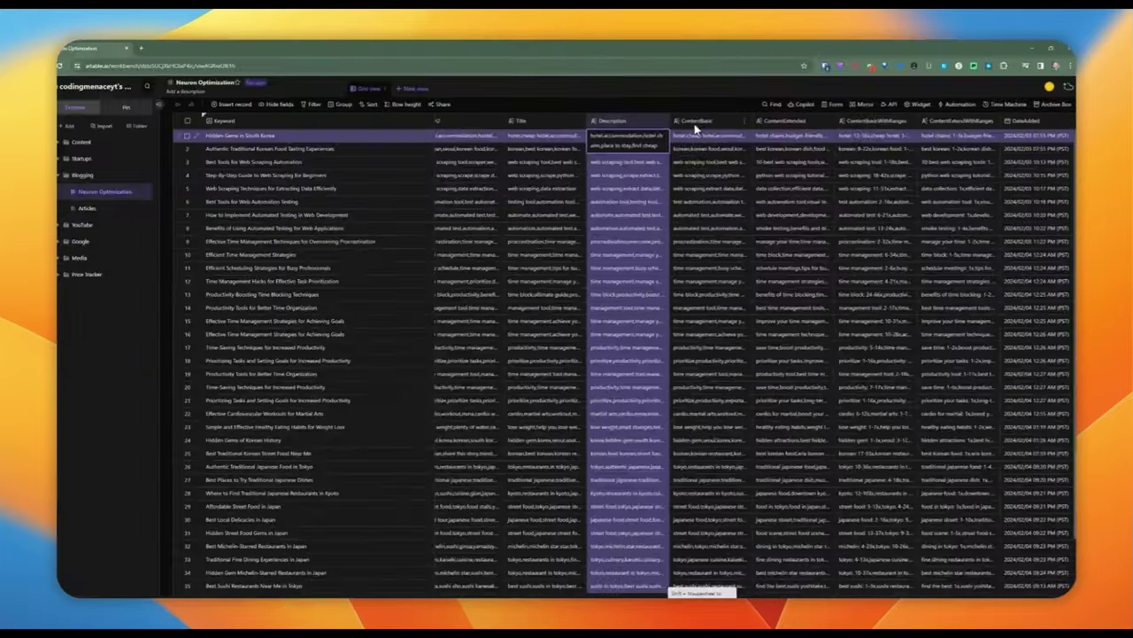
# Inspect the ContentBasic and ContentExtended columns, including ContentExtended's field settings and the first record's full term list
pyautogui.click(401, 197)
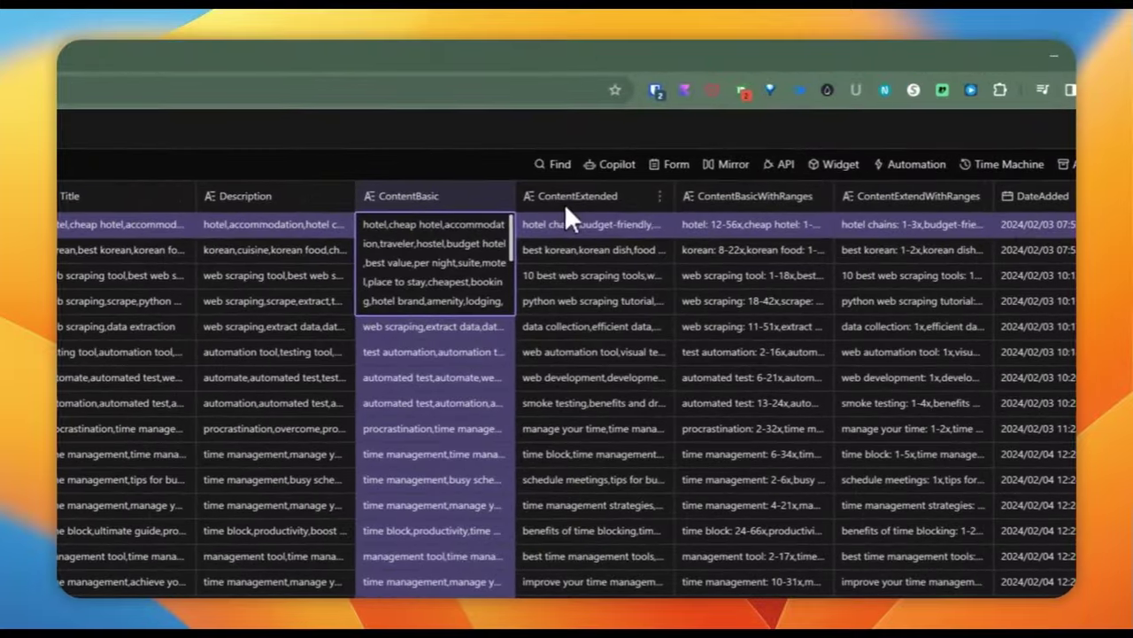
pyautogui.click(567, 198)
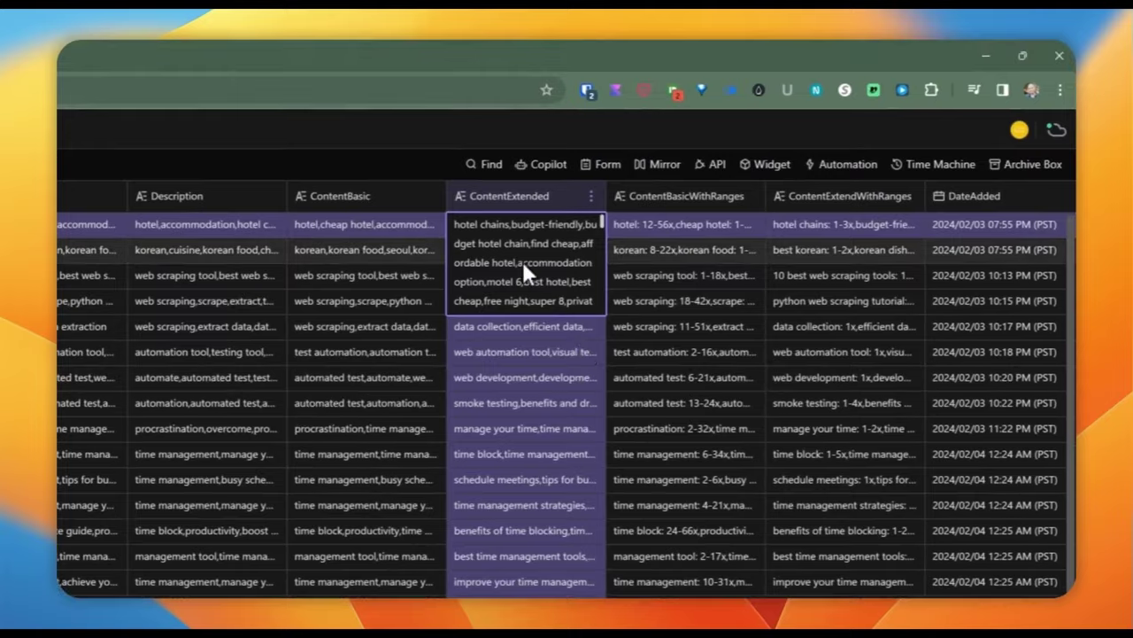
pyautogui.doubleClick(523, 252)
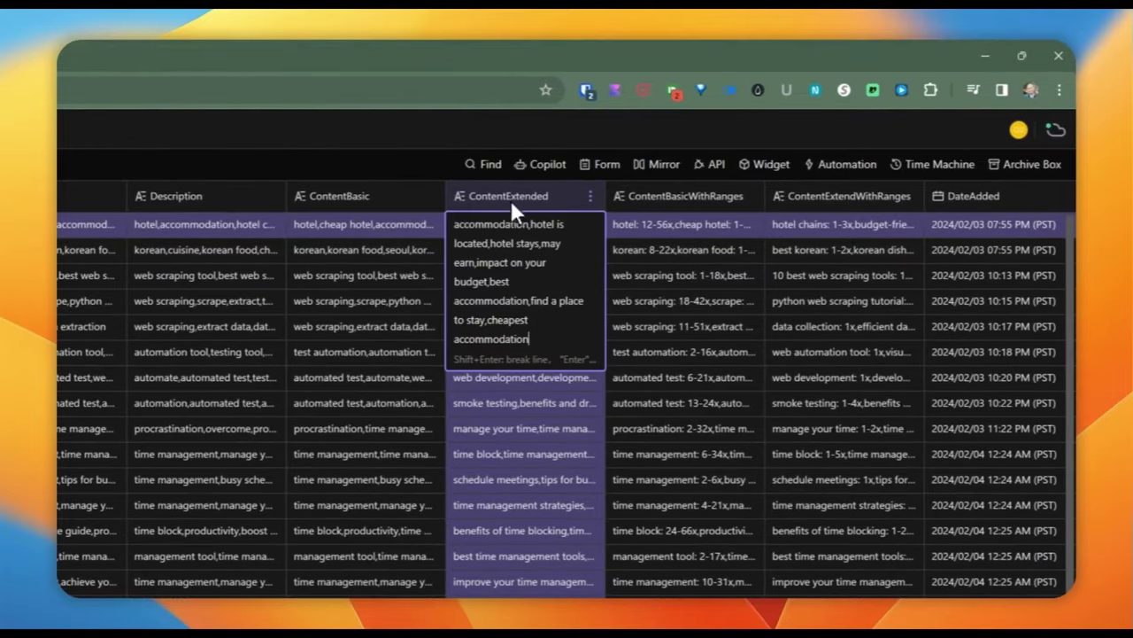
pyautogui.doubleClick(511, 200)
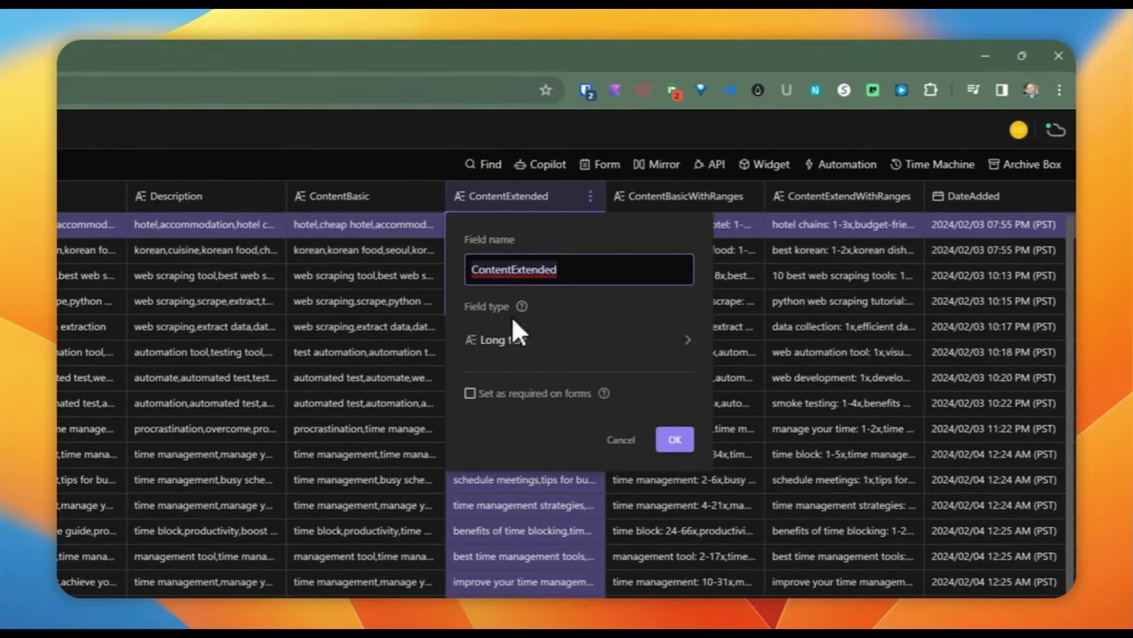
pyautogui.click(606, 440)
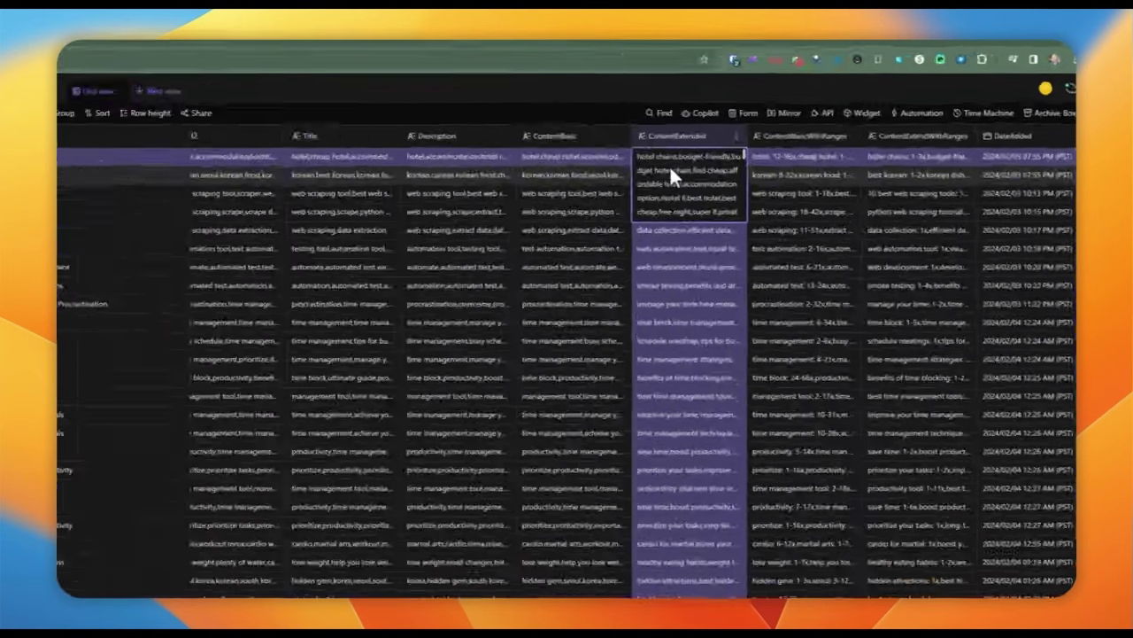
pyautogui.doubleClick(790, 140)
pyautogui.scroll(2, 492, 189)
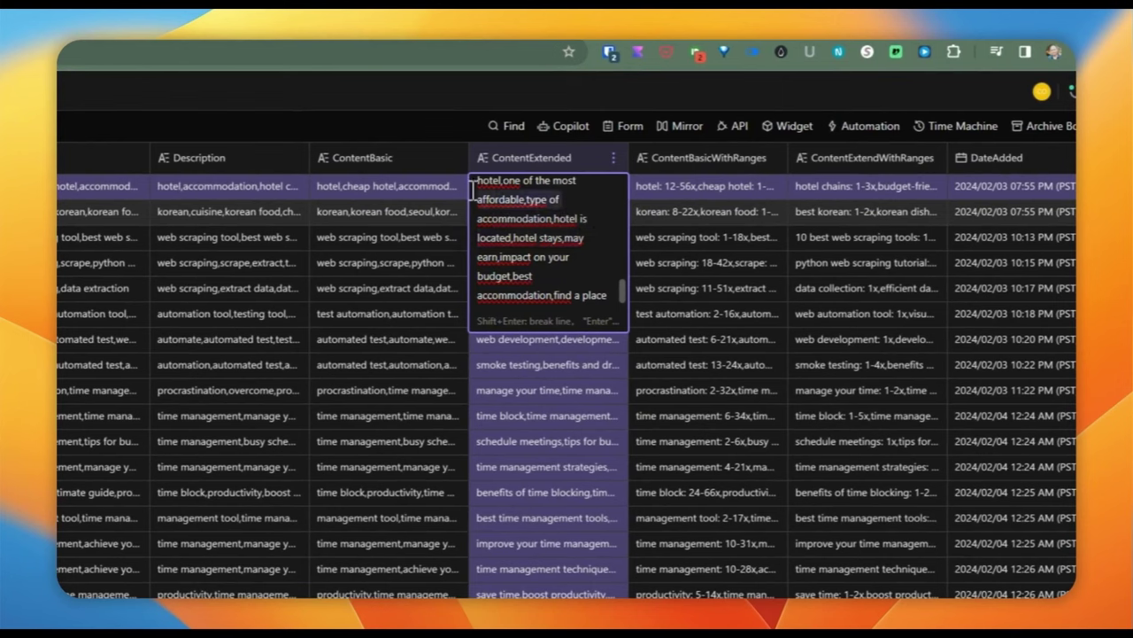
# Examine the first record's ContentExtended terms and a web scraping entry in the ContentBasicWithRanges column
pyautogui.scroll(3, 531, 266)
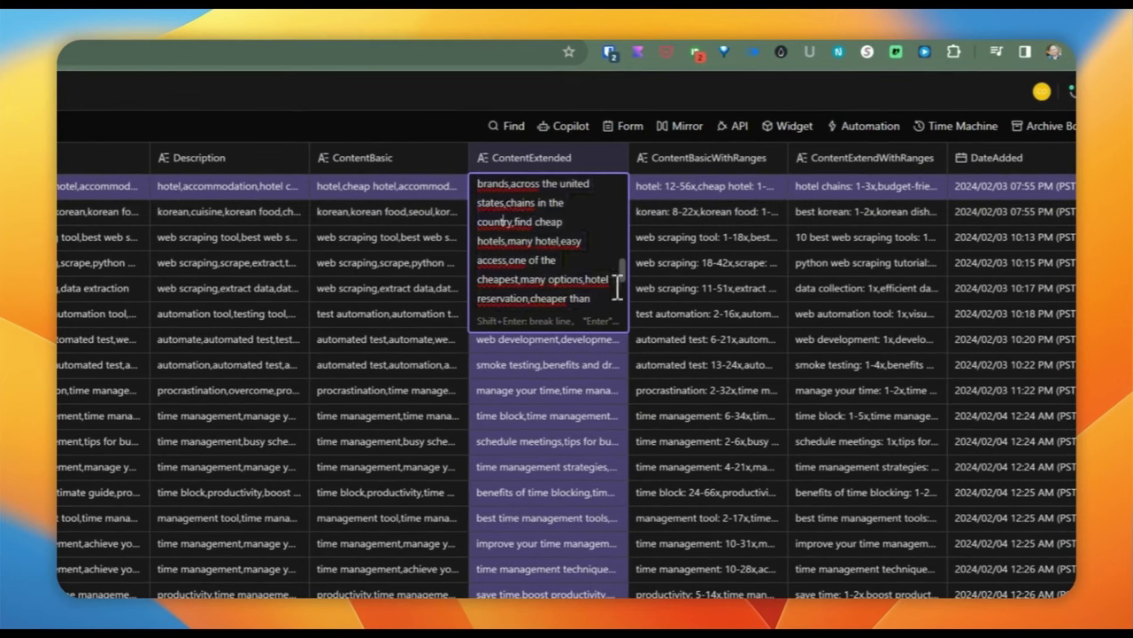
pyautogui.click(659, 288)
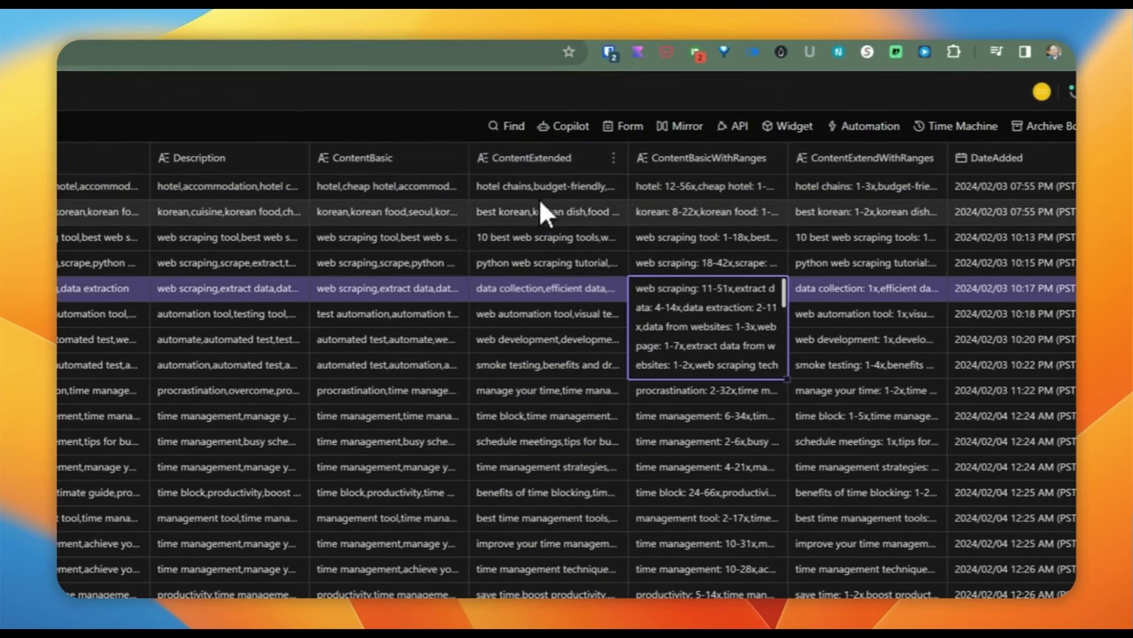
pyautogui.scroll(-5, 592, 327)
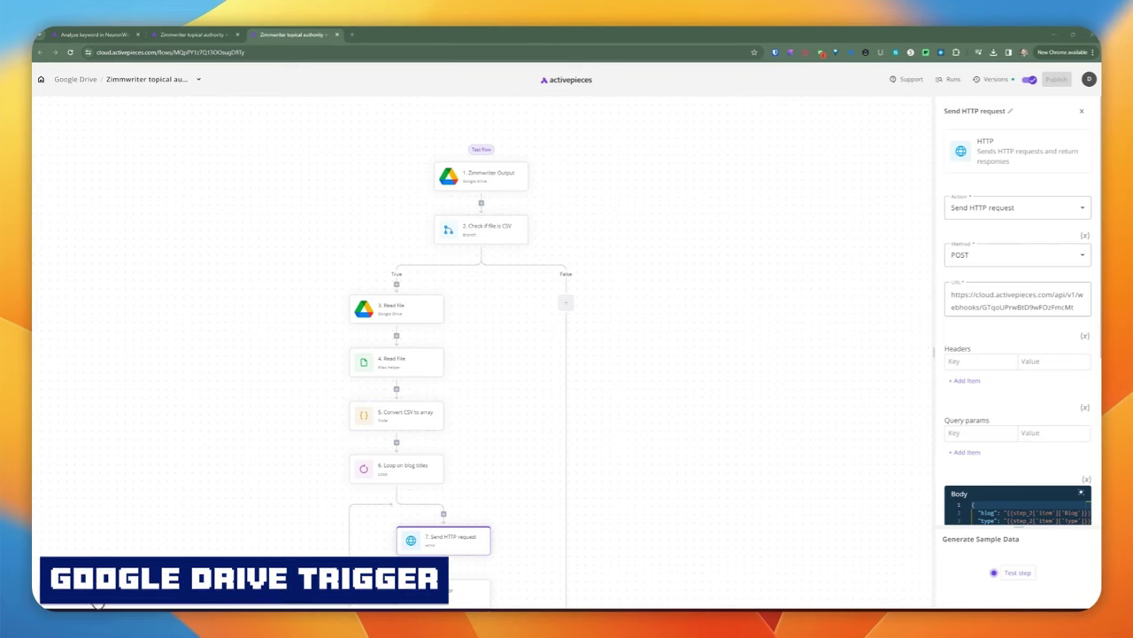
# Switch to the Google Drive flow in Activepieces and inspect the Zimmwriter Output trigger's action, connection and parent folder
pyautogui.click(489, 171)
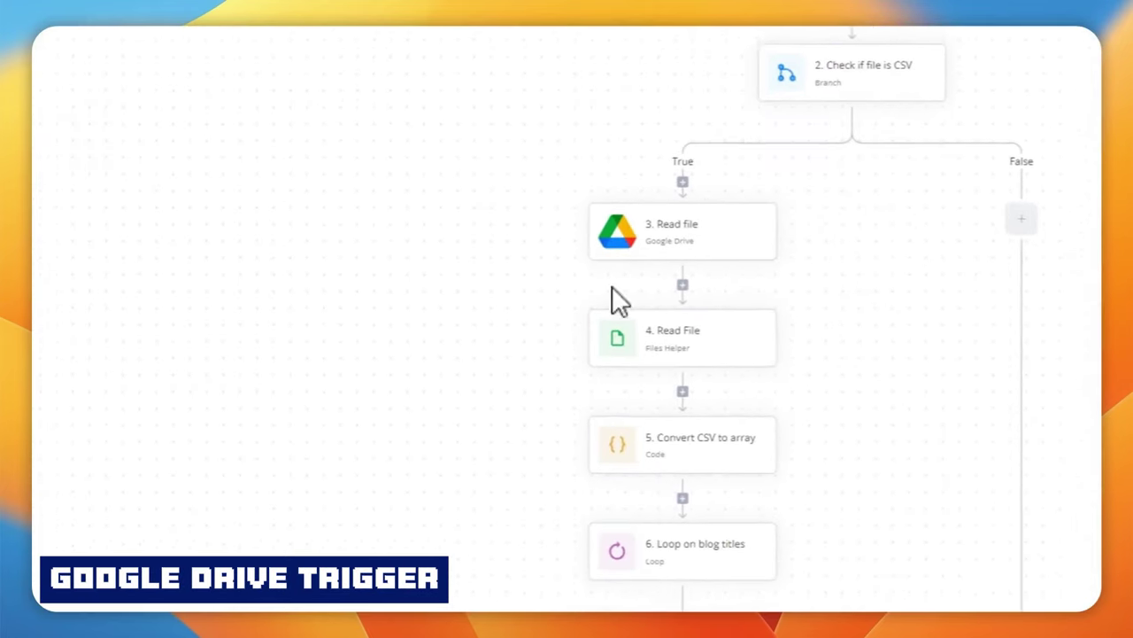
pyautogui.click(152, 569)
pyautogui.scroll(5, 469, 171)
pyautogui.scroll(-1, 357, 489)
pyautogui.scroll(5, 450, 298)
pyautogui.scroll(-2, 501, 282)
pyautogui.scroll(1, 739, 258)
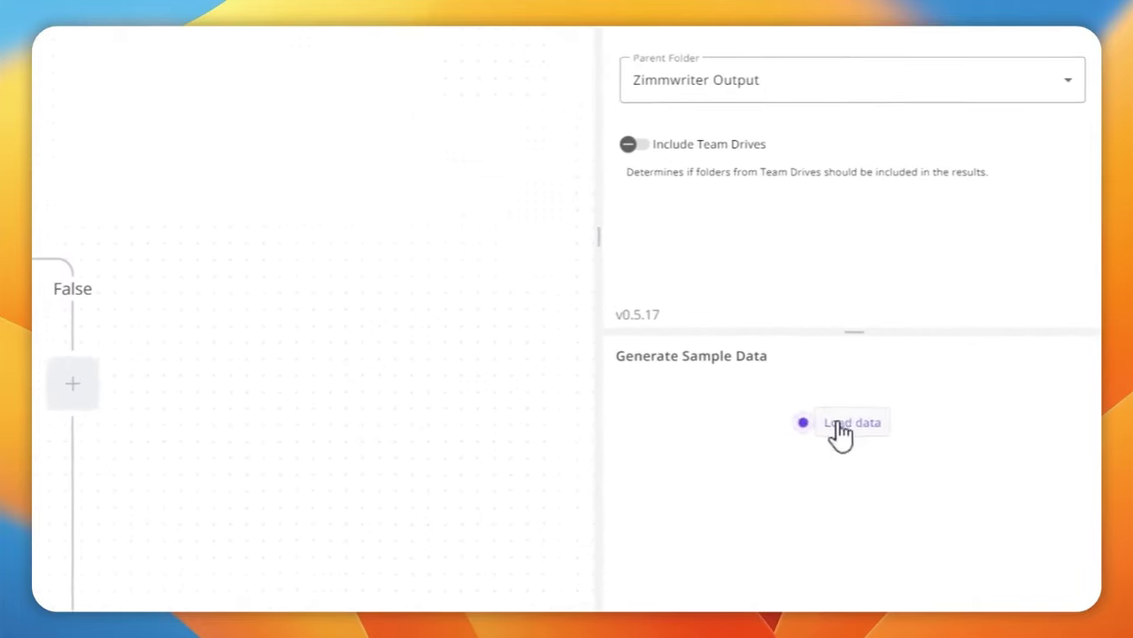
# Switch to ZimmWriter, open the AI Vault's Topical Authority Generator and enter "places to eat in japan" as the broad concept
pyautogui.click(837, 424)
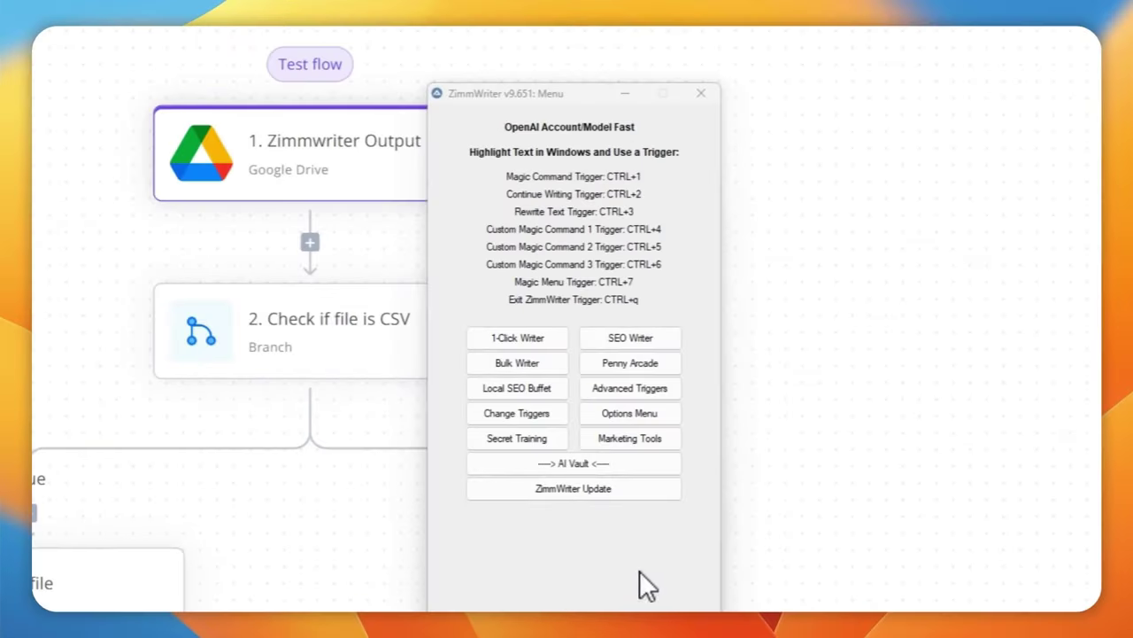
pyautogui.click(582, 460)
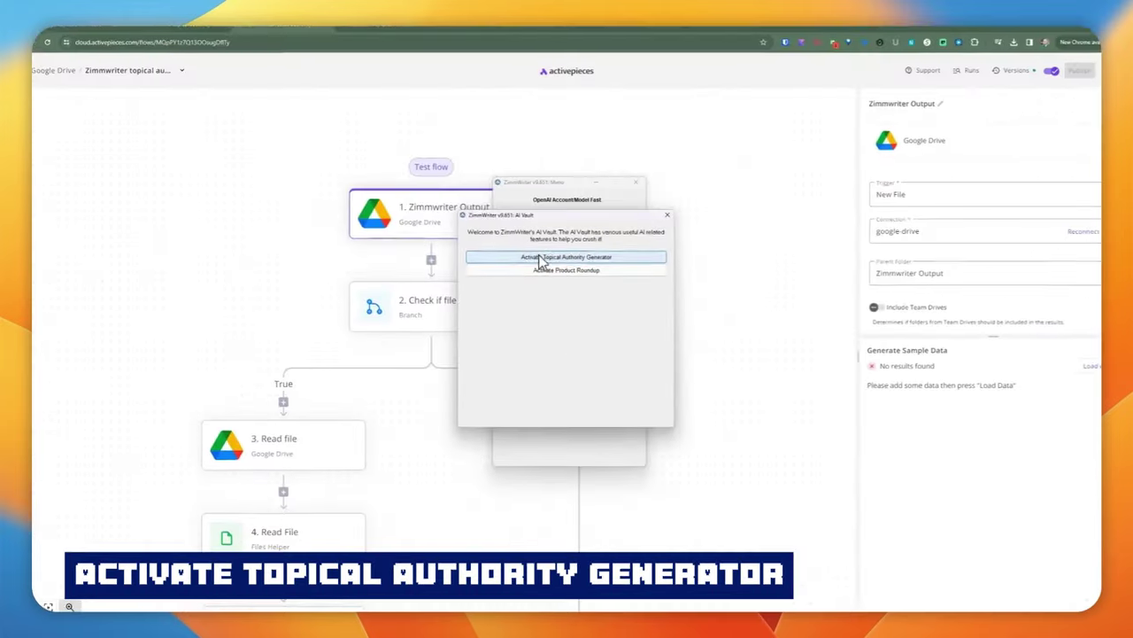
pyautogui.click(494, 235)
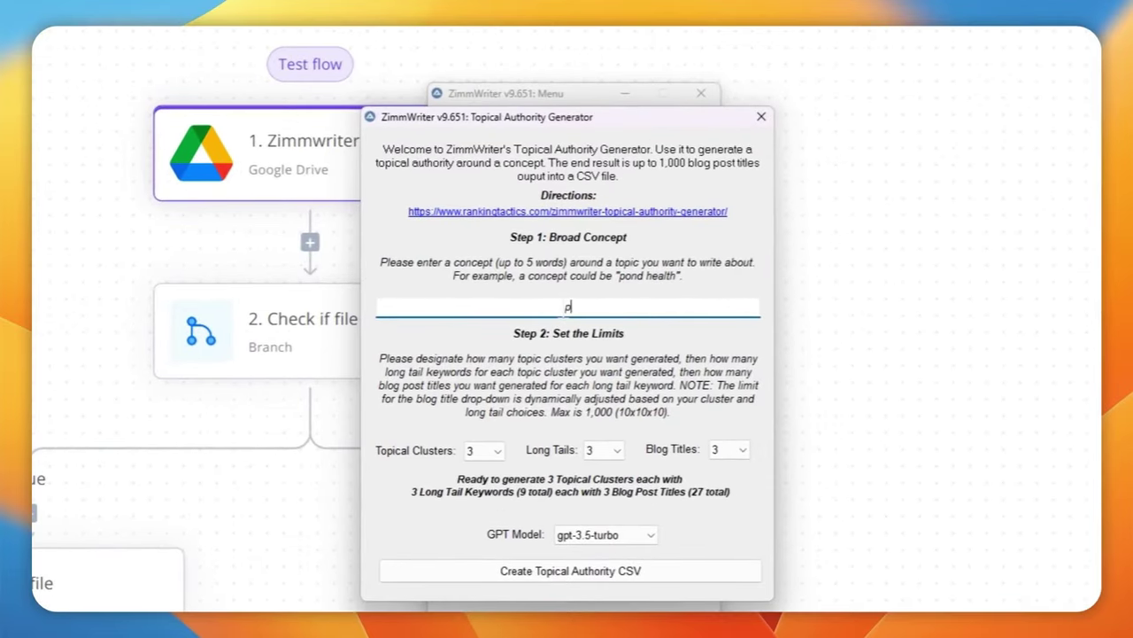
pyautogui.write('es to eat in japan')
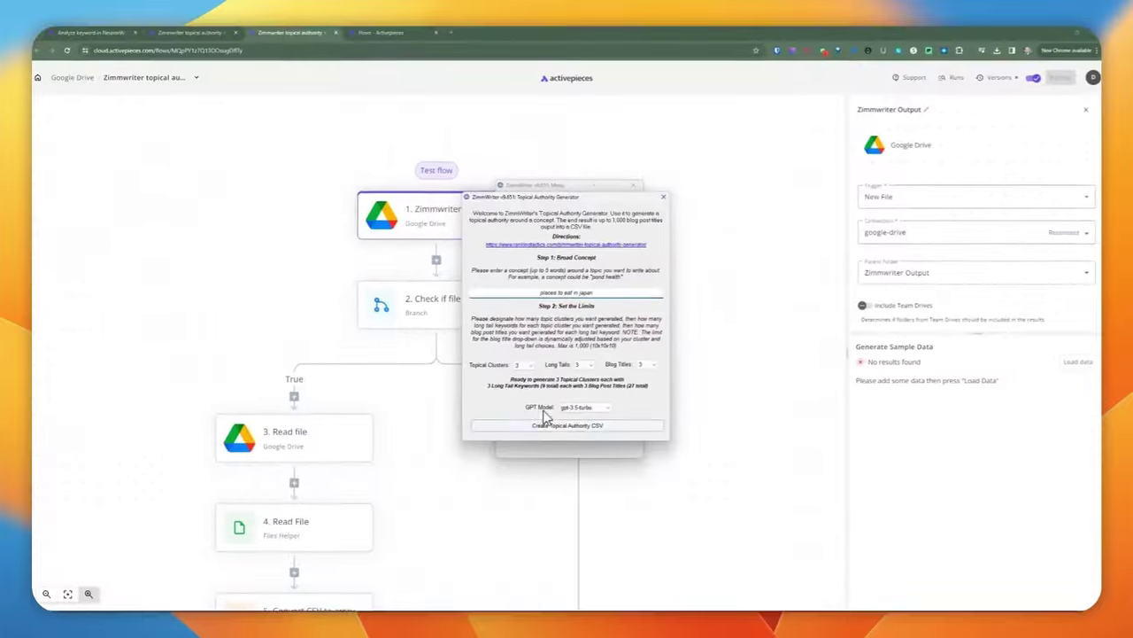
# Limit generation to 1 topical cluster, 1 long tail and 1 blog title, and start creating the topical authority CSV
pyautogui.click(521, 364)
pyautogui.click(518, 373)
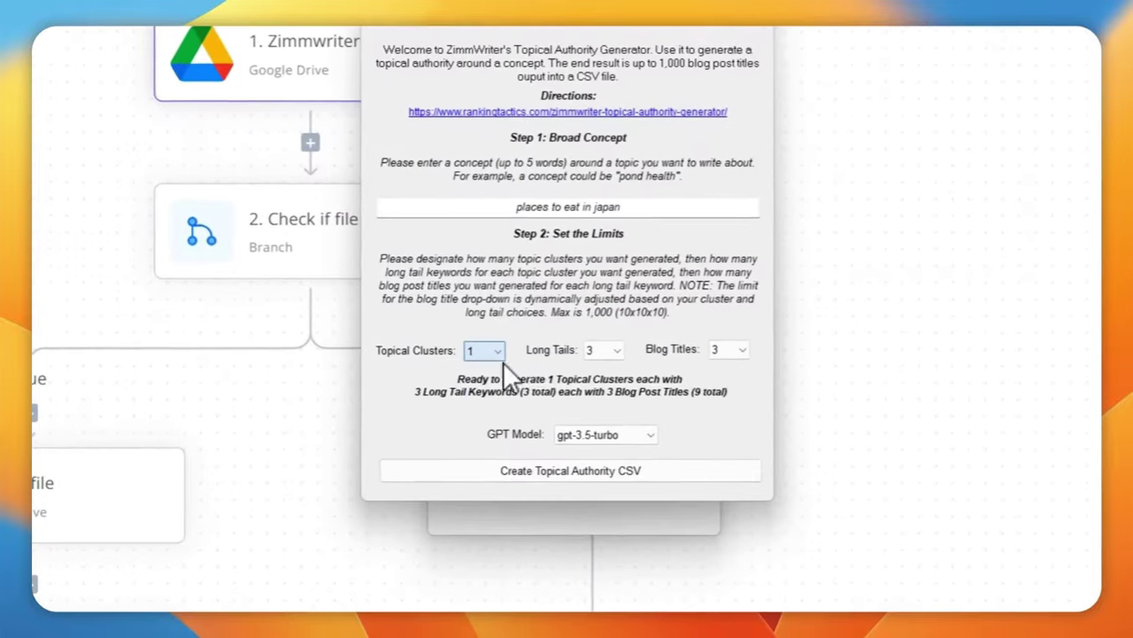
pyautogui.click(620, 359)
pyautogui.click(594, 367)
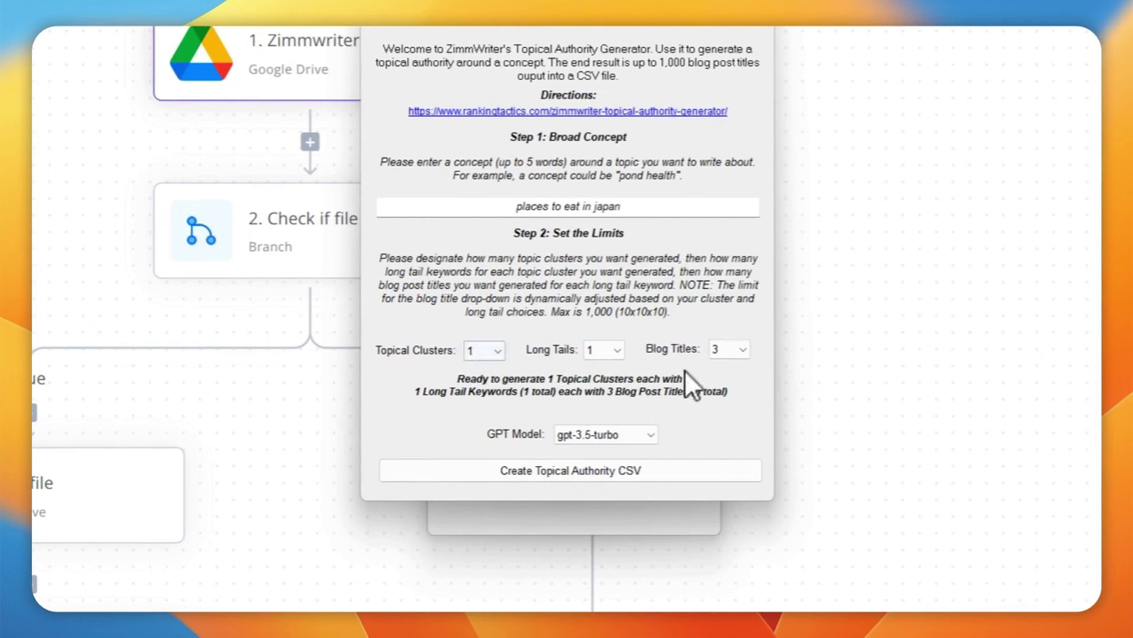
pyautogui.click(737, 359)
pyautogui.click(715, 370)
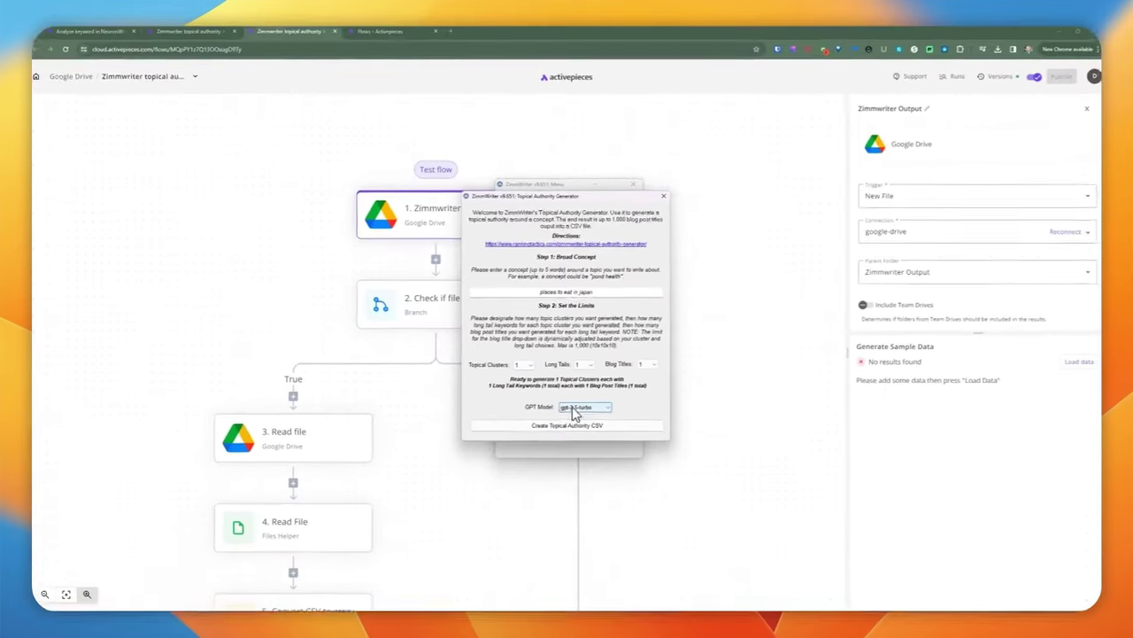
pyautogui.click(551, 472)
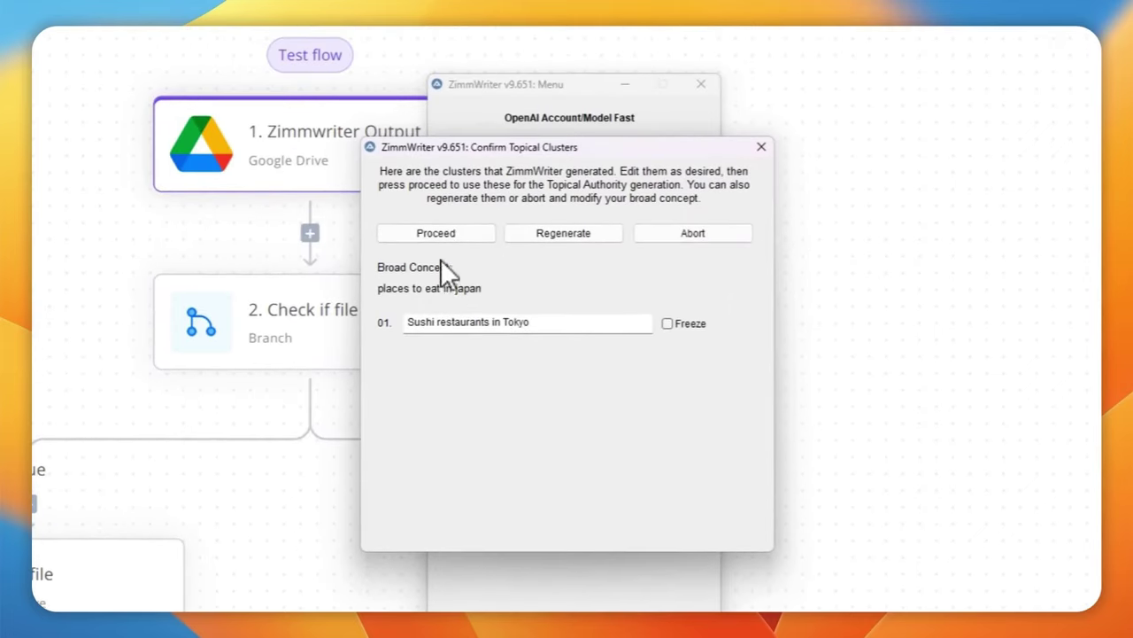
# Review the generated cluster "Sushi restaurants in Tokyo" and proceed with it for the topical authority generation
pyautogui.moveTo(540, 322); pyautogui.dragTo(414, 322)
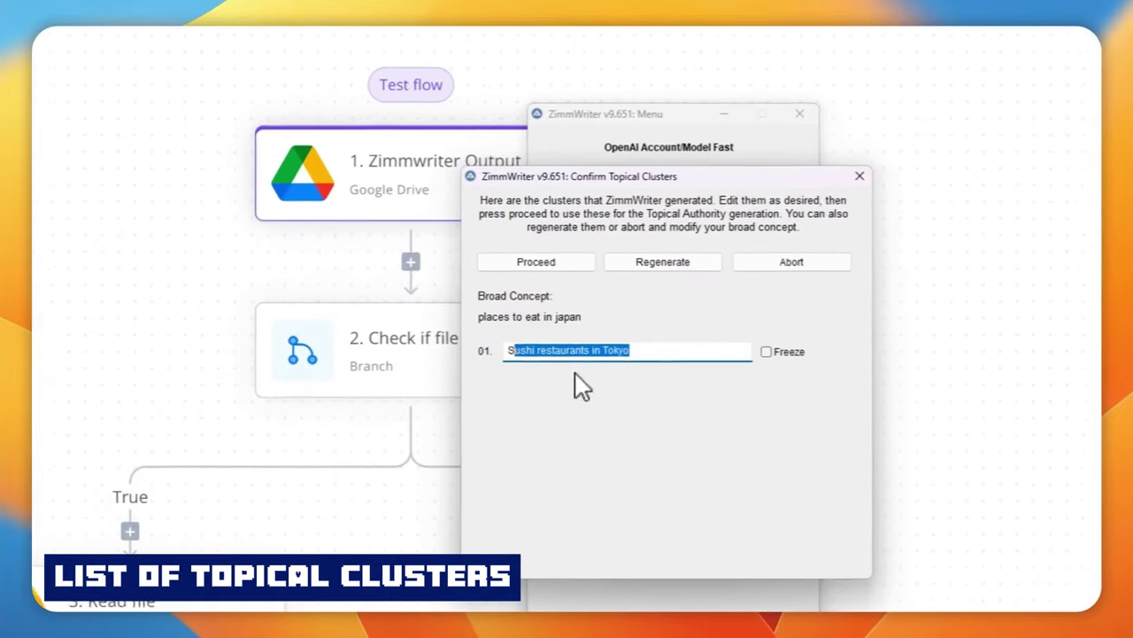
pyautogui.click(584, 351)
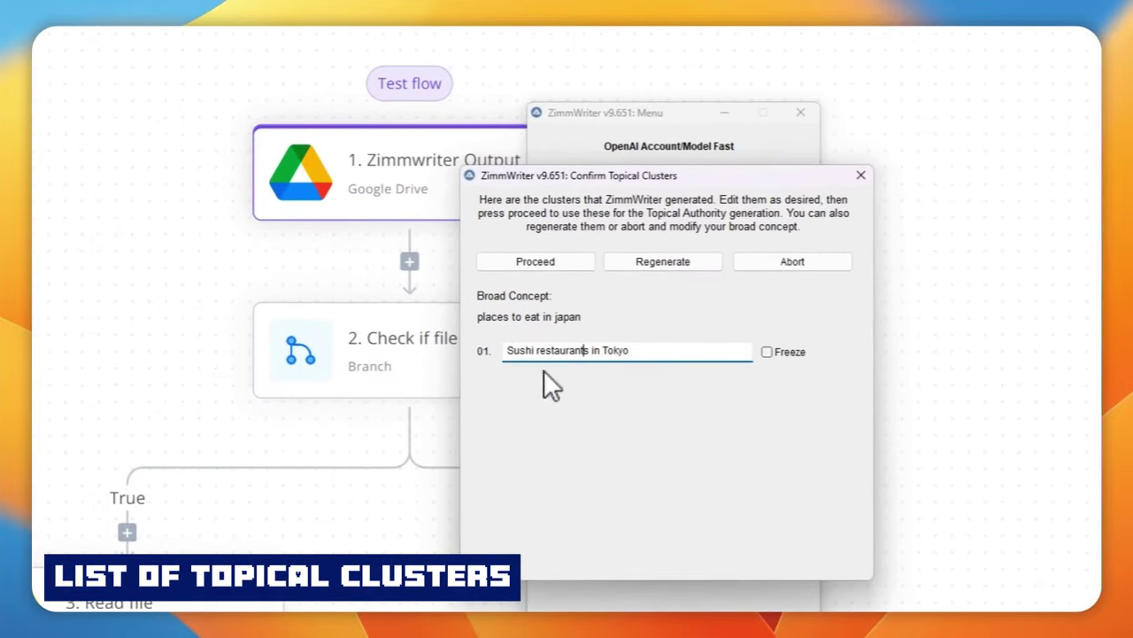
pyautogui.click(565, 259)
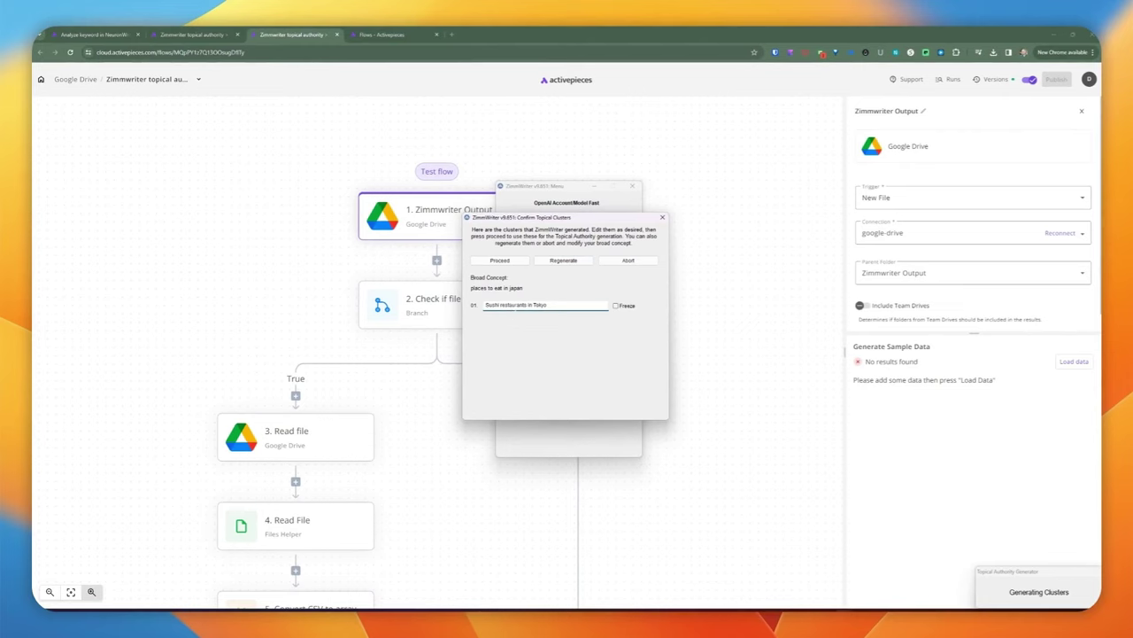
pyautogui.click(500, 263)
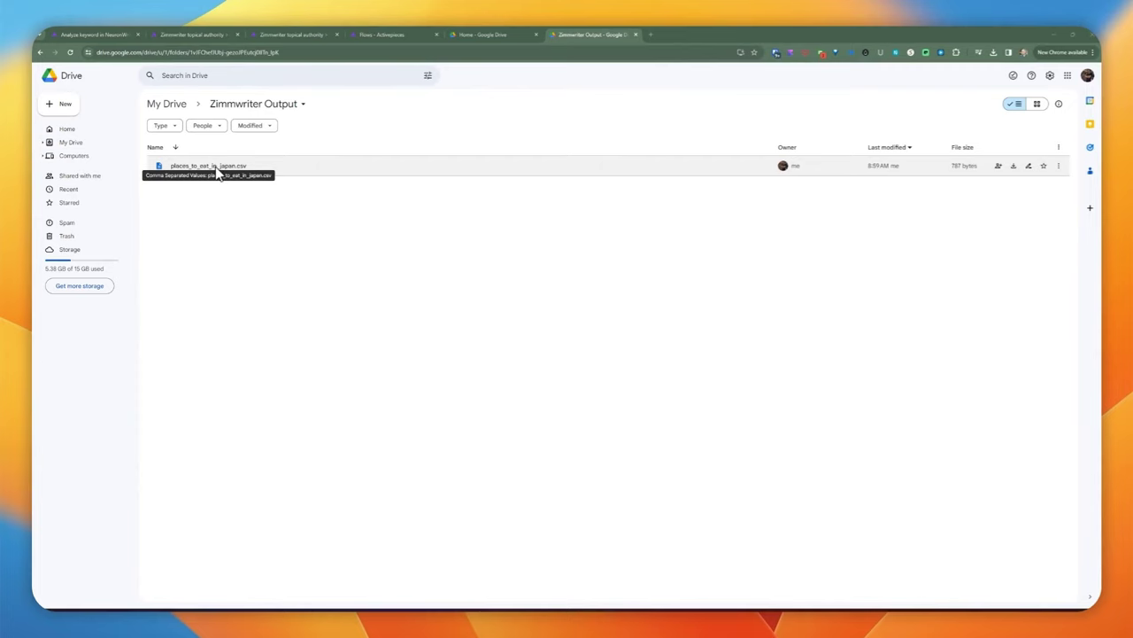
# Open places_to_eat_in_japan.csv from the Zimmwriter Output folder in Google Drive and examine its cost estimate row and Broad Concept header
pyautogui.doubleClick(217, 169)
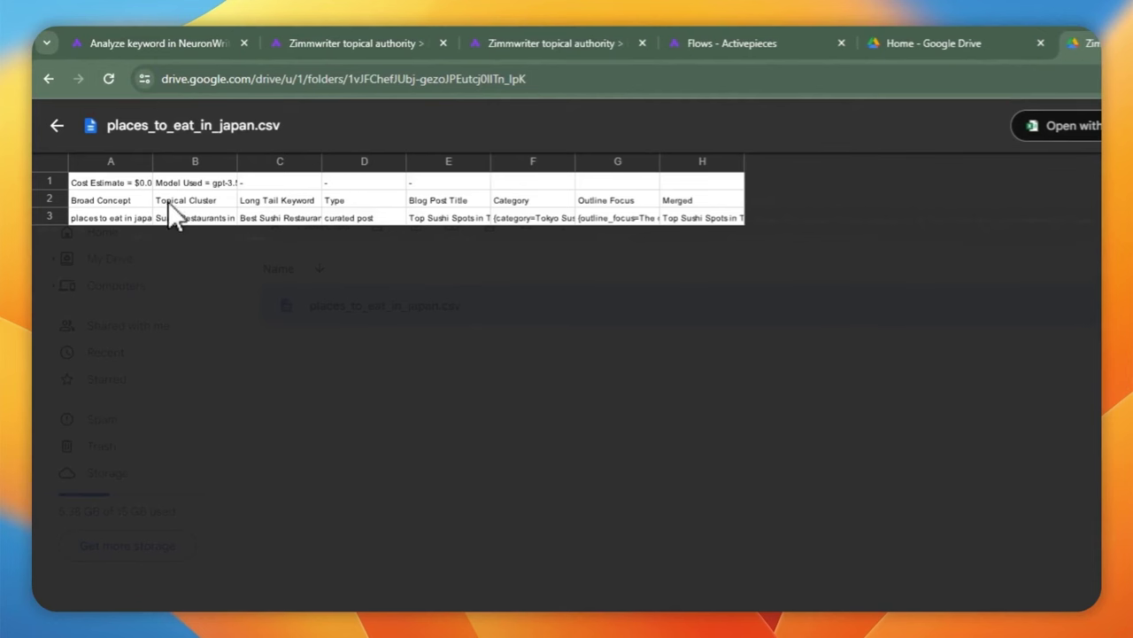
pyautogui.click(94, 184)
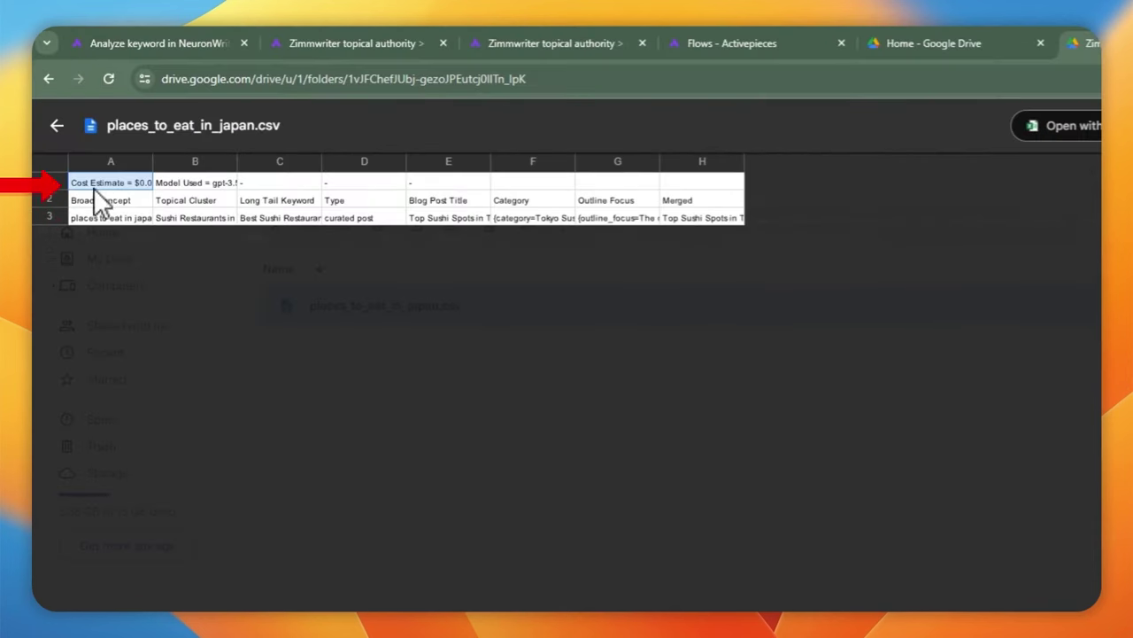
pyautogui.click(110, 199)
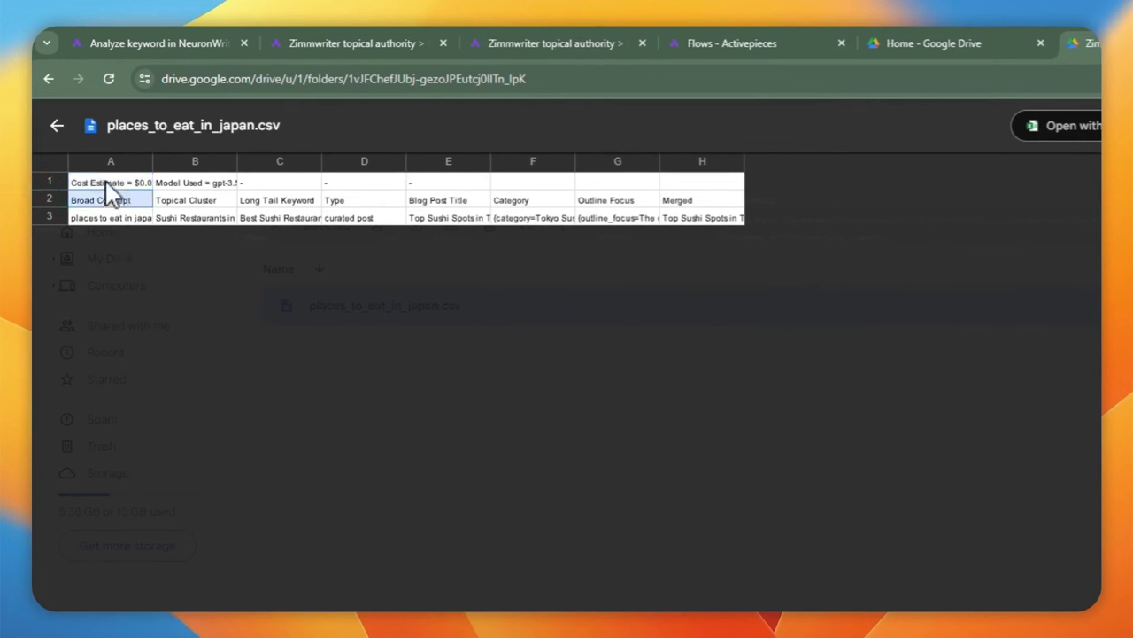
pyautogui.click(104, 197)
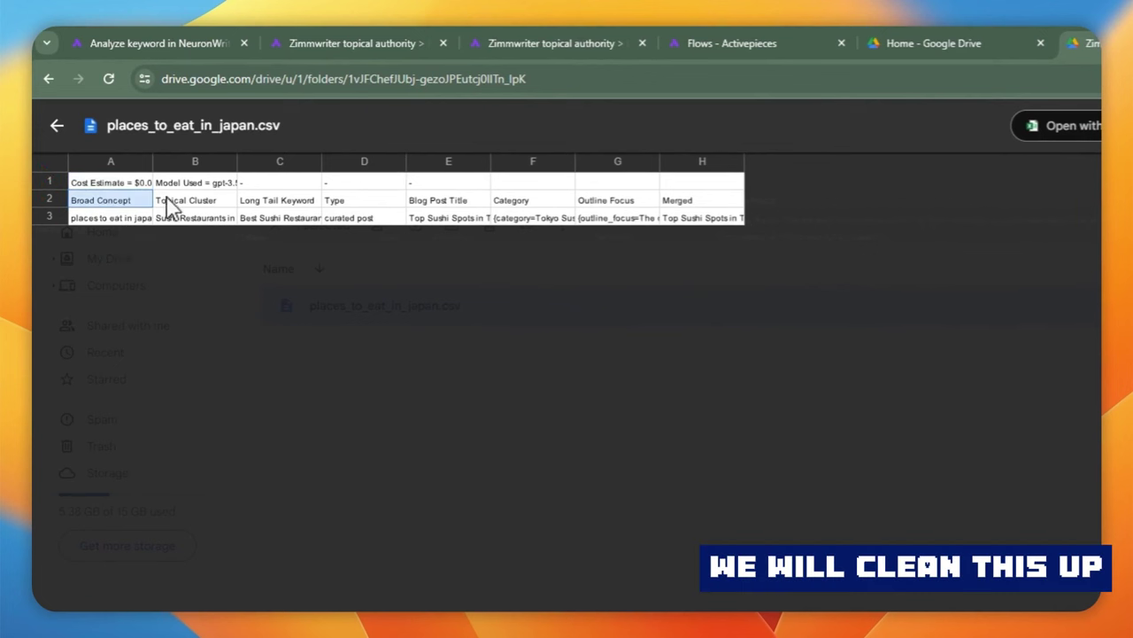
pyautogui.click(167, 200)
pyautogui.click(101, 200)
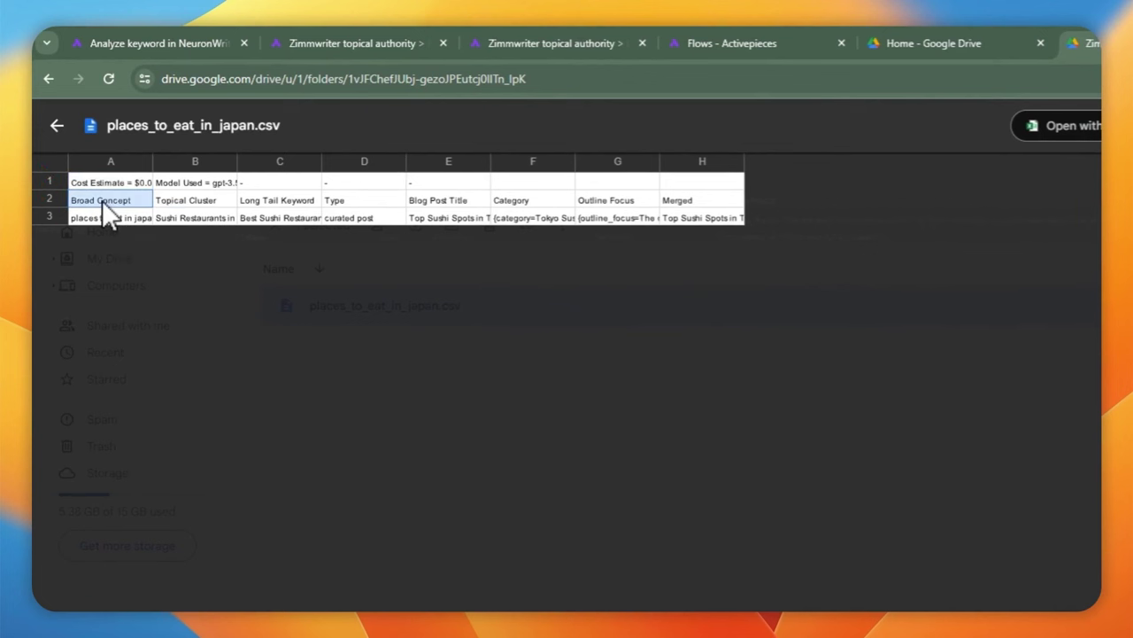
# Examine the CSV's Topical Cluster, Long Tail Keyword, Type, Blog Post Title, Category and Outline Focus headers, and close the preview
pyautogui.click(170, 204)
pyautogui.click(281, 200)
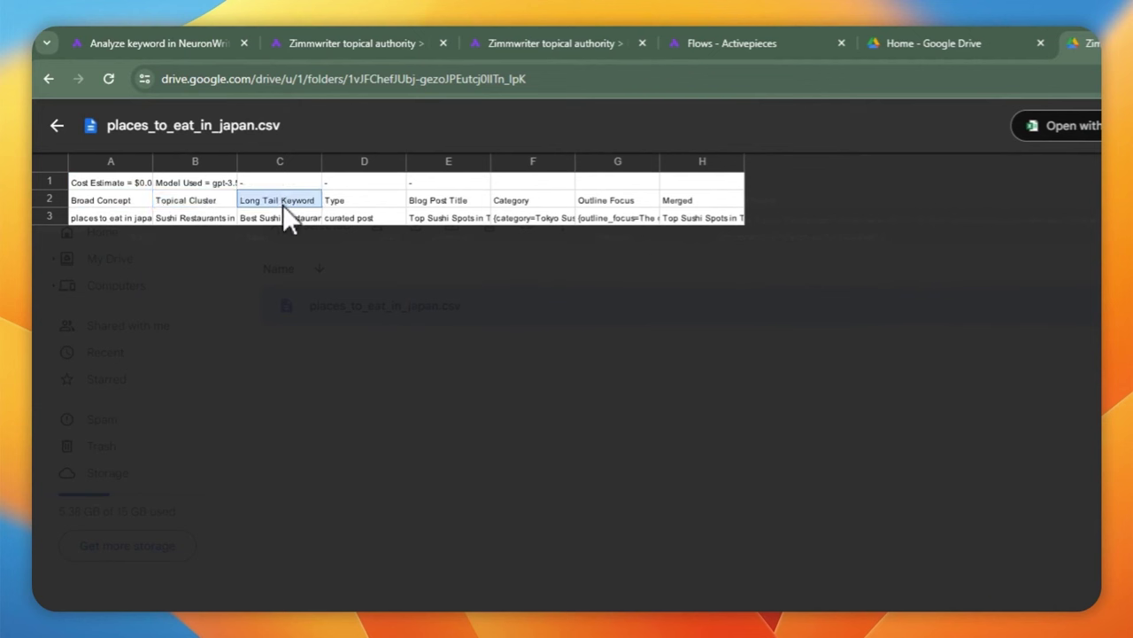
pyautogui.click(337, 204)
pyautogui.click(460, 204)
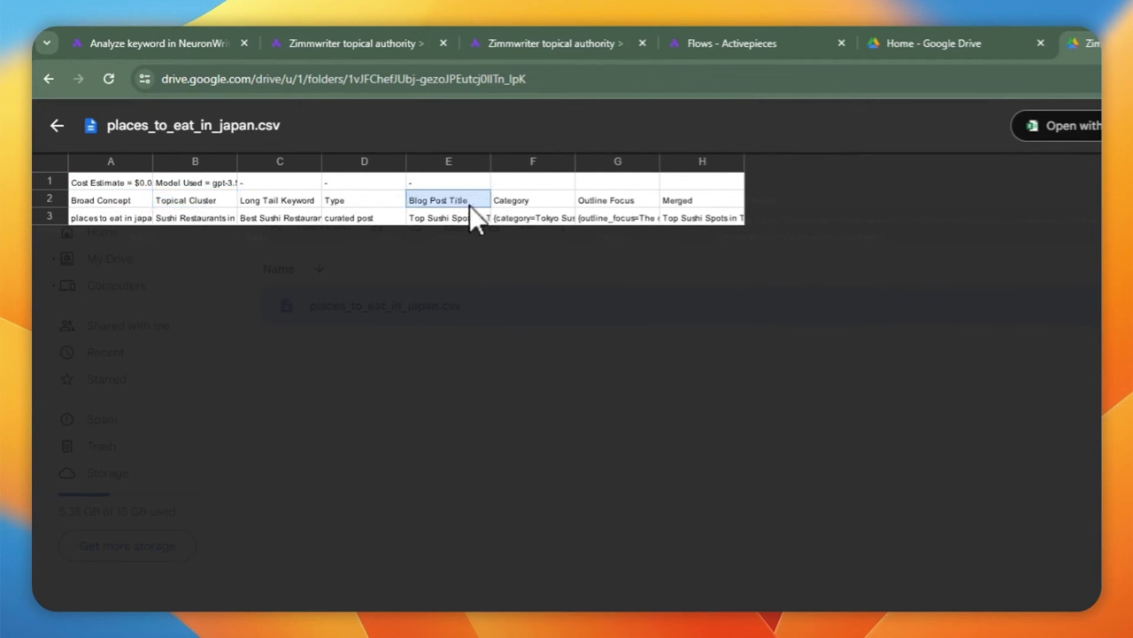
pyautogui.click(519, 204)
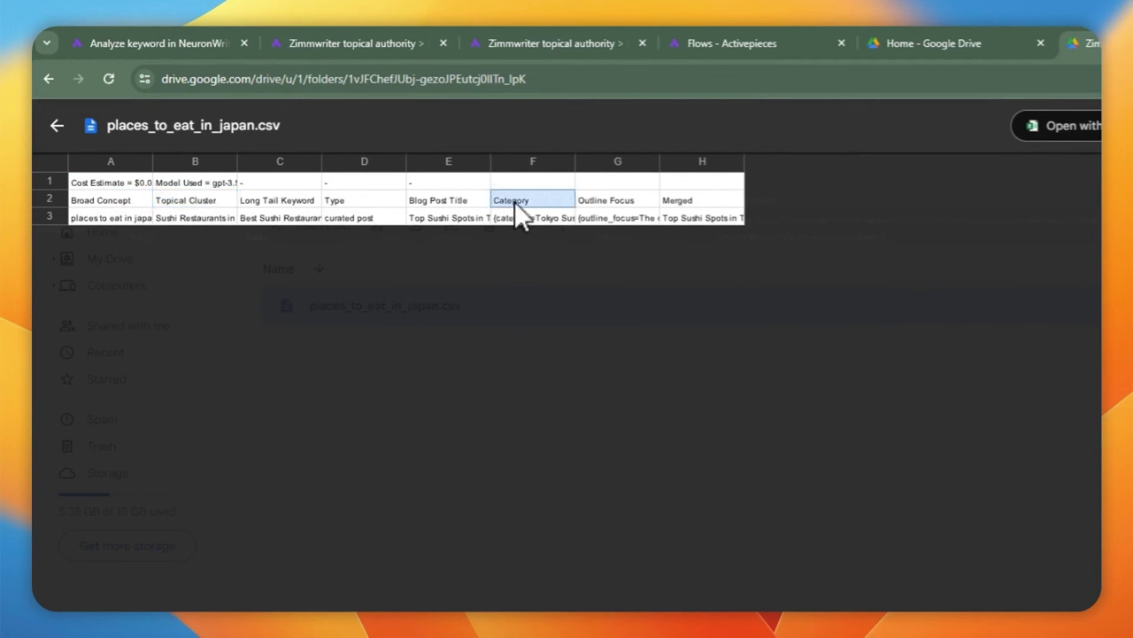
pyautogui.click(618, 203)
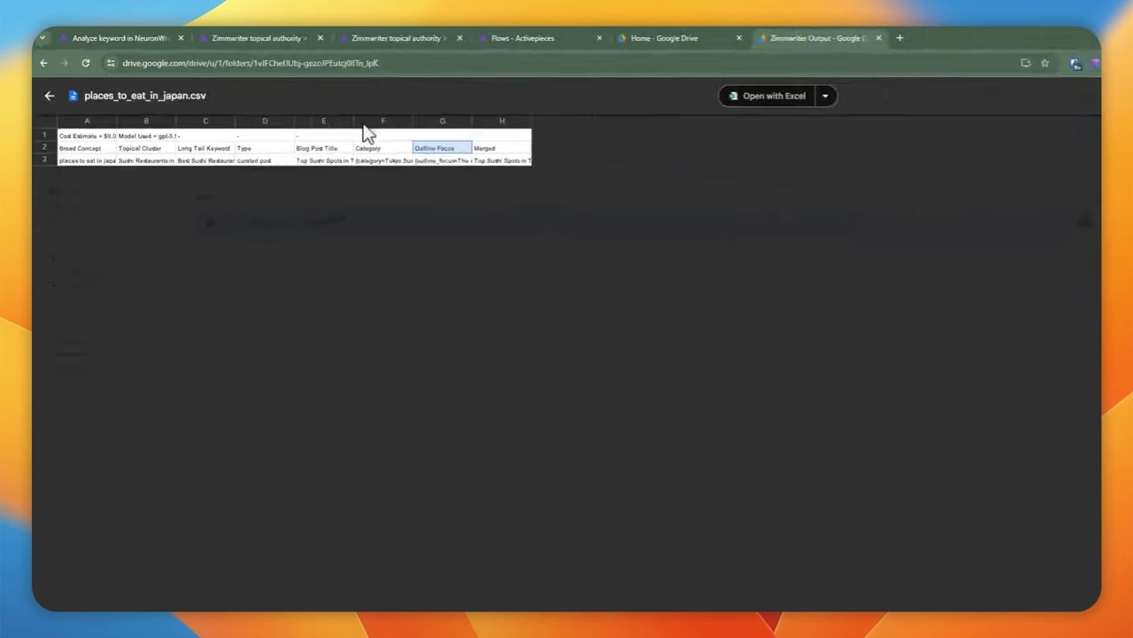
pyautogui.click(62, 122)
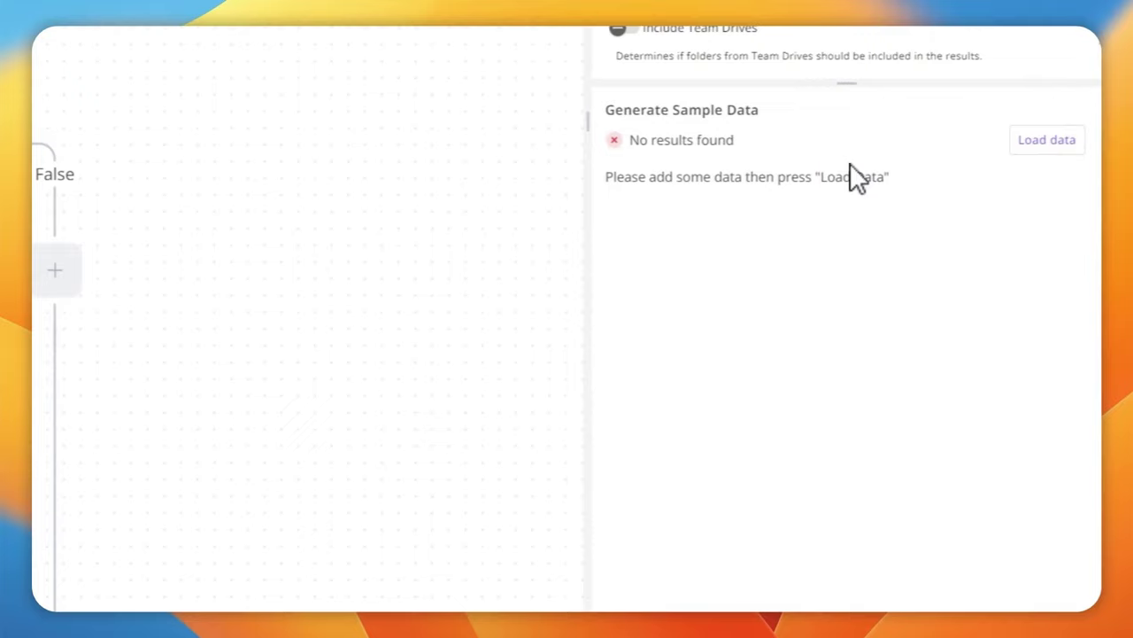
# Load sample data for the Zimmwriter Output trigger in the Activepieces flow and inspect the output for places_to_eat_in_japan.csv
pyautogui.click(1046, 139)
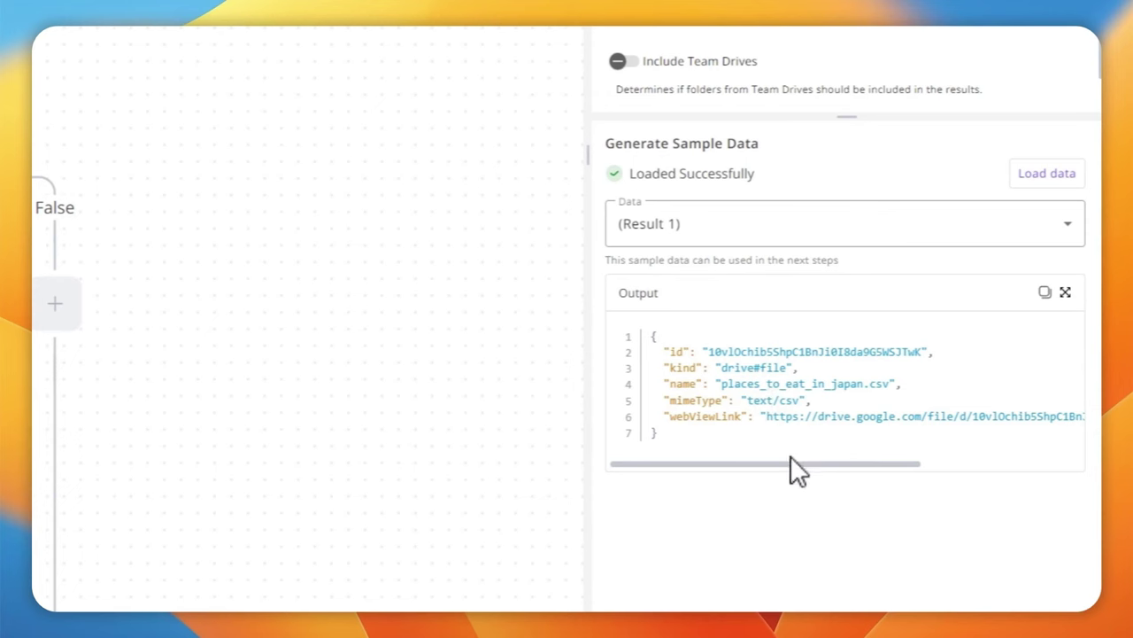
pyautogui.moveTo(795, 461)
pyautogui.mouseDown()
pyautogui.moveTo(904, 458)
pyautogui.moveTo(780, 453)
pyautogui.mouseUp()
pyautogui.click(394, 184)
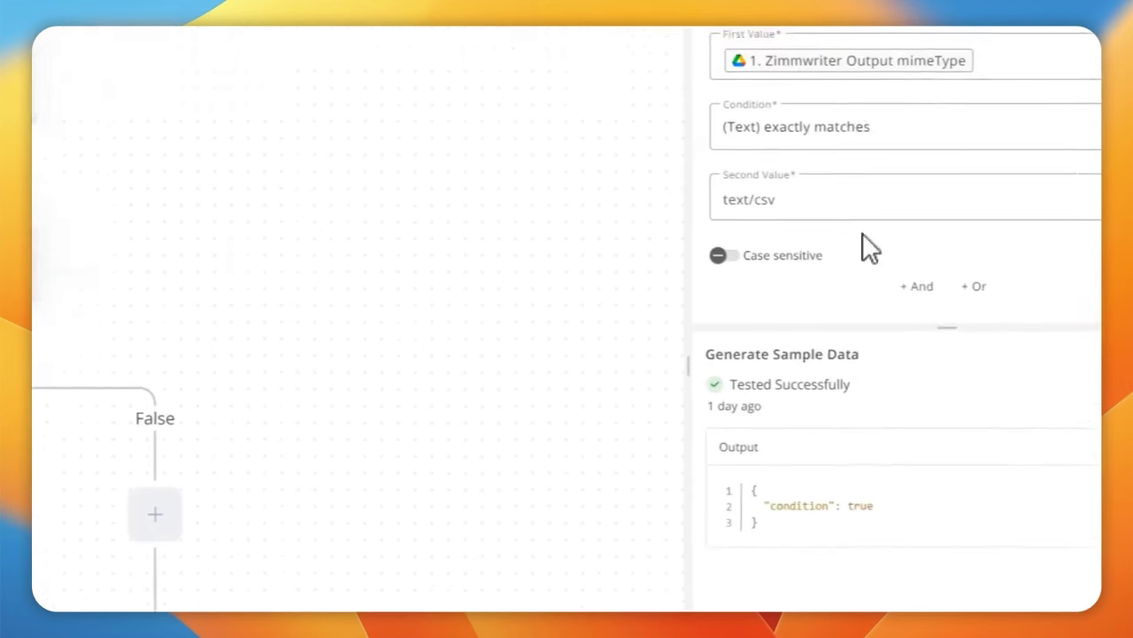
# Open the "Check if file is CSV" branch and examine its condition comparing the trigger's mimeType with text/csv
pyautogui.click(423, 376)
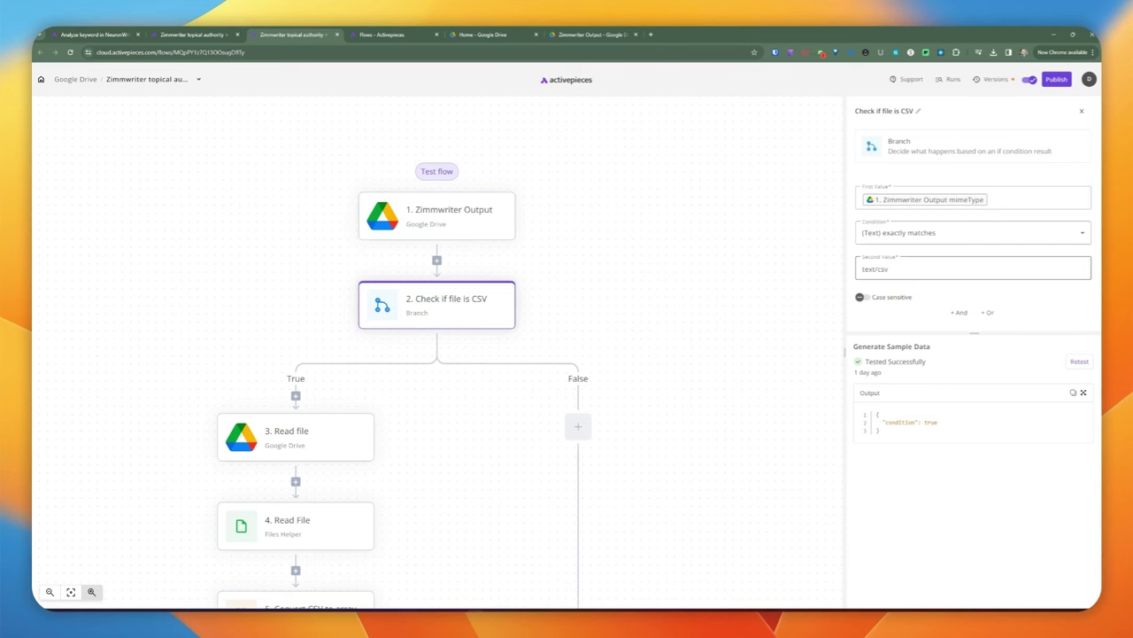
pyautogui.moveTo(889, 269); pyautogui.dragTo(861, 277)
pyautogui.click(889, 270)
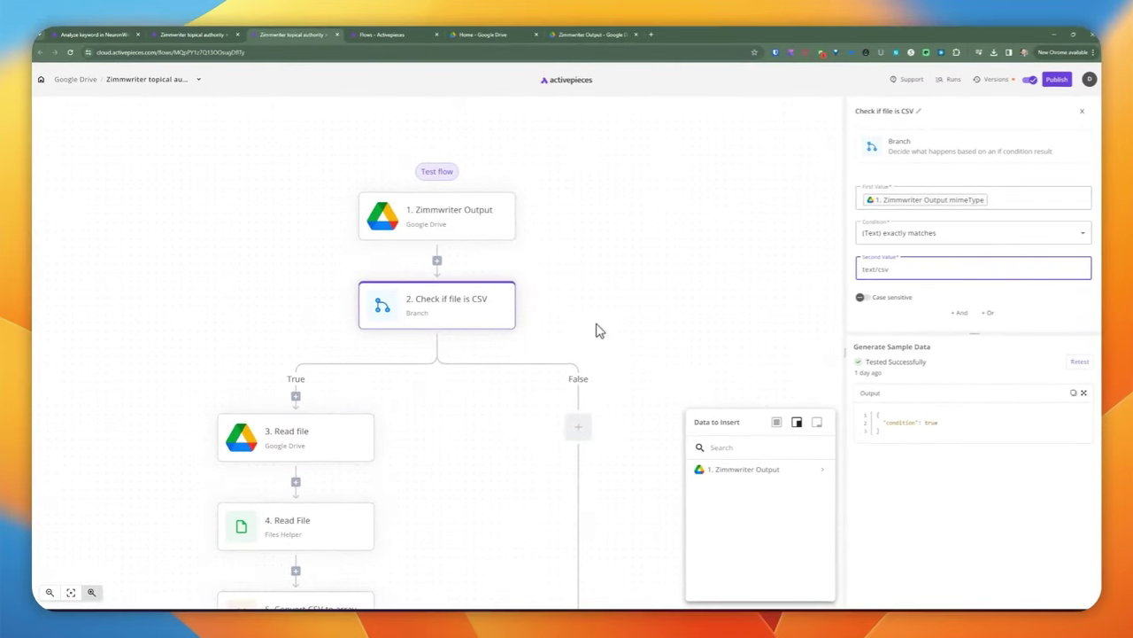
# Open the Google Drive "Read file" step and examine its connection, File ID, destination file name and failure options
pyautogui.scroll(-2, 534, 246)
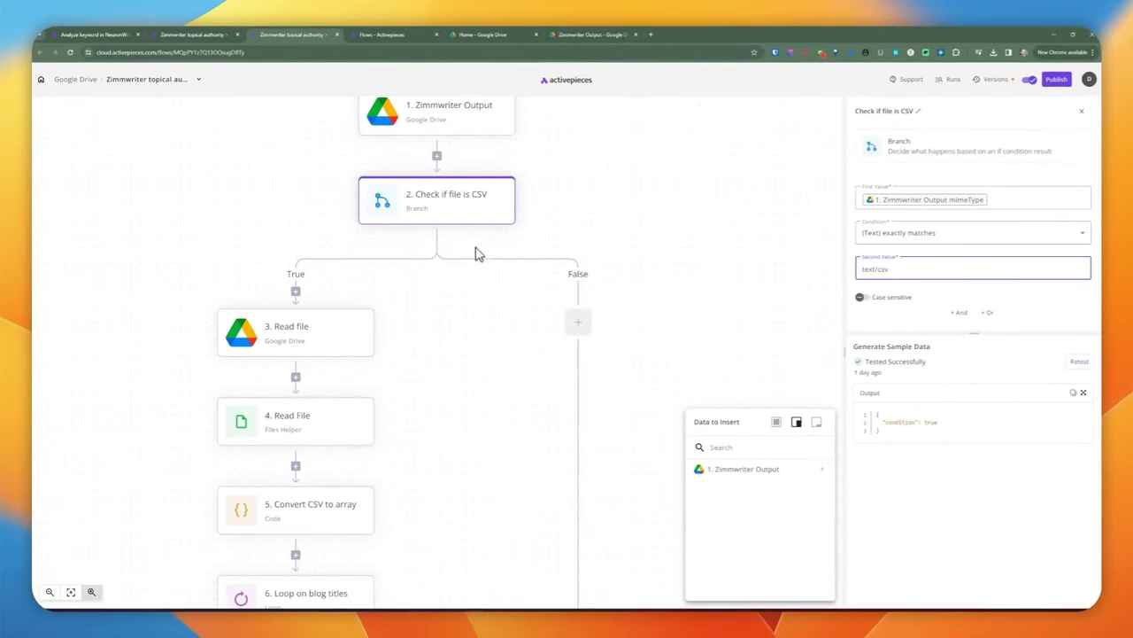
pyautogui.click(330, 343)
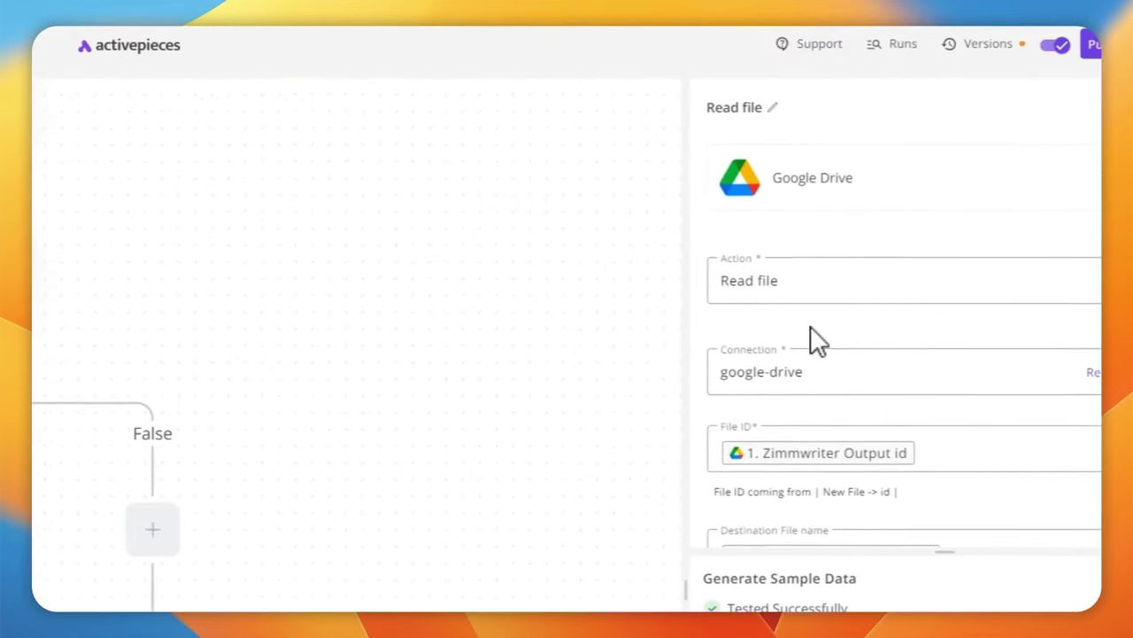
pyautogui.scroll(-1, 799, 335)
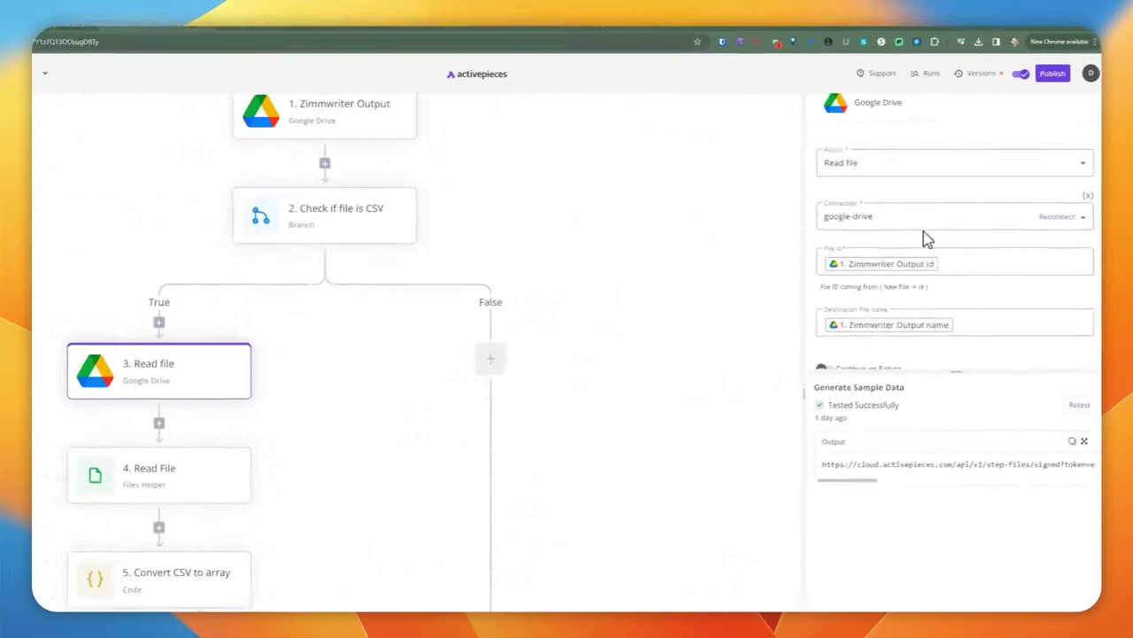
pyautogui.scroll(-1, 923, 239)
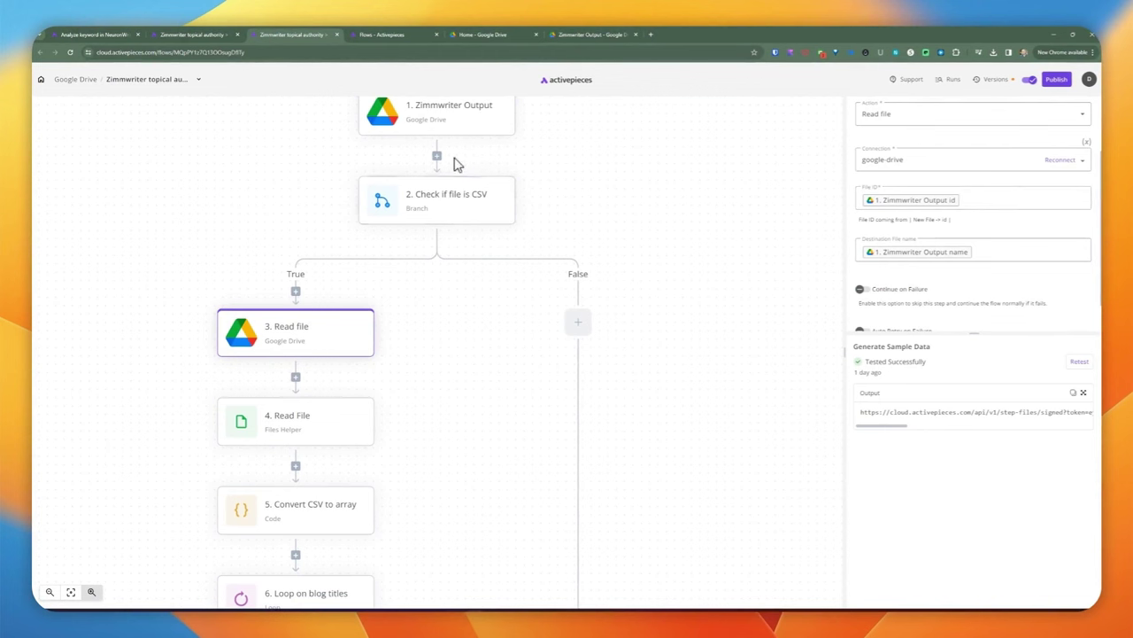
pyautogui.scroll(1, 456, 163)
pyautogui.scroll(-1, 983, 246)
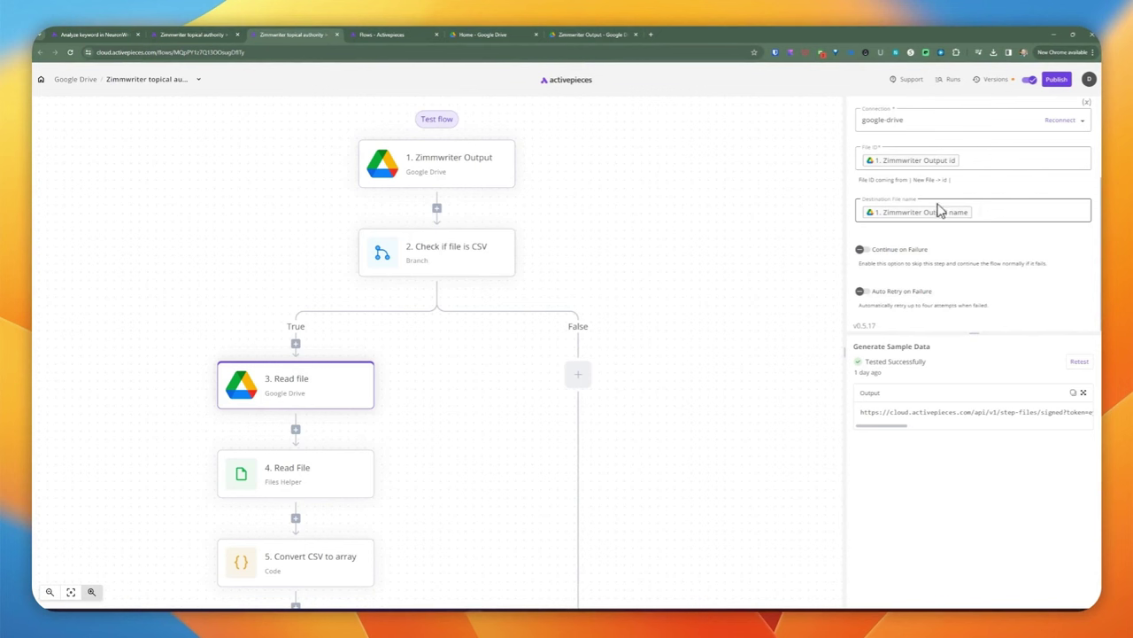
# Retest the Google Drive "Read file" step and inspect the file URL in its output
pyautogui.click(1079, 362)
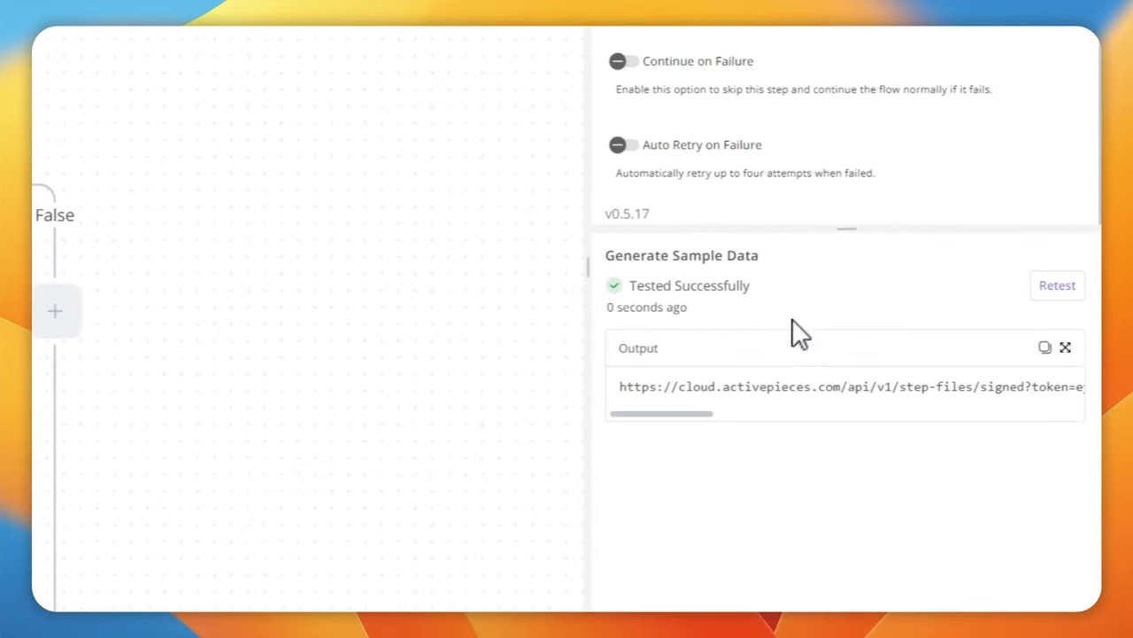
pyautogui.moveTo(731, 386); pyautogui.dragTo(811, 387)
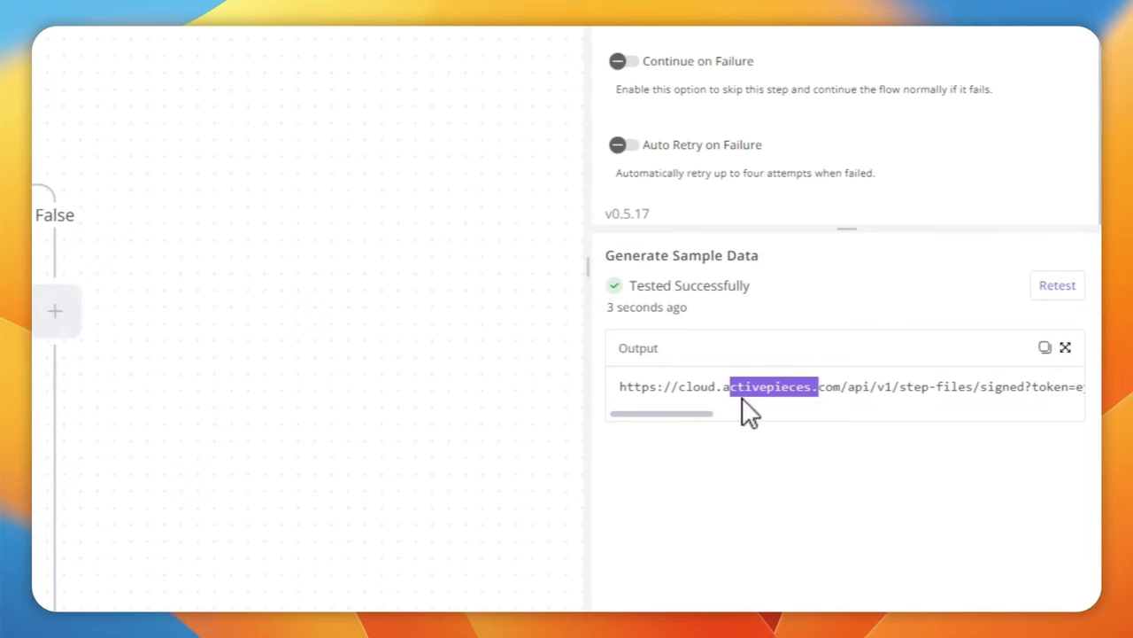
pyautogui.moveTo(704, 414)
pyautogui.mouseDown()
pyautogui.moveTo(741, 415)
pyautogui.moveTo(704, 415)
pyautogui.mouseUp()
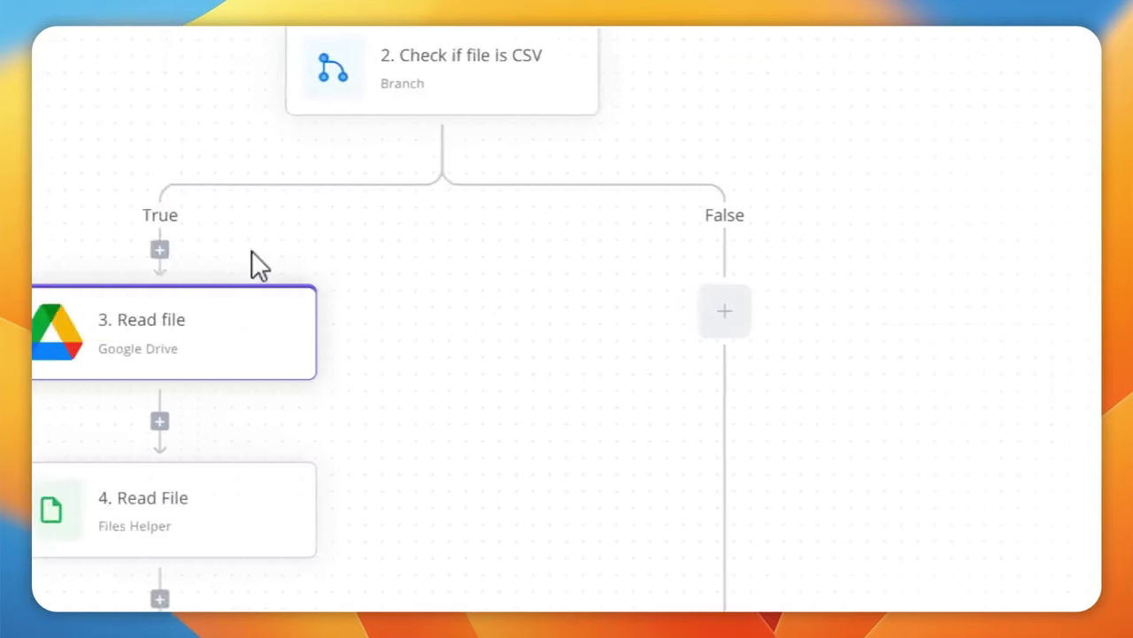
# Open the Files Helper "Read File" step and examine its Read File action, File input from step 3 and Text output format
pyautogui.scroll(-3, 251, 250)
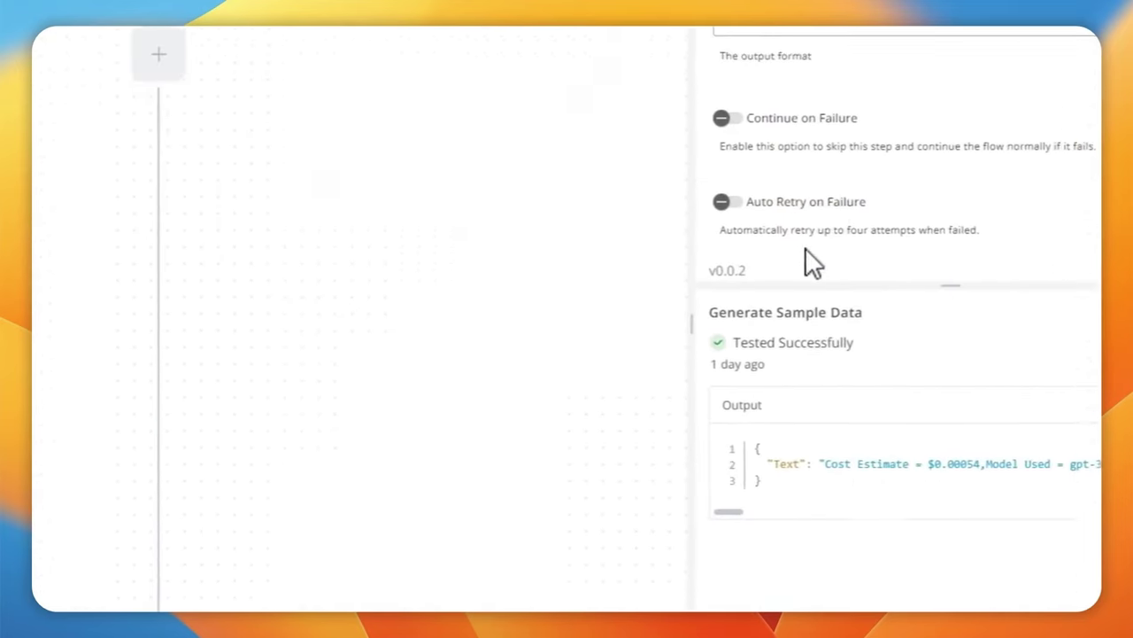
pyautogui.scroll(2, 818, 197)
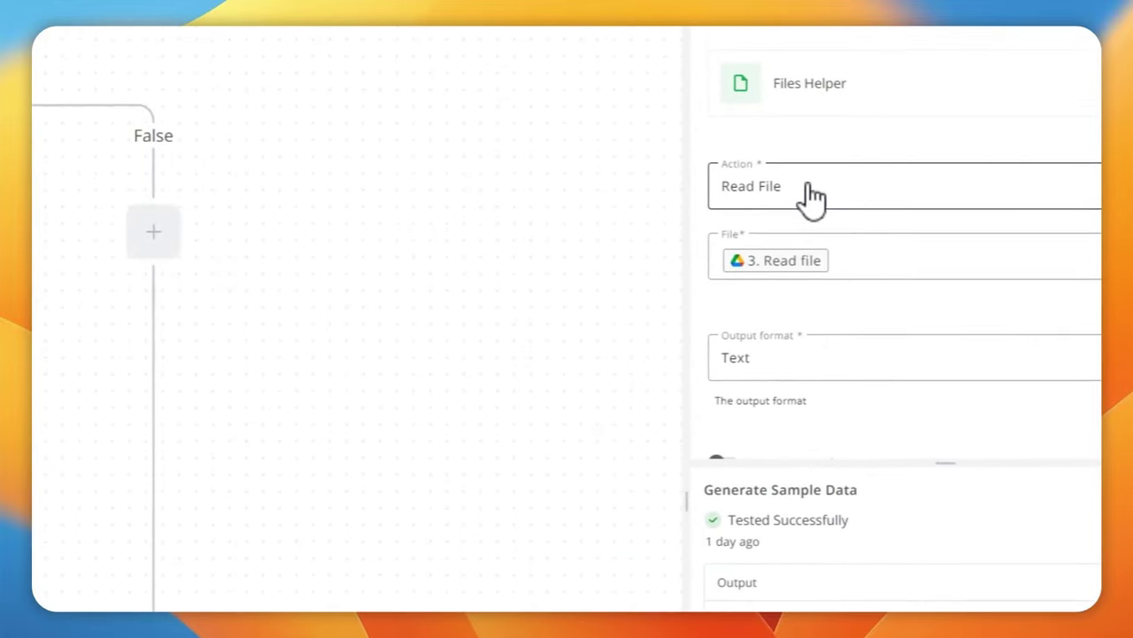
pyautogui.click(809, 187)
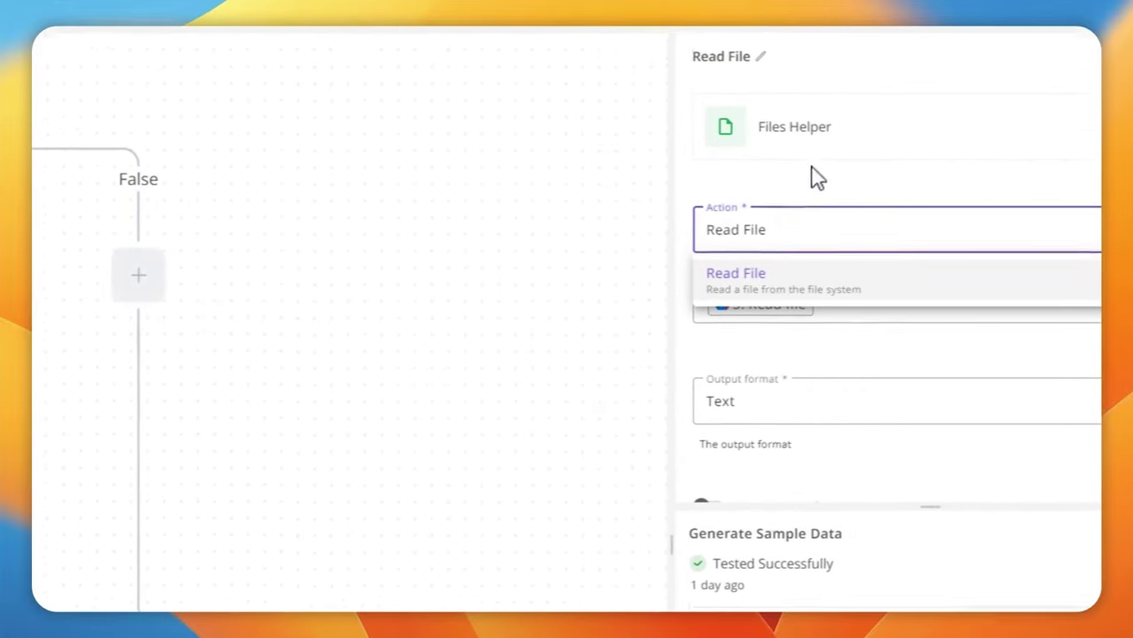
pyautogui.click(845, 201)
pyautogui.scroll(-2, 761, 319)
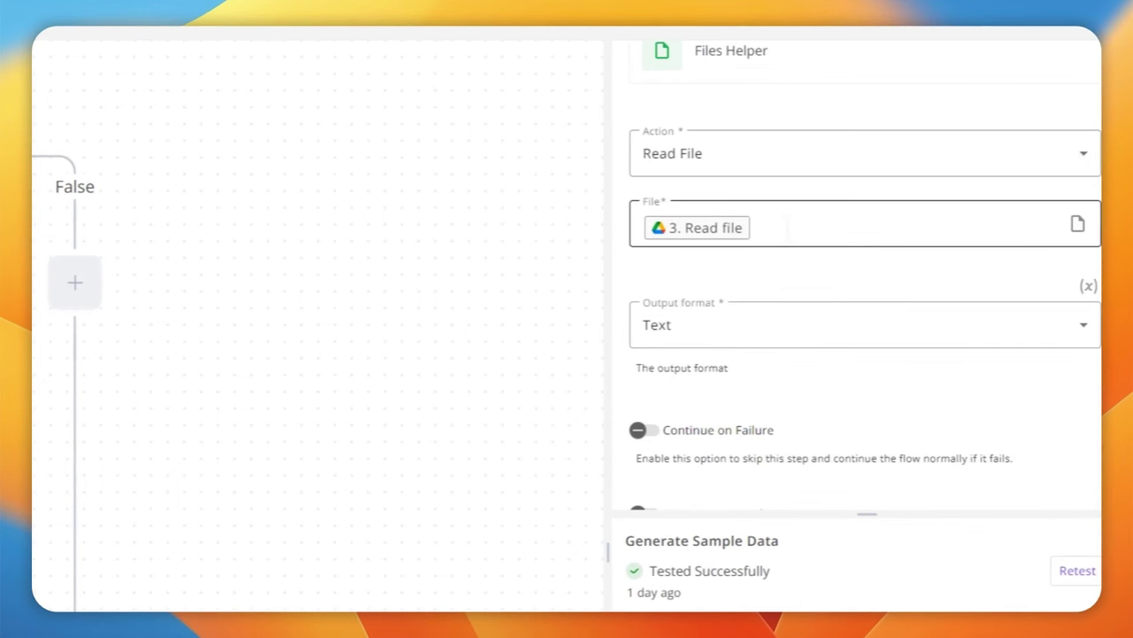
pyautogui.click(797, 228)
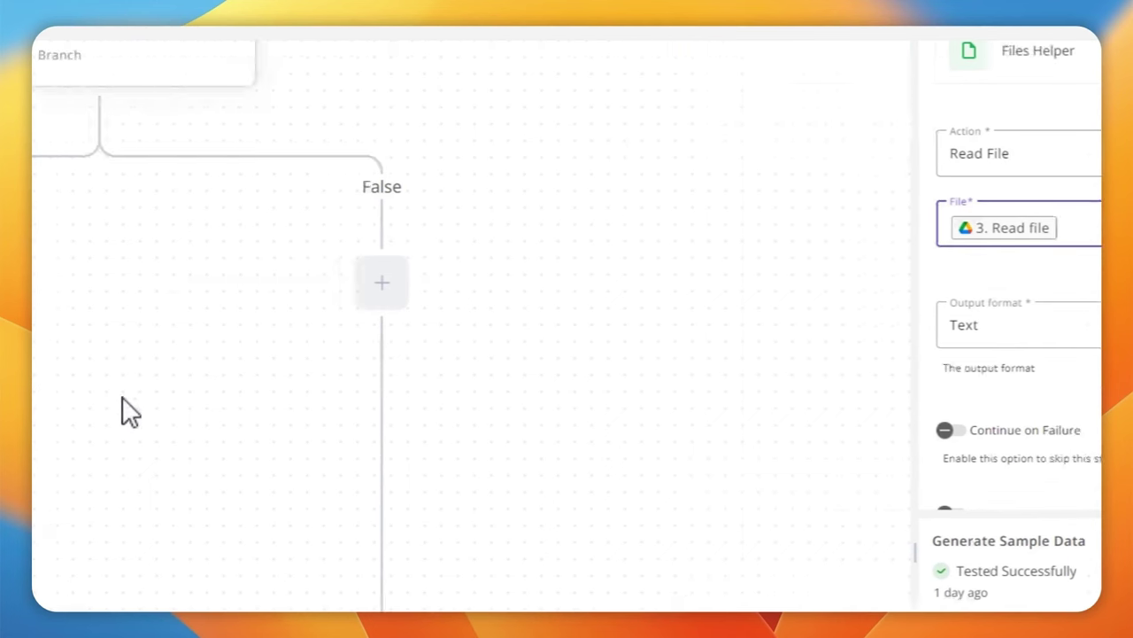
# Return to the Google Drive "Read file" step and review the output that feeds the Files Helper step
pyautogui.click(301, 328)
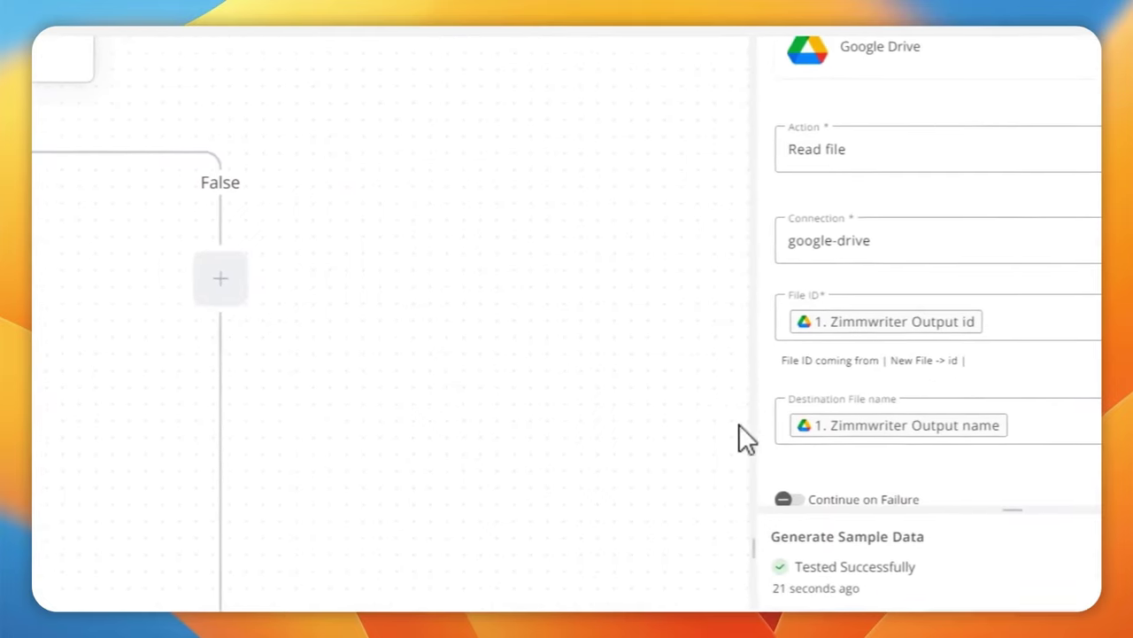
pyautogui.scroll(-2, 1062, 427)
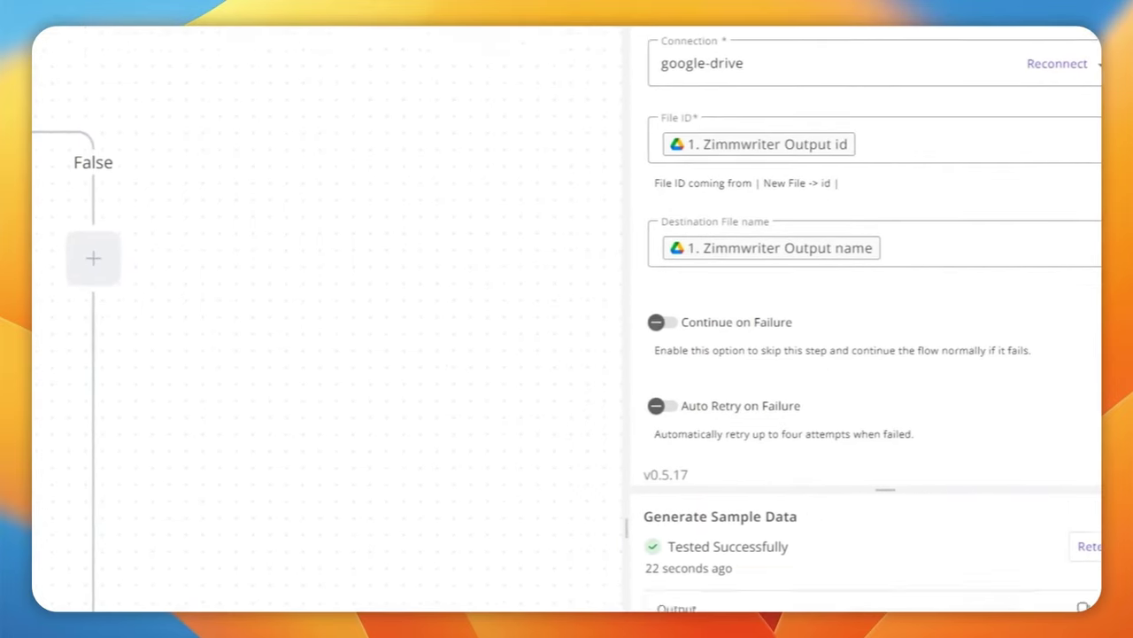
pyautogui.moveTo(665, 462); pyautogui.dragTo(832, 462)
# Reopen the Files Helper "Read File" step and retest it to refresh its sample data
pyautogui.click(321, 273)
pyautogui.scroll(2, 1080, 181)
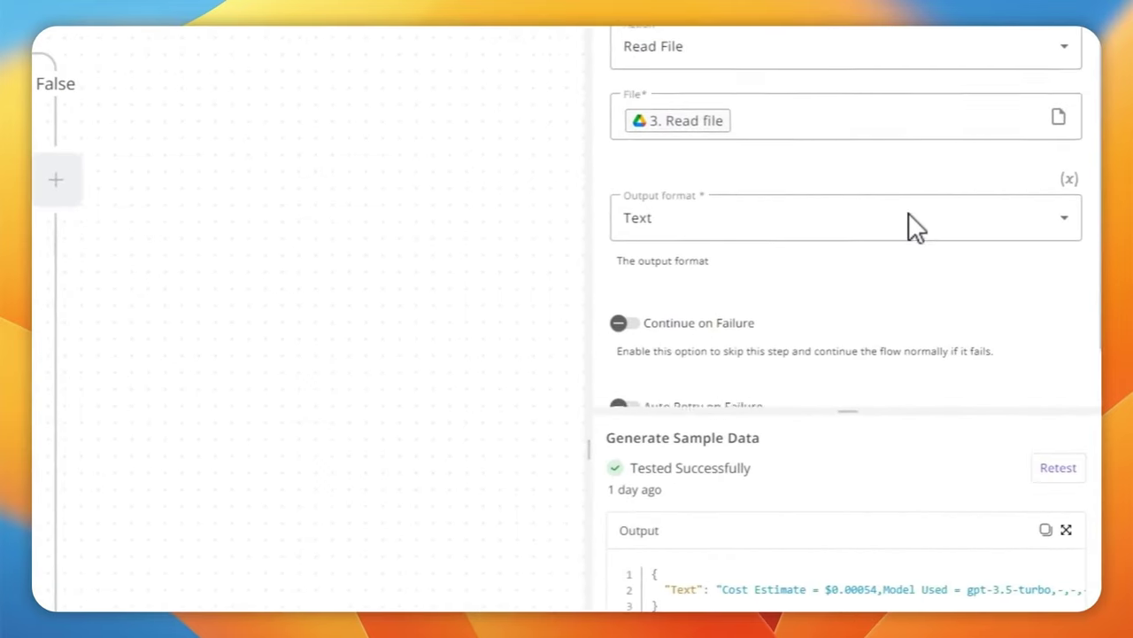
pyautogui.scroll(-2, 969, 129)
pyautogui.click(1058, 519)
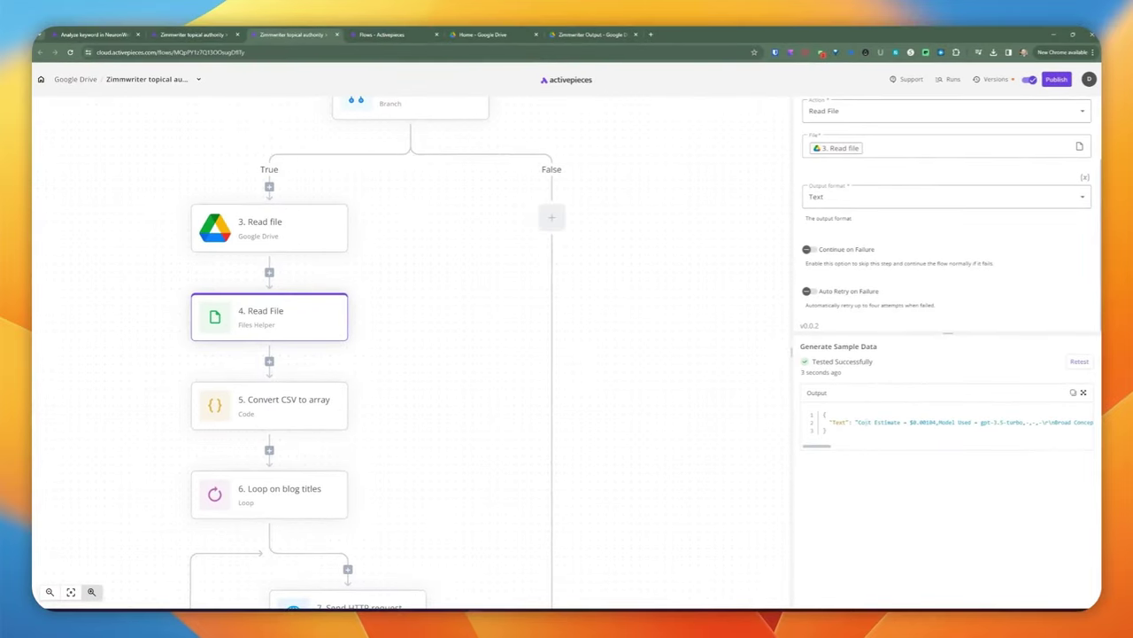
# Inspect the CSV text returned by the Files Helper step, including in the expanded output view, and close that view
pyautogui.moveTo(865, 422); pyautogui.dragTo(923, 422)
pyautogui.moveTo(823, 446); pyautogui.dragTo(872, 447)
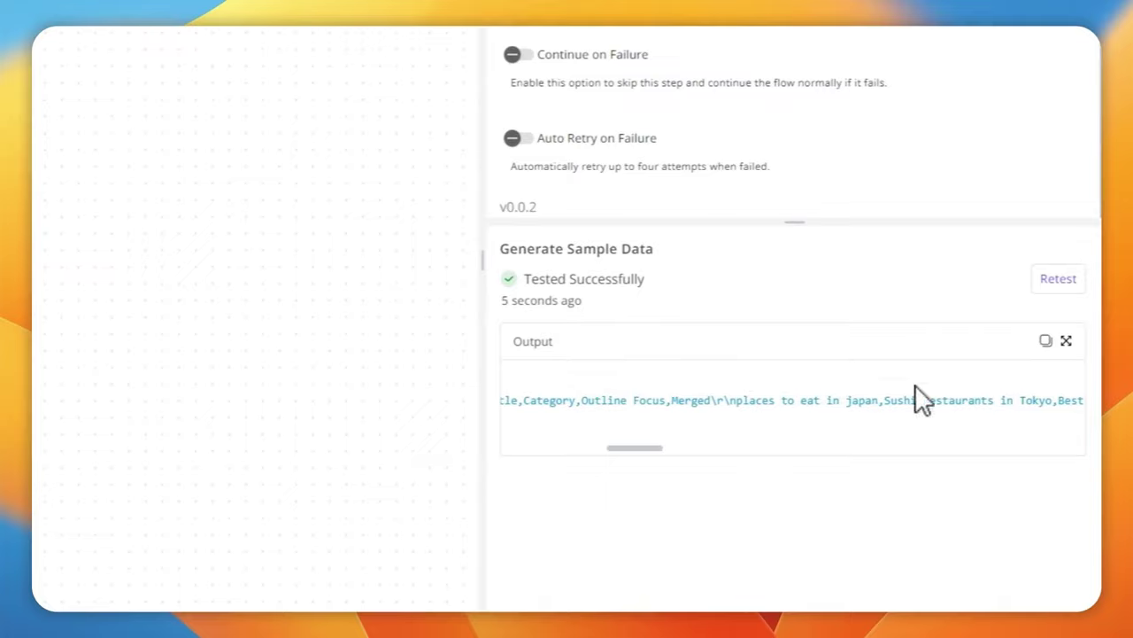
pyautogui.click(1066, 340)
pyautogui.moveTo(304, 453); pyautogui.dragTo(811, 435)
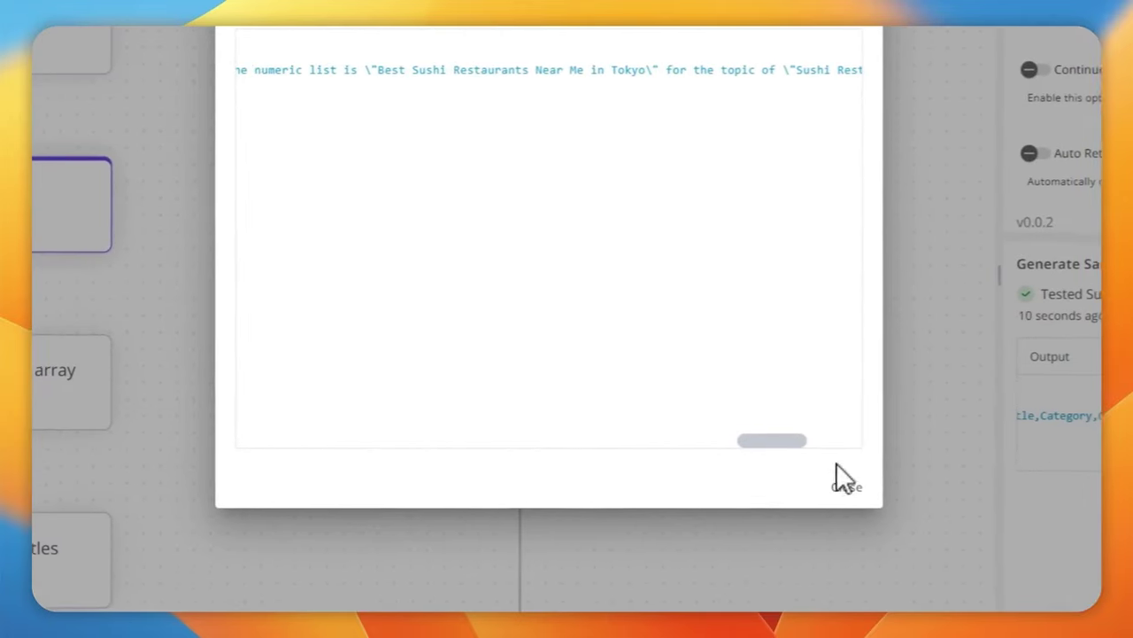
pyautogui.click(846, 485)
# Open the "Convert CSV to array" code step and examine its csvText input and index.ts code
pyautogui.click(70, 385)
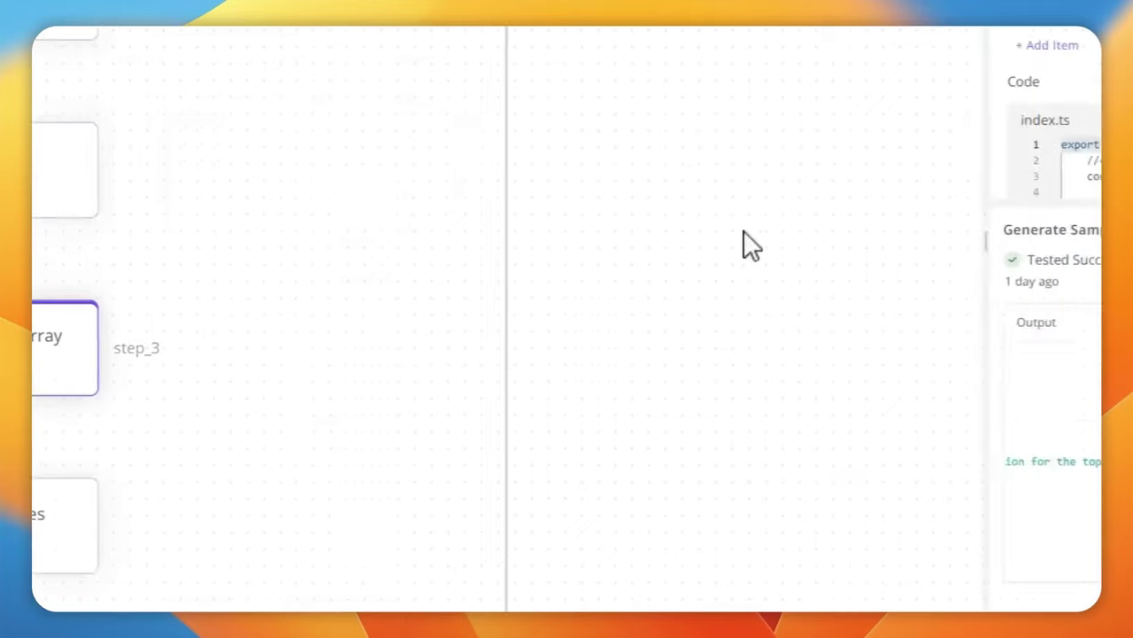
pyautogui.scroll(2, 1057, 51)
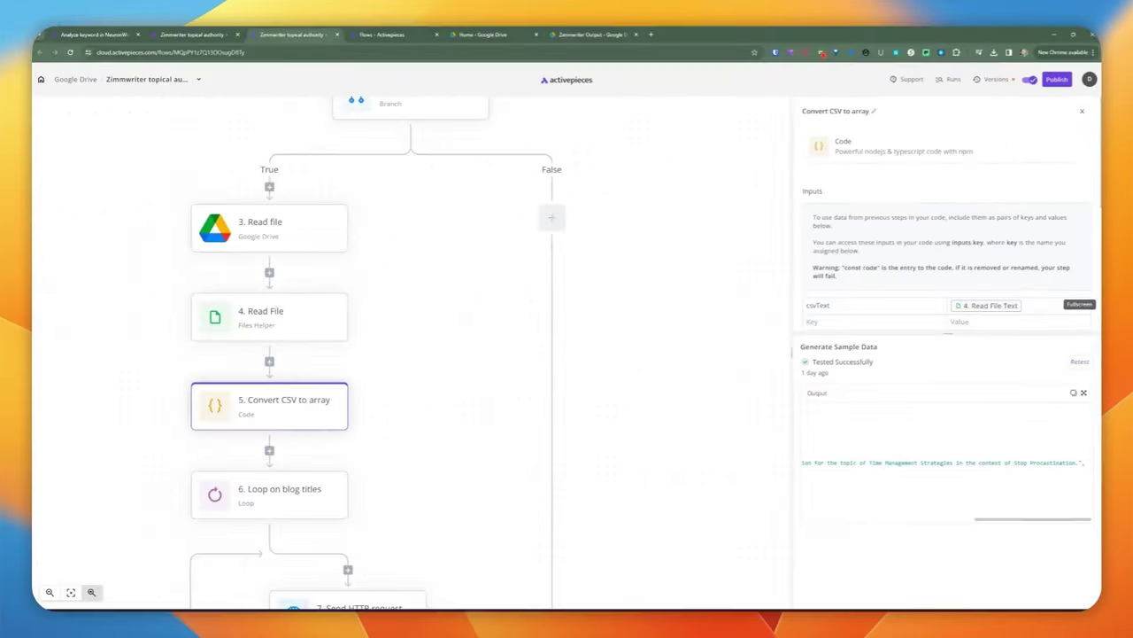
pyautogui.scroll(-1, 971, 325)
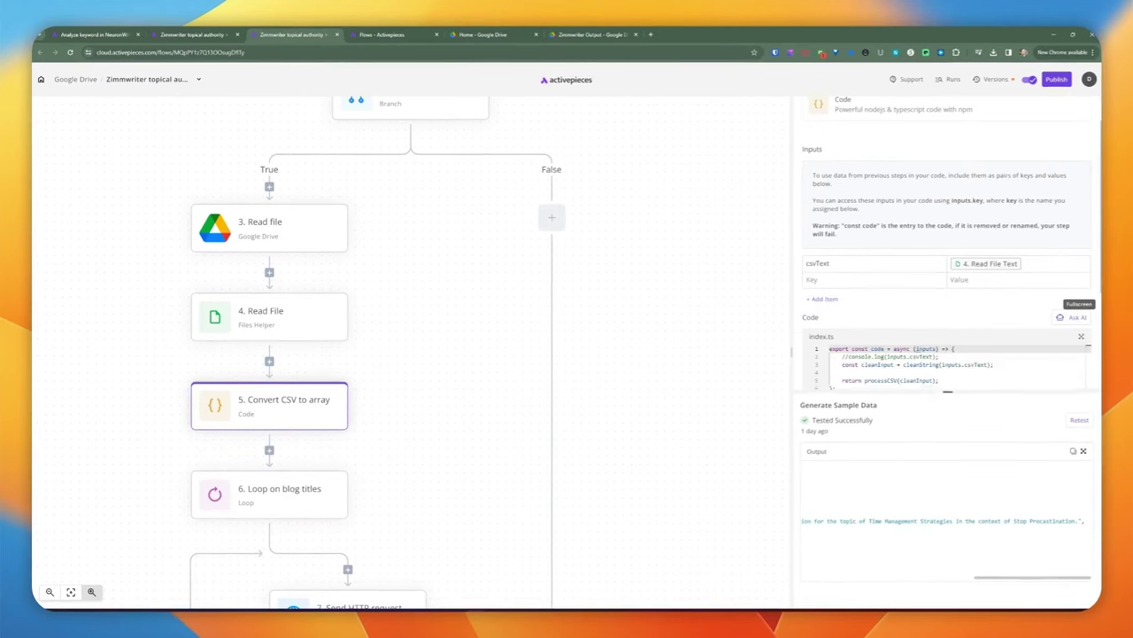
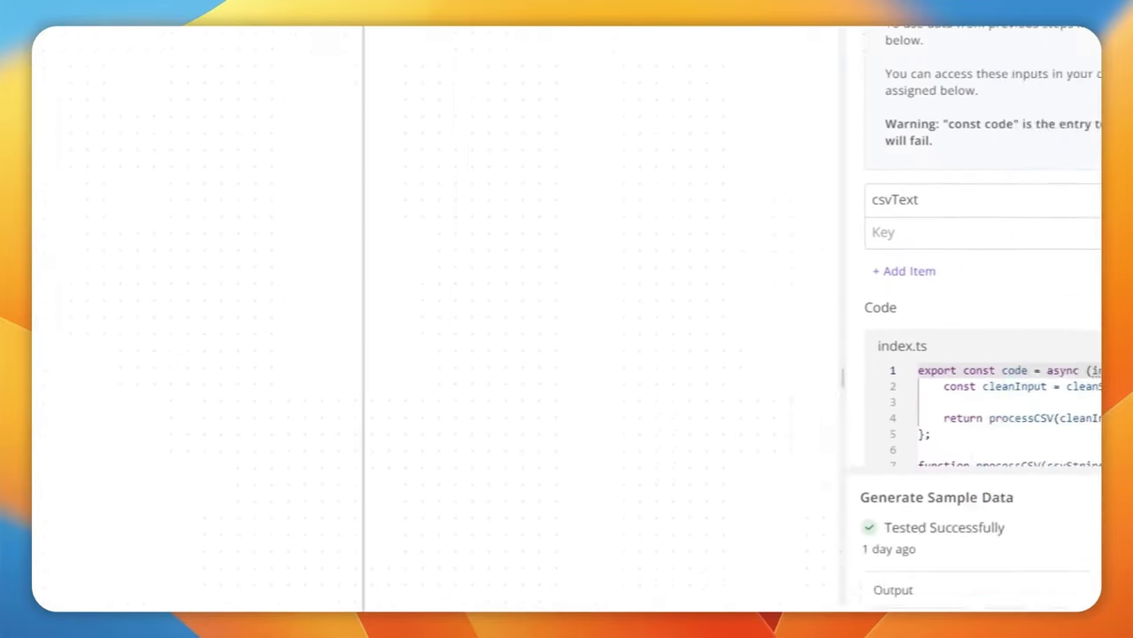
# Retest the "Convert CSV to array" code step to refresh its sample data and inspect the object inside the returned array
pyautogui.click(1053, 422)
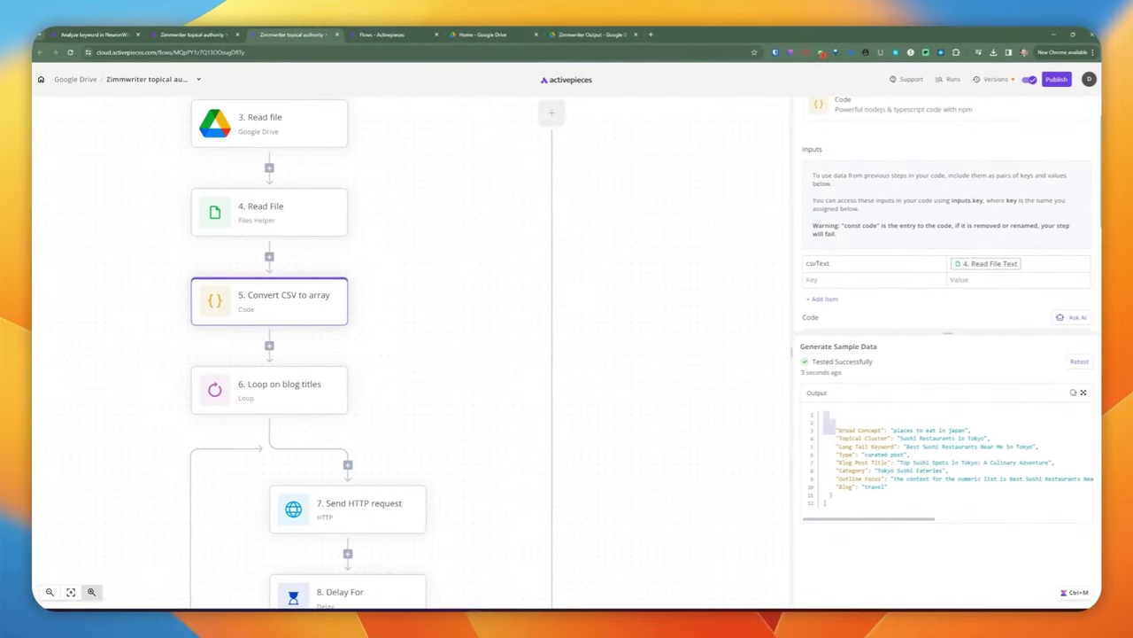
pyautogui.moveTo(835, 430); pyautogui.dragTo(848, 504)
pyautogui.click(854, 503)
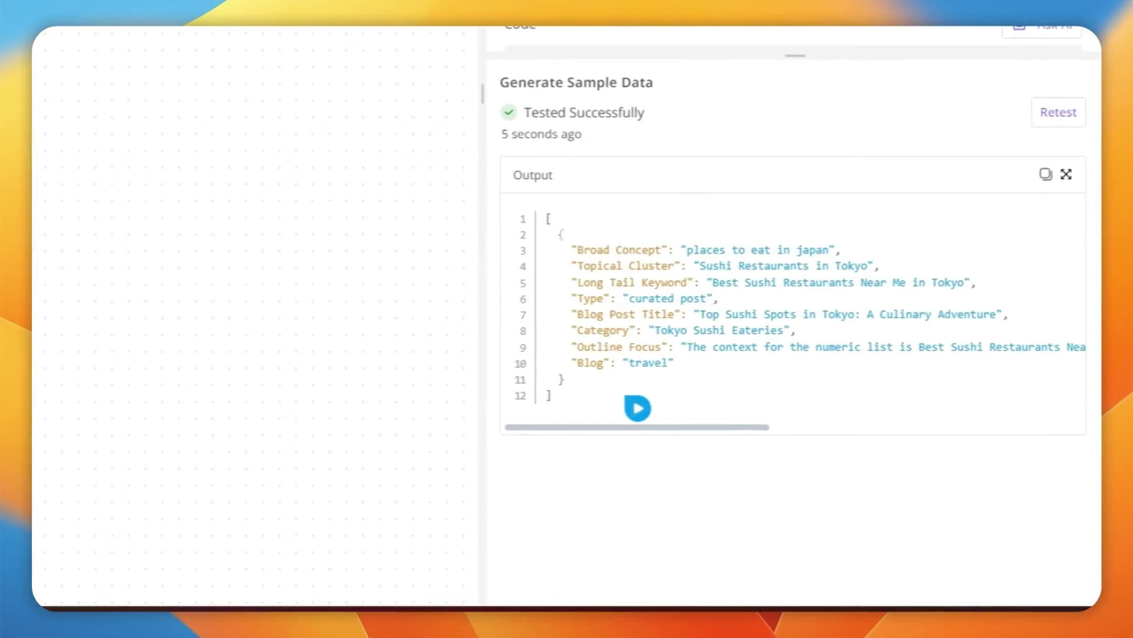
pyautogui.moveTo(558, 234); pyautogui.dragTo(595, 391)
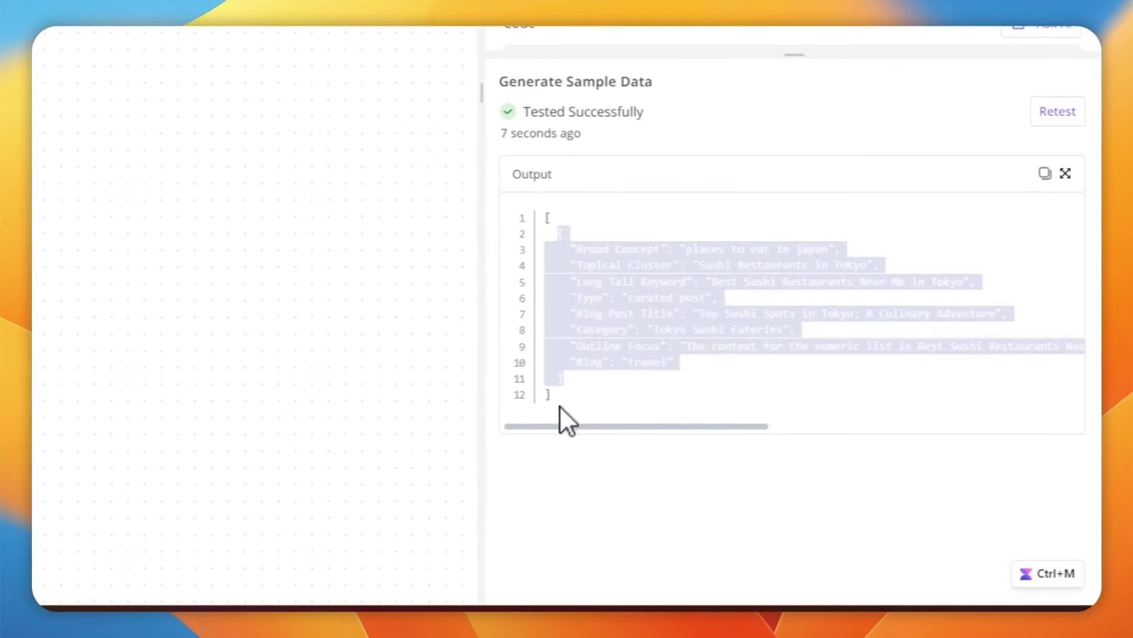
pyautogui.click(558, 408)
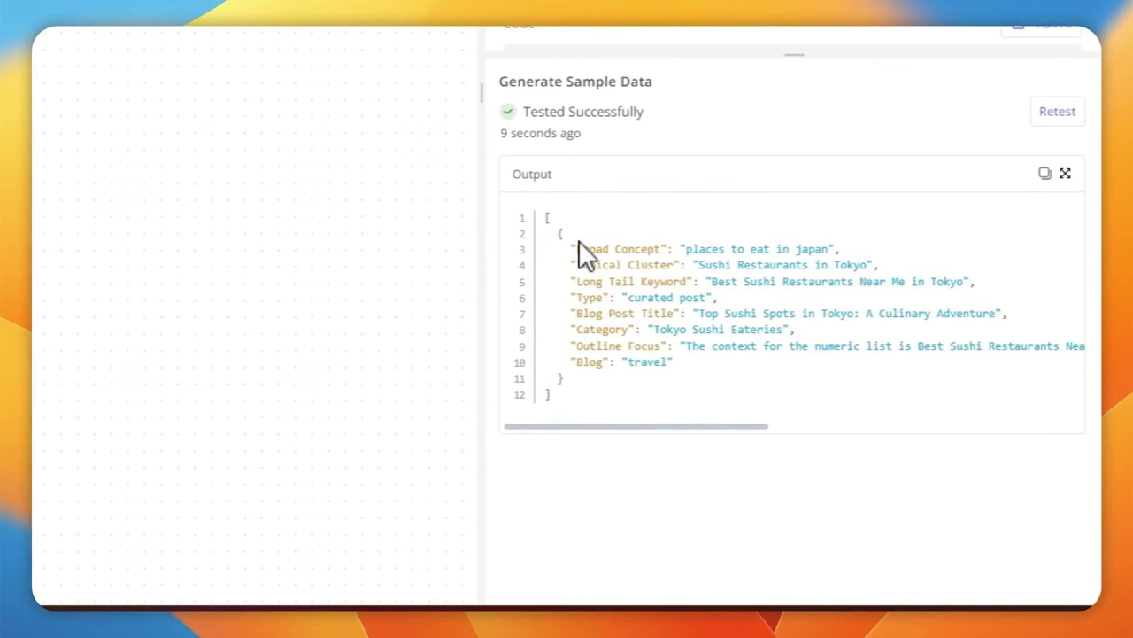
# Examine the individual key-value pairs in the converted array output, from Broad Concept through Blog Post Title to Blog
pyautogui.moveTo(575, 249); pyautogui.dragTo(661, 248)
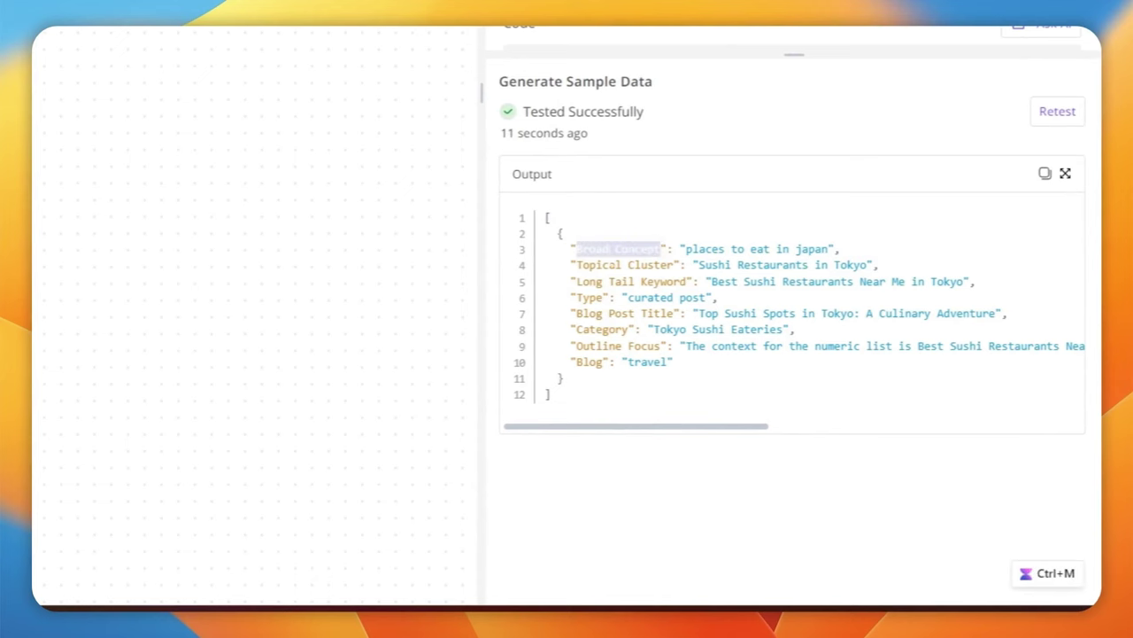
pyautogui.click(617, 248)
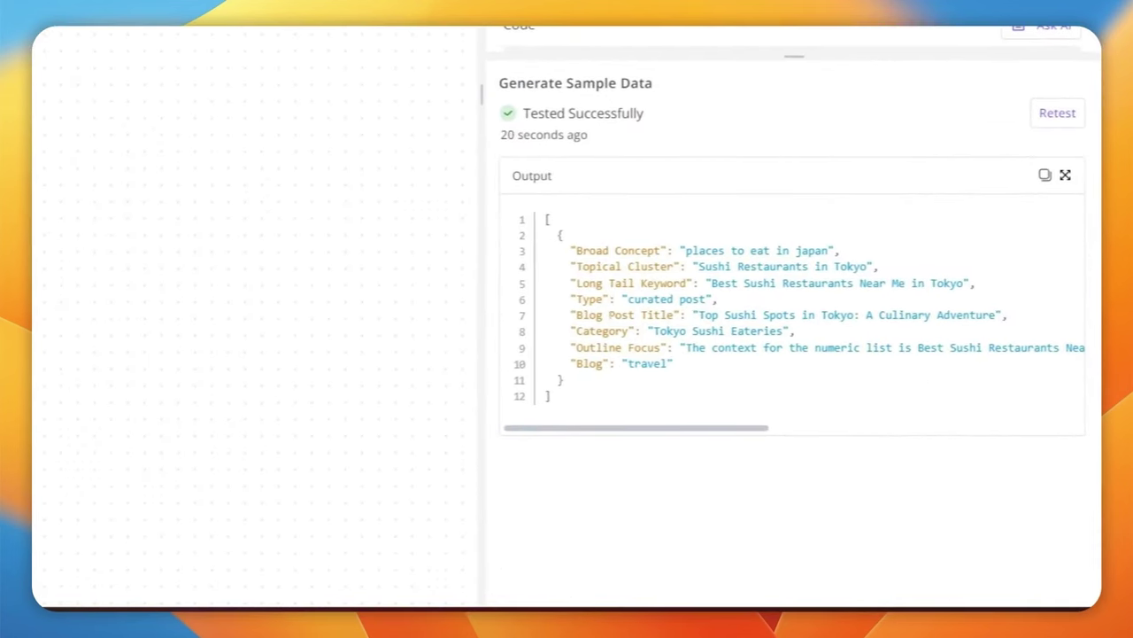
pyautogui.hotkey('ctrl', 'm')
pyautogui.moveTo(584, 315); pyautogui.dragTo(608, 315)
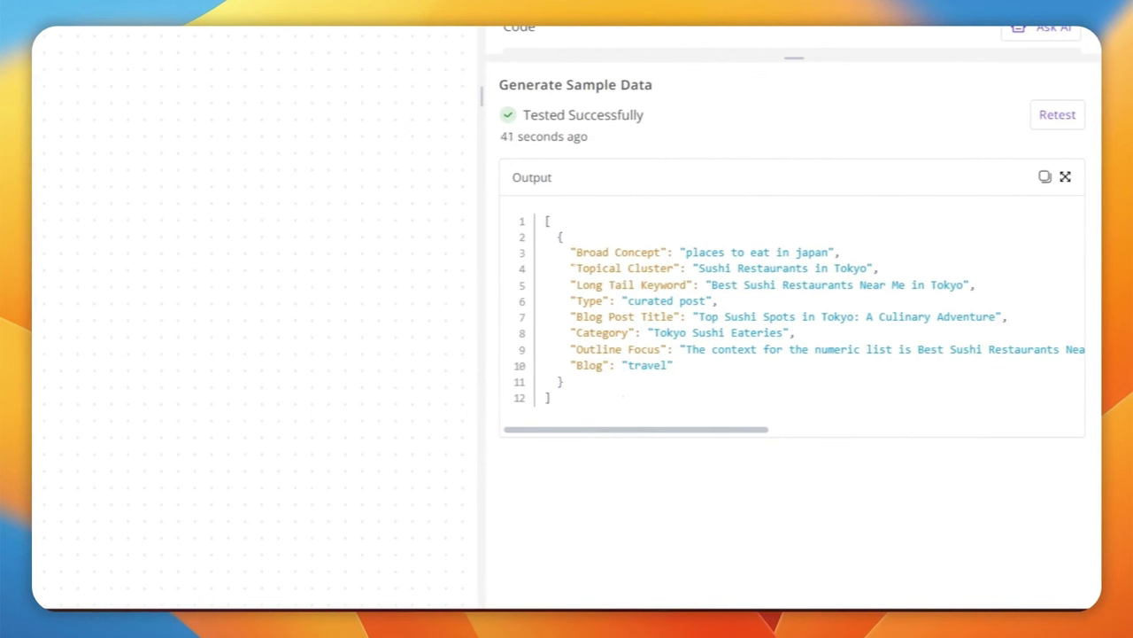
pyautogui.moveTo(570, 253); pyautogui.dragTo(673, 252)
pyautogui.click(656, 363)
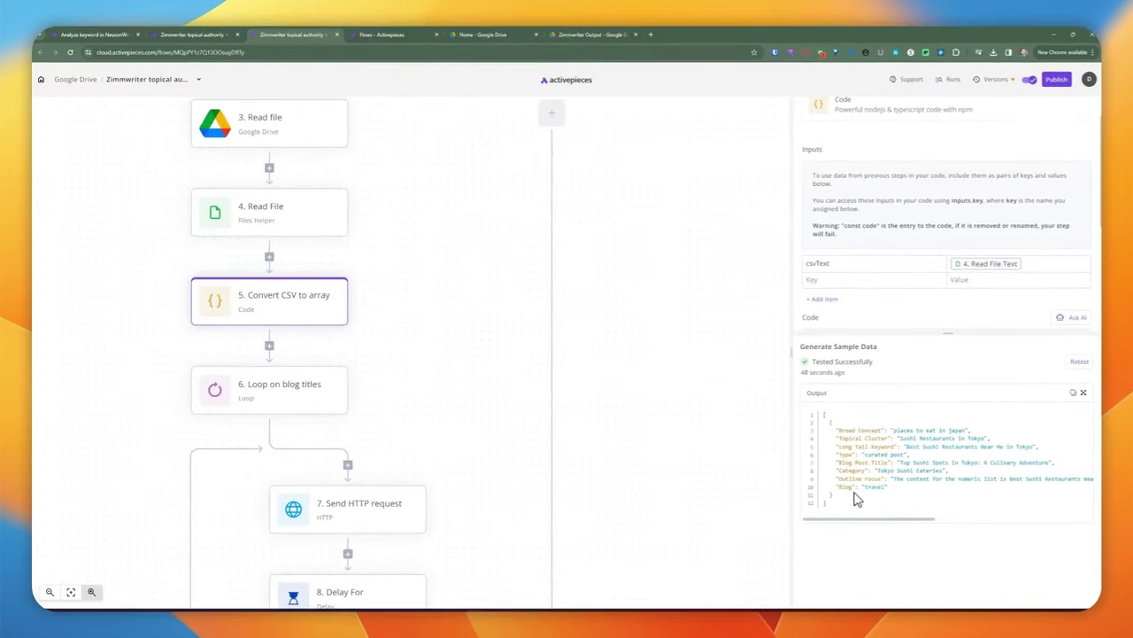
# Open the "Loop on blog titles" step, retest it to refresh its sample data, and inspect the item object in the output
pyautogui.scroll(-2, 288, 354)
pyautogui.click(265, 301)
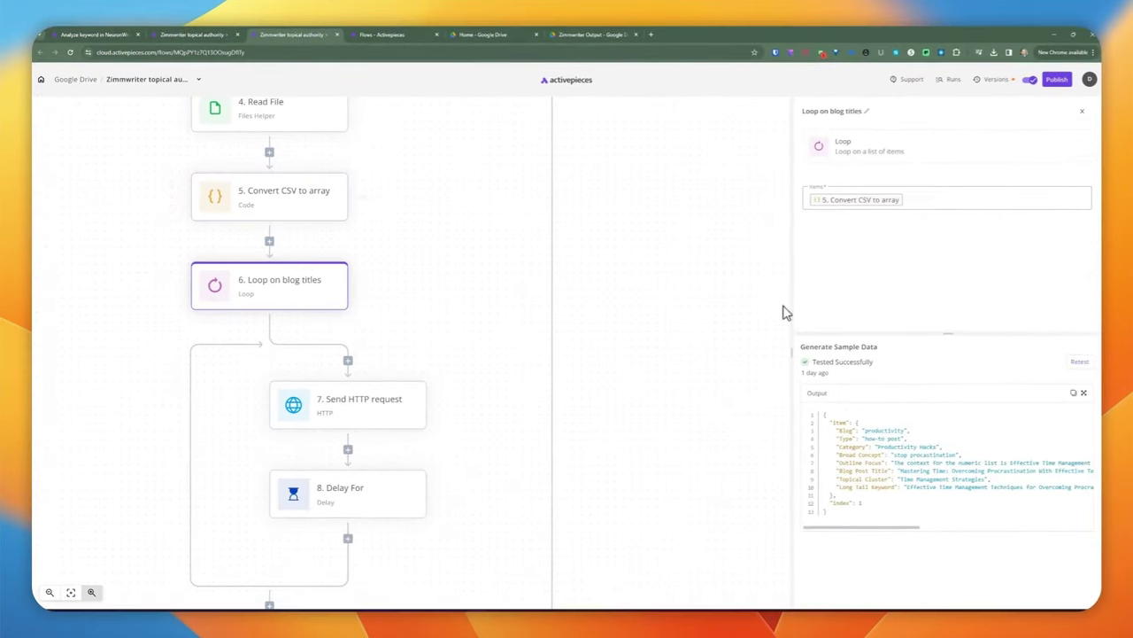
pyautogui.click(1080, 360)
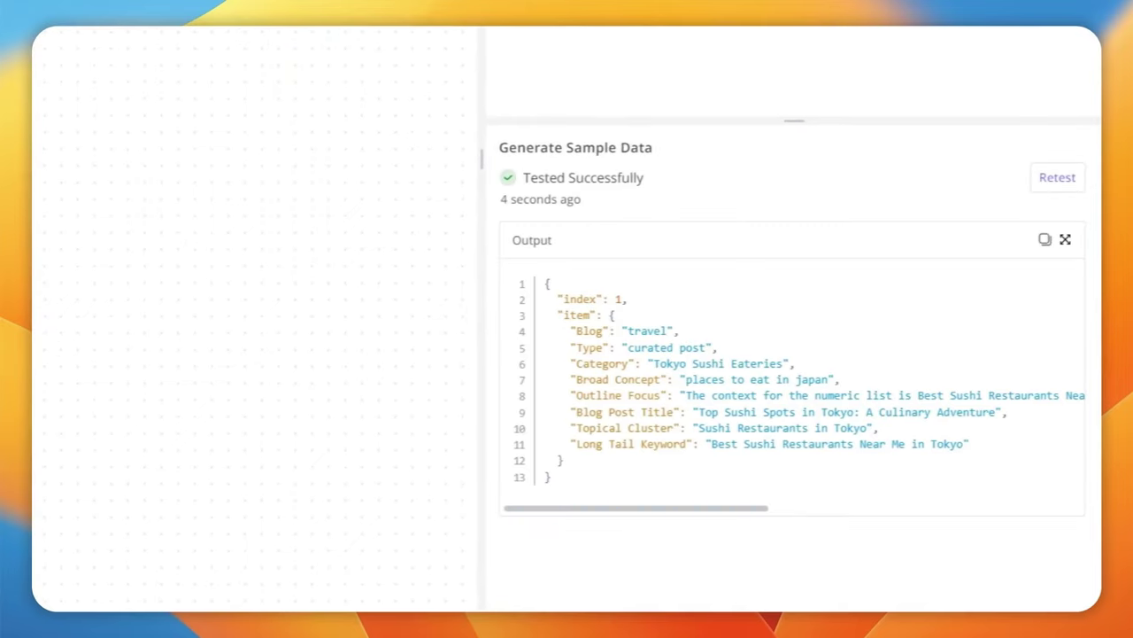
pyautogui.moveTo(557, 314); pyautogui.dragTo(623, 474)
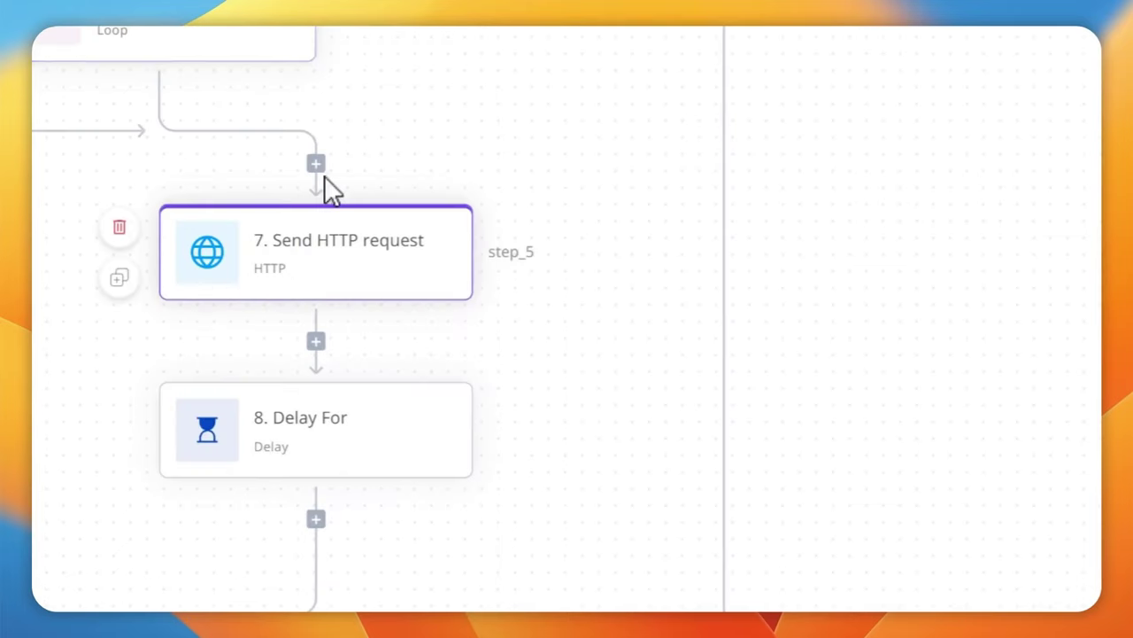
# Open the "Send HTTP request" step inside the loop and examine its webhook URL and the JSON body fields mapped from the loop item
pyautogui.moveTo(324, 185); pyautogui.dragTo(316, 232)
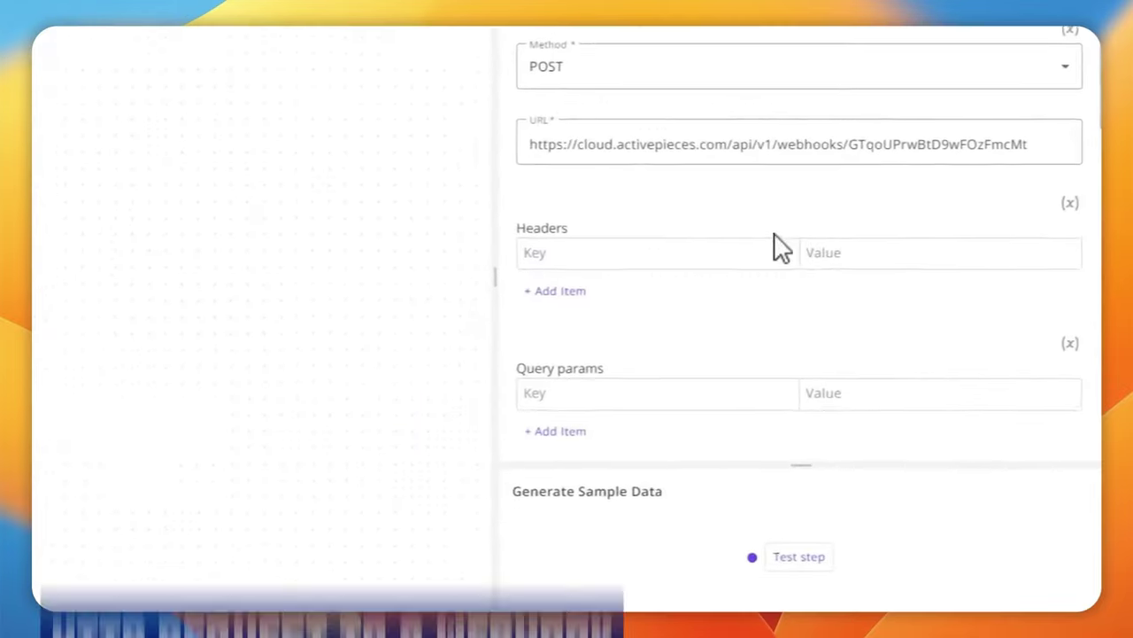
pyautogui.scroll(-5, 677, 202)
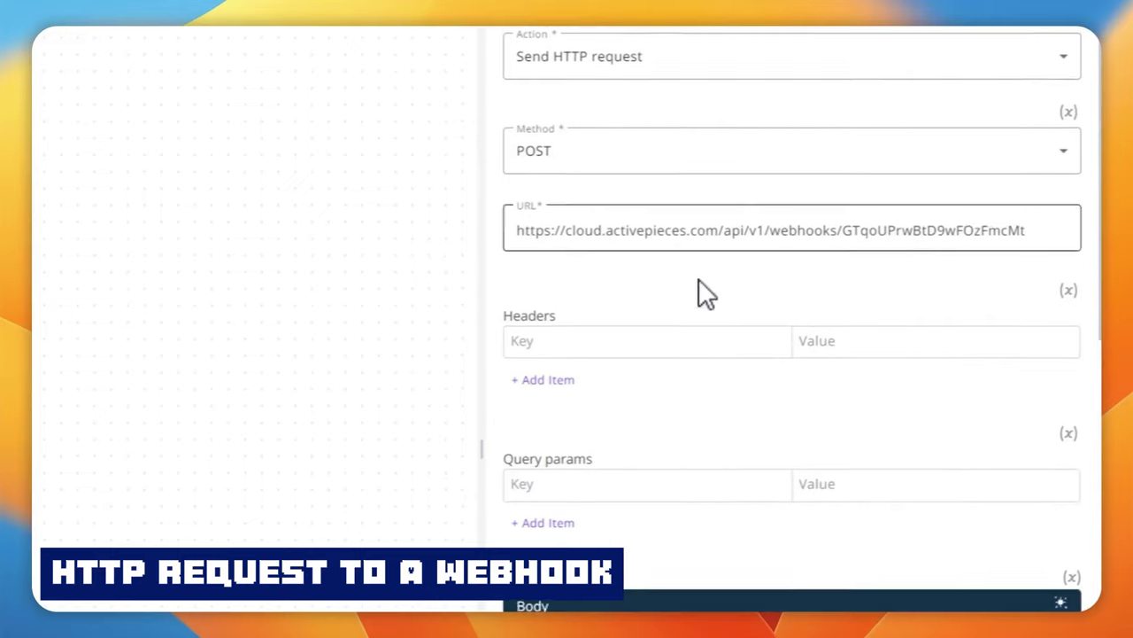
pyautogui.scroll(-2, 687, 409)
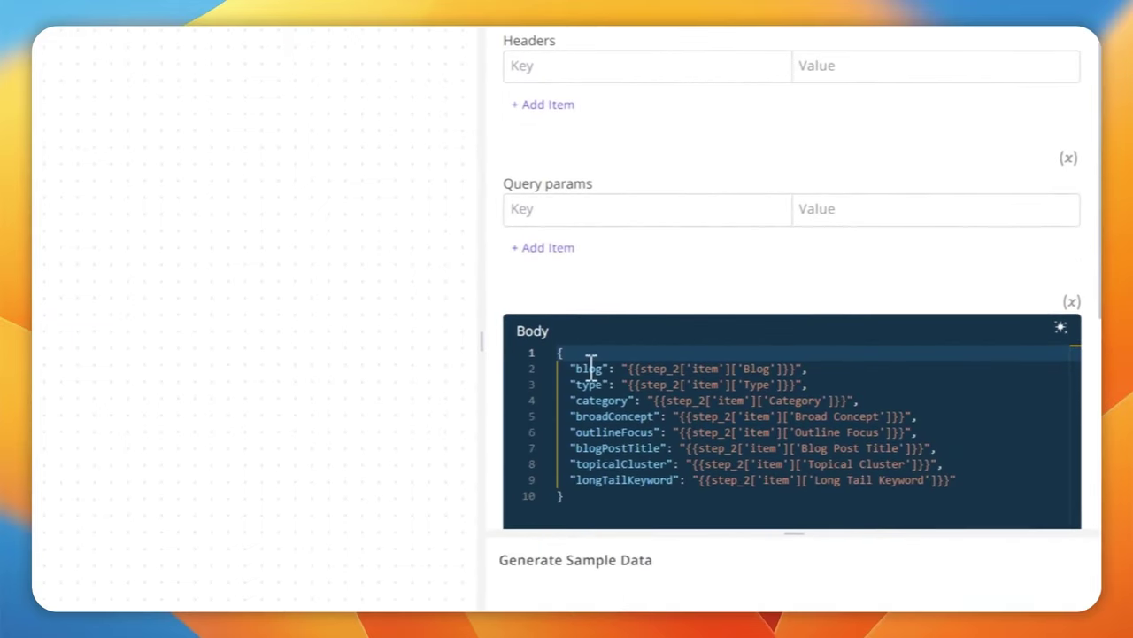
pyautogui.click(584, 363)
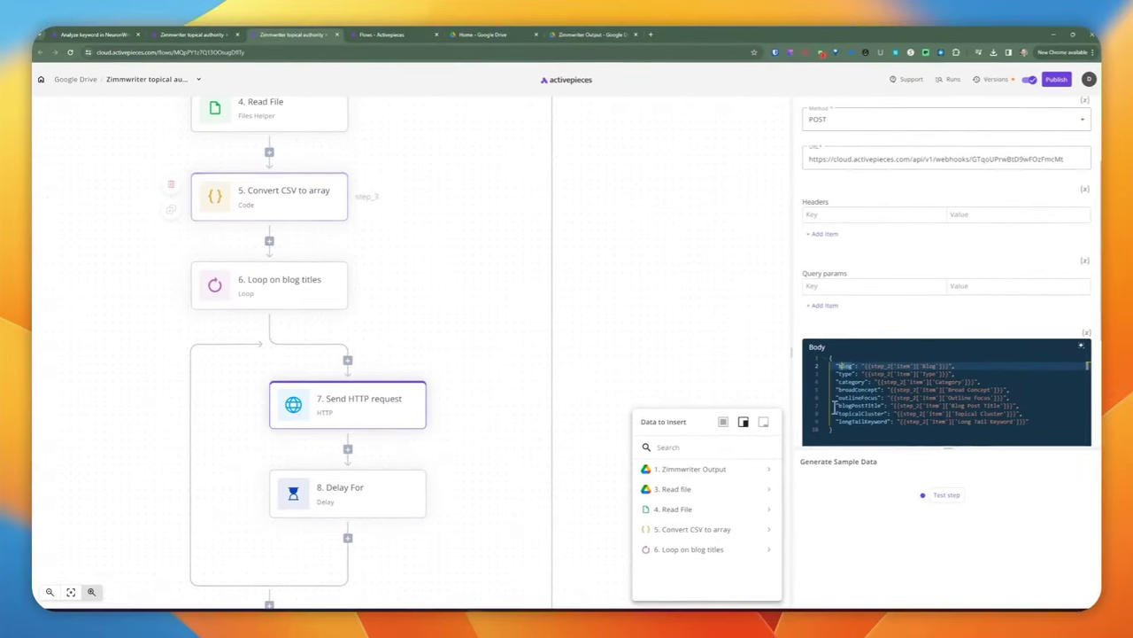
pyautogui.click(845, 383)
pyautogui.click(847, 366)
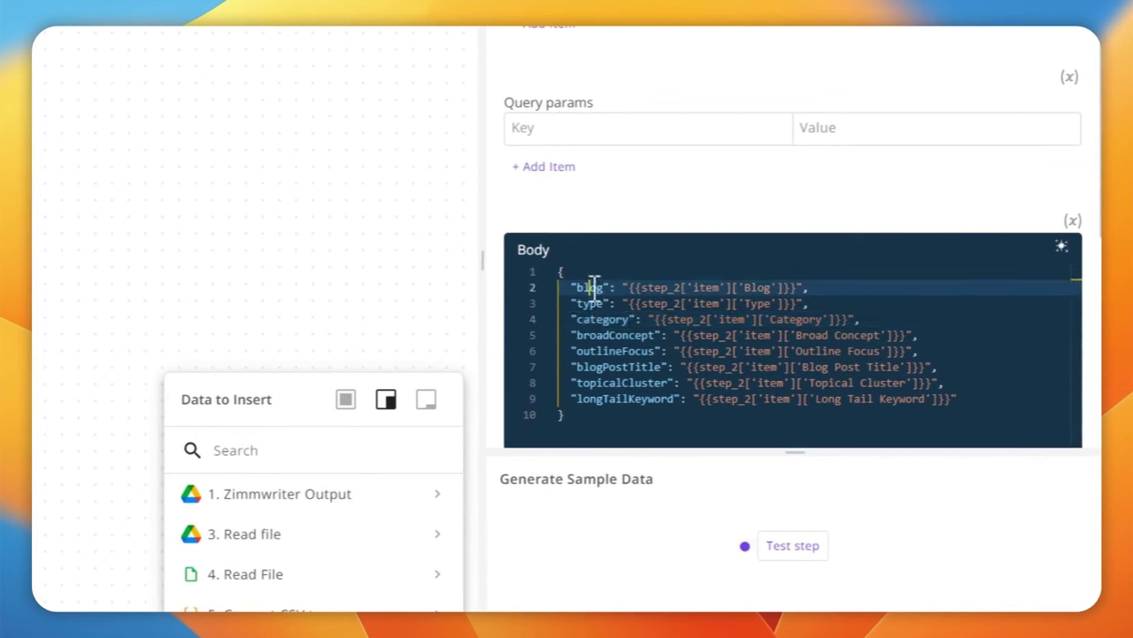
pyautogui.click(589, 302)
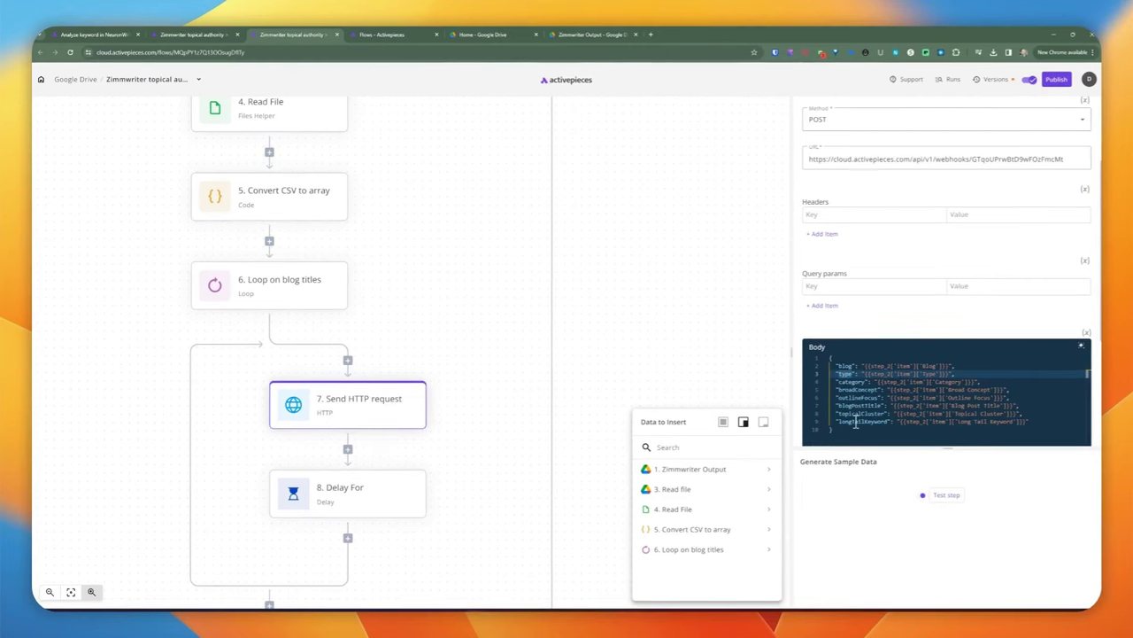
pyautogui.moveTo(852, 433); pyautogui.dragTo(812, 360)
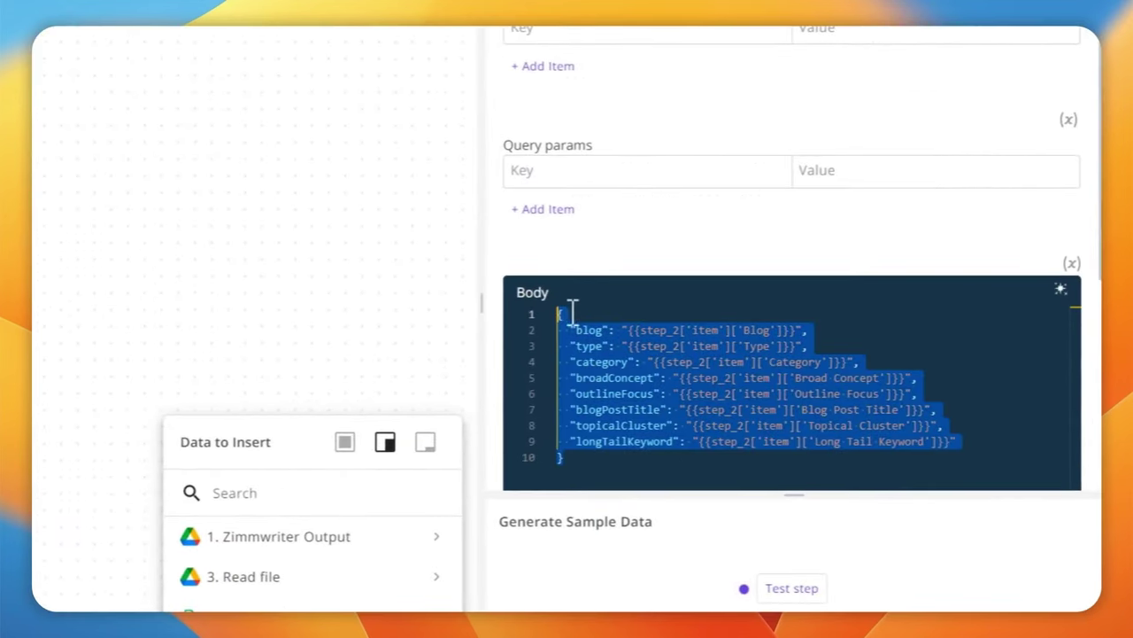
# View the HTTP request's Method options, keep POST, and review the headers, query params and body settings again
pyautogui.scroll(3, 602, 276)
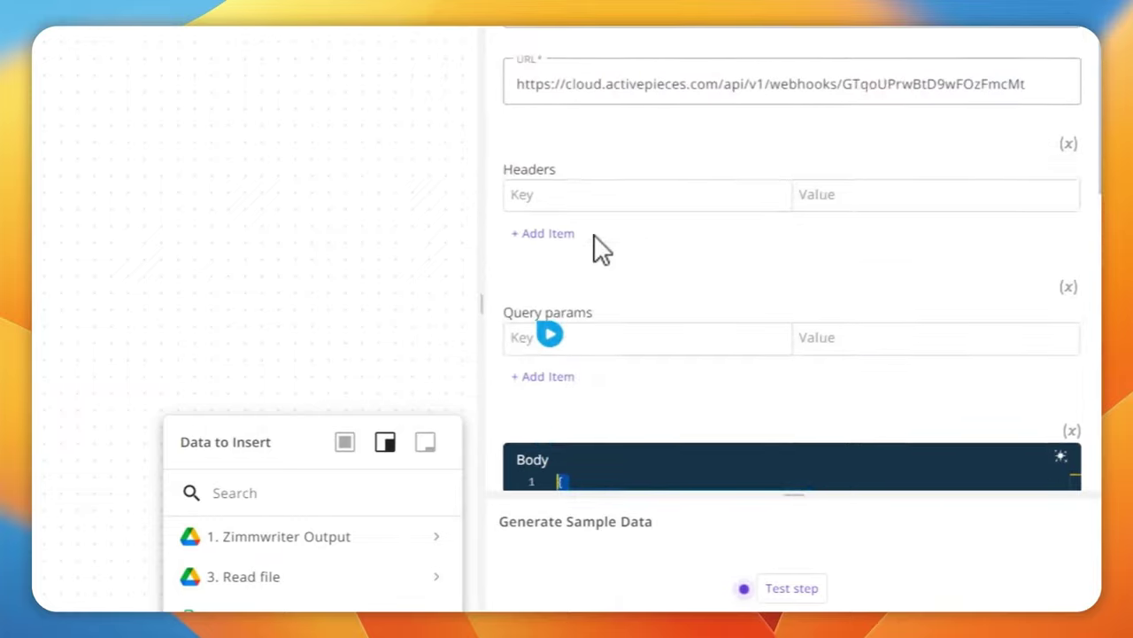
pyautogui.click(565, 337)
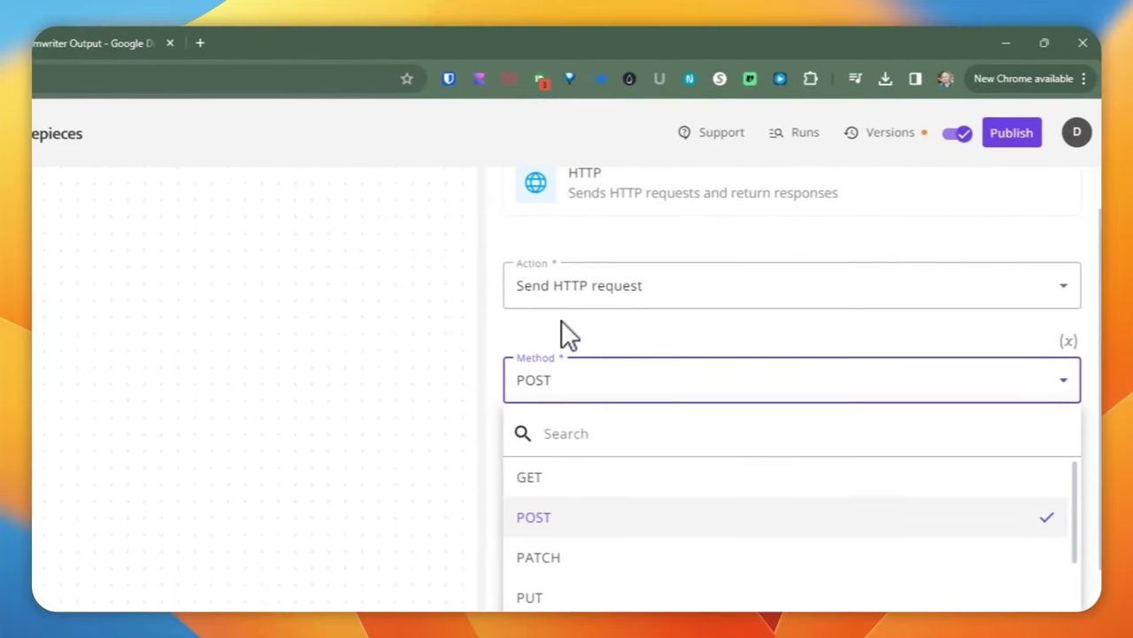
pyautogui.click(561, 320)
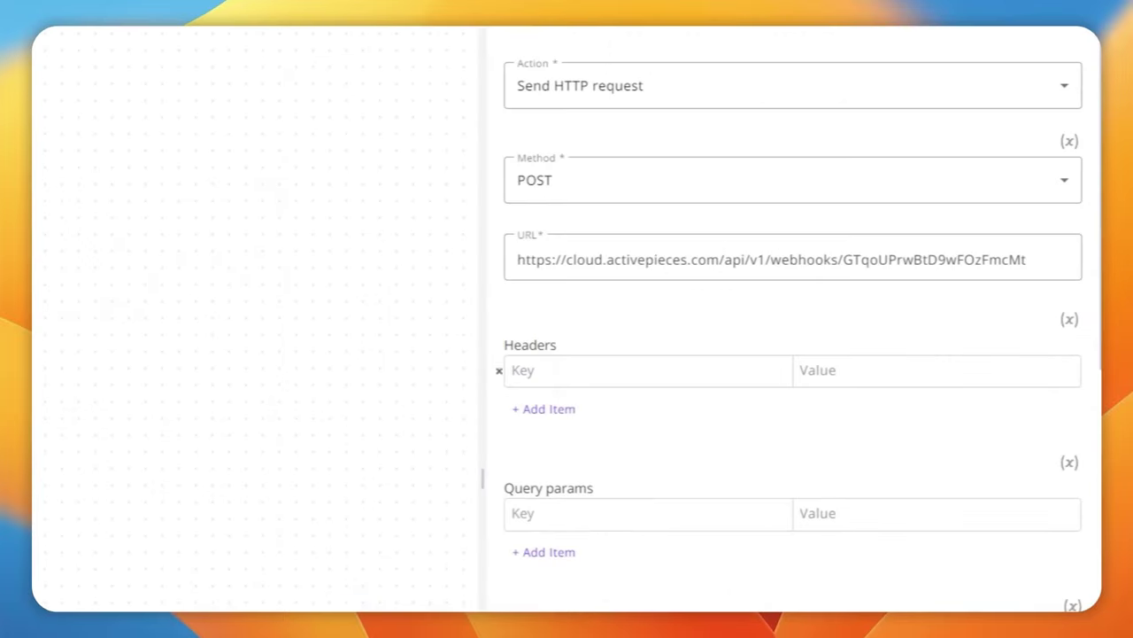
pyautogui.scroll(-5, 618, 397)
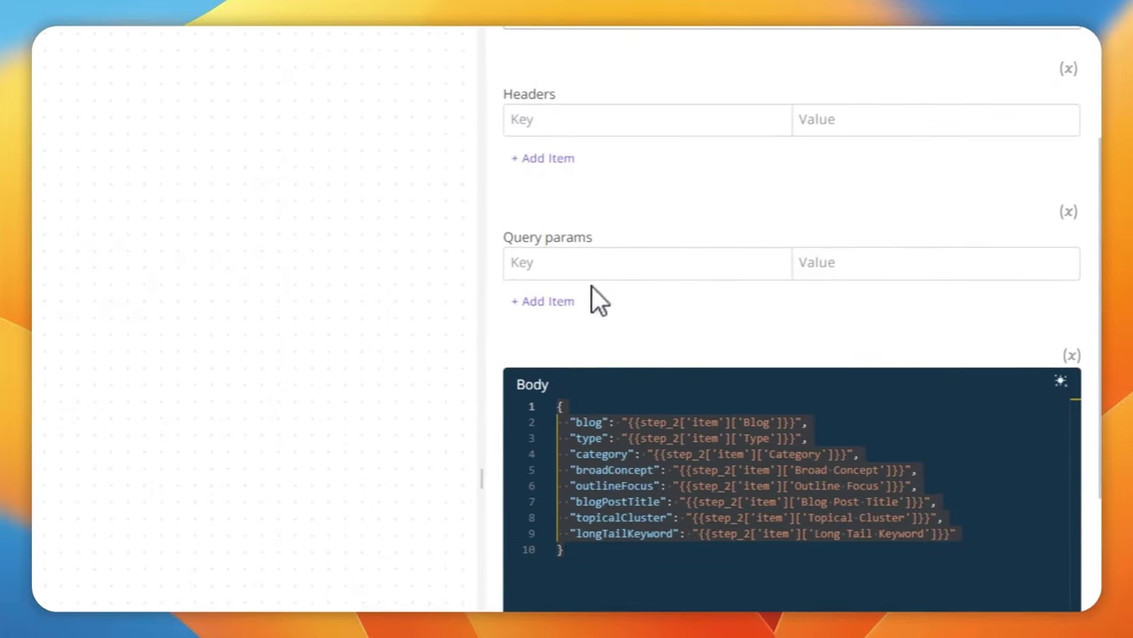
pyautogui.scroll(-3, 673, 425)
pyautogui.click(668, 357)
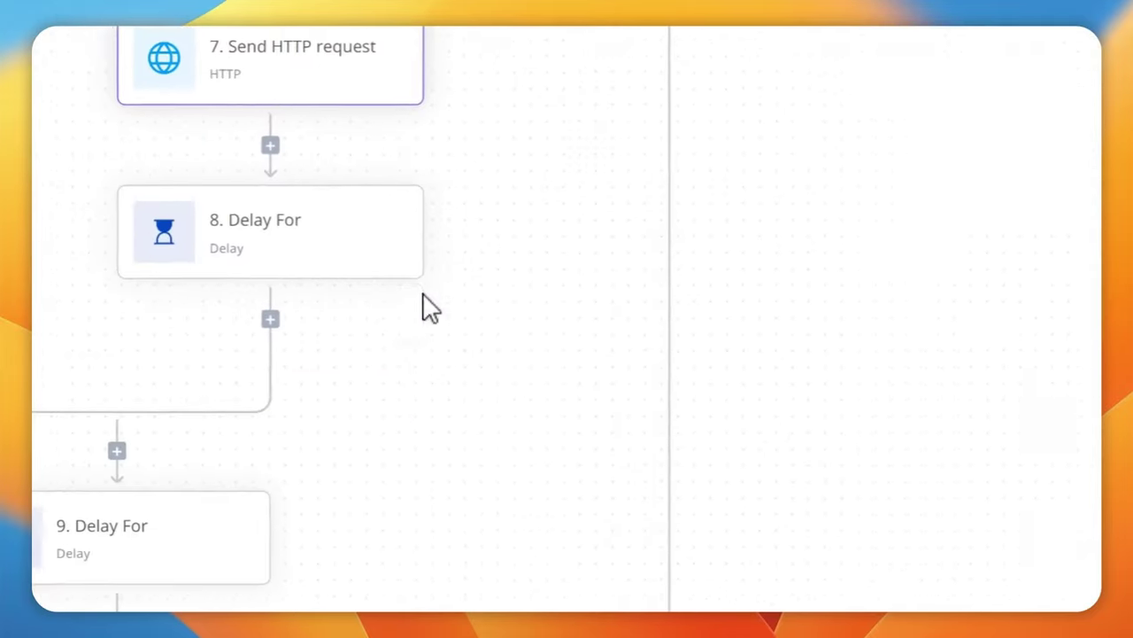
# Open the "Delay For" step that follows the HTTP request inside the loop and check its delay unit and amount
pyautogui.click(323, 221)
pyautogui.scroll(2, 336, 190)
pyautogui.click(310, 190)
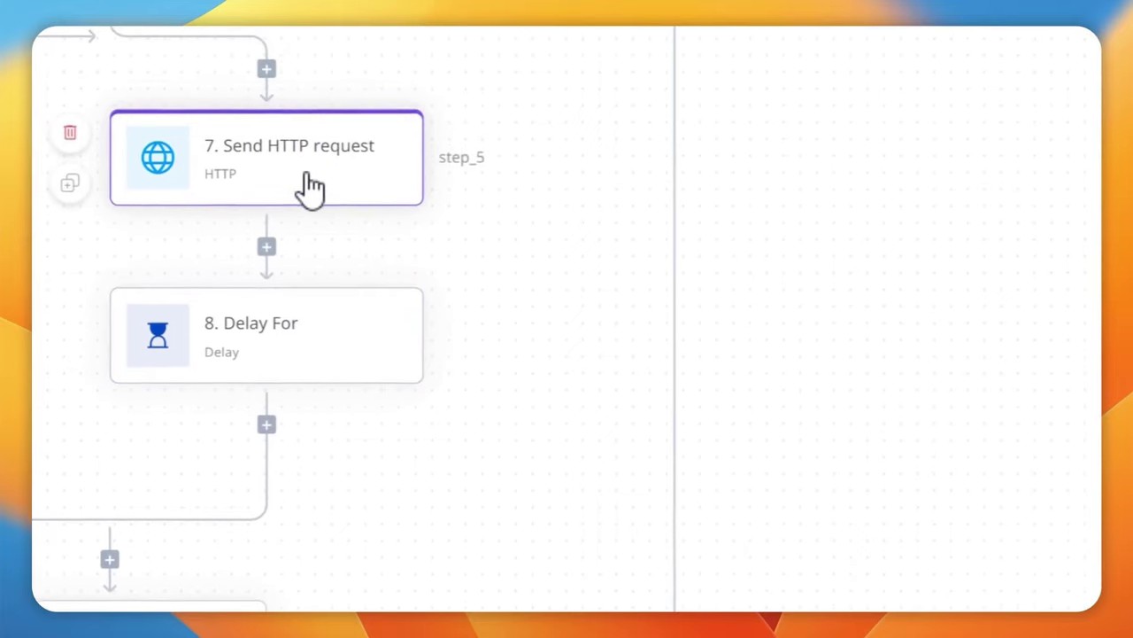
pyautogui.scroll(3, 311, 204)
pyautogui.click(311, 463)
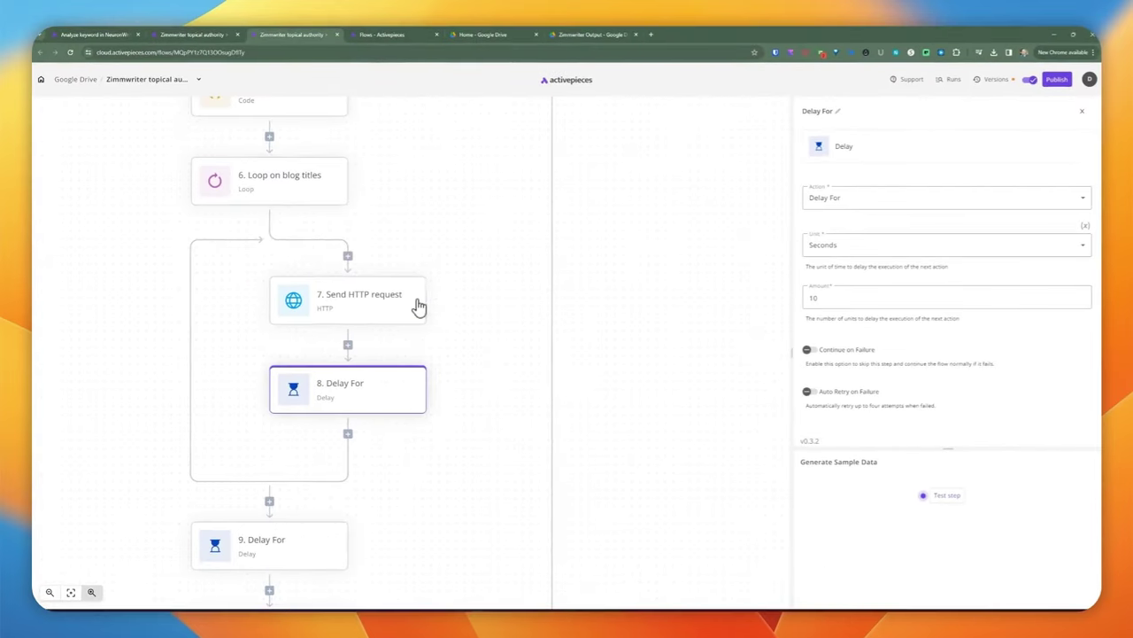
pyautogui.scroll(-3, 393, 468)
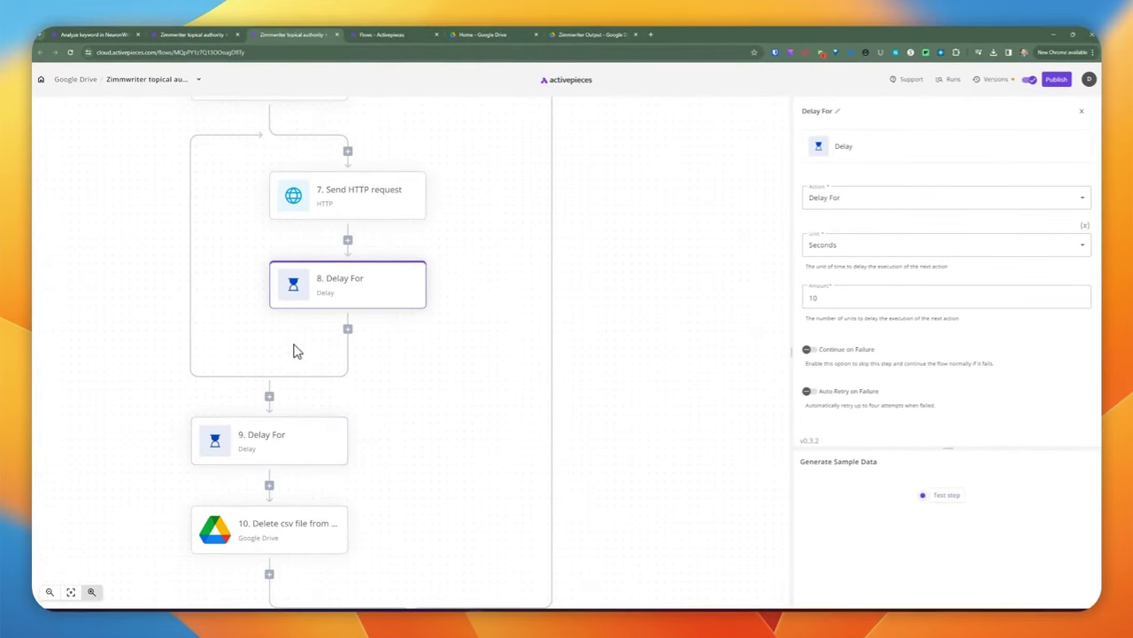
pyautogui.scroll(5, 253, 260)
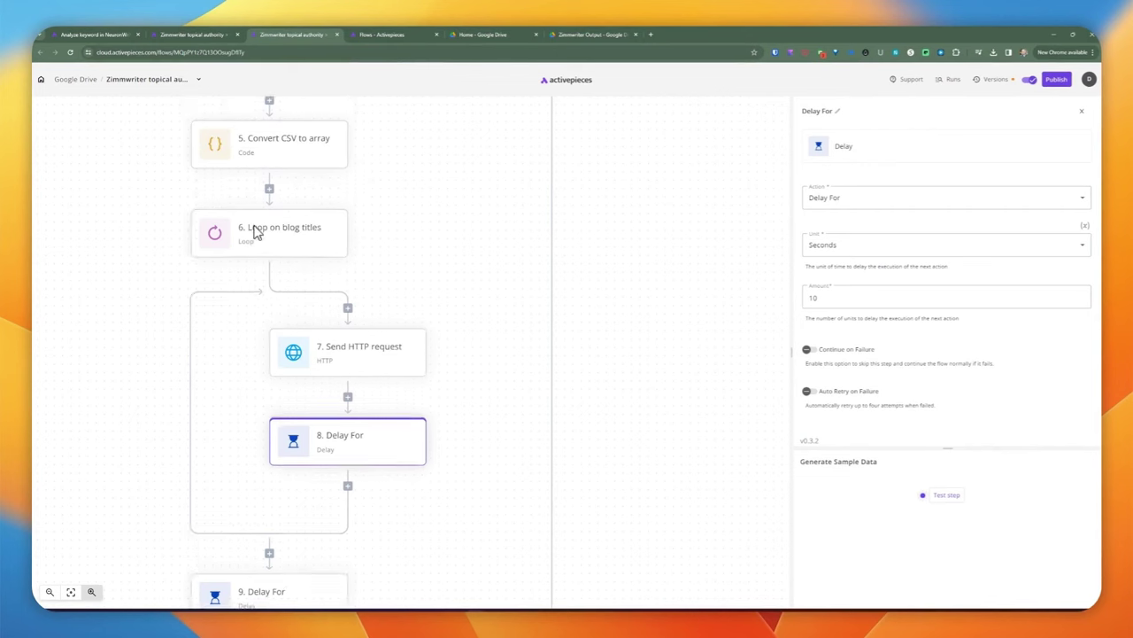
# Open the "Delay For" step after the loop and check its unit and amount ahead of the CSV file deletion step
pyautogui.scroll(-2, 263, 253)
pyautogui.scroll(1, 263, 248)
pyautogui.scroll(-3, 306, 296)
pyautogui.click(278, 405)
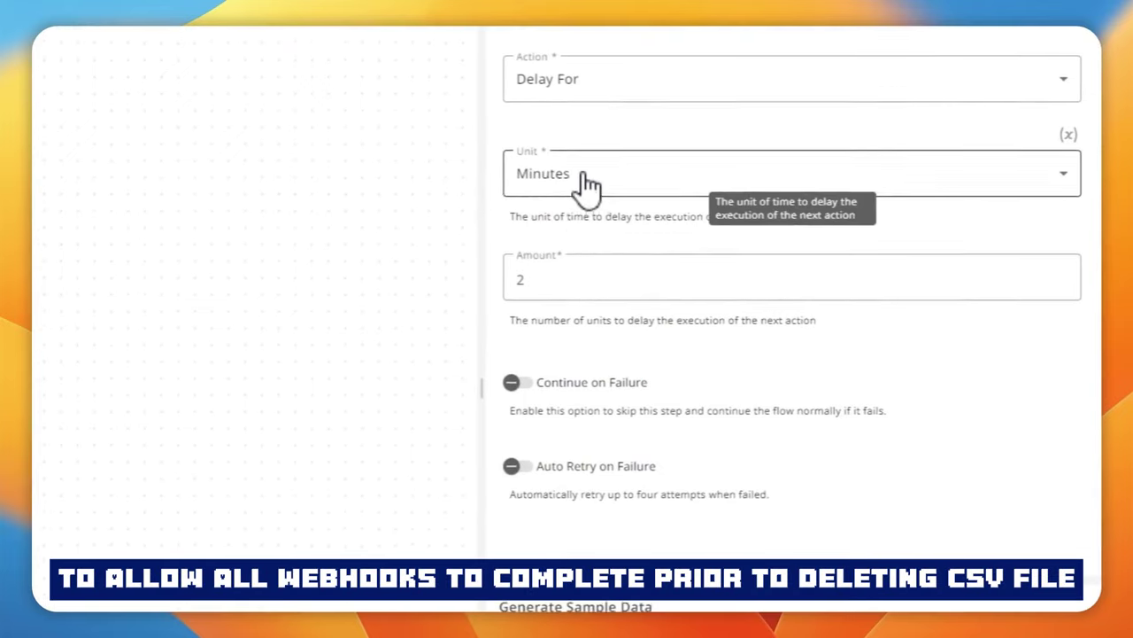
pyautogui.click(257, 620)
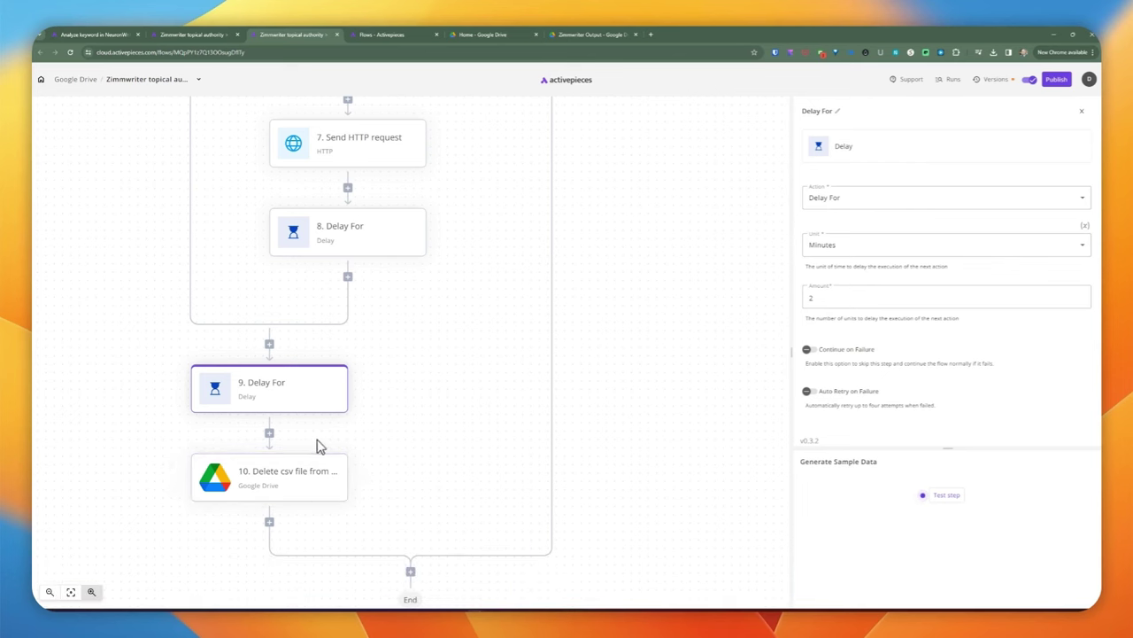
pyautogui.scroll(5, 338, 425)
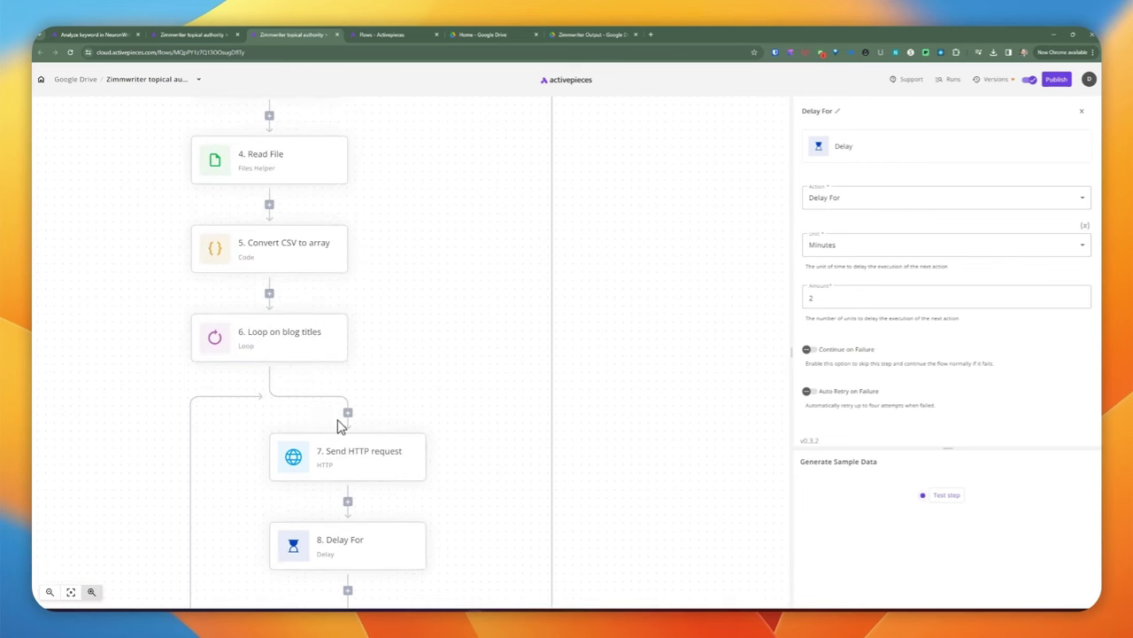
pyautogui.scroll(4, 344, 431)
pyautogui.scroll(-7, 344, 430)
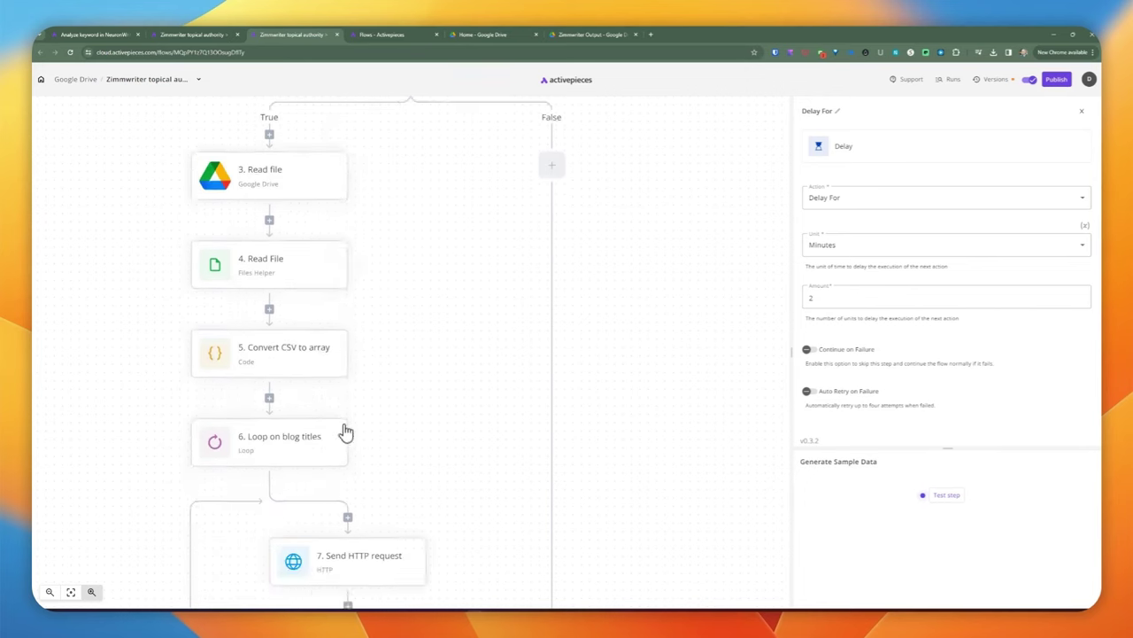
# Reopen the "Send HTTP request" step and examine the webhook base address and flow identifier in its URL
pyautogui.click(321, 253)
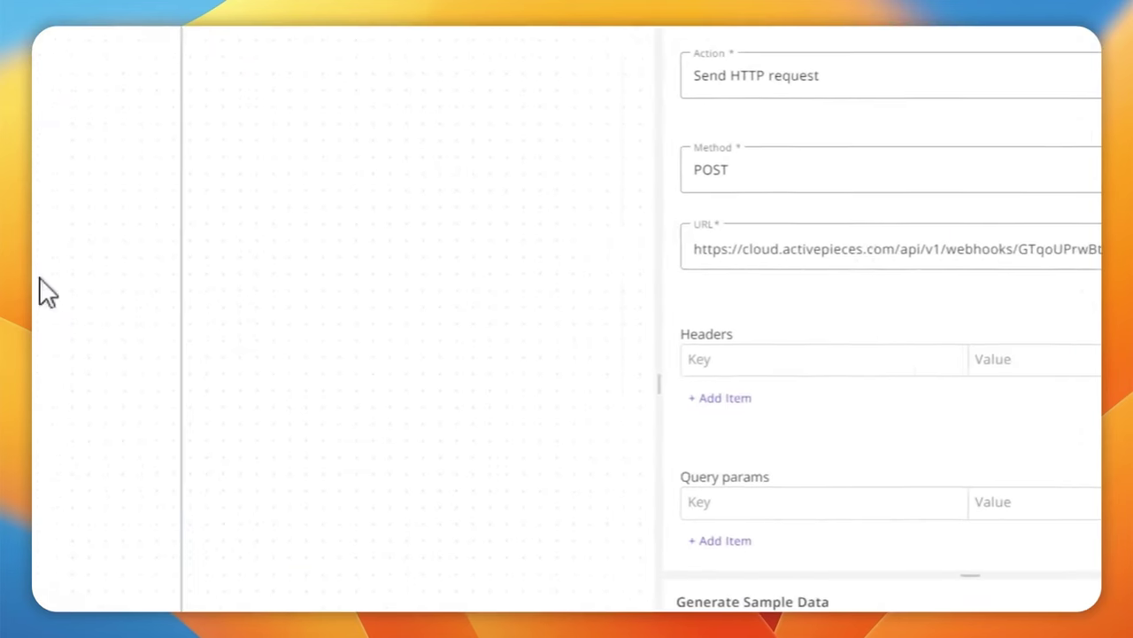
pyautogui.click(832, 239)
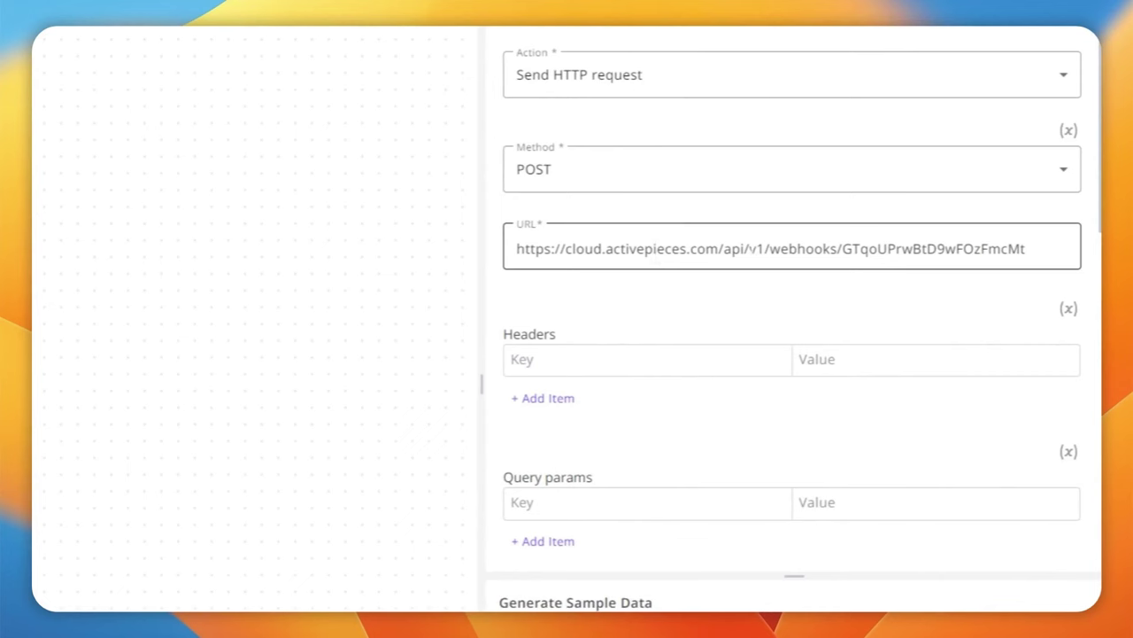
pyautogui.moveTo(836, 249); pyautogui.dragTo(491, 256)
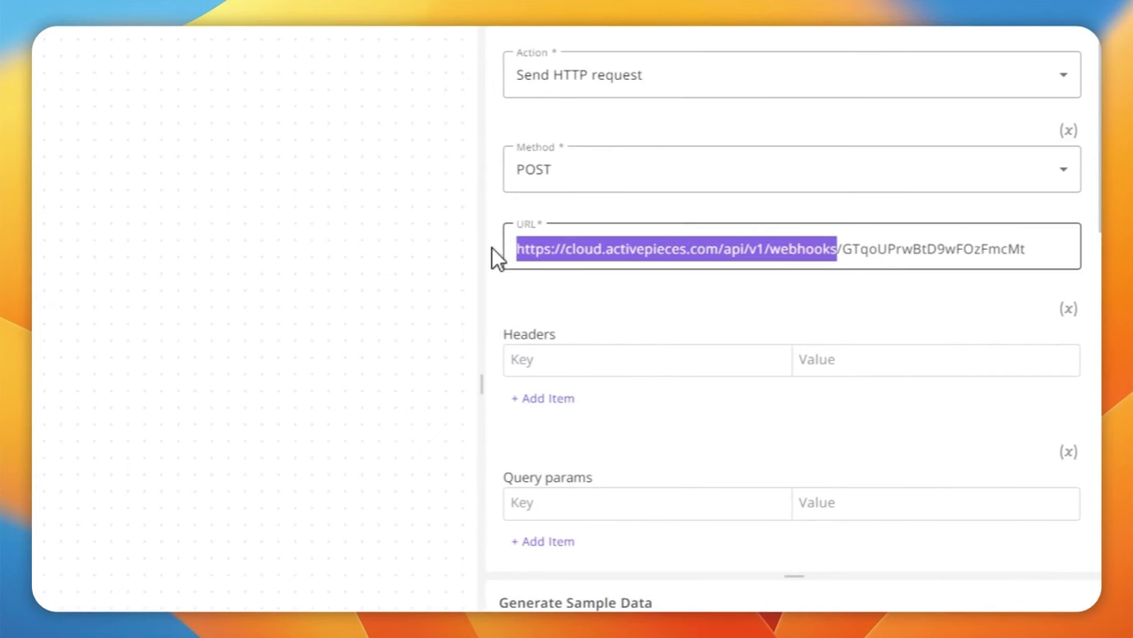
pyautogui.scroll(-3, 752, 390)
pyautogui.scroll(3, 891, 286)
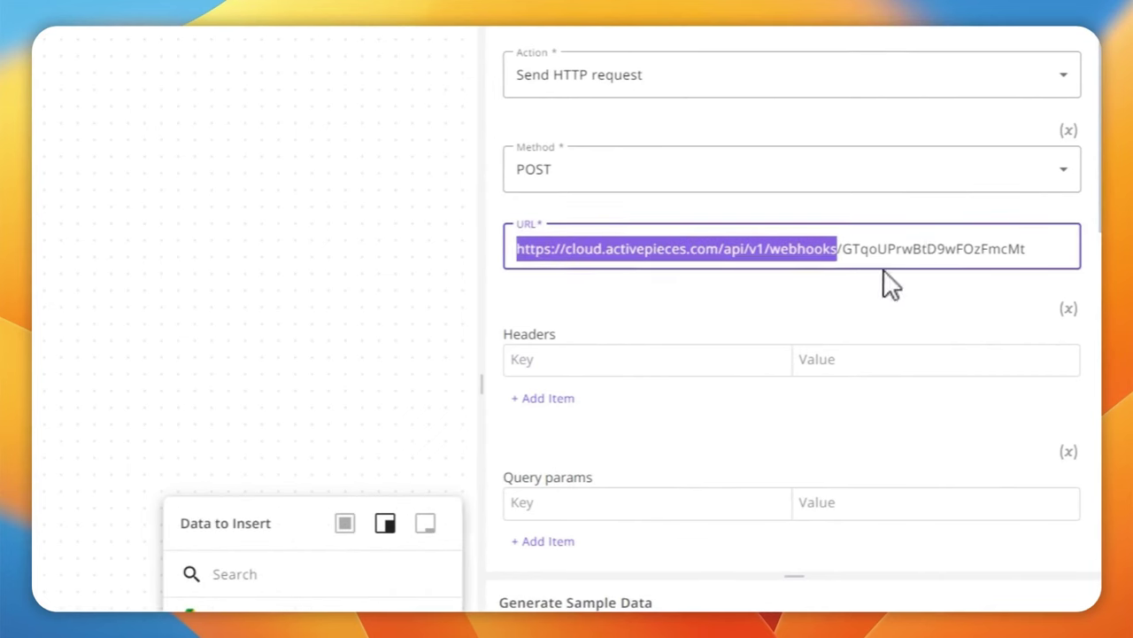
pyautogui.click(927, 249)
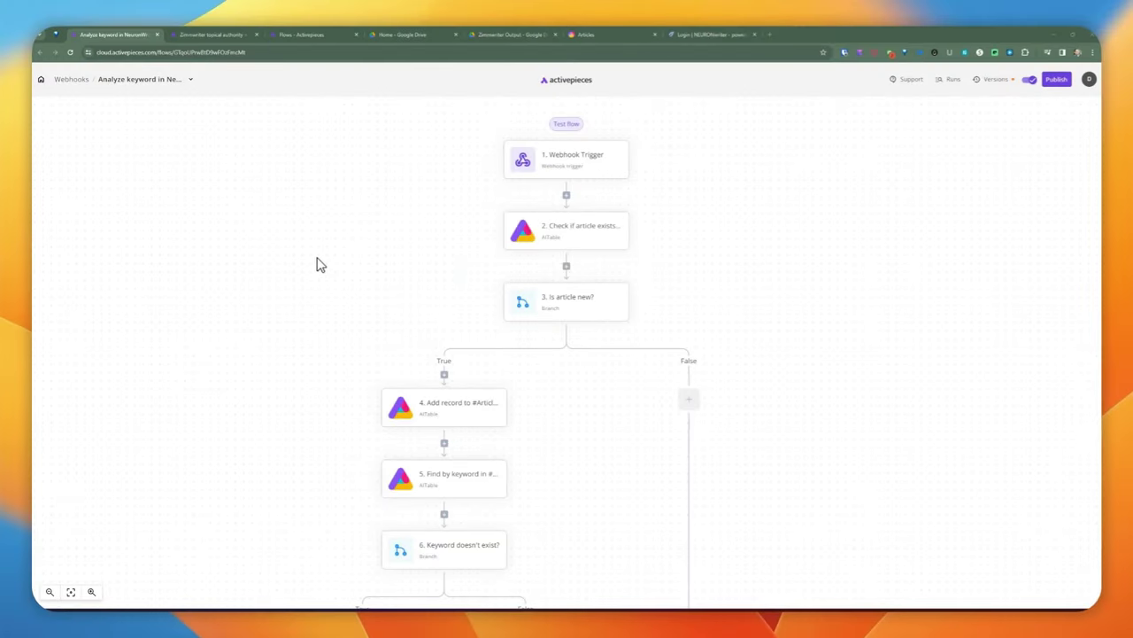
# Open the "Webhook Trigger" step, enlarge its settings and sample data areas, and examine the article fields in the request body
pyautogui.click(574, 167)
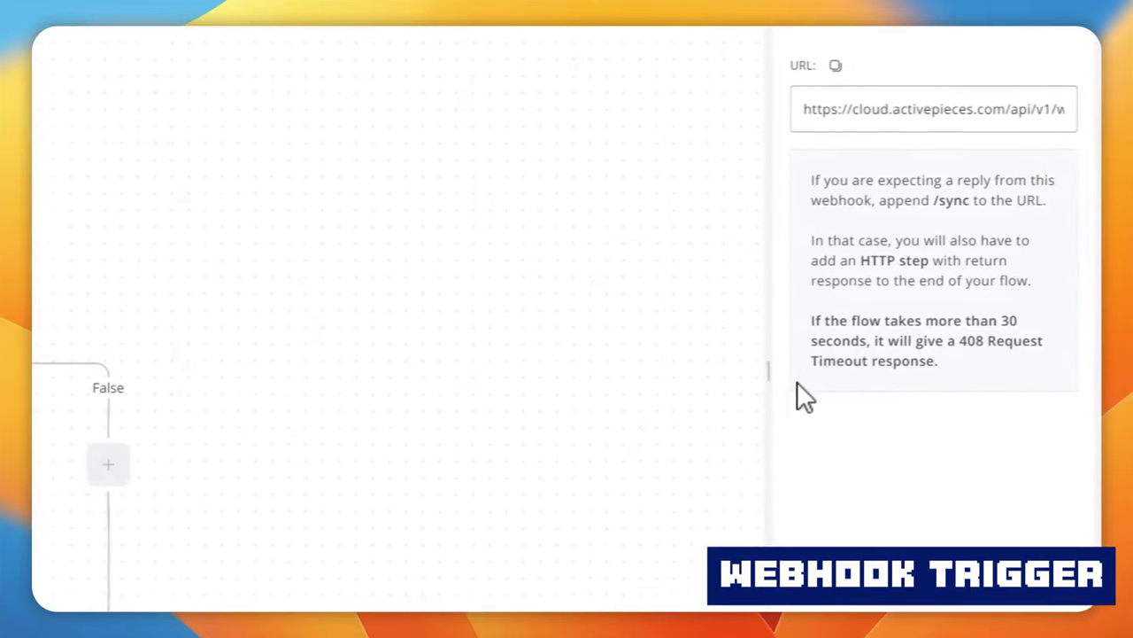
pyautogui.moveTo(846, 414); pyautogui.dragTo(602, 416)
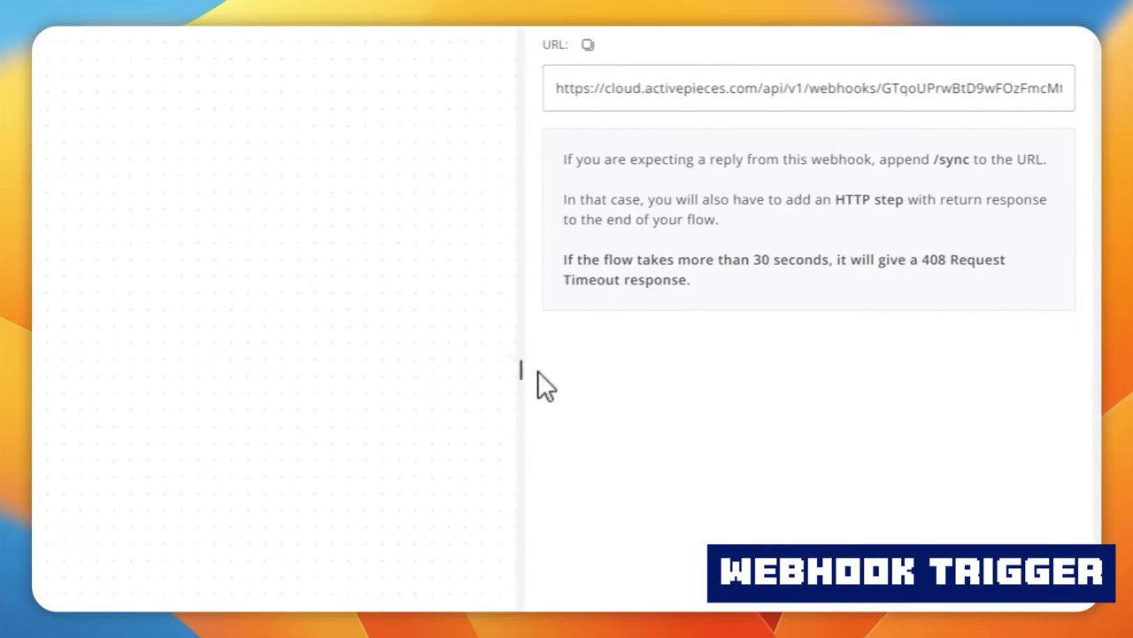
pyautogui.scroll(-5, 784, 253)
pyautogui.moveTo(813, 442); pyautogui.dragTo(813, 116)
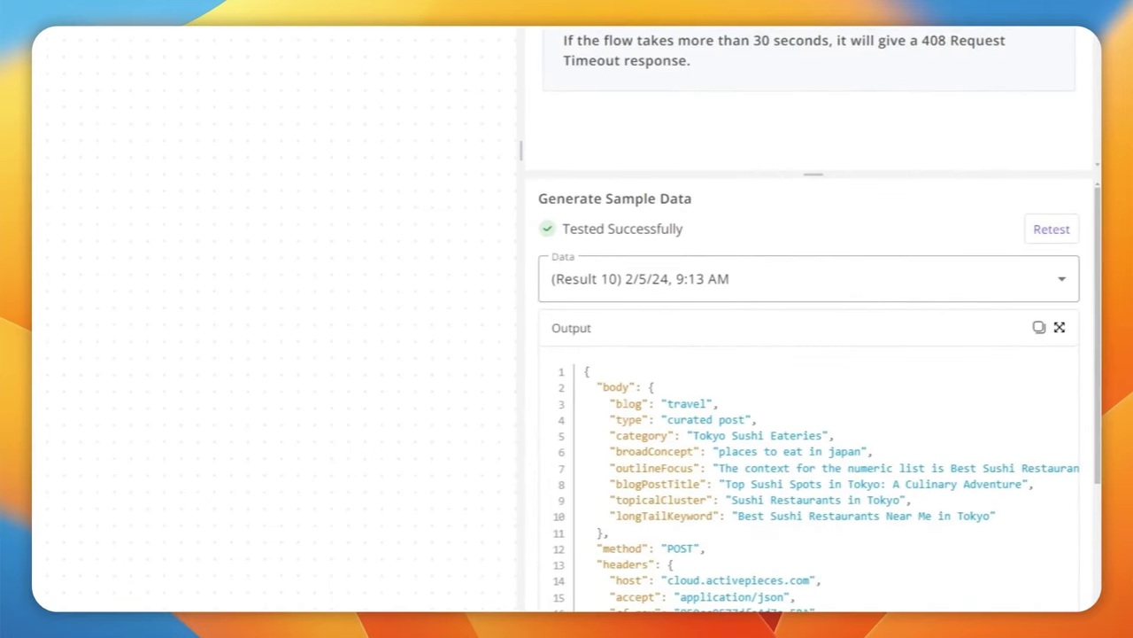
pyautogui.moveTo(611, 403); pyautogui.dragTo(1003, 469)
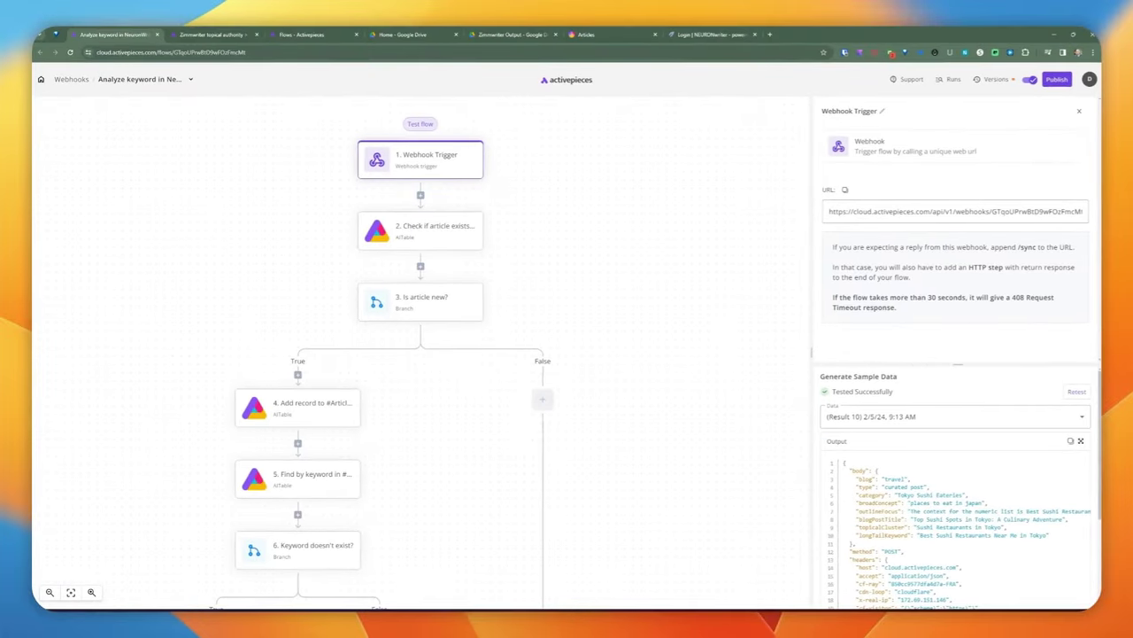
pyautogui.scroll(-3, 938, 505)
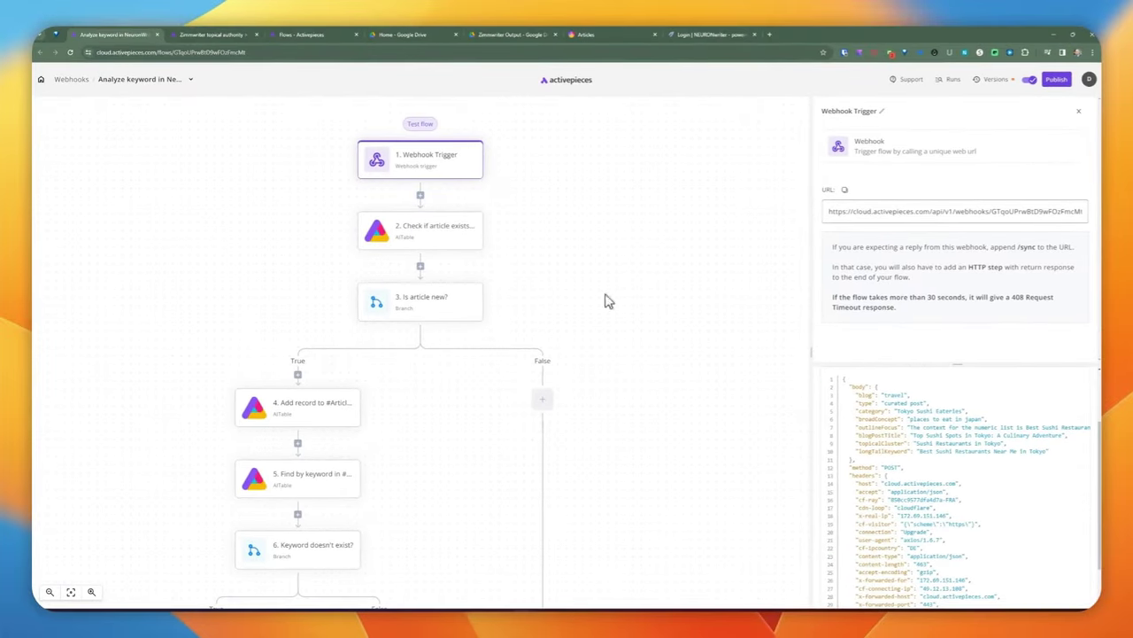
# Open the "Check if article exists in #Articles" step and review its action, datasheet and the Title filter based on the webhook's blogPostTitle
pyautogui.click(444, 232)
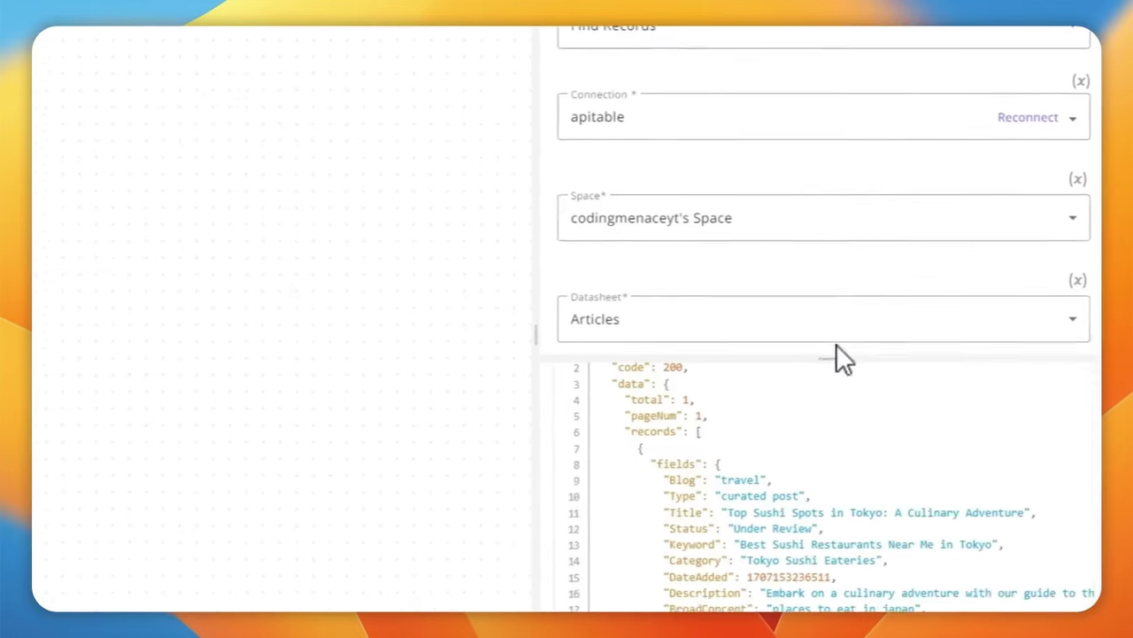
pyautogui.scroll(4, 747, 194)
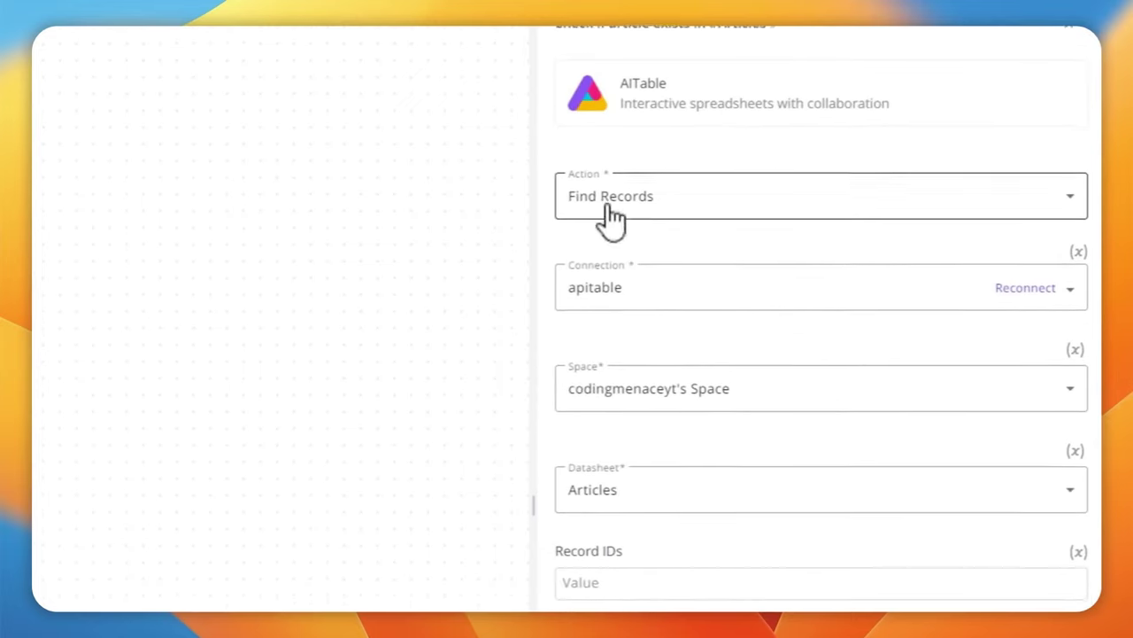
pyautogui.scroll(1, 617, 217)
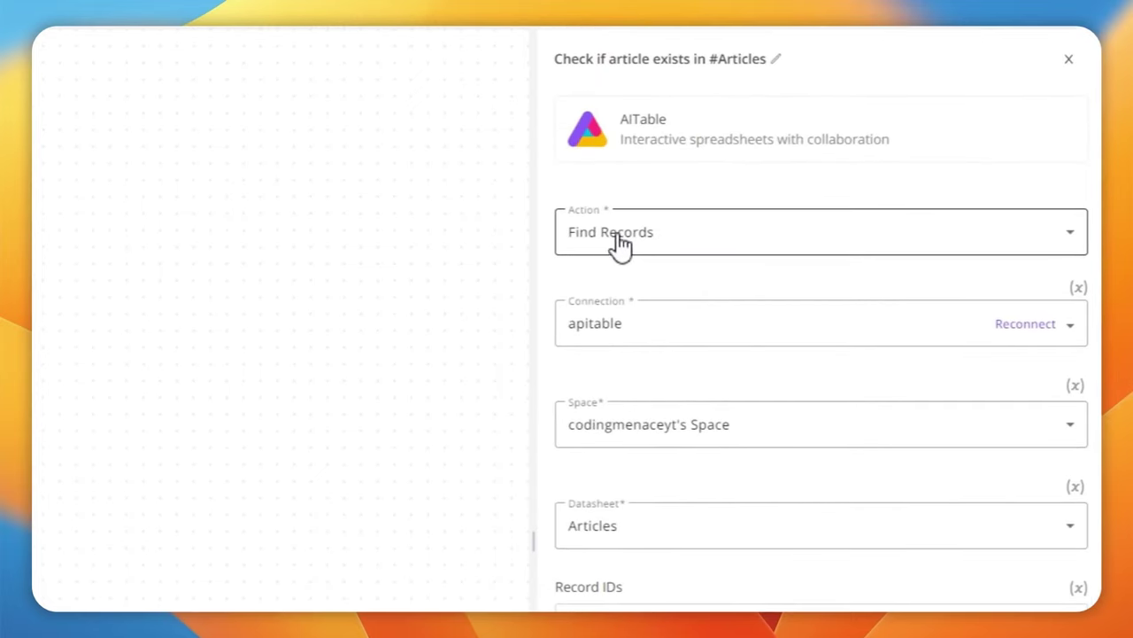
pyautogui.click(629, 237)
pyautogui.click(657, 239)
pyautogui.scroll(-2, 697, 424)
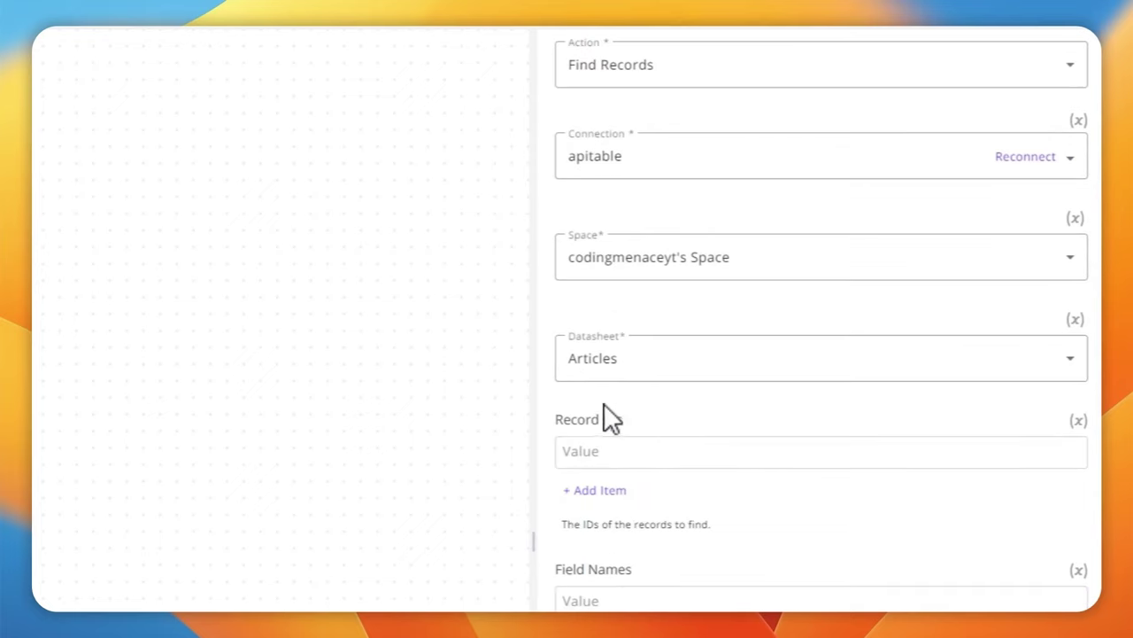
pyautogui.scroll(-5, 589, 71)
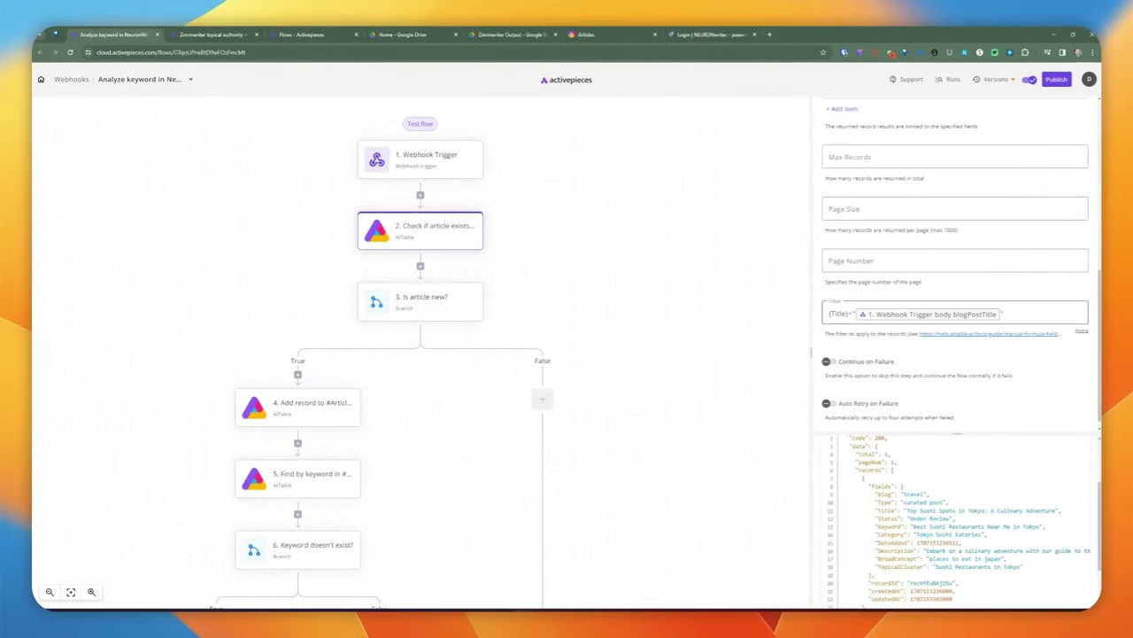
pyautogui.click(840, 314)
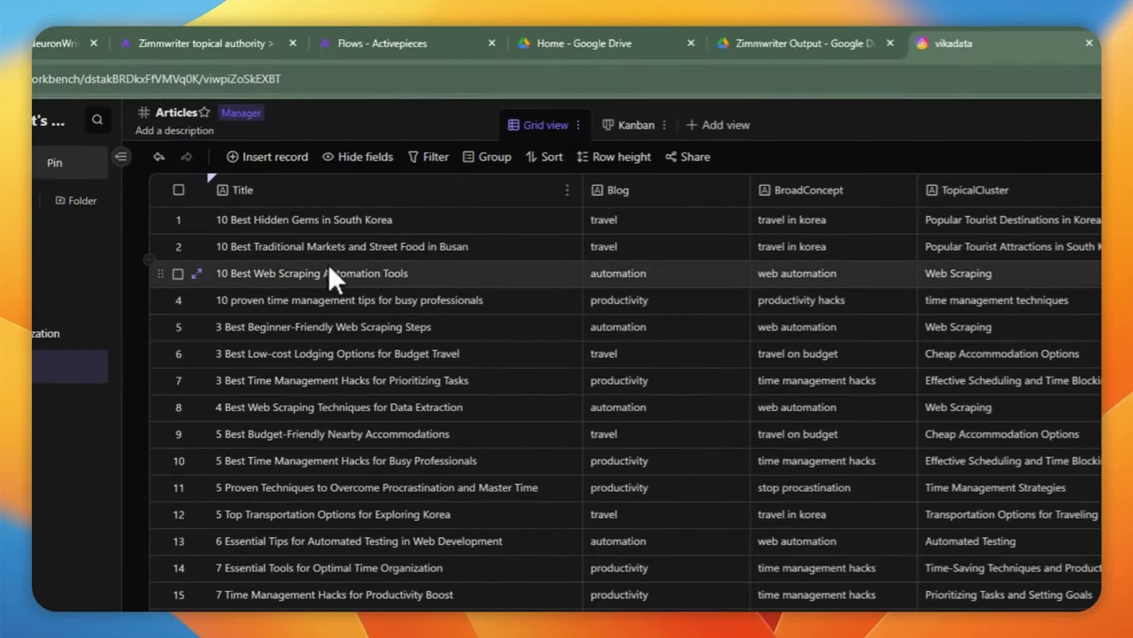
# Browse the records in AITable's Articles datasheet to see the stored titles, blogs, clusters, keywords and post types
pyautogui.scroll(-4, 307, 320)
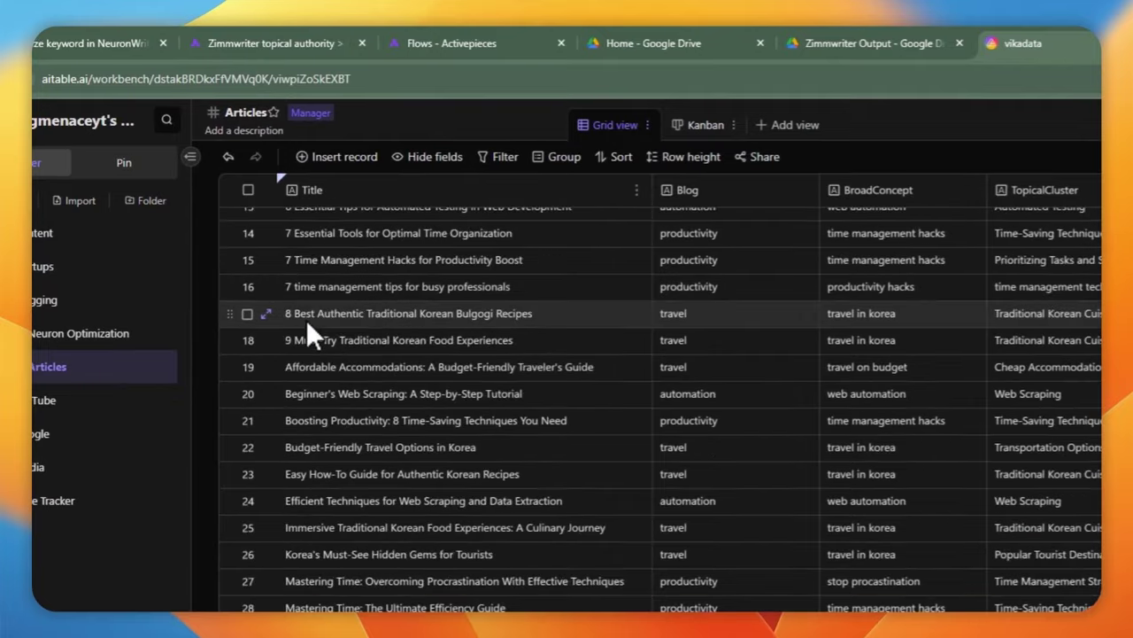
pyautogui.scroll(3, 306, 320)
pyautogui.scroll(-2, 306, 319)
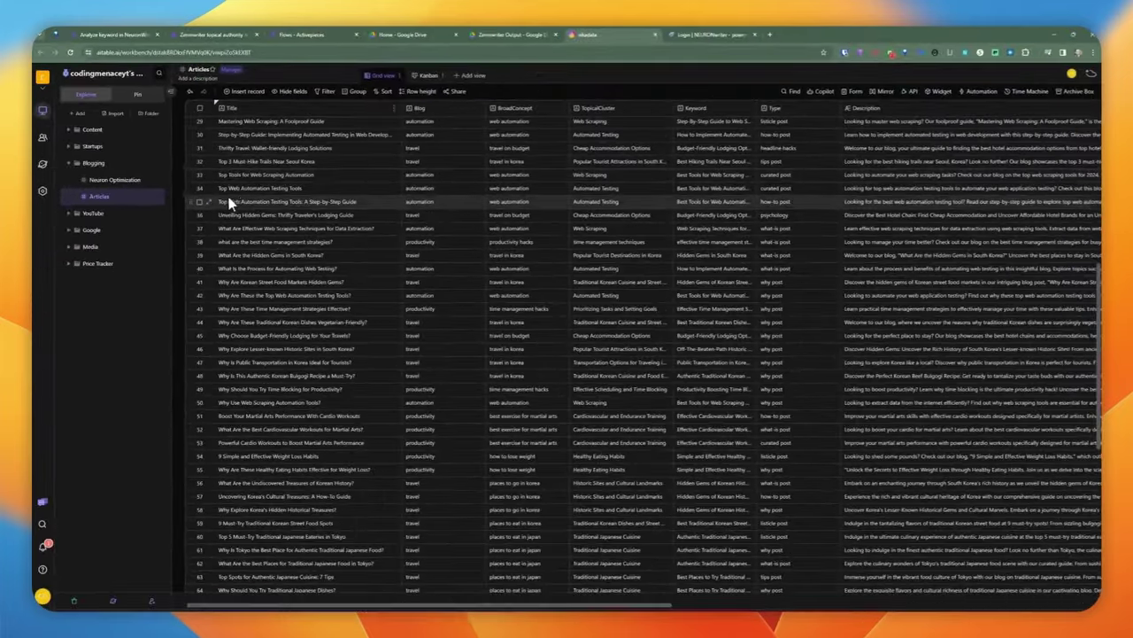
pyautogui.scroll(3, 242, 193)
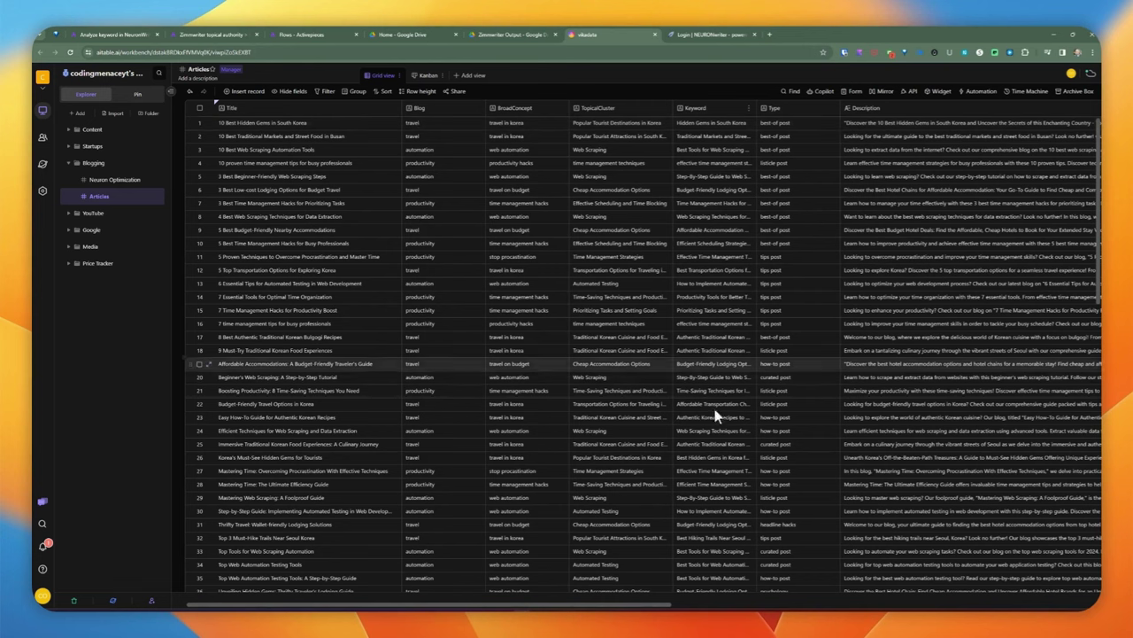
# Examine the Description field and its contents in the Articles datasheet
pyautogui.moveTo(664, 608); pyautogui.dragTo(816, 608)
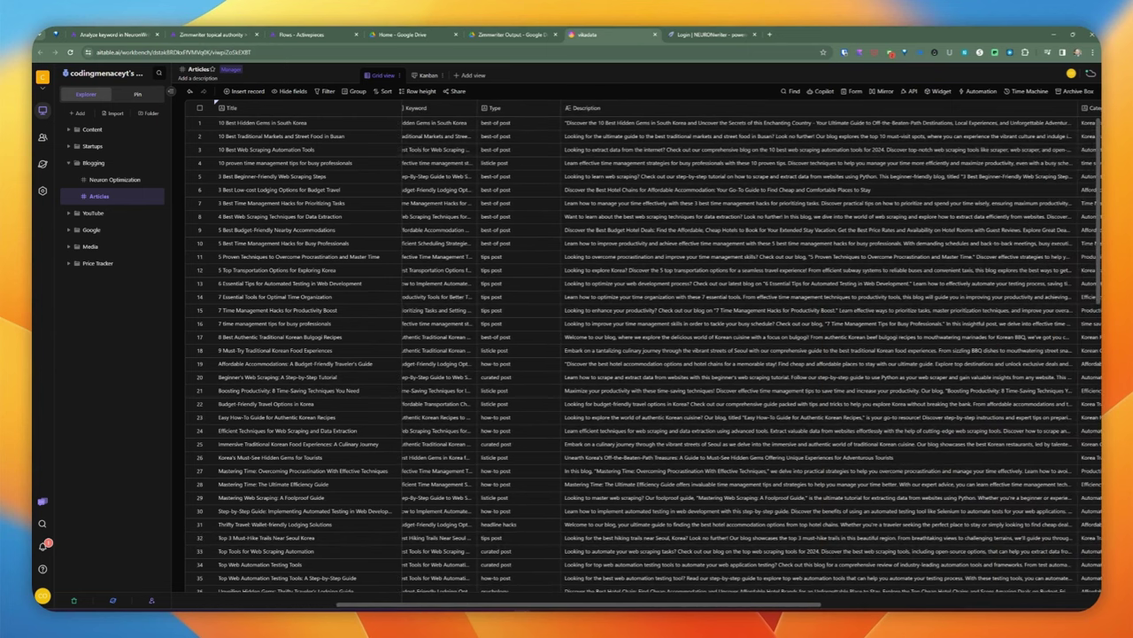
pyautogui.click(578, 108)
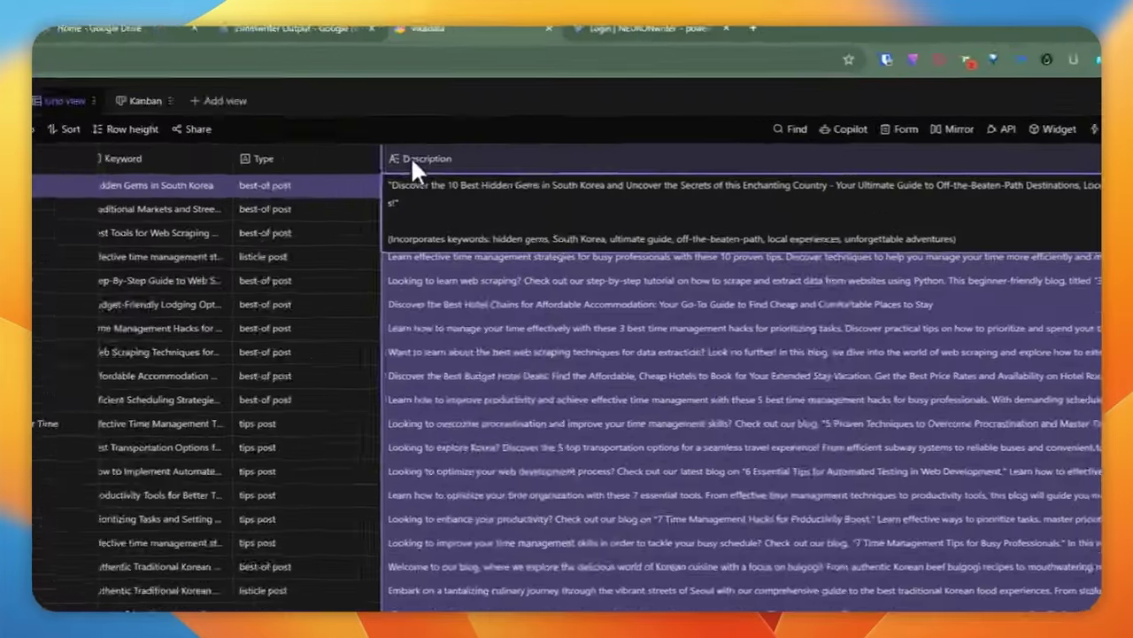
pyautogui.doubleClick(576, 108)
pyautogui.click(655, 235)
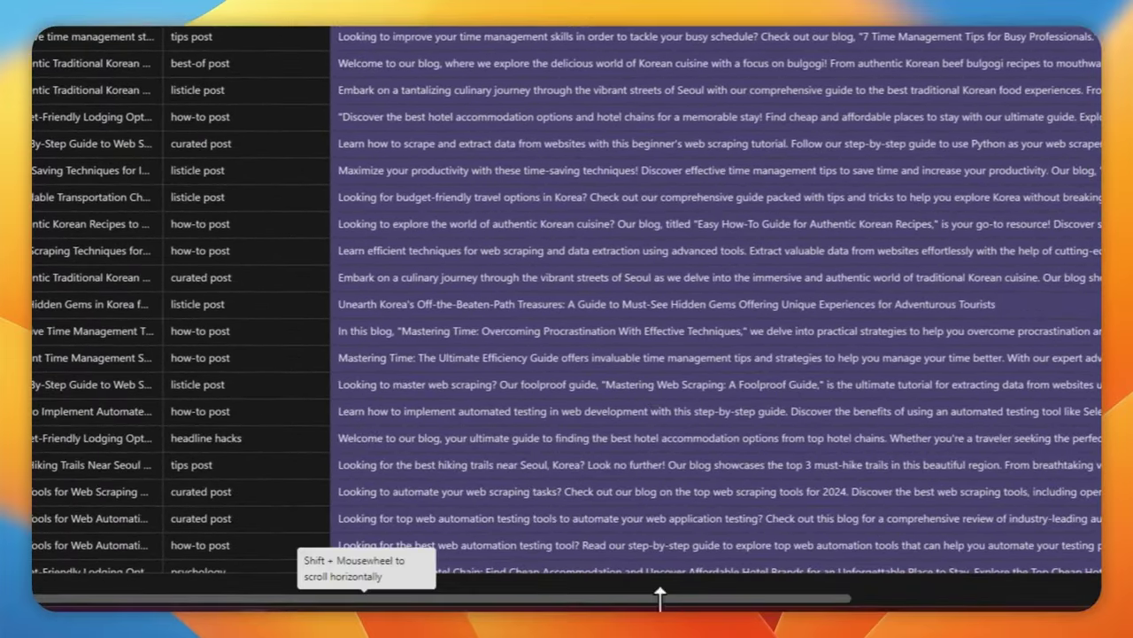
# Inspect the field settings of Article and DateAdded in the Articles datasheet, closing each without changes
pyautogui.moveTo(660, 598); pyautogui.dragTo(1074, 603)
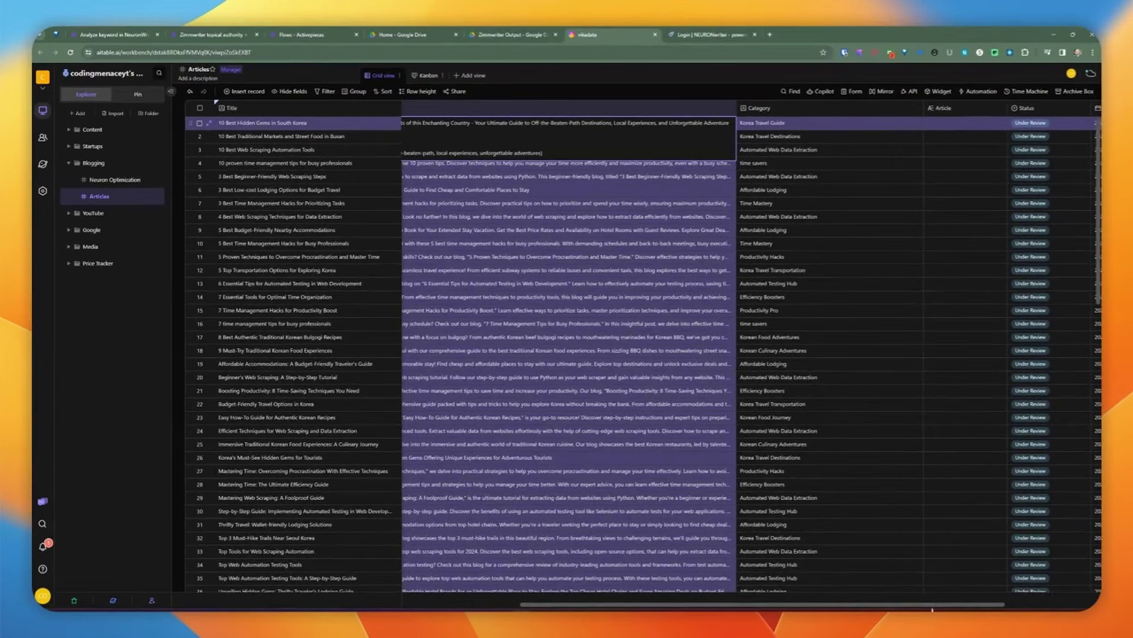
pyautogui.moveTo(946, 605); pyautogui.dragTo(1013, 604)
pyautogui.doubleClick(861, 126)
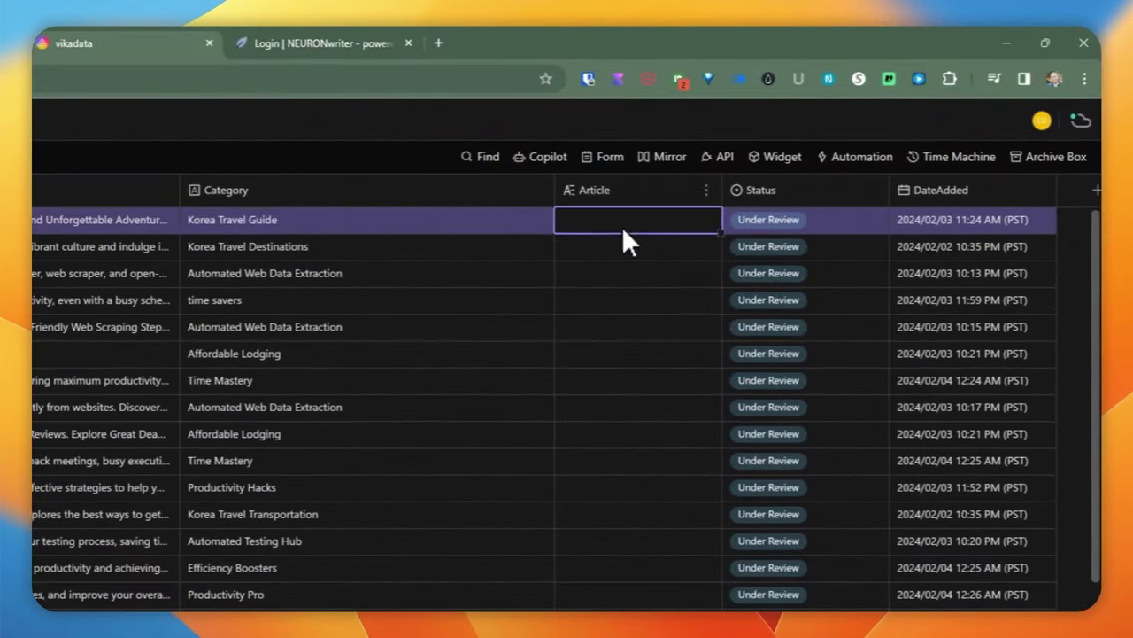
pyautogui.click(612, 272)
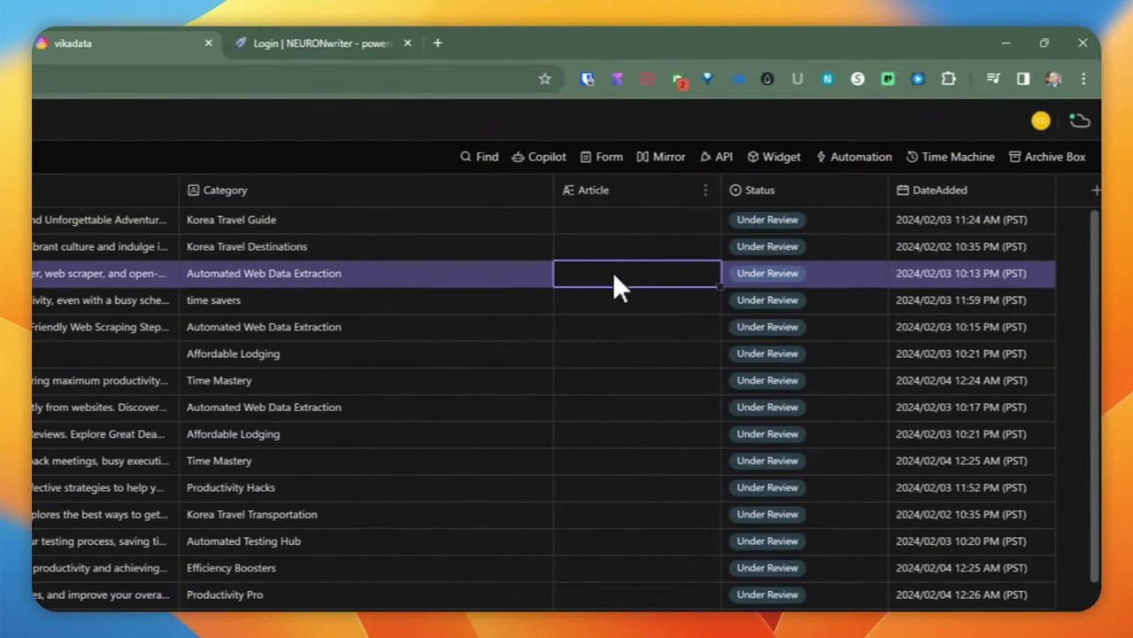
pyautogui.doubleClick(586, 187)
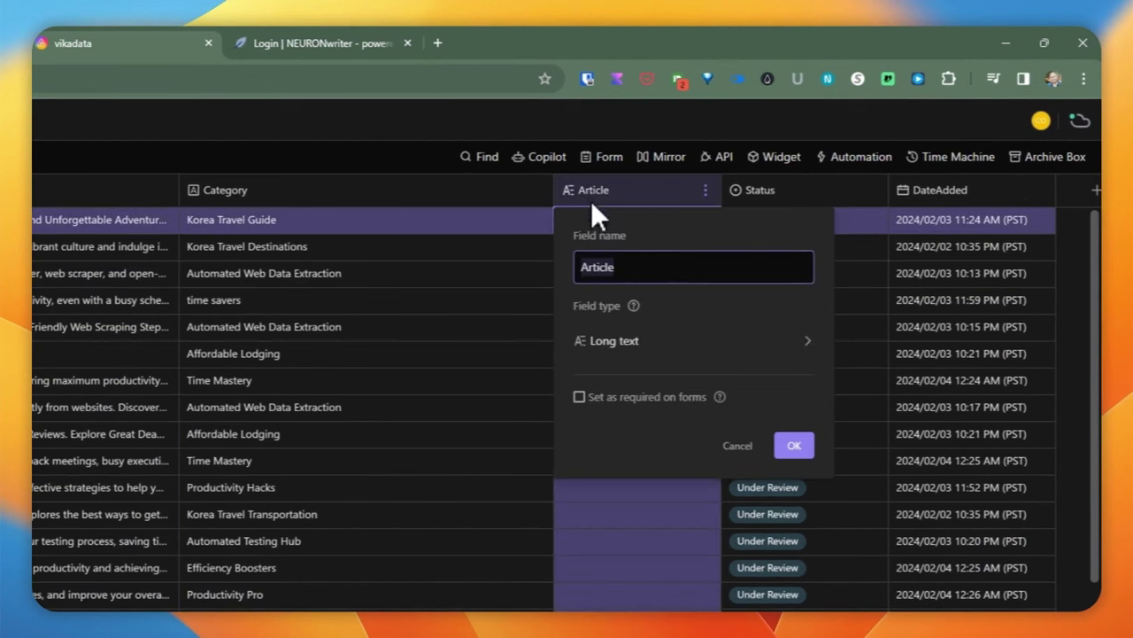
pyautogui.click(736, 446)
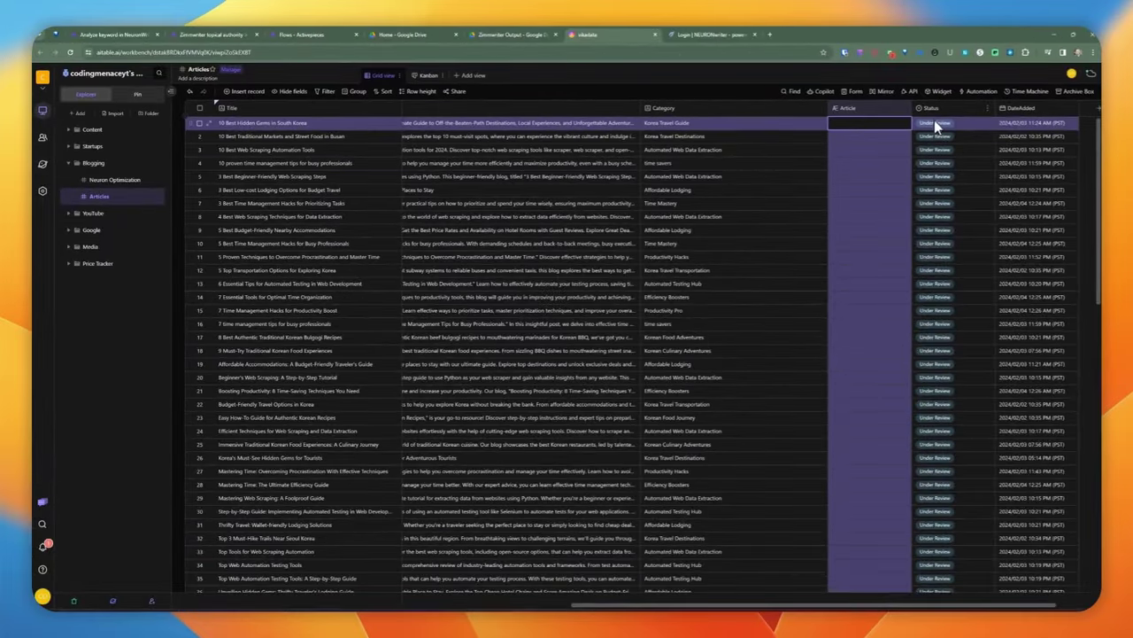
pyautogui.click(1007, 114)
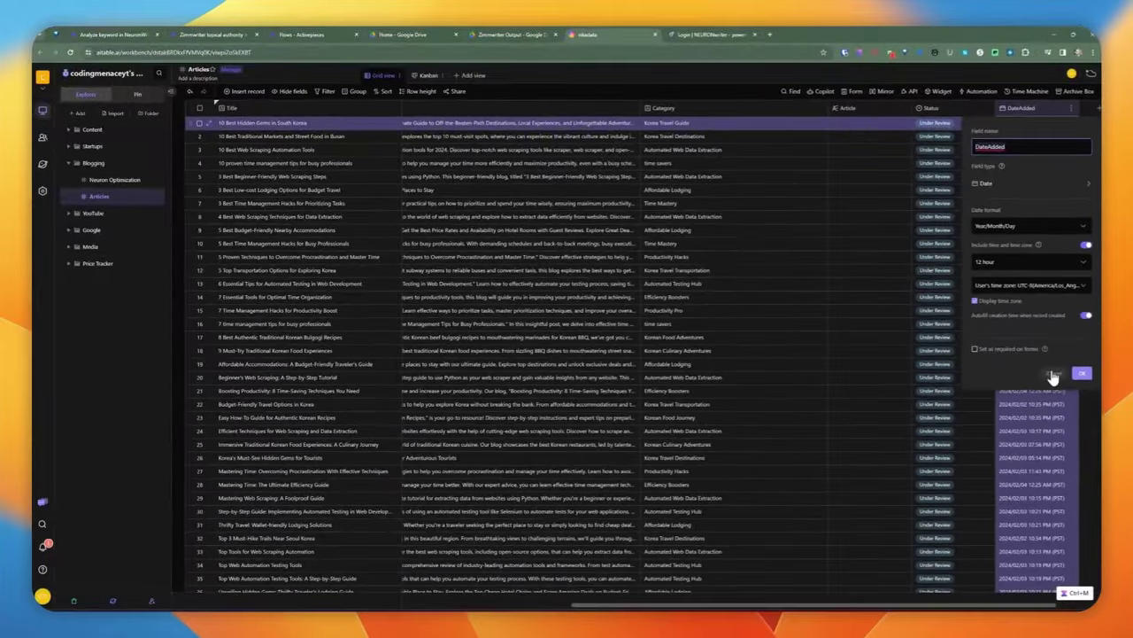
pyautogui.click(1017, 478)
# Review the "Find by keyword in #Neuron Optimization" step's action, datasheet and the Keyword filter based on the webhook's longTailKeyword
pyautogui.scroll(-3, 913, 238)
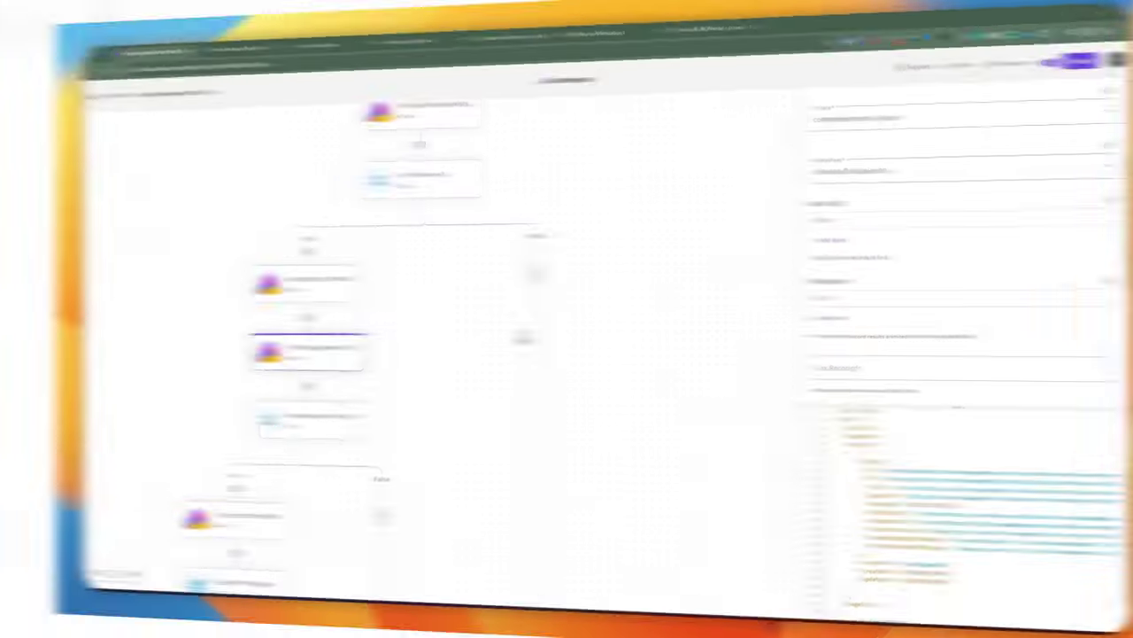
pyautogui.scroll(2, 1040, 273)
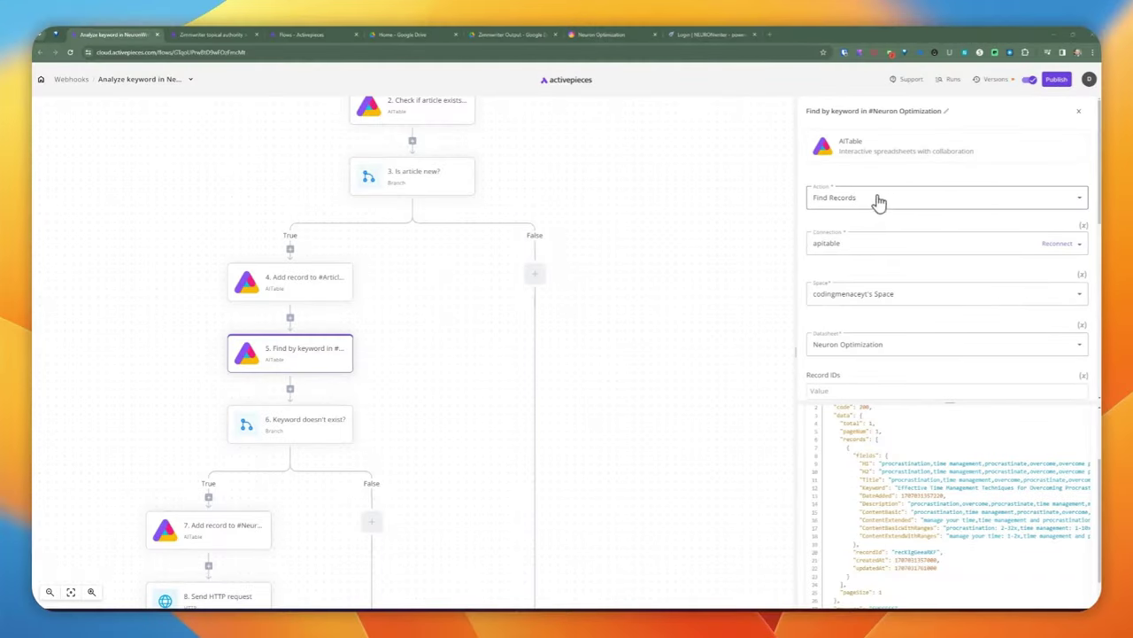
pyautogui.scroll(-1, 867, 221)
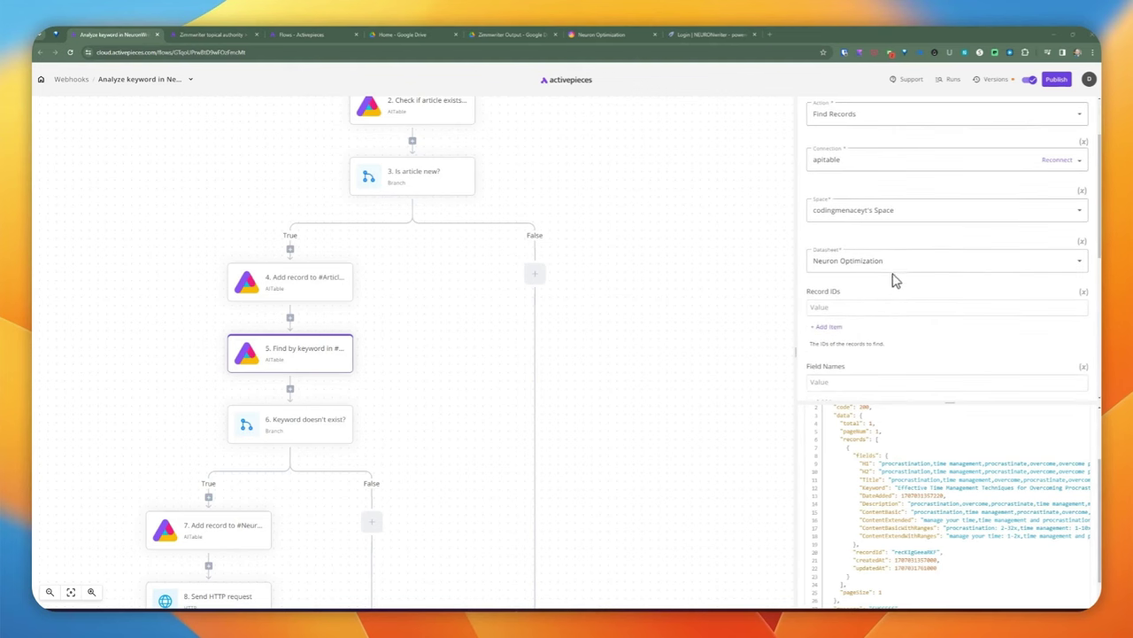
pyautogui.scroll(-4, 881, 270)
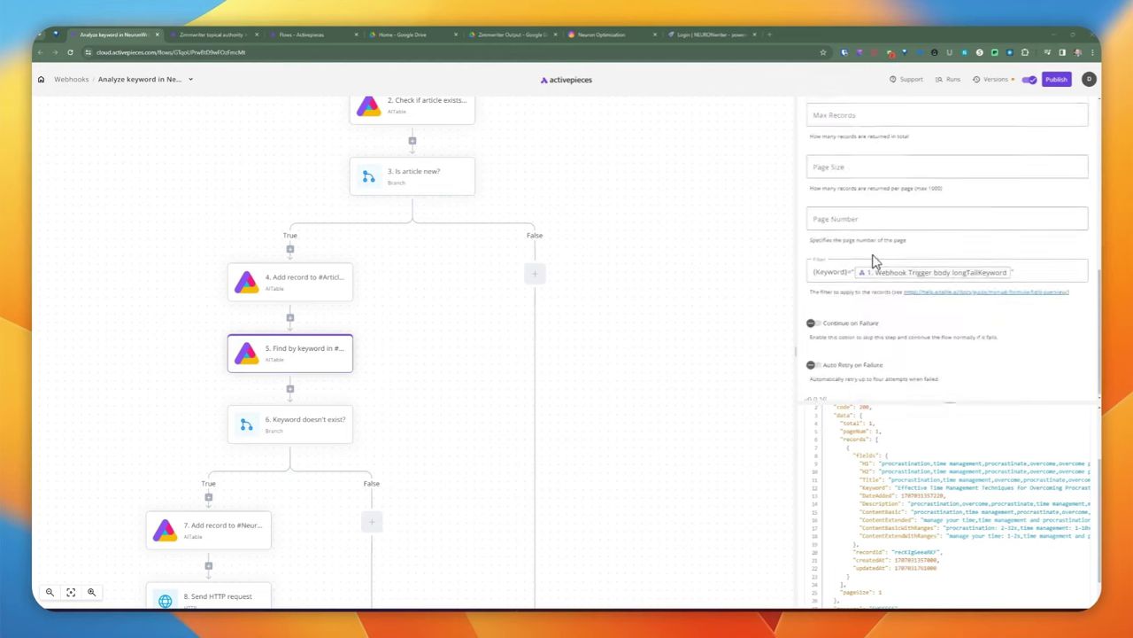
pyautogui.moveTo(844, 265); pyautogui.dragTo(814, 267)
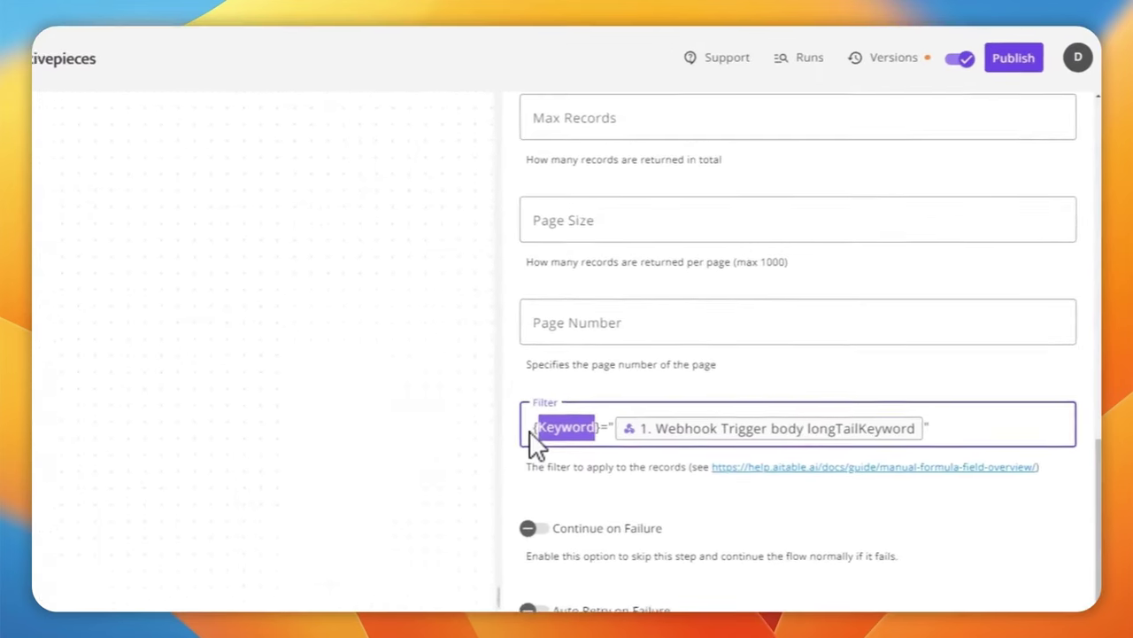
pyautogui.click(815, 265)
pyautogui.moveTo(524, 431); pyautogui.dragTo(588, 431)
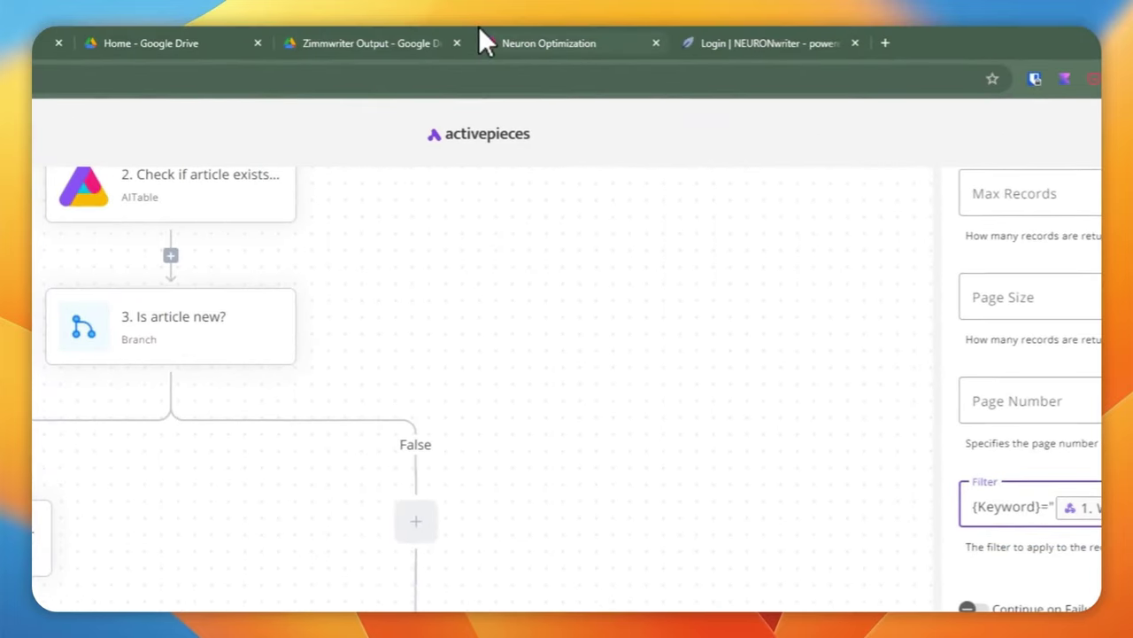
# Switch to AITable's Neuron Optimization datasheet and examine the Keyword column, the heading and content term columns, and the first record's Title terms
pyautogui.click(479, 43)
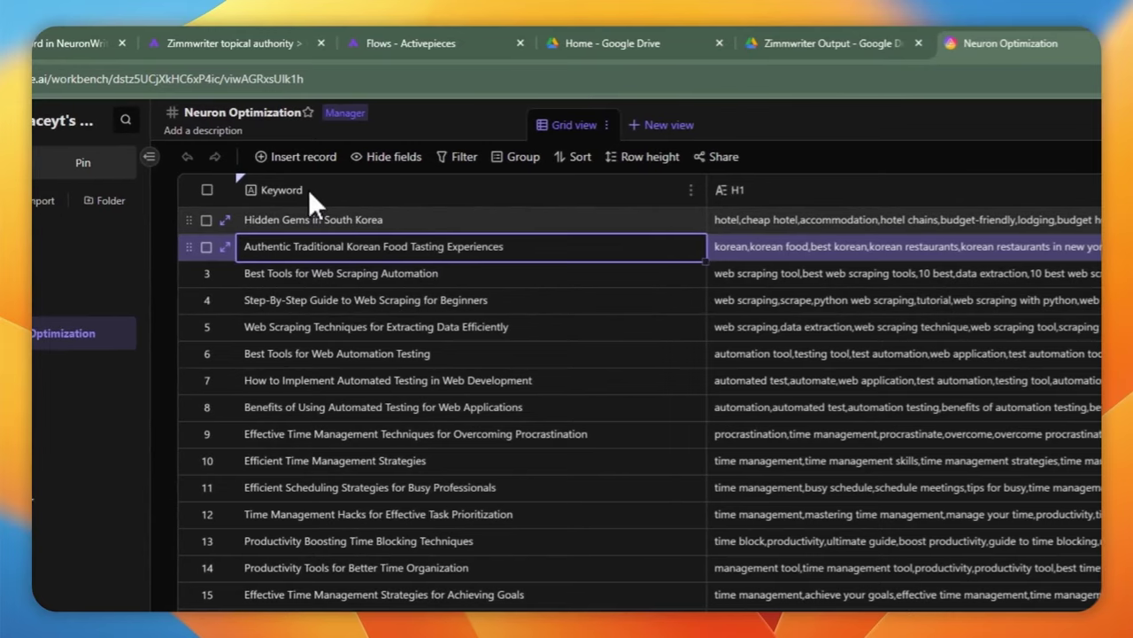
pyautogui.click(308, 188)
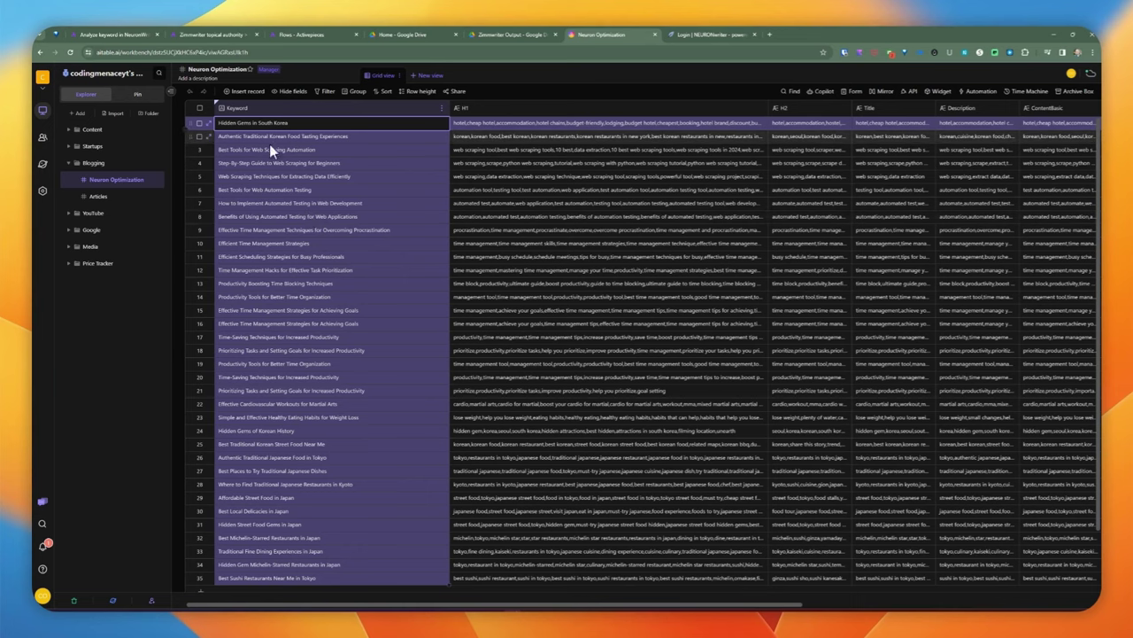
pyautogui.click(286, 163)
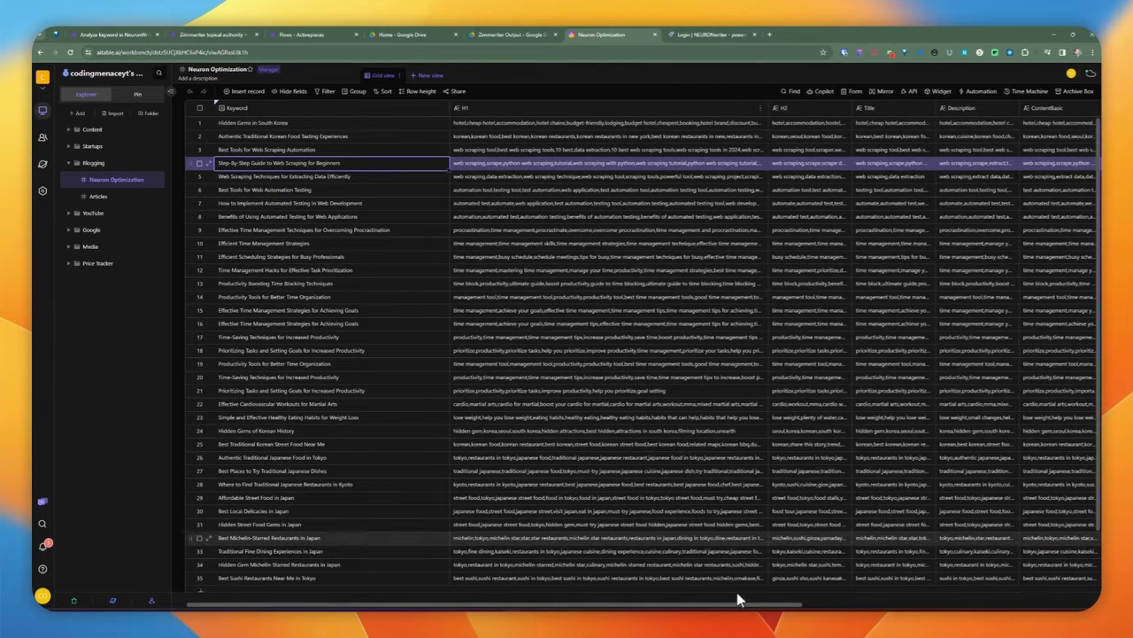
pyautogui.moveTo(741, 604); pyautogui.dragTo(903, 596)
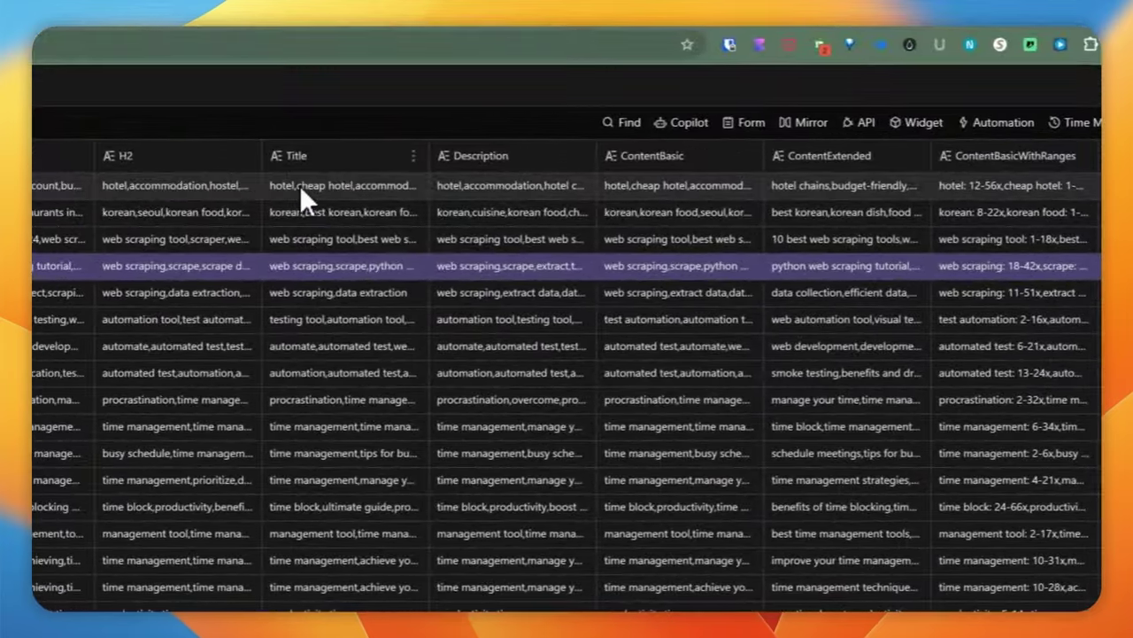
pyautogui.doubleClick(299, 185)
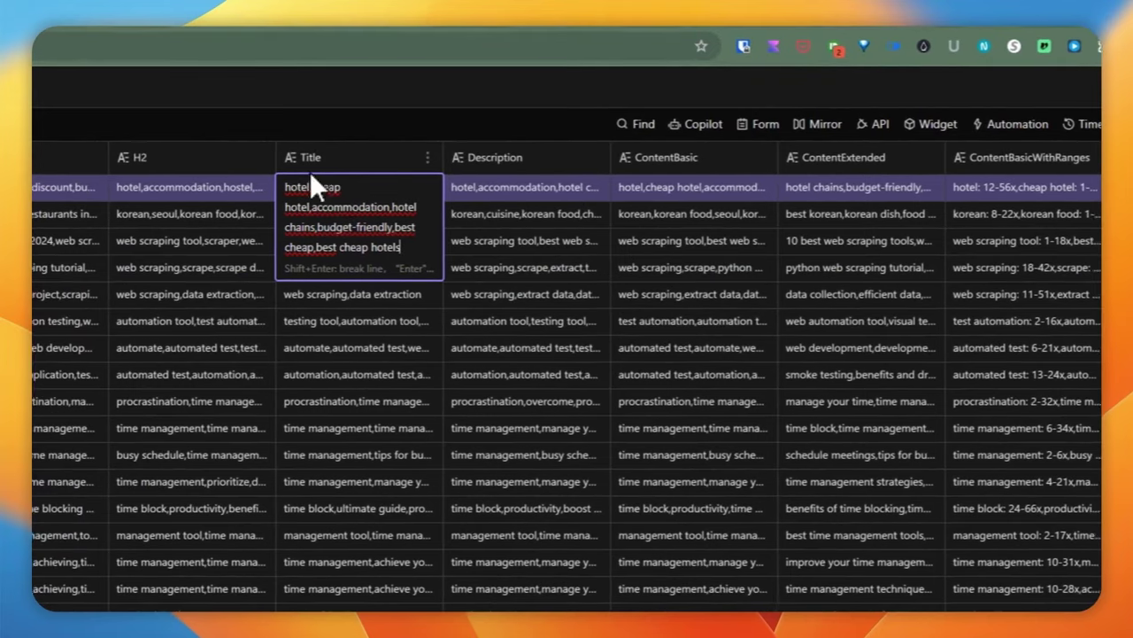
pyautogui.click(339, 295)
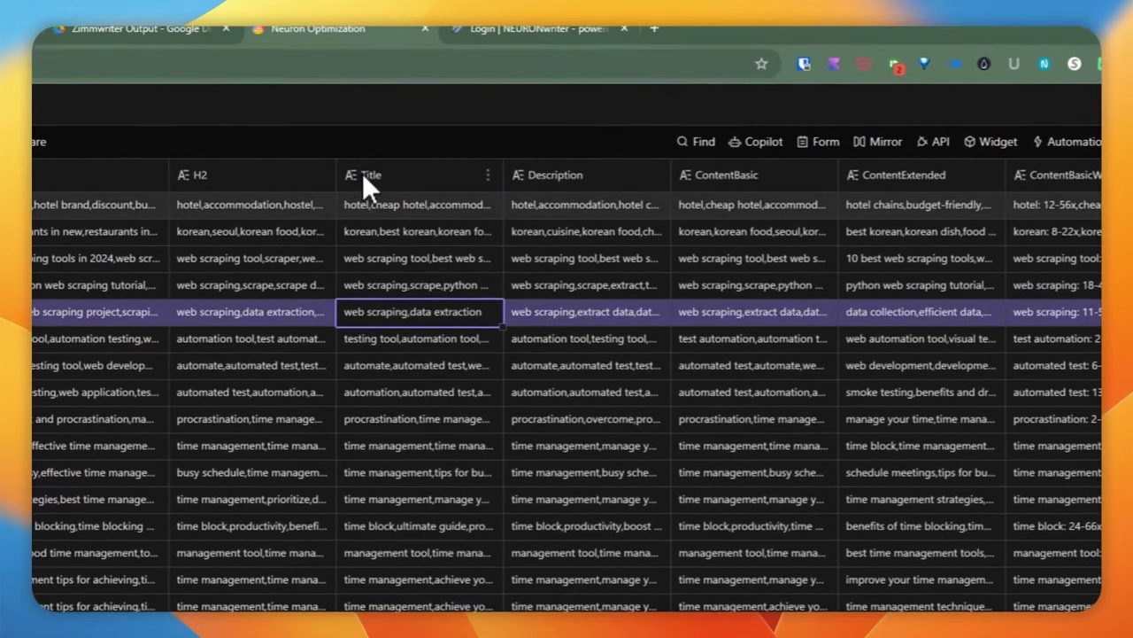
# Inspect the Title field's settings in the Neuron Optimization datasheet, close them without changes, and return to the Keyword column
pyautogui.doubleClick(362, 157)
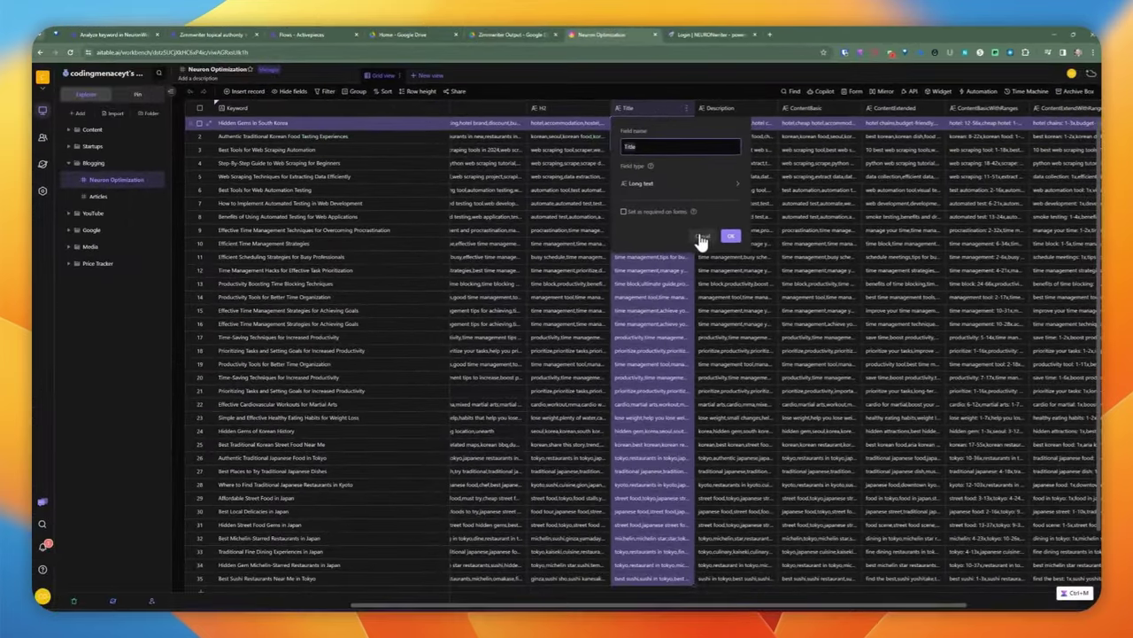
pyautogui.click(703, 236)
pyautogui.moveTo(658, 605); pyautogui.dragTo(308, 242)
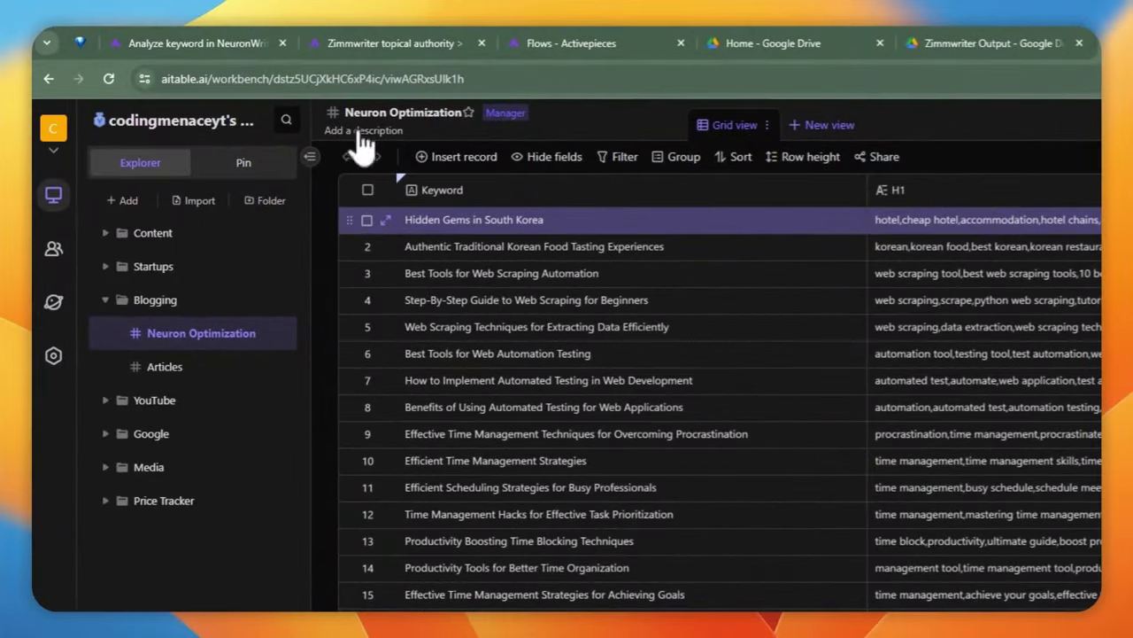
# Switch back to the Activepieces flow and examine the total and the record fields in the "Find by keyword in #Neuron Optimization" sample output
pyautogui.click(183, 43)
pyautogui.click(488, 479)
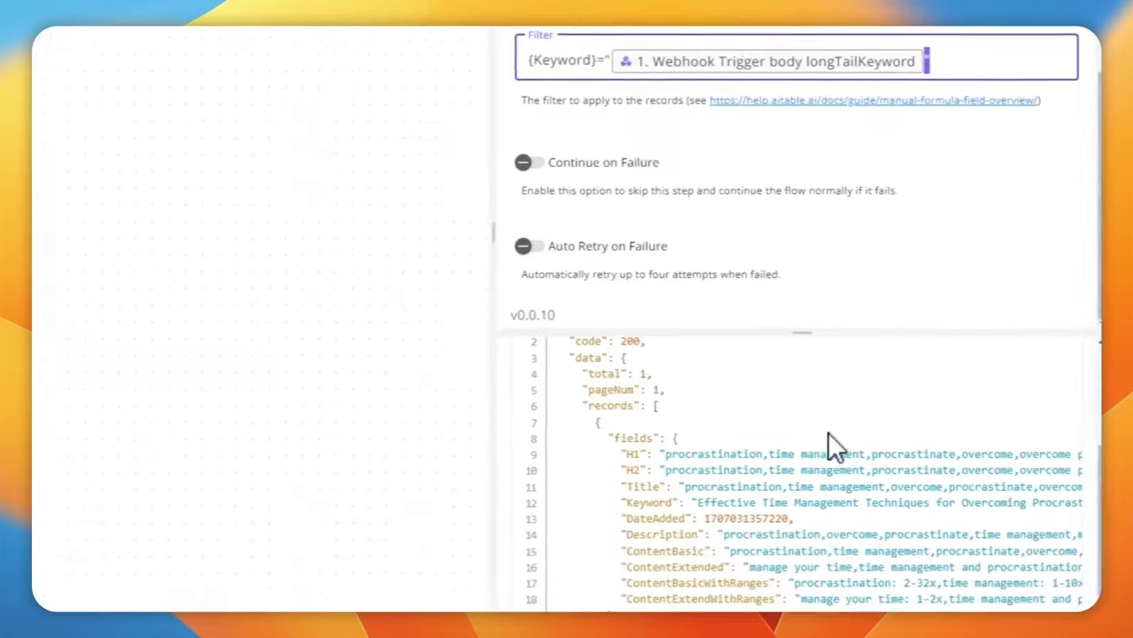
pyautogui.scroll(3, 833, 438)
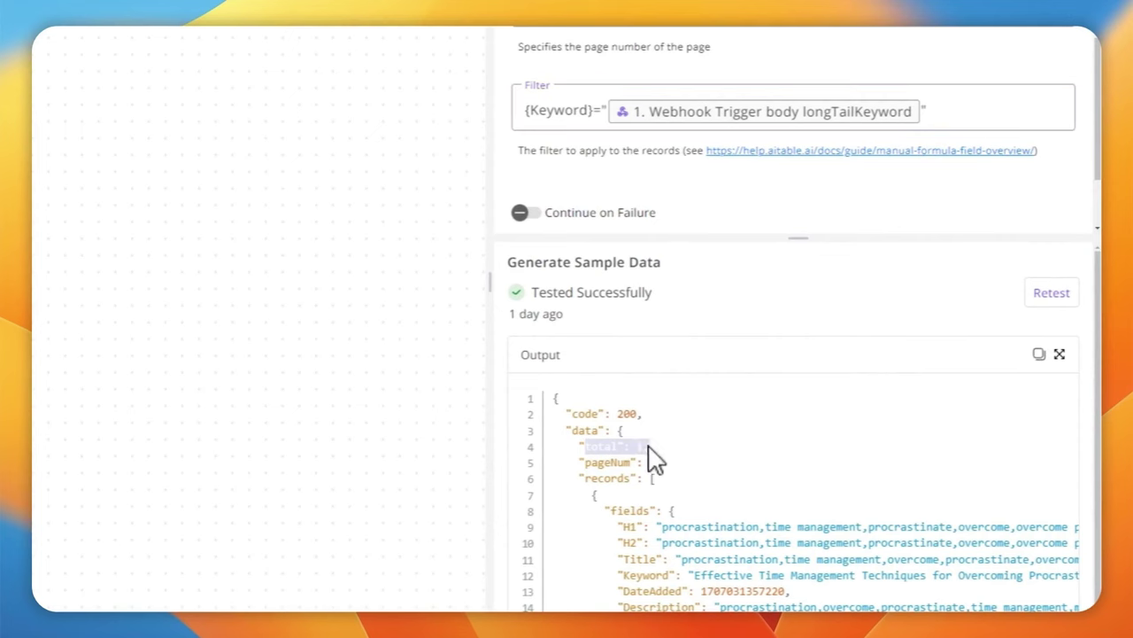
pyautogui.moveTo(599, 495); pyautogui.dragTo(668, 527)
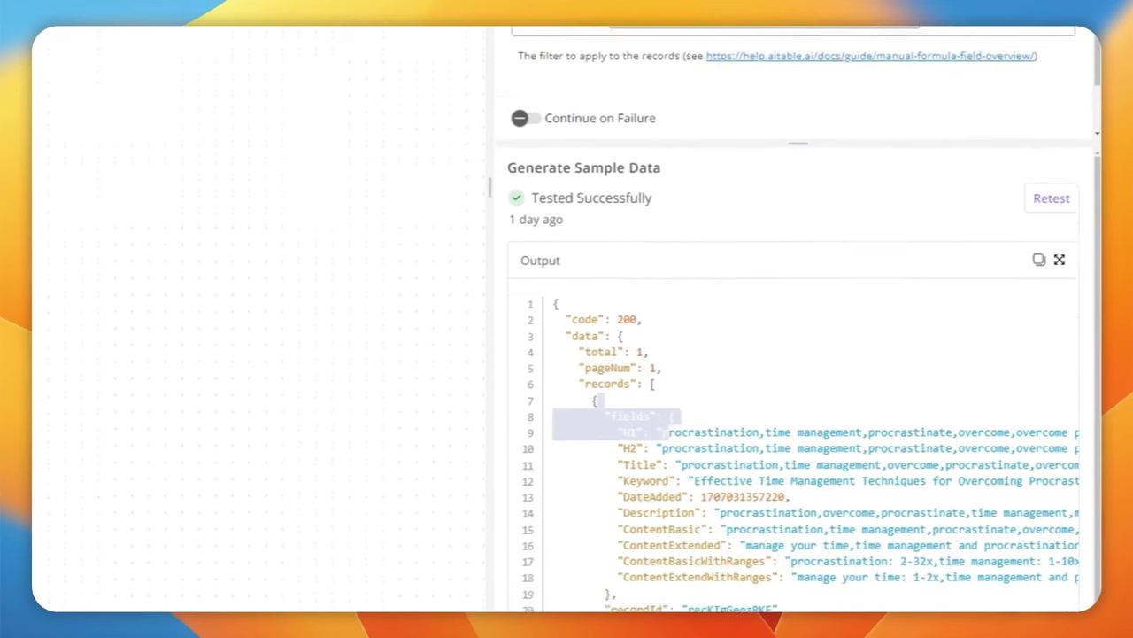
pyautogui.moveTo(668, 432); pyautogui.dragTo(668, 509)
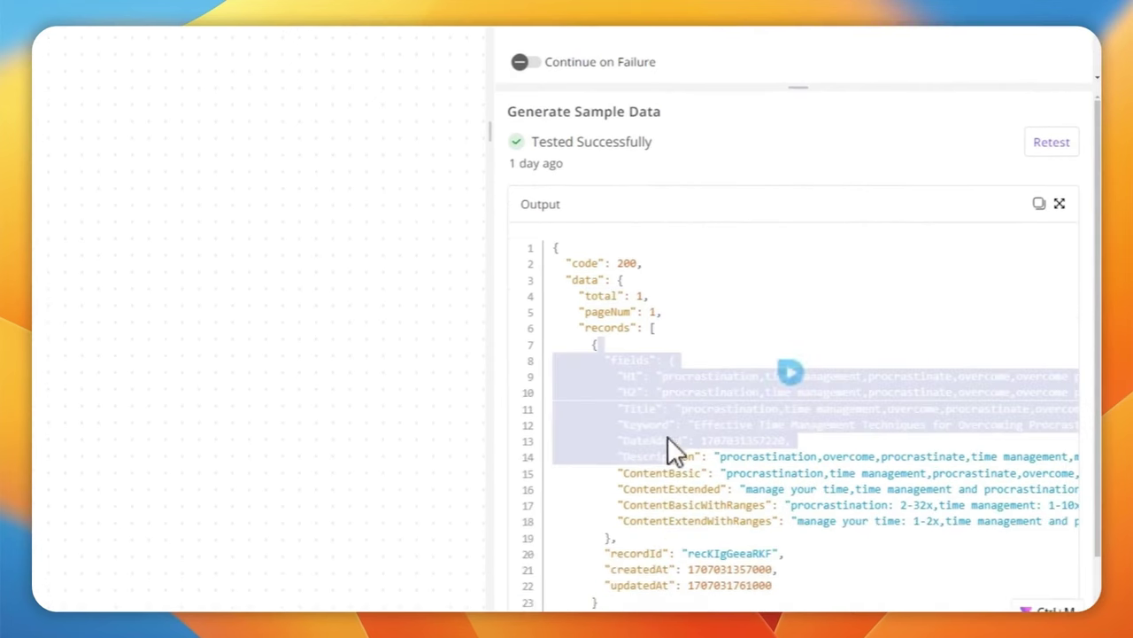
# Review the "Keyword doesn't exist?" branch condition and the field mappings of the "Add record to #Neuron Optimization" step
pyautogui.click(319, 482)
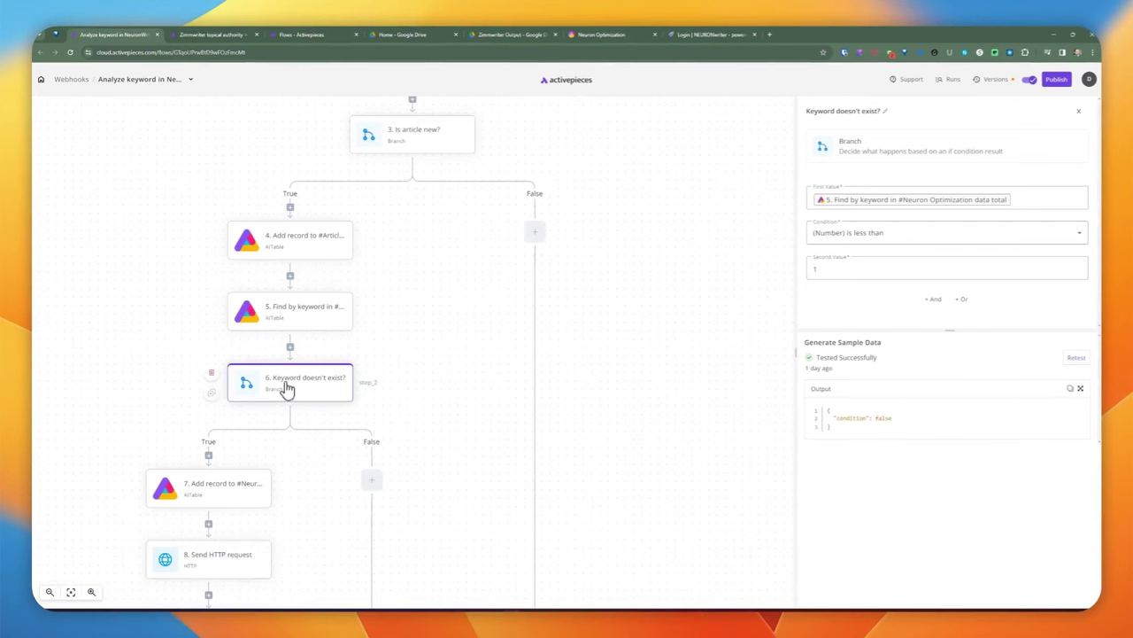
pyautogui.scroll(-3, 287, 434)
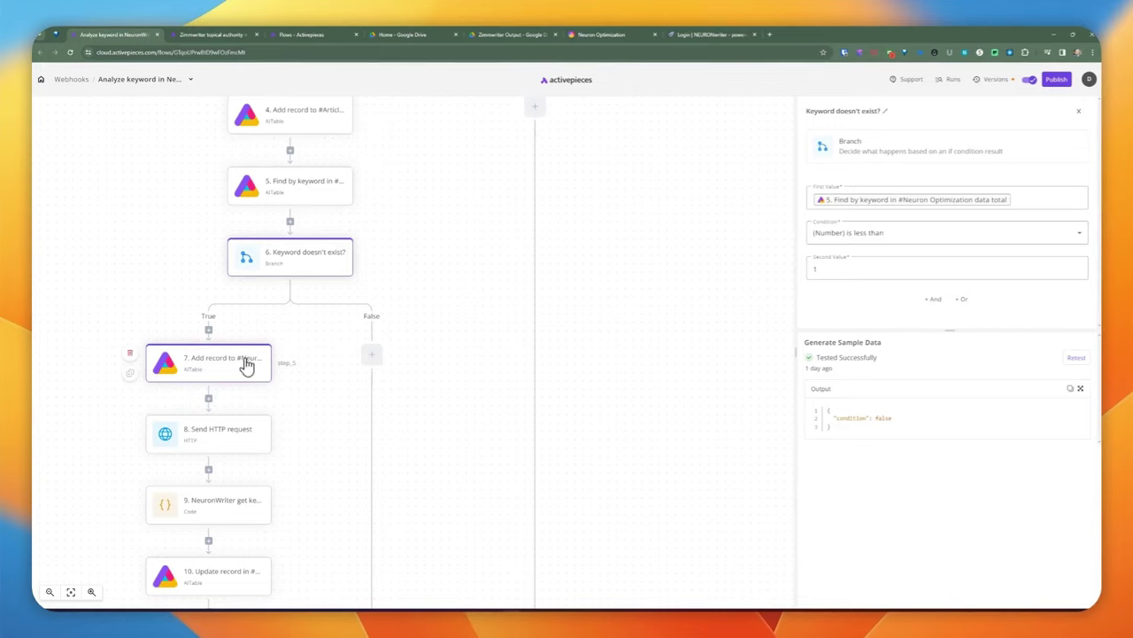
pyautogui.click(236, 363)
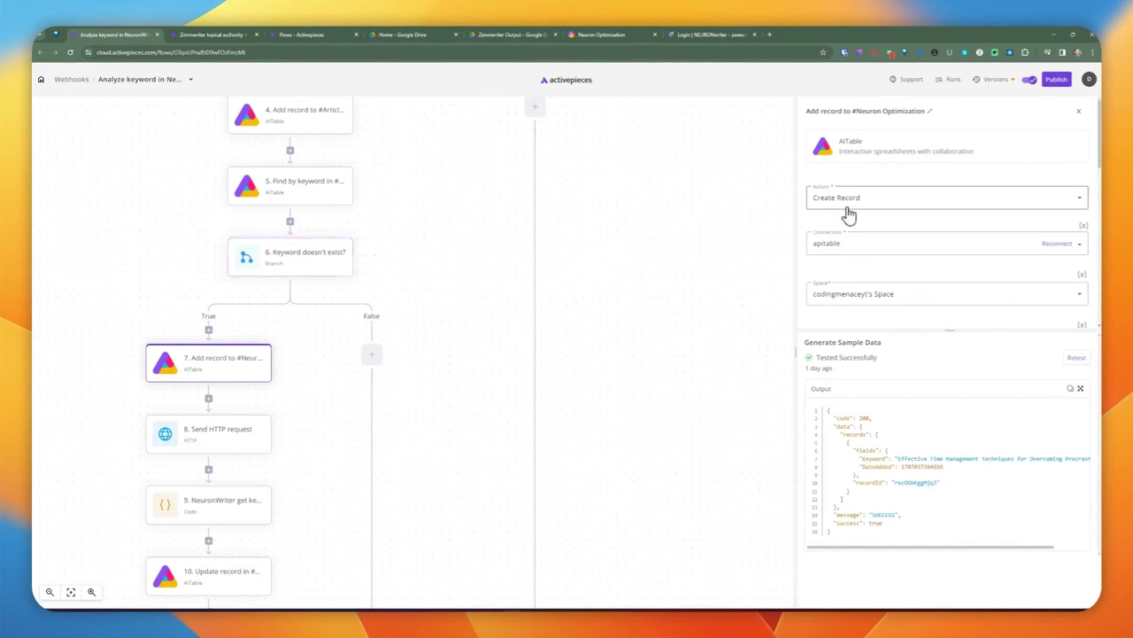
pyautogui.scroll(-2, 852, 232)
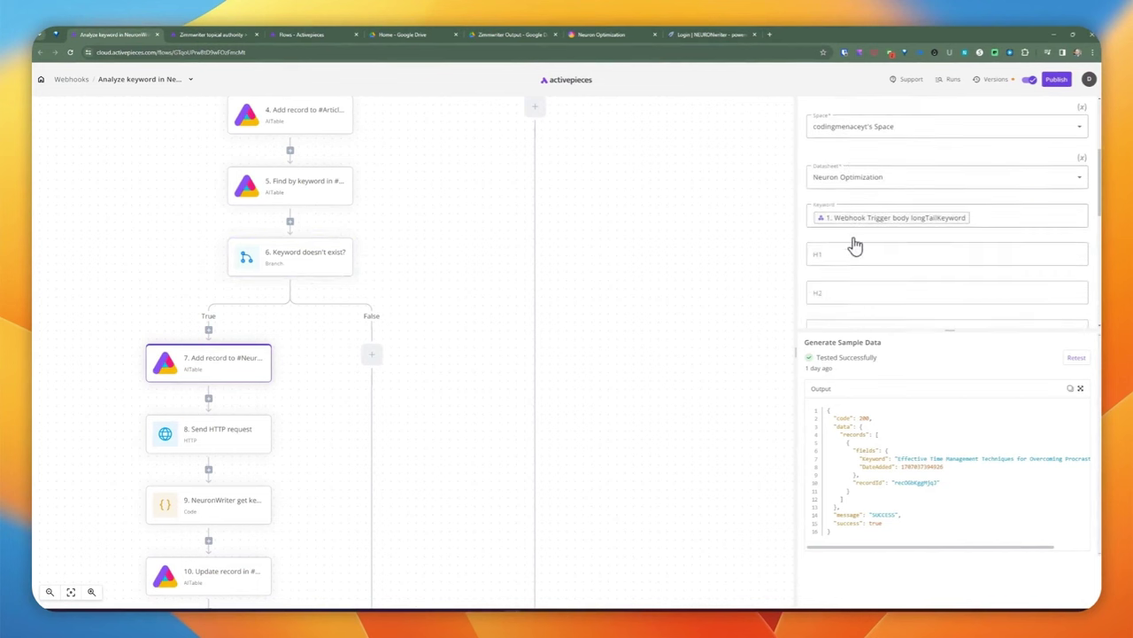
pyautogui.click(925, 232)
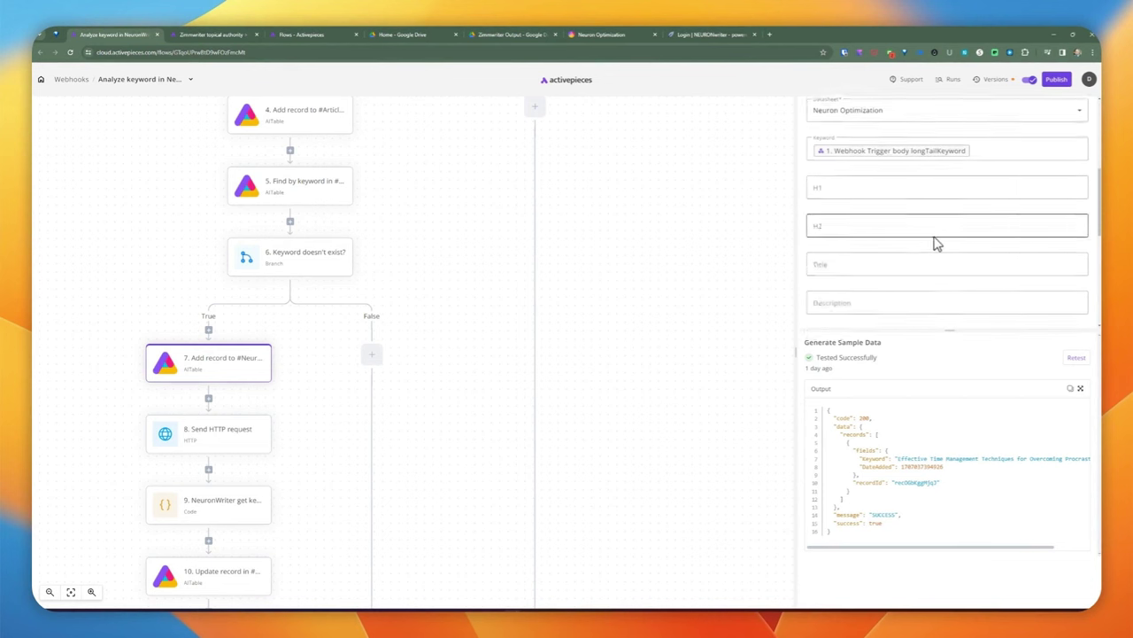
pyautogui.scroll(-1, 935, 243)
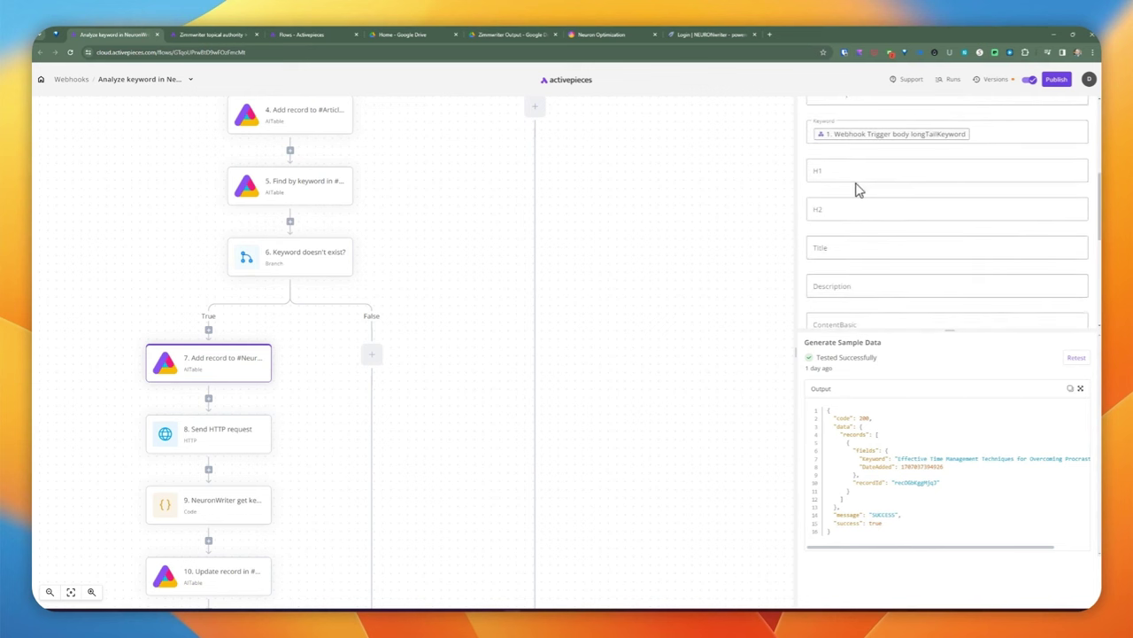
pyautogui.scroll(-1, 871, 188)
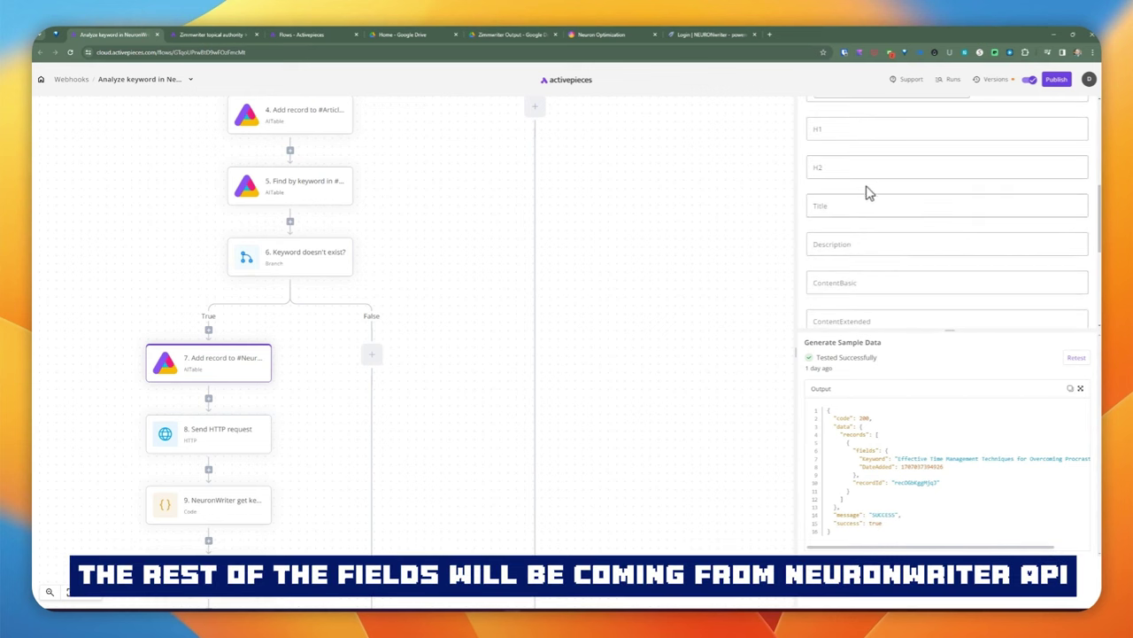
pyautogui.scroll(-1, 328, 293)
pyautogui.scroll(-1, 810, 253)
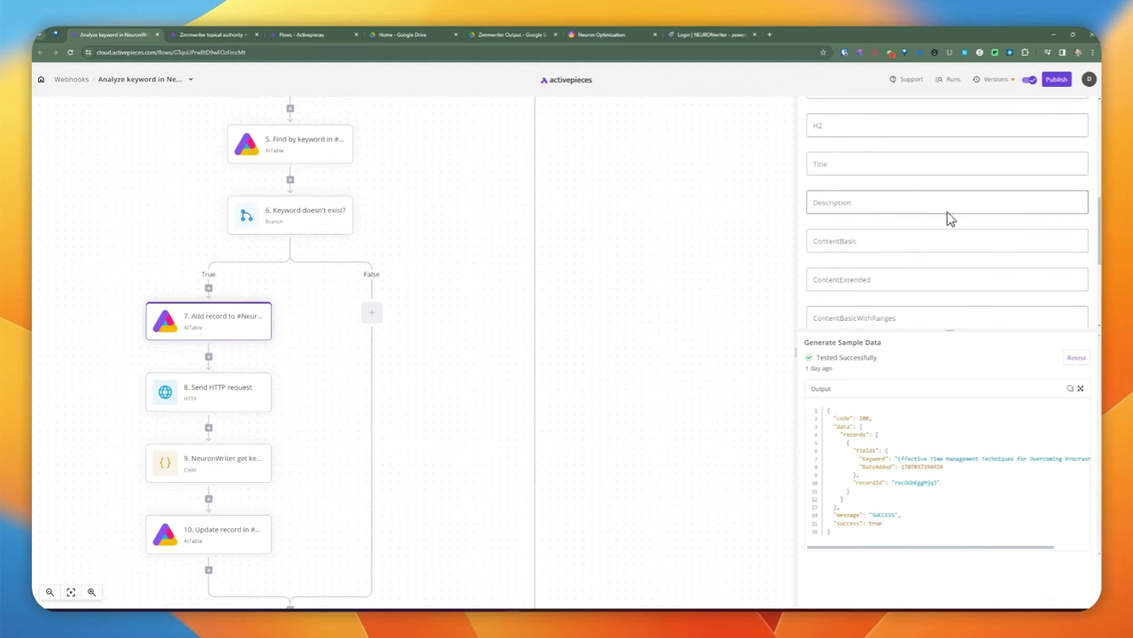
# Recheck the action, datasheet and Keyword mapping of the "Add record to #Neuron Optimization" step in an enlarged settings area
pyautogui.scroll(5, 948, 218)
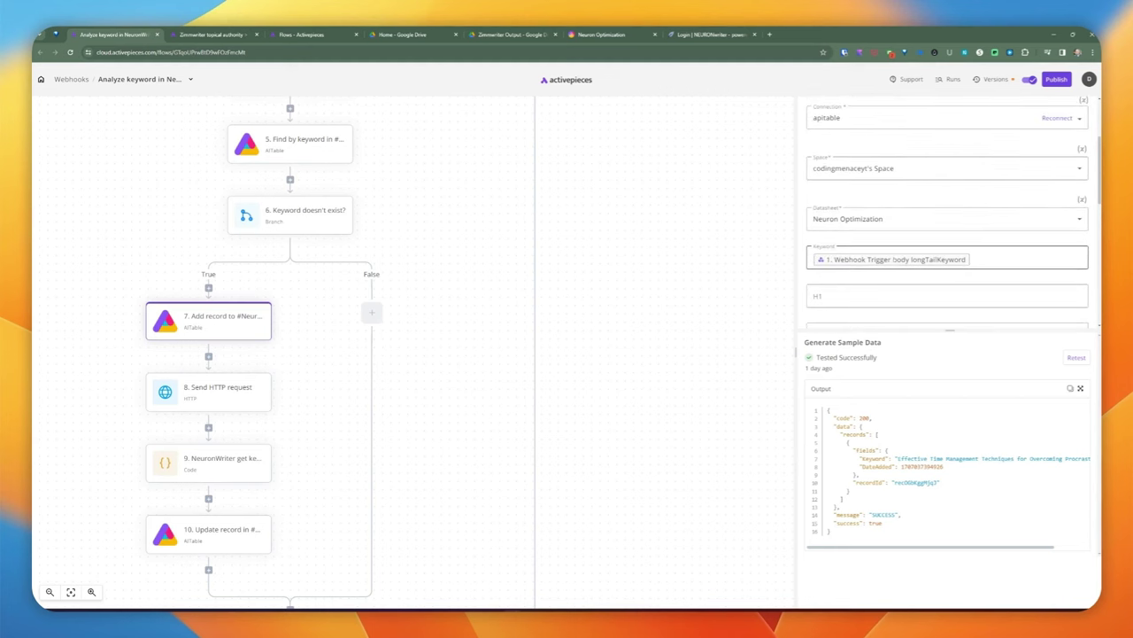
pyautogui.scroll(2, 862, 193)
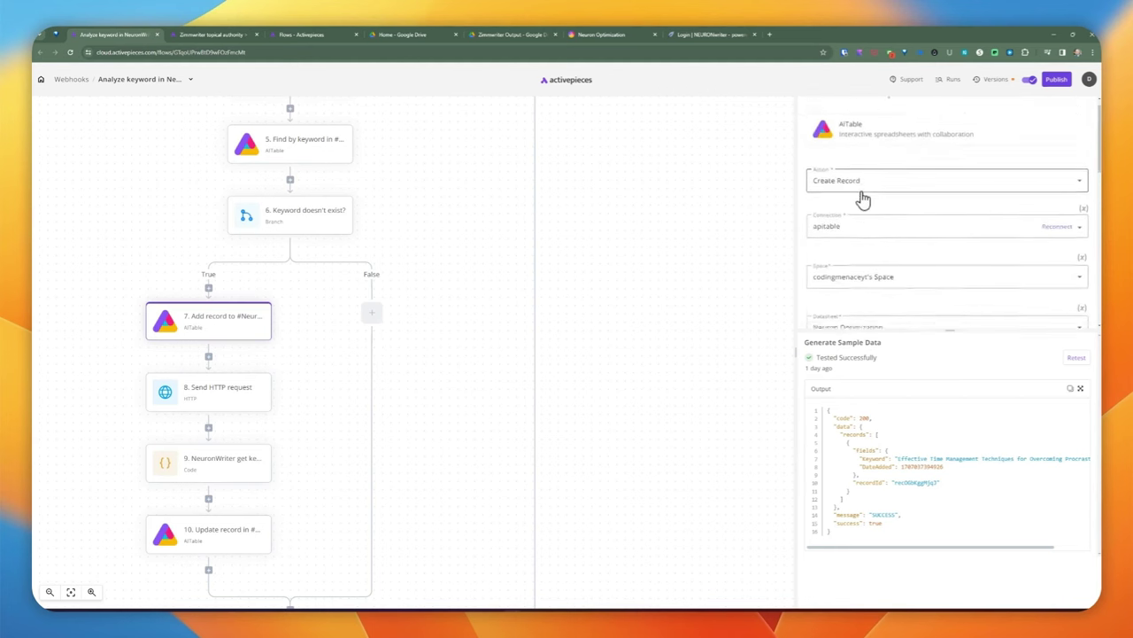
pyautogui.scroll(-1, 885, 230)
pyautogui.moveTo(949, 331); pyautogui.dragTo(943, 439)
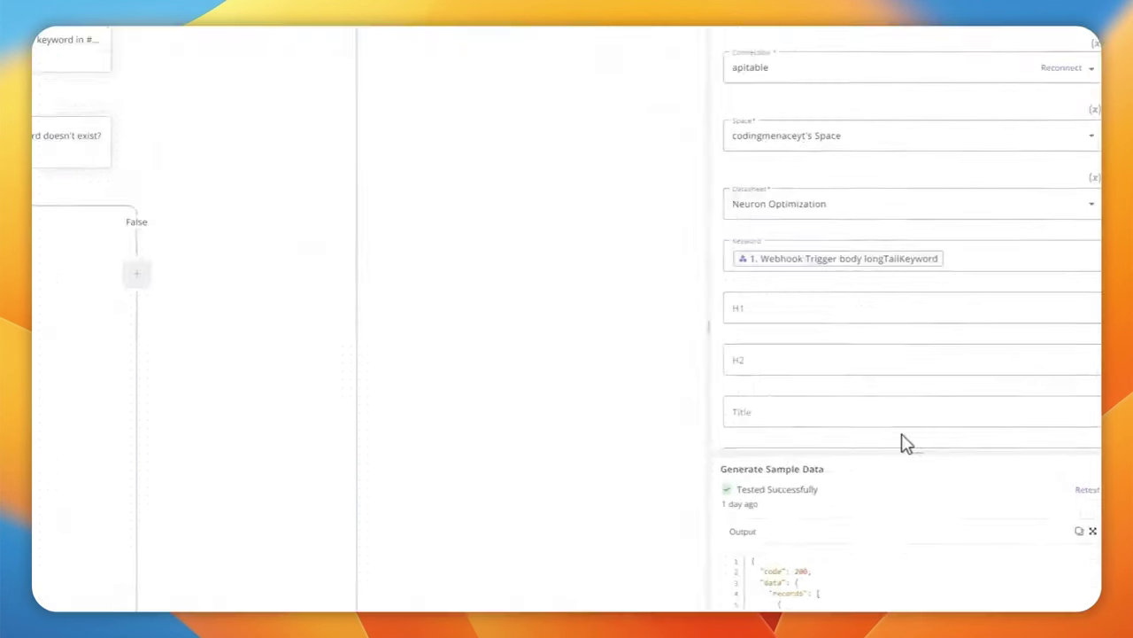
pyautogui.scroll(-4, 919, 301)
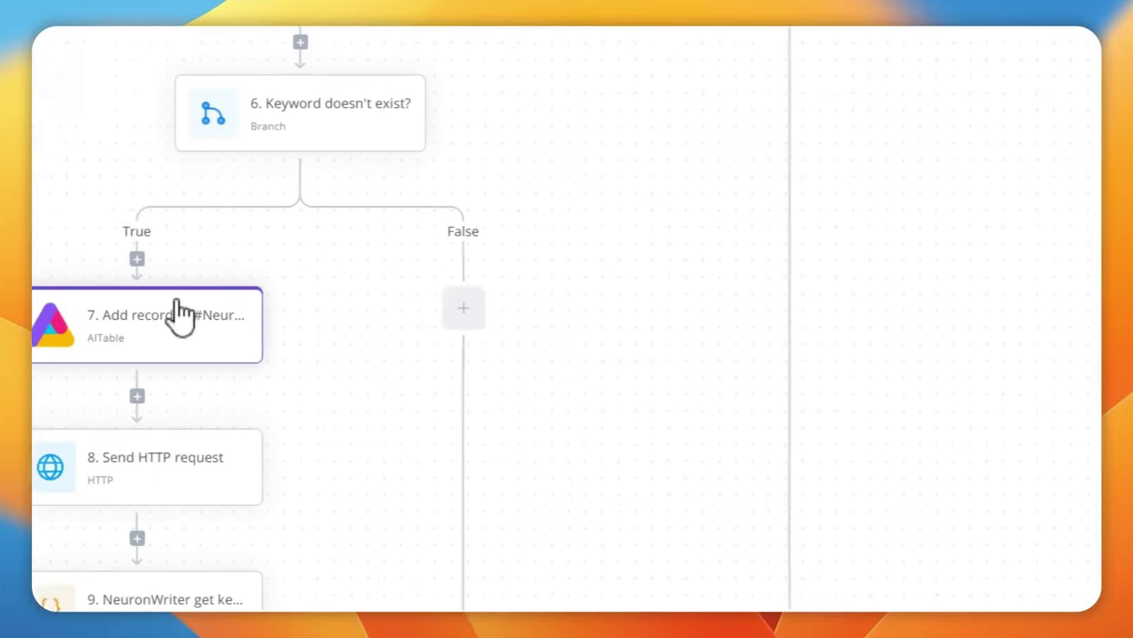
pyautogui.scroll(-2, 299, 455)
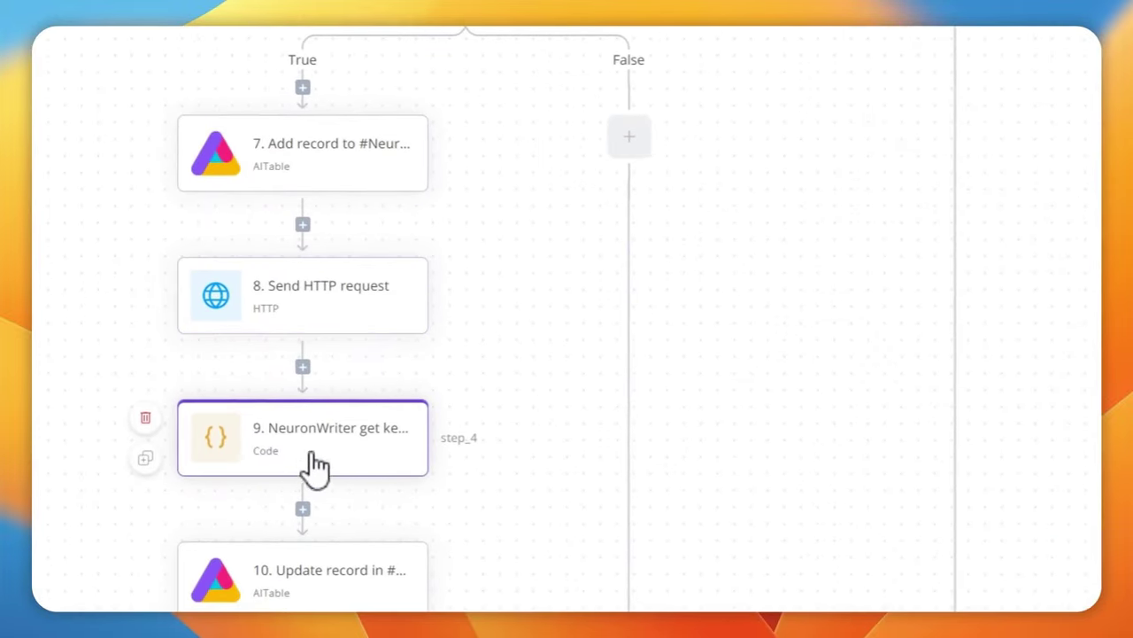
# Reopen the "Add record to #Neuron Optimization" step, review its fields through DateAdded, and copy the recordId from its sample output
pyautogui.click(284, 169)
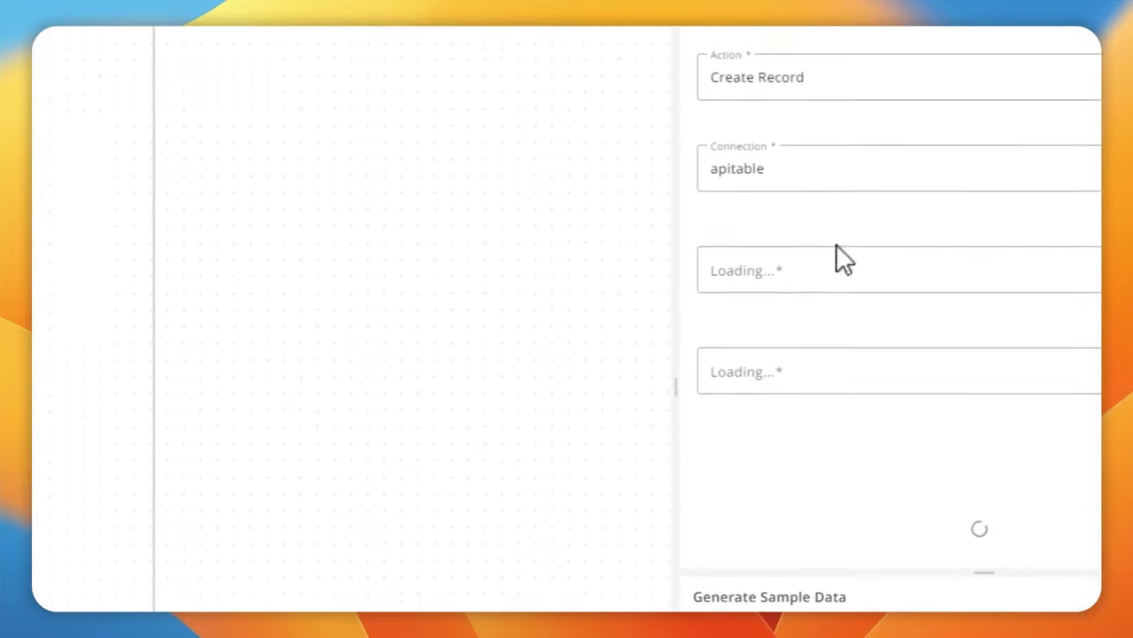
pyautogui.scroll(-10, 793, 280)
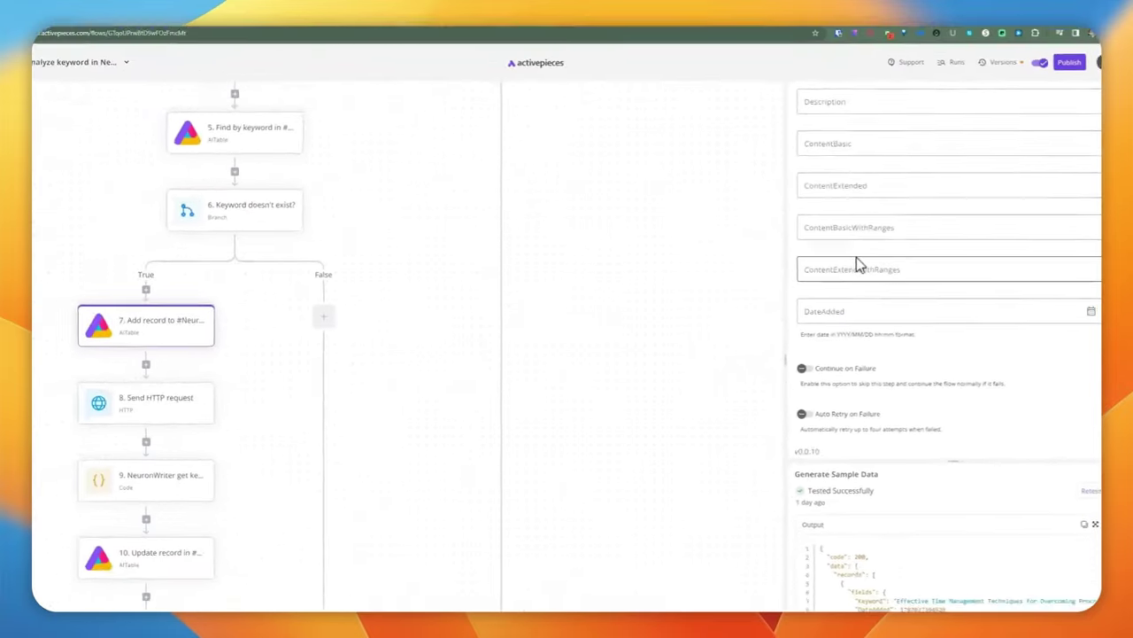
pyautogui.scroll(-2, 933, 593)
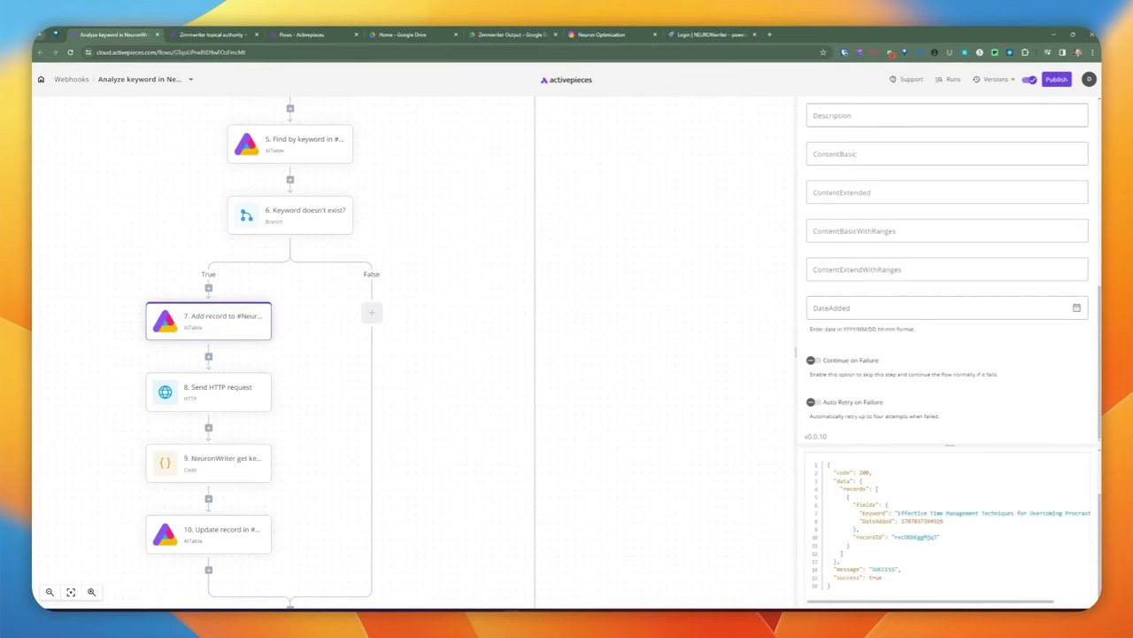
pyautogui.moveTo(873, 537); pyautogui.dragTo(942, 537)
pyautogui.hotkey('ctrl', 'c')
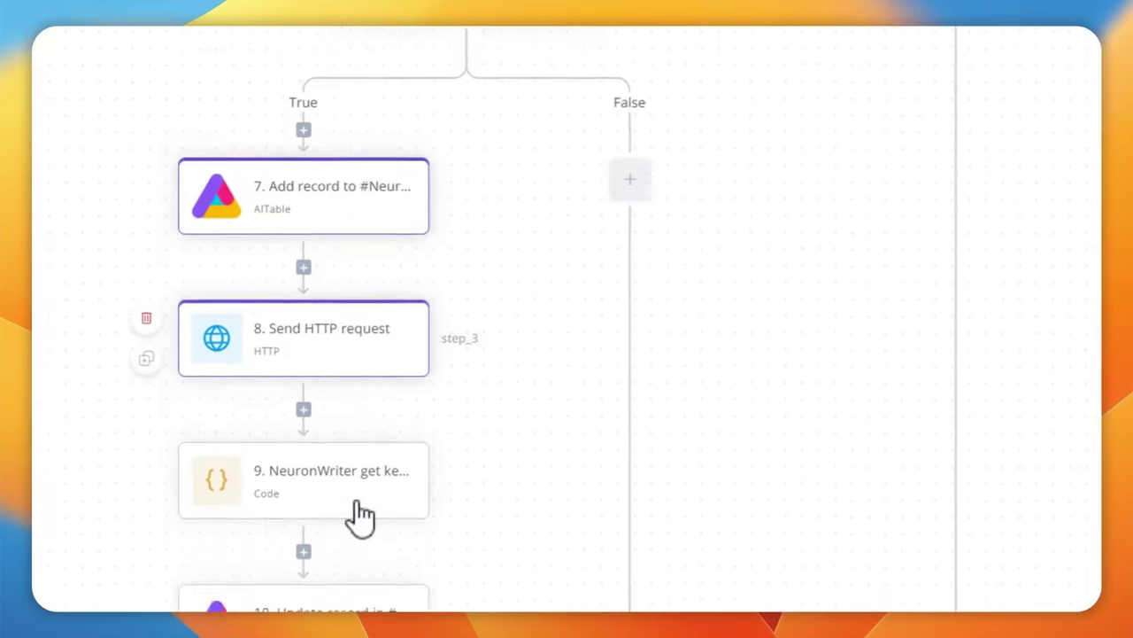
# Open the "Send HTTP request" step and examine its POST method and the NeuronWriter URL ending in new-query
pyautogui.click(366, 352)
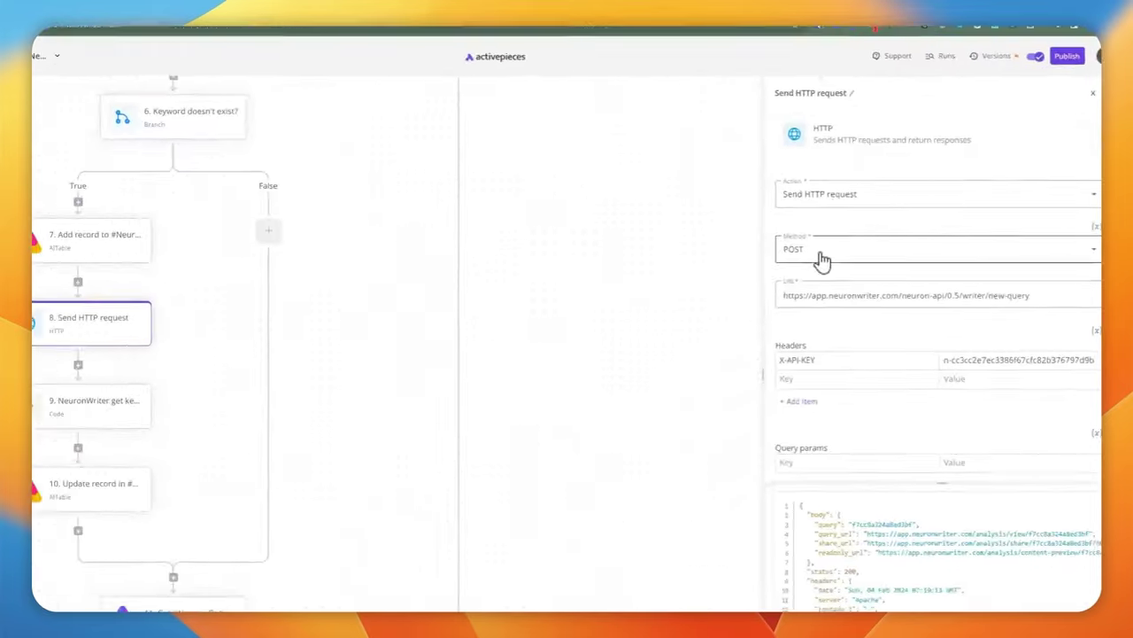
pyautogui.click(1030, 294)
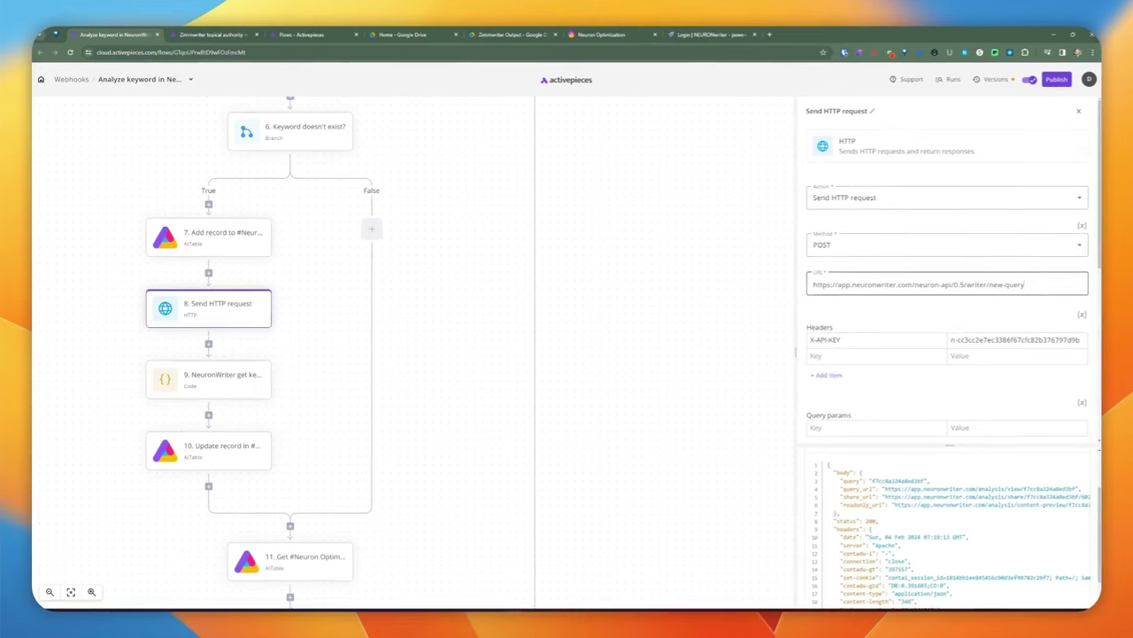
pyautogui.moveTo(1030, 295); pyautogui.dragTo(813, 284)
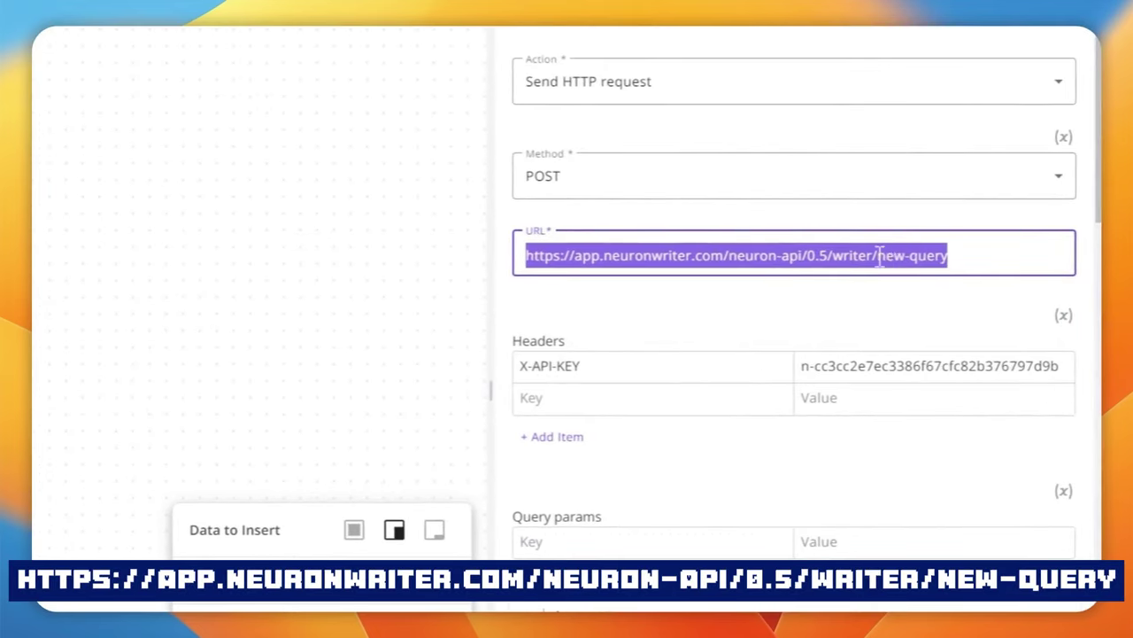
pyautogui.click(989, 284)
pyautogui.moveTo(885, 255); pyautogui.dragTo(990, 255)
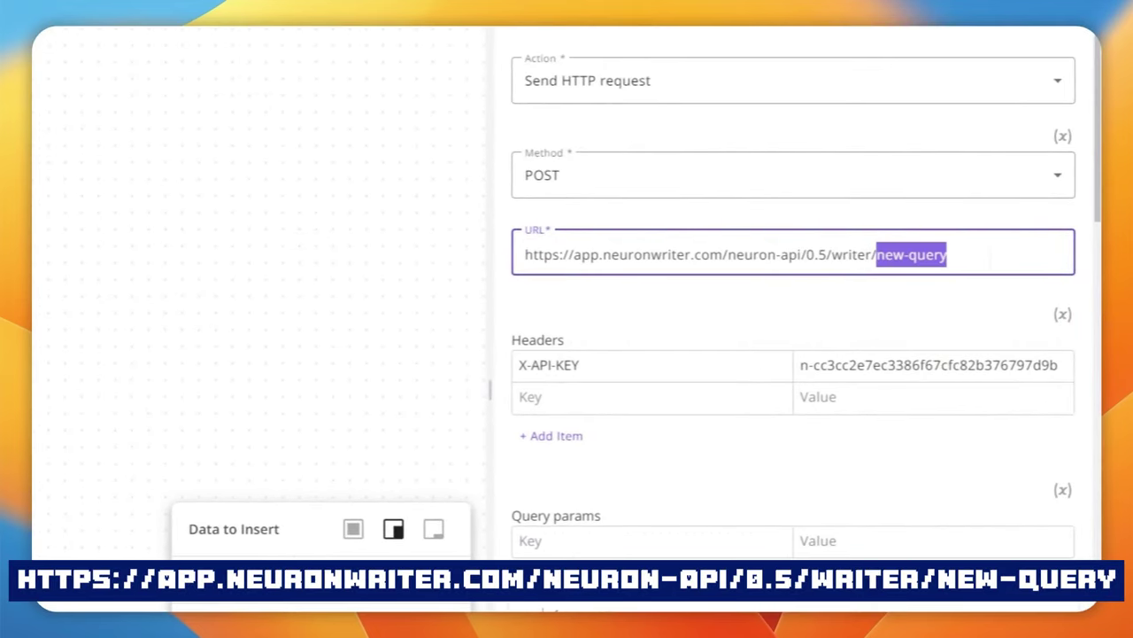
# Examine the X-API-KEY header and its API key value in the HTTP request step
pyautogui.moveTo(579, 365); pyautogui.dragTo(519, 365)
pyautogui.click(580, 365)
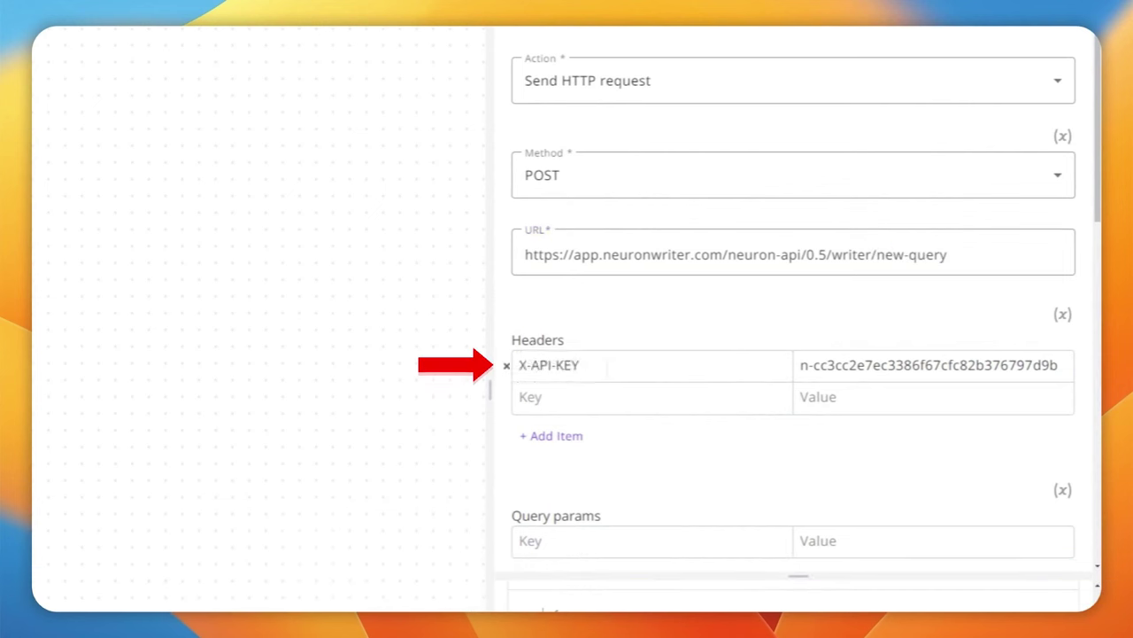
pyautogui.moveTo(842, 365); pyautogui.dragTo(926, 365)
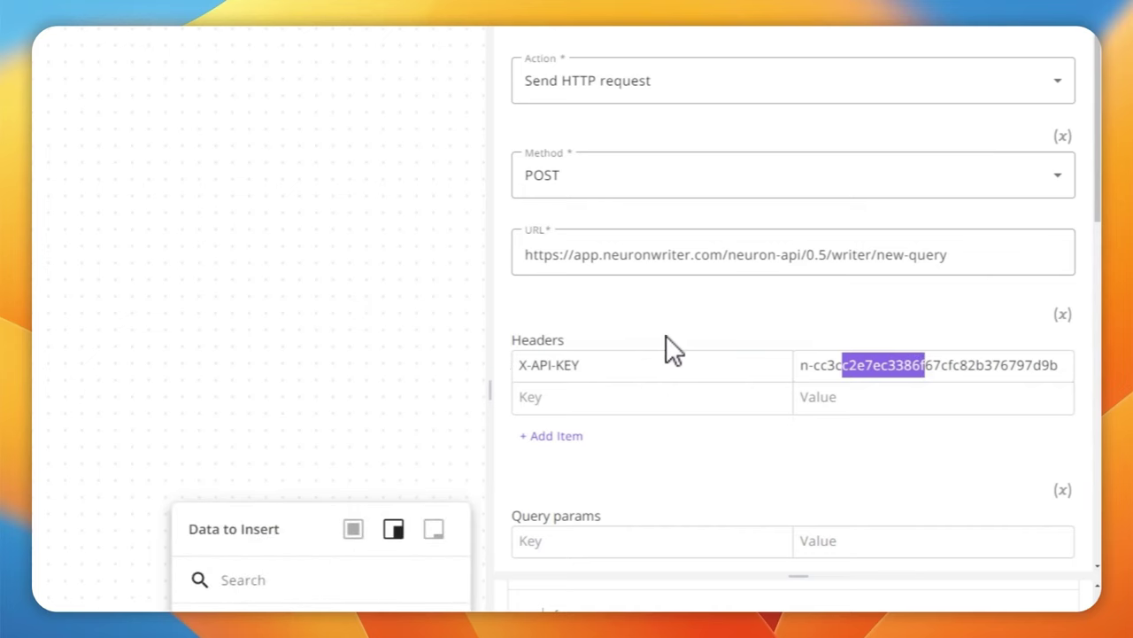
# Examine the request body's JSON with its engine, keyword, project and language entries, highlighting the project ID
pyautogui.scroll(-3, 636, 433)
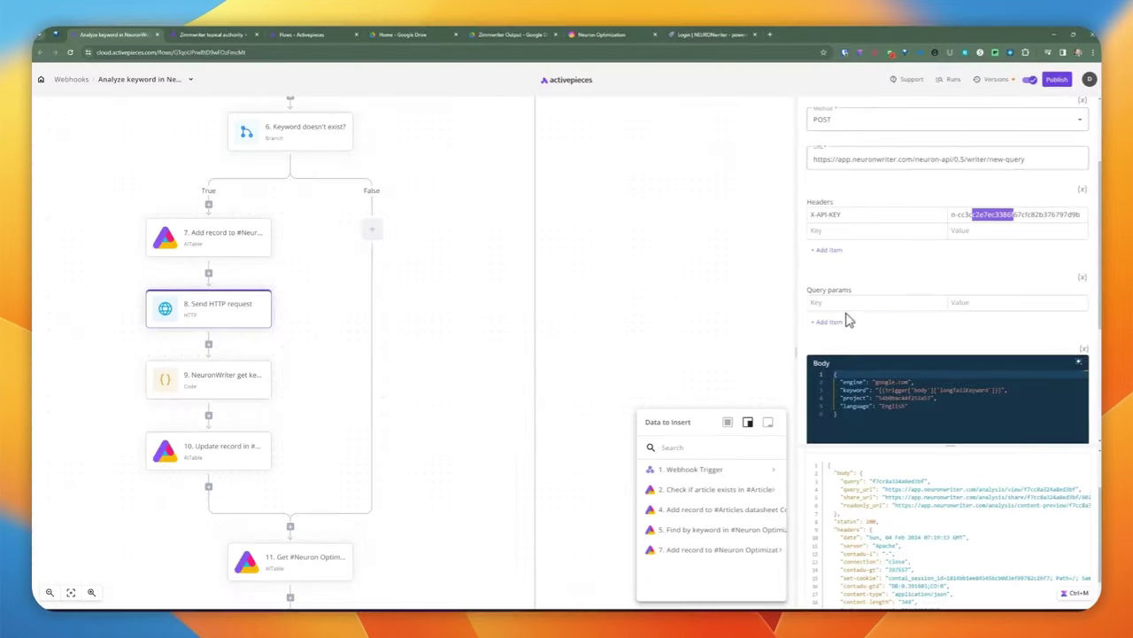
pyautogui.click(847, 392)
pyautogui.hotkey('ctrl', 'a')
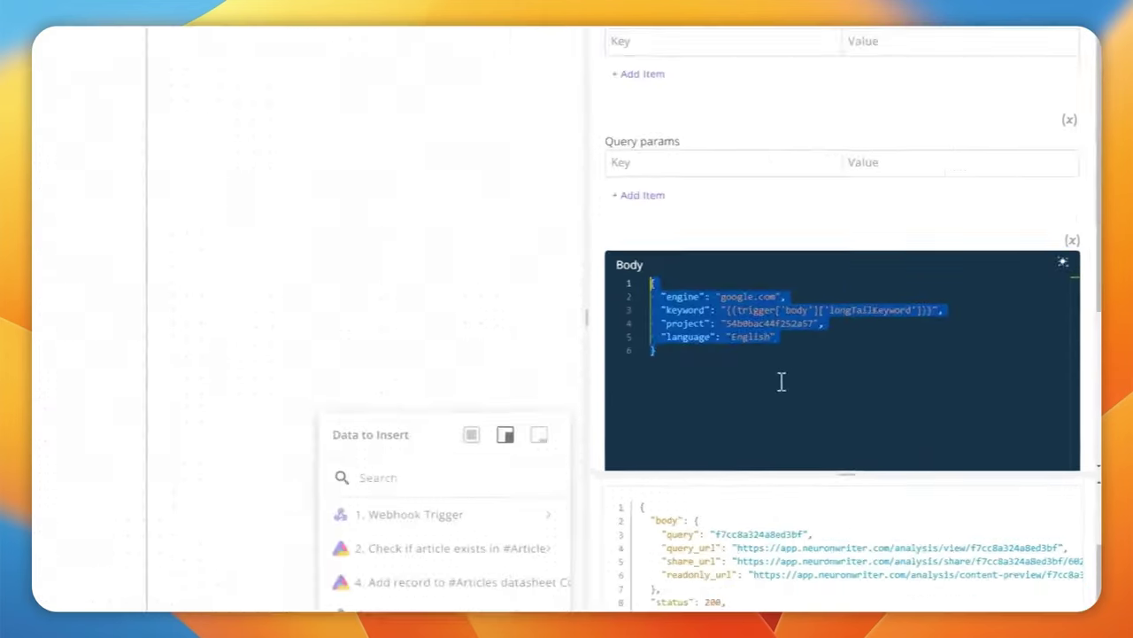
pyautogui.click(912, 396)
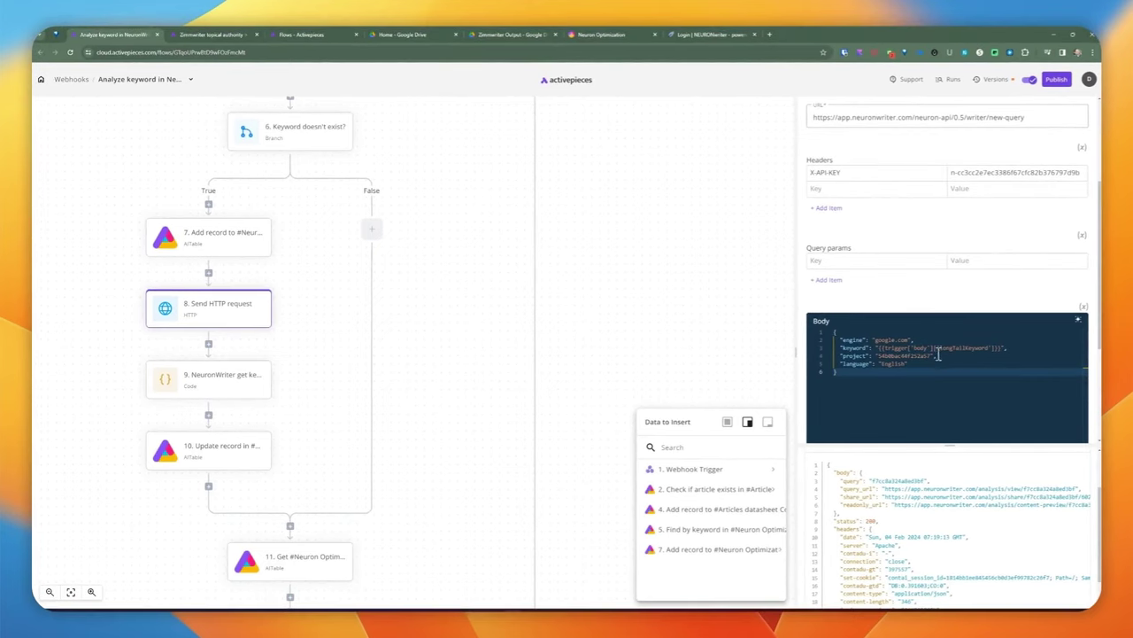
pyautogui.moveTo(877, 356); pyautogui.dragTo(890, 356)
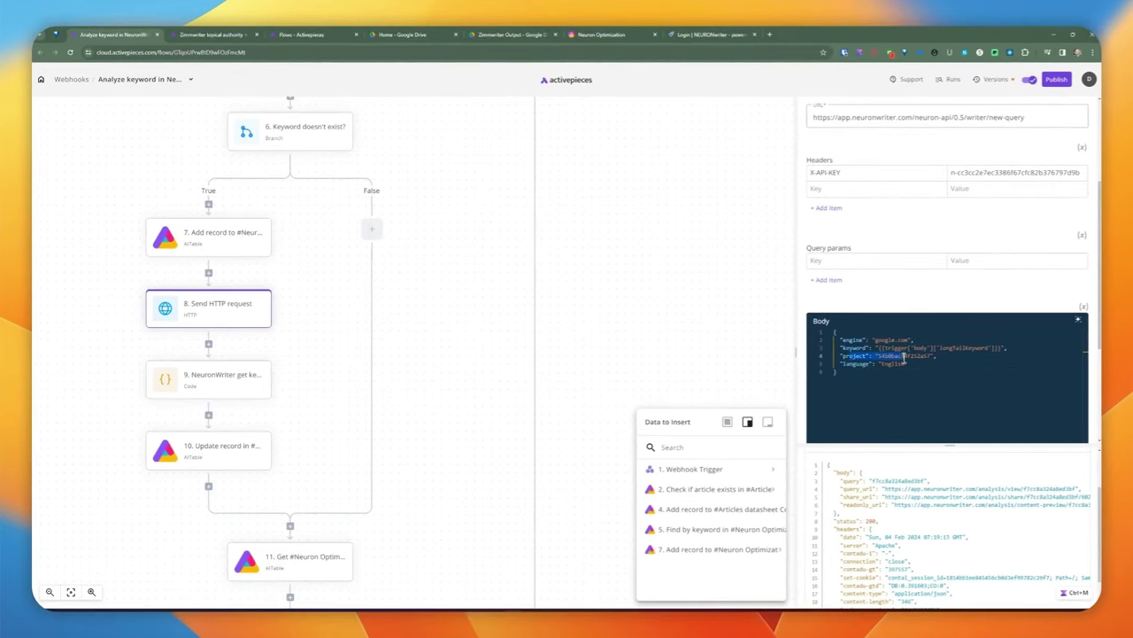
pyautogui.doubleClick(892, 355)
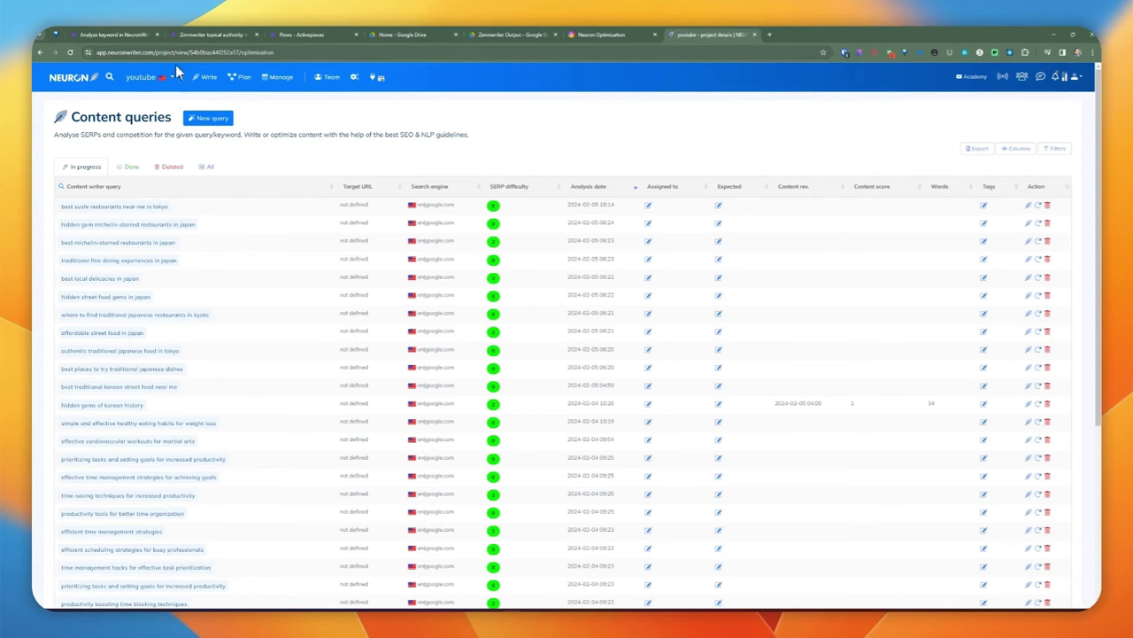
# Locate the project ID in the NeuronWriter project's web address and return to the request body in Activepieces
pyautogui.doubleClick(202, 55)
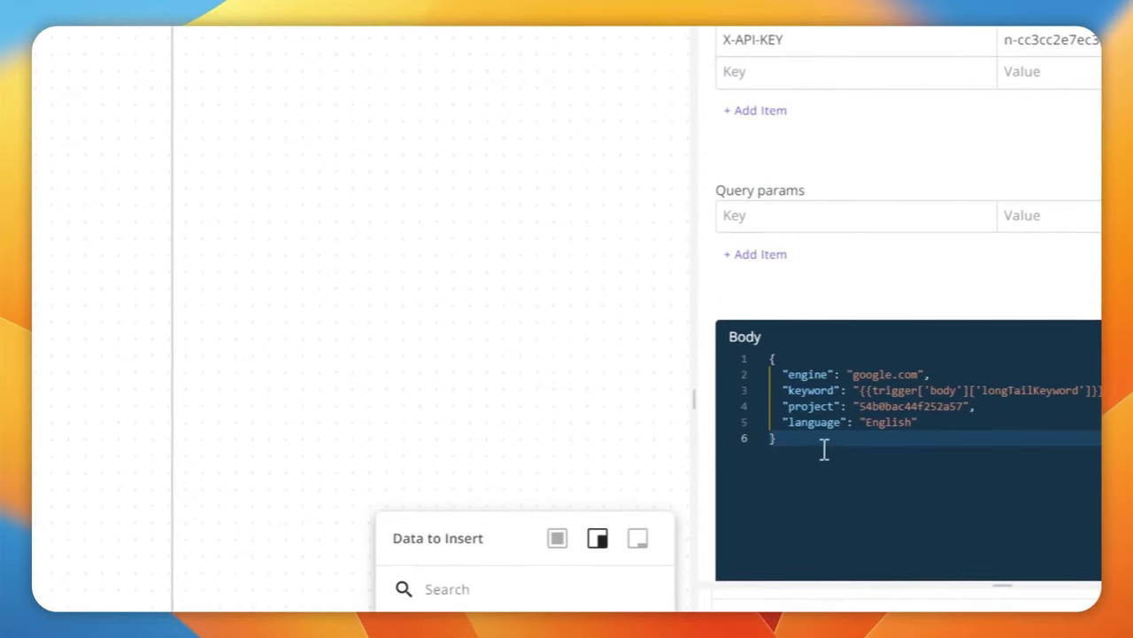
pyautogui.moveTo(824, 449); pyautogui.dragTo(767, 358)
pyautogui.click(877, 437)
# Review the whole request body, enlarge the sample data area, and examine the query value in the HTTP request's test output
pyautogui.doubleClick(930, 408)
pyautogui.hotkey('ctrl', 'a')
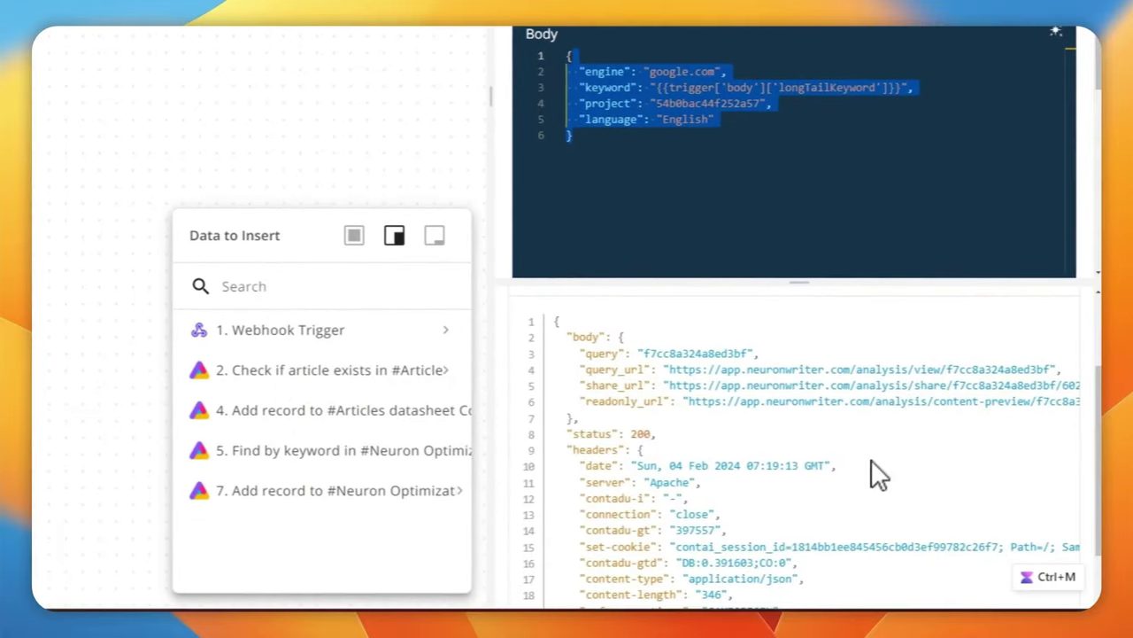
pyautogui.moveTo(800, 283); pyautogui.dragTo(792, 134)
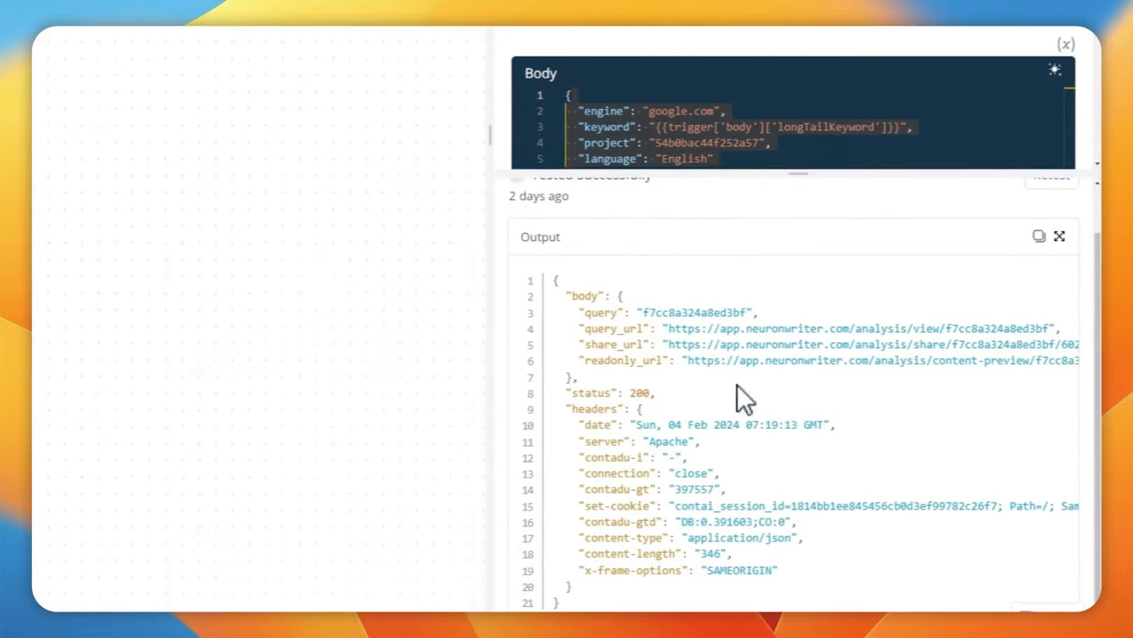
pyautogui.scroll(1, 645, 431)
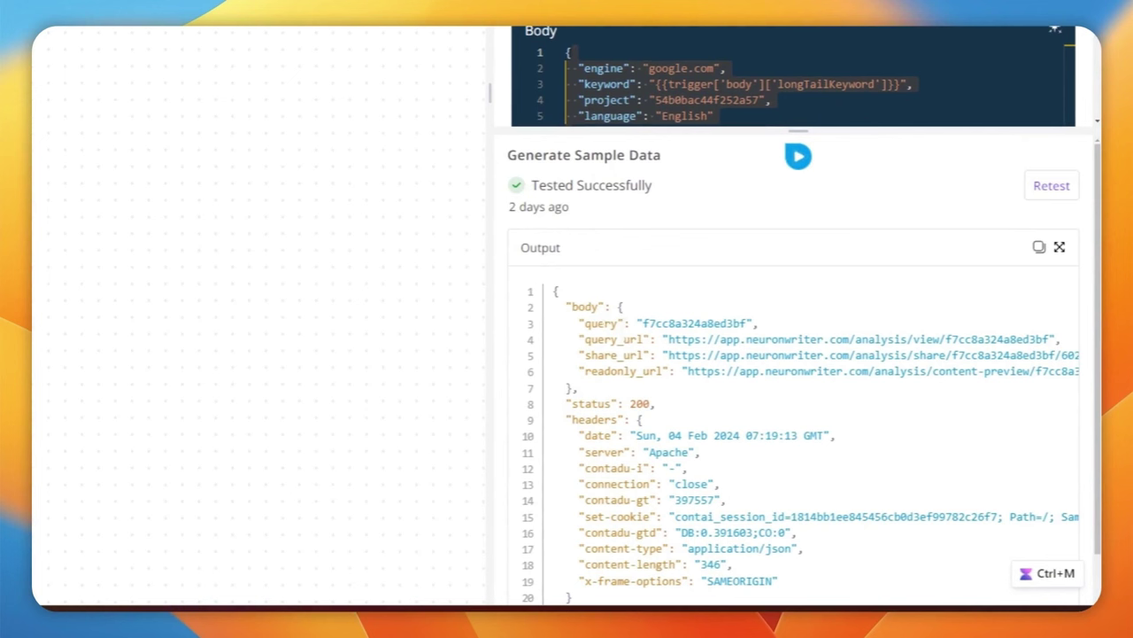
pyautogui.moveTo(592, 324); pyautogui.dragTo(766, 332)
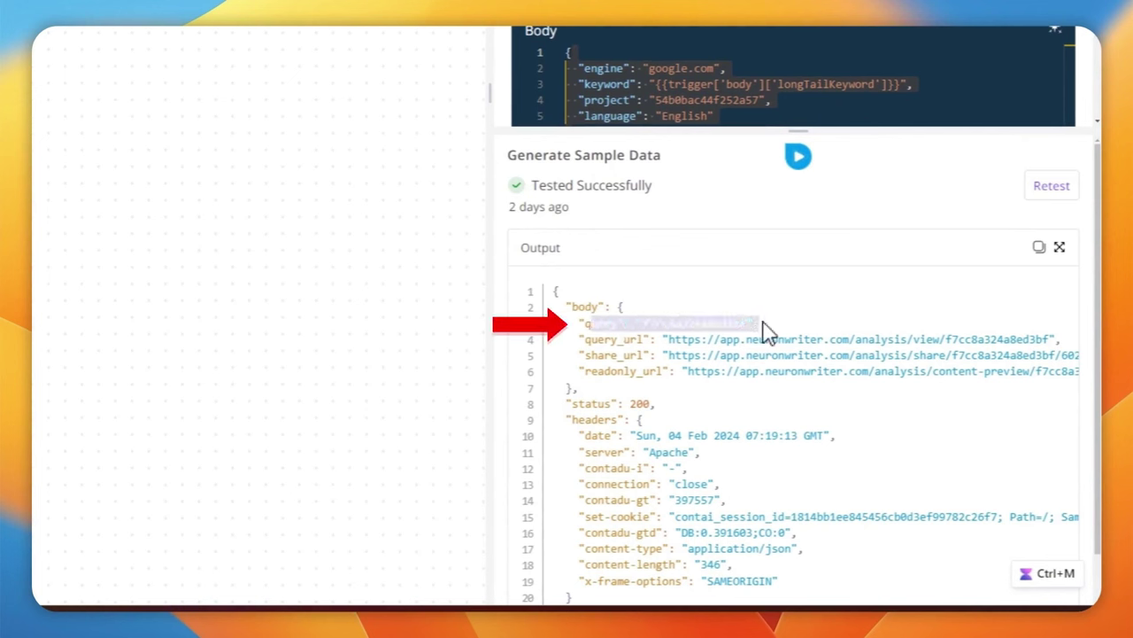
pyautogui.click(714, 326)
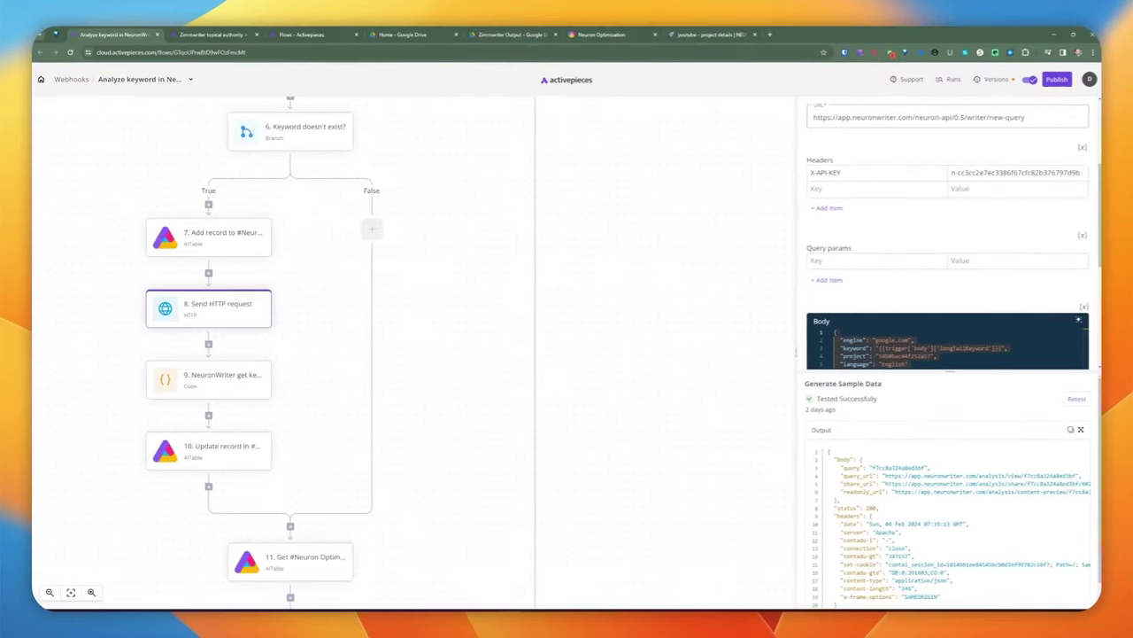
# Open the "NeuronWriter get keywords" code step in the full code editor and examine the axios dependency in package.json
pyautogui.click(264, 382)
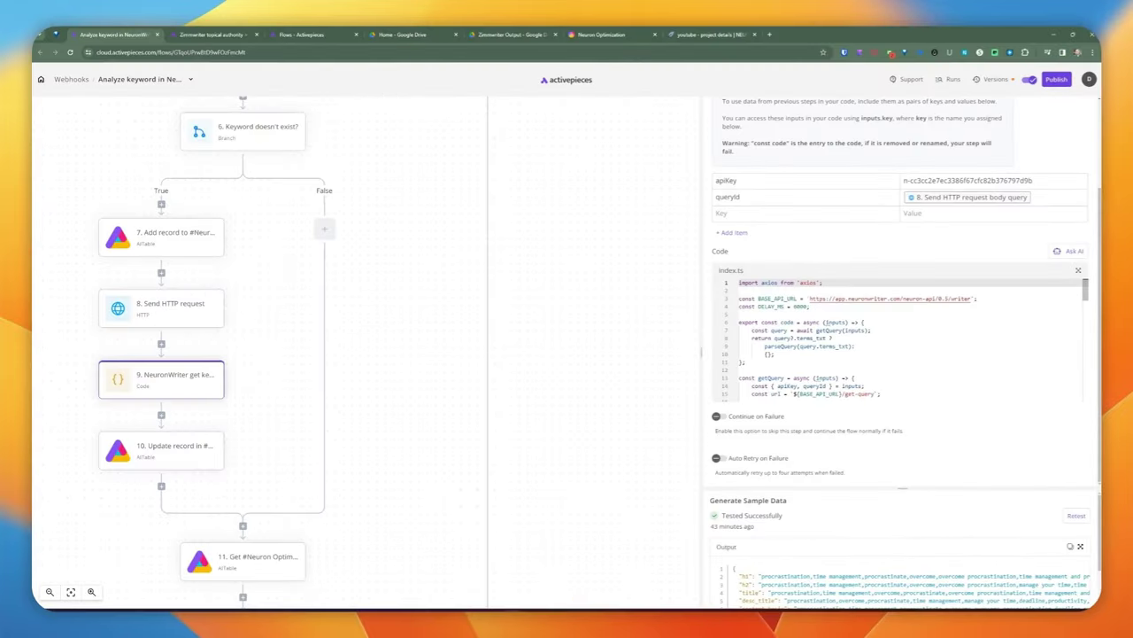
pyautogui.scroll(3, 764, 203)
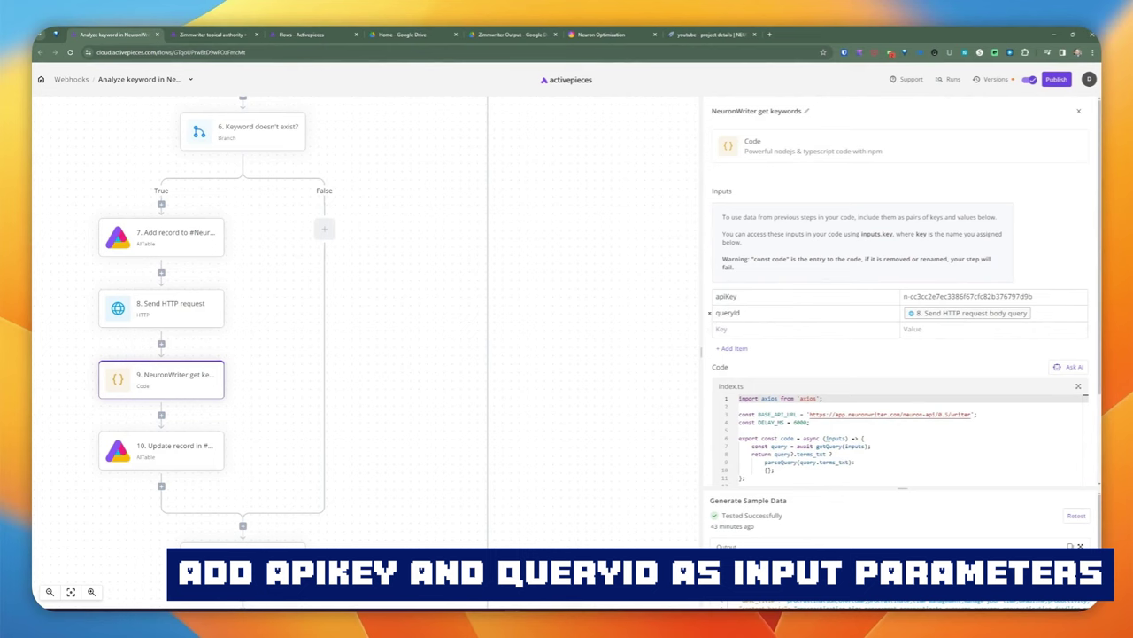
pyautogui.click(1081, 394)
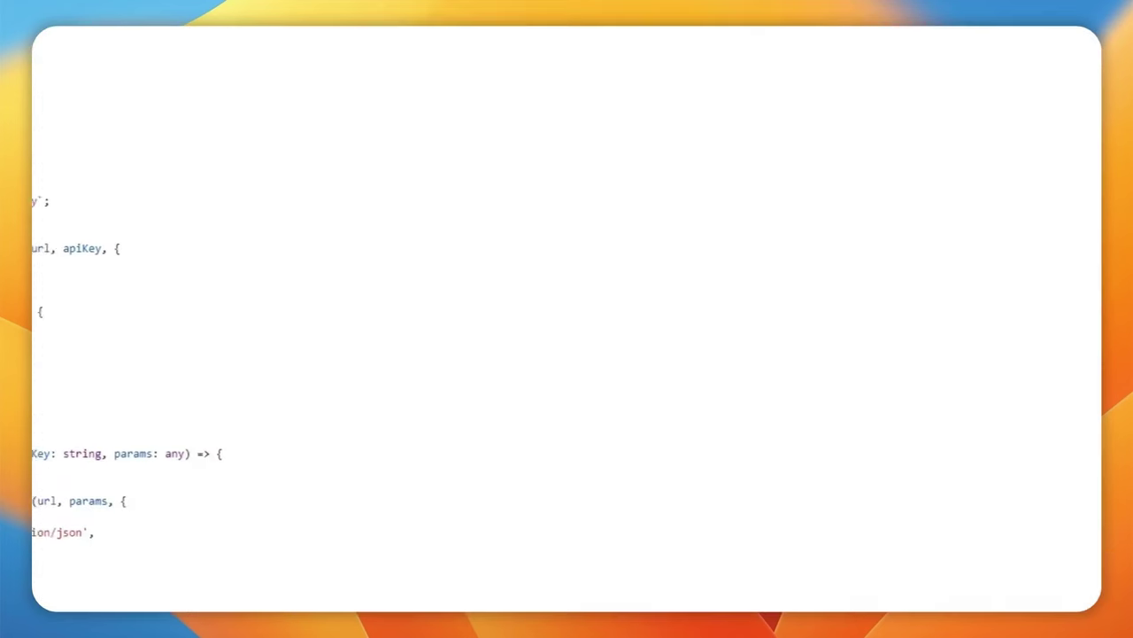
pyautogui.click(108, 76)
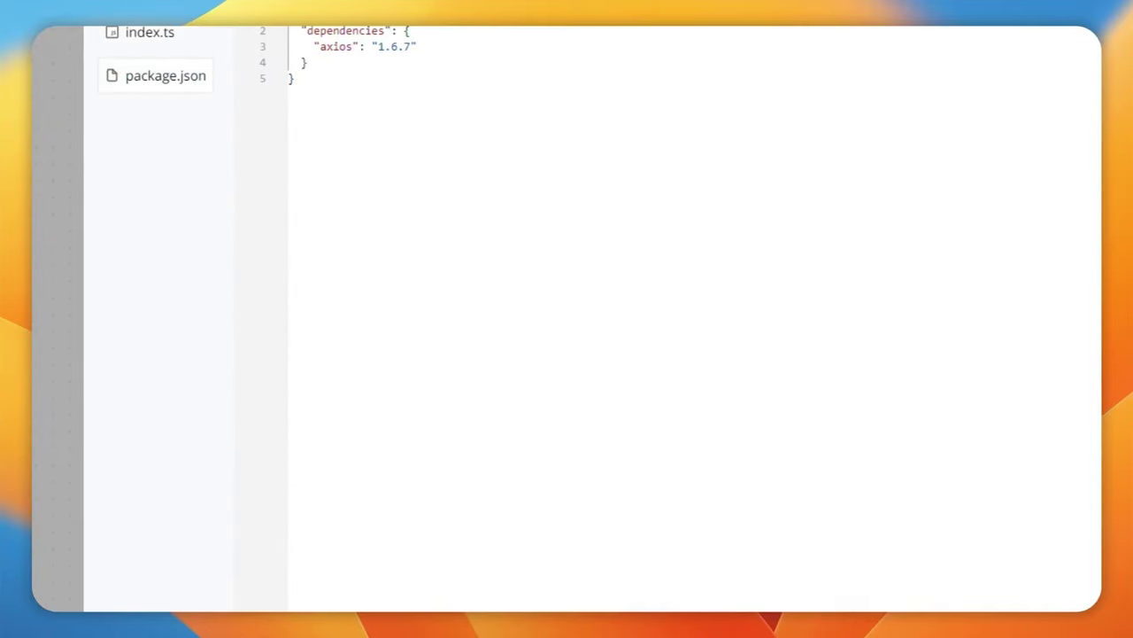
pyautogui.moveTo(314, 173); pyautogui.dragTo(403, 174)
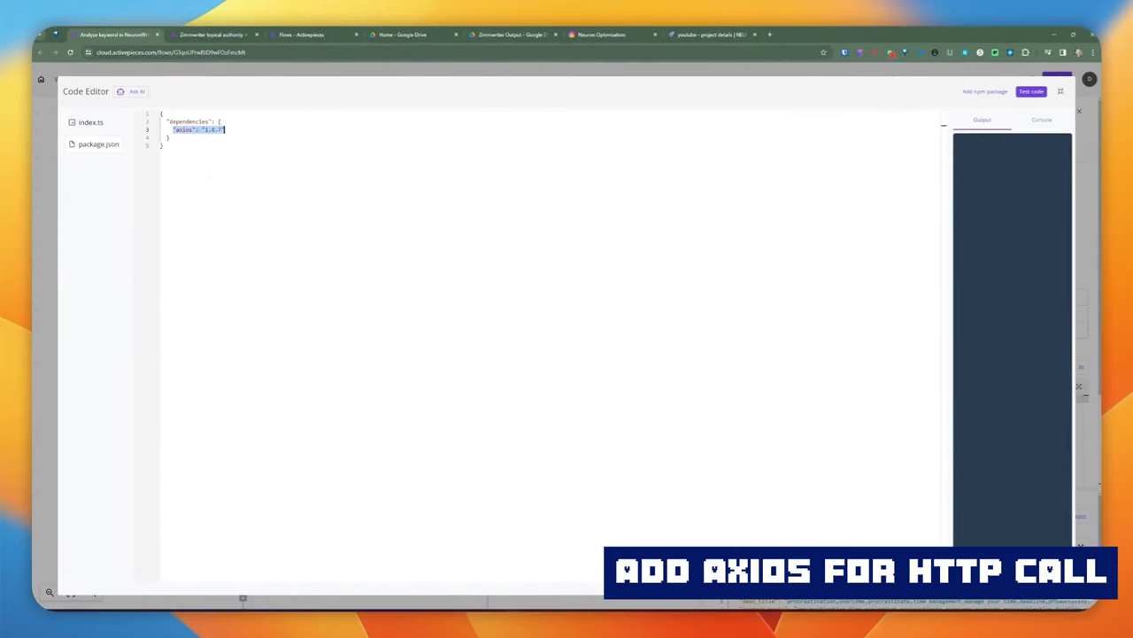
# Return to index.ts and examine the BASE_API_URL and DELAY_MS constants
pyautogui.click(100, 131)
pyautogui.moveTo(429, 249); pyautogui.dragTo(289, 233)
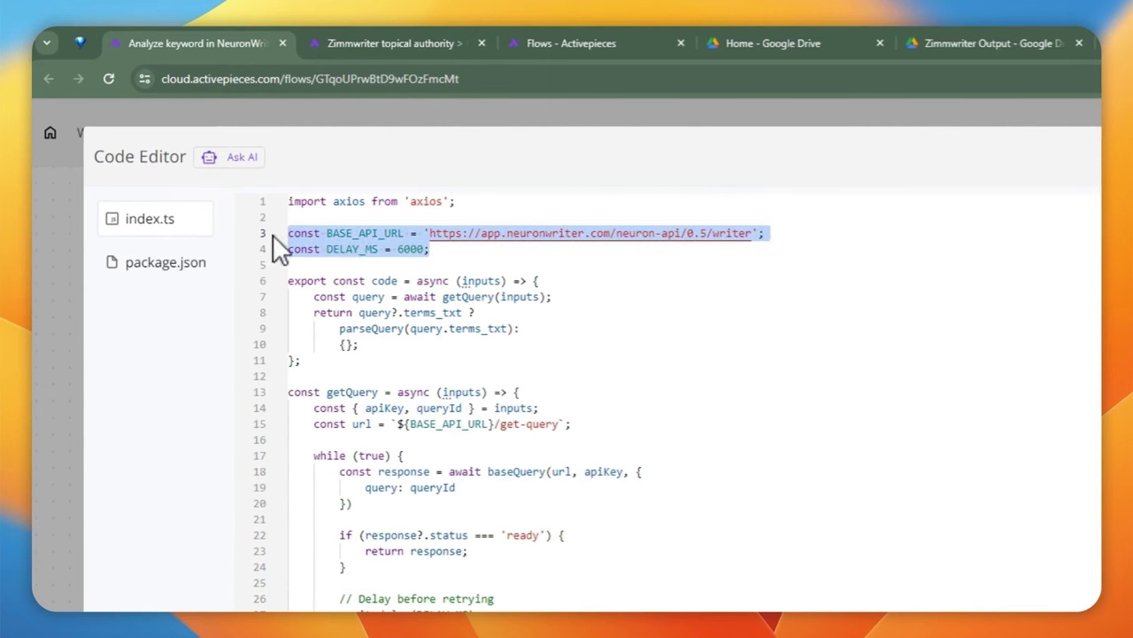
pyautogui.click(355, 233)
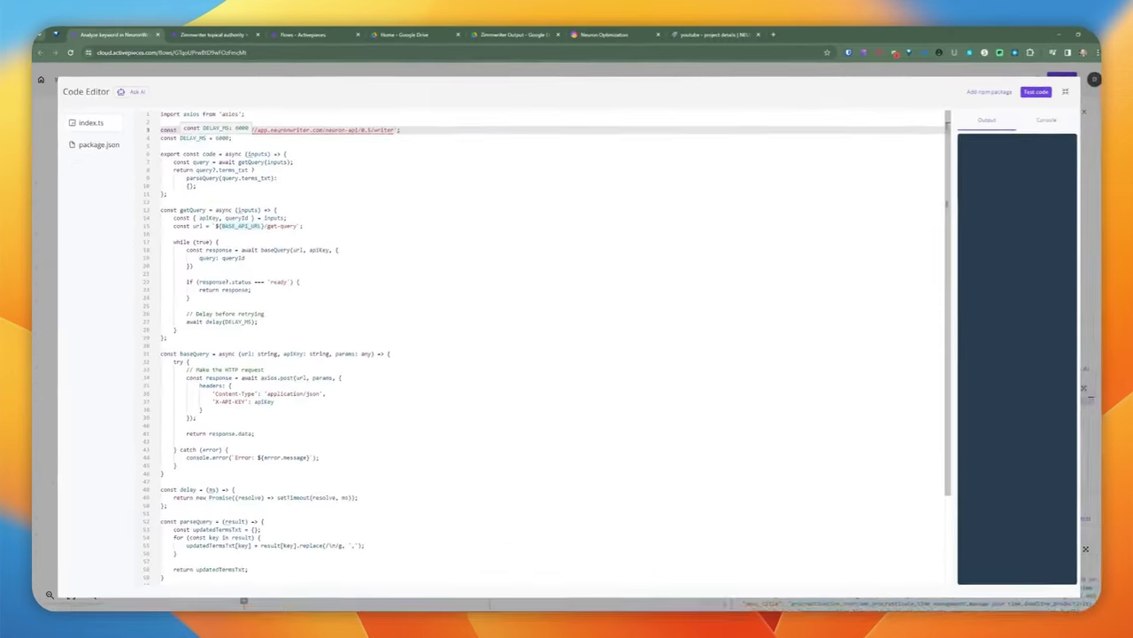
pyautogui.click(353, 248)
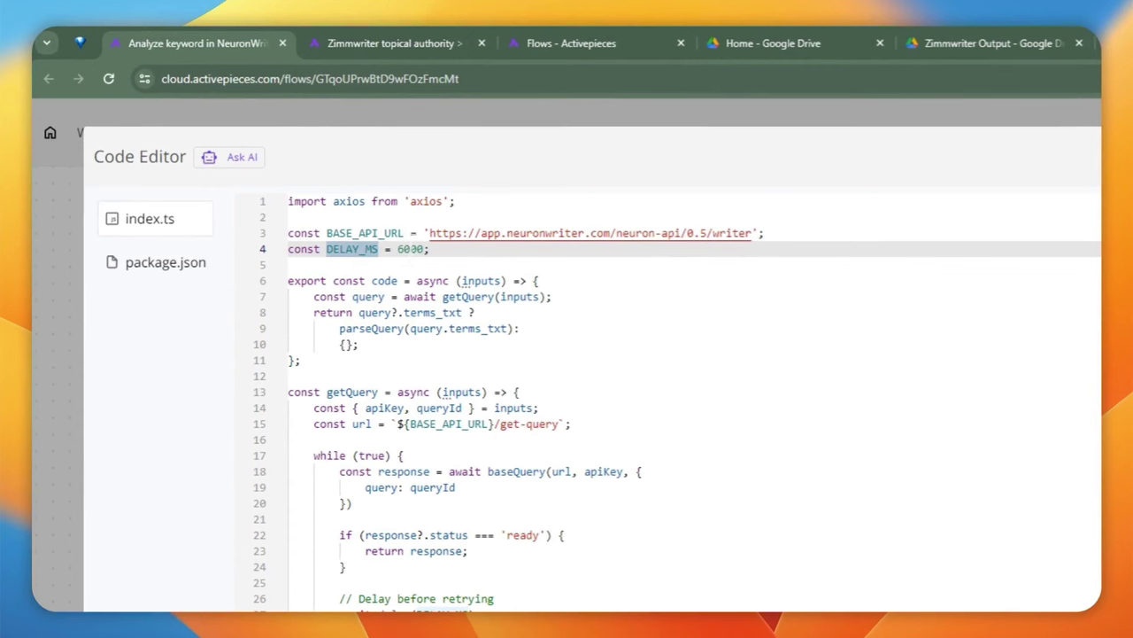
# Examine the exported code function in index.ts, highlighting its call to getQuery
pyautogui.hotkey('ctrl', '-')
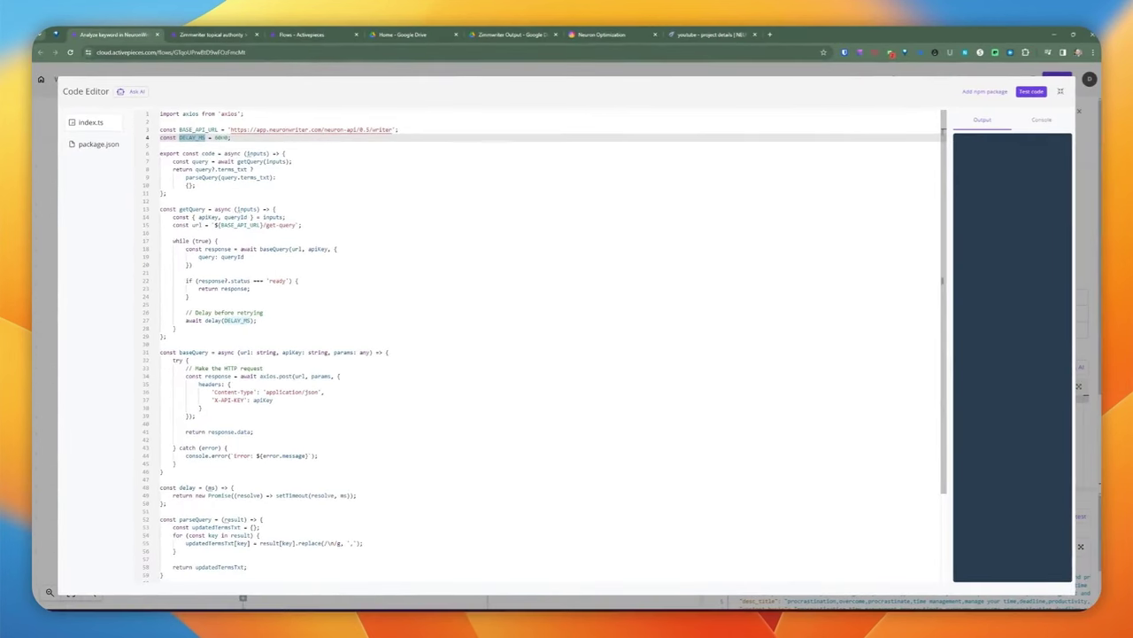
pyautogui.scroll(-1, 549, 346)
pyautogui.scroll(1, 549, 345)
pyautogui.moveTo(173, 161); pyautogui.dragTo(291, 161)
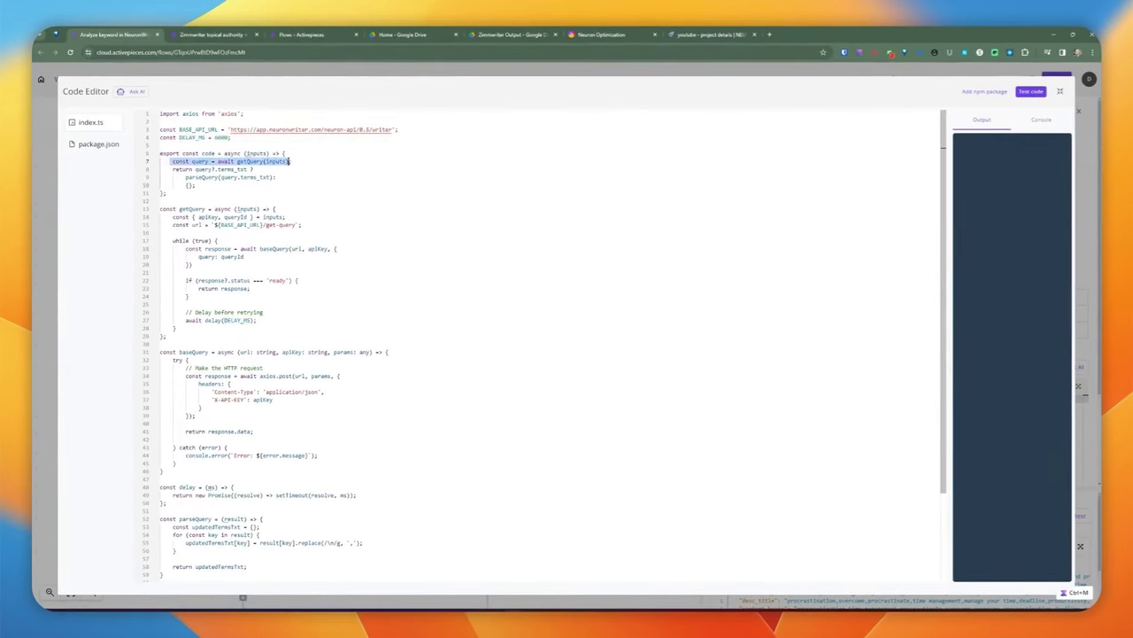
pyautogui.click(211, 169)
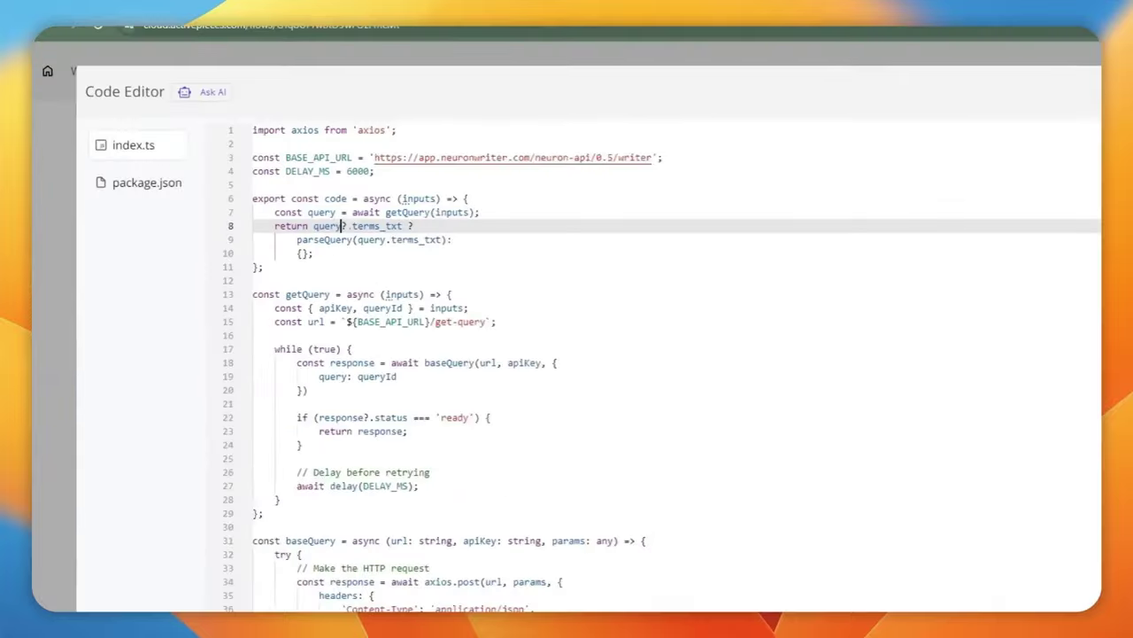
pyautogui.doubleClick(408, 212)
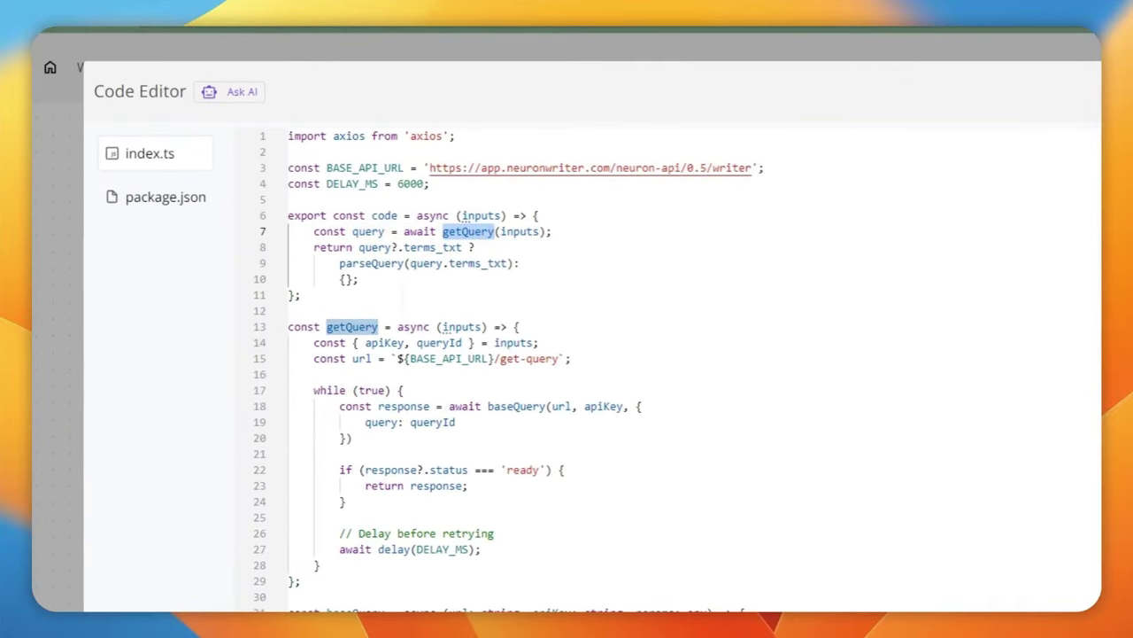
# Examine the inputs parameter of the getQuery function and the apiKey and queryId variables taken from it
pyautogui.doubleClick(468, 326)
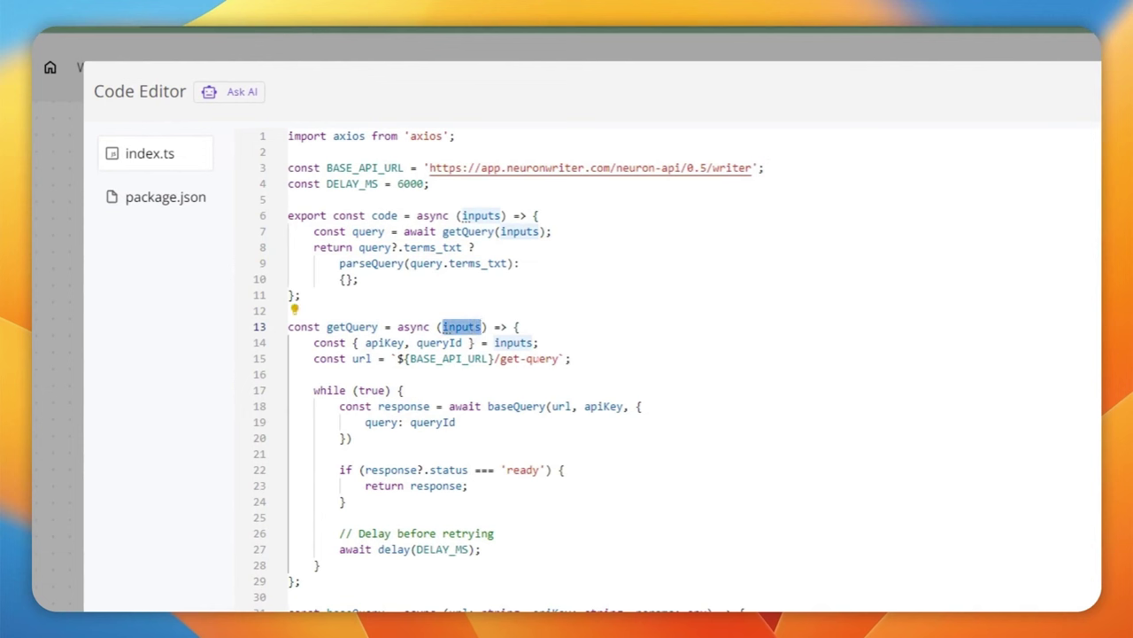
pyautogui.moveTo(538, 343); pyautogui.dragTo(507, 343)
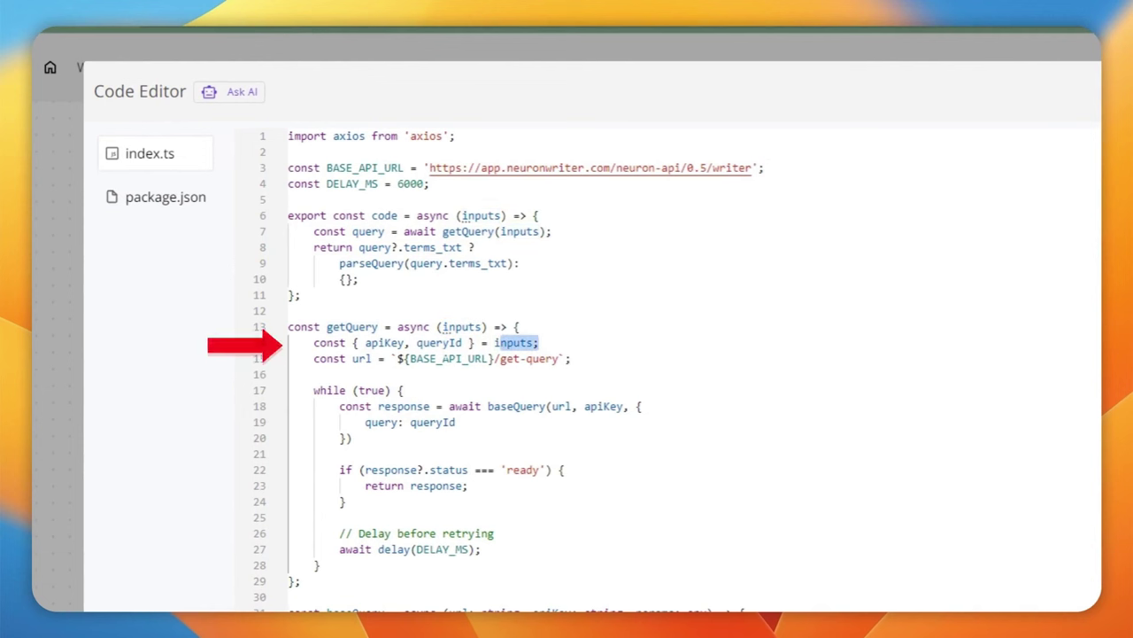
pyautogui.click(364, 342)
pyautogui.doubleClick(383, 343)
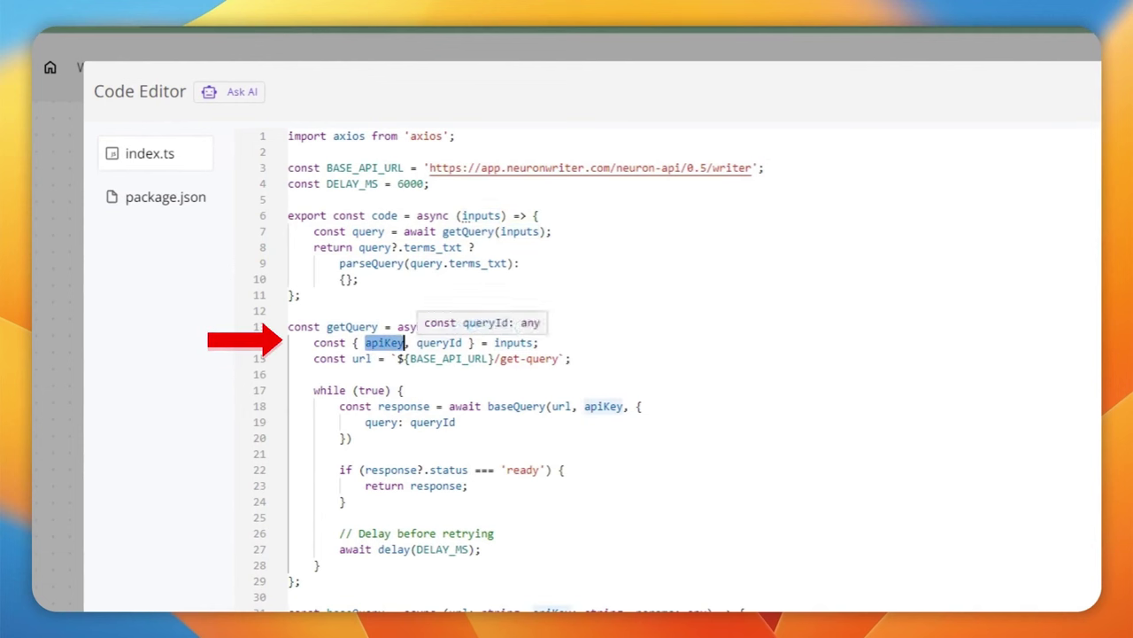
pyautogui.doubleClick(439, 343)
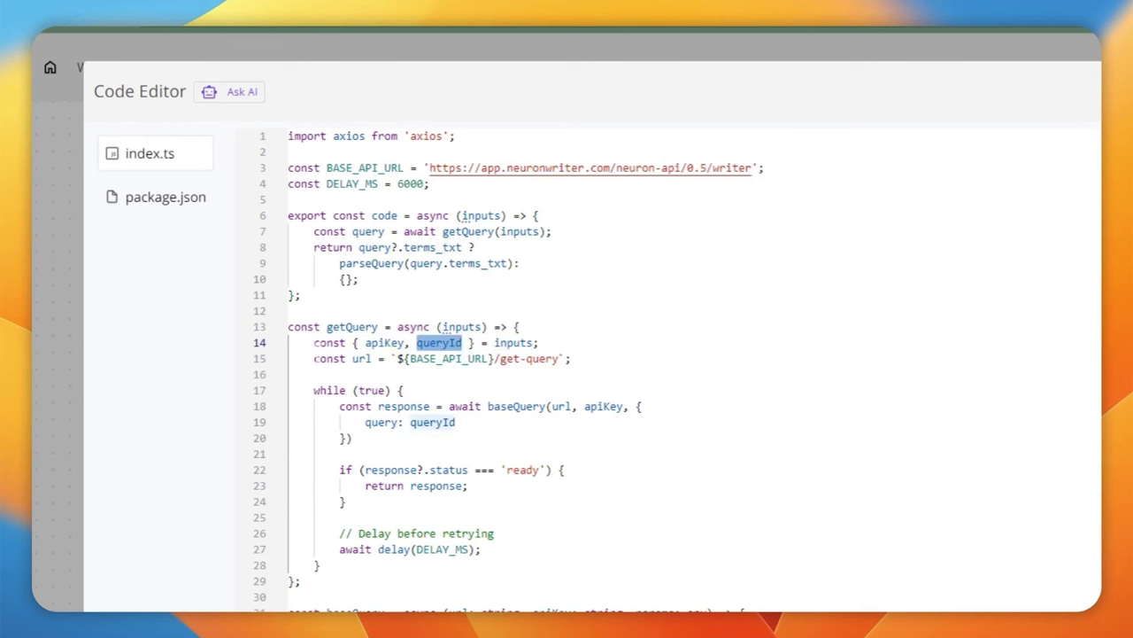
# Examine the url constant in getQuery, highlighting its get-query endpoint
pyautogui.moveTo(314, 358); pyautogui.dragTo(572, 359)
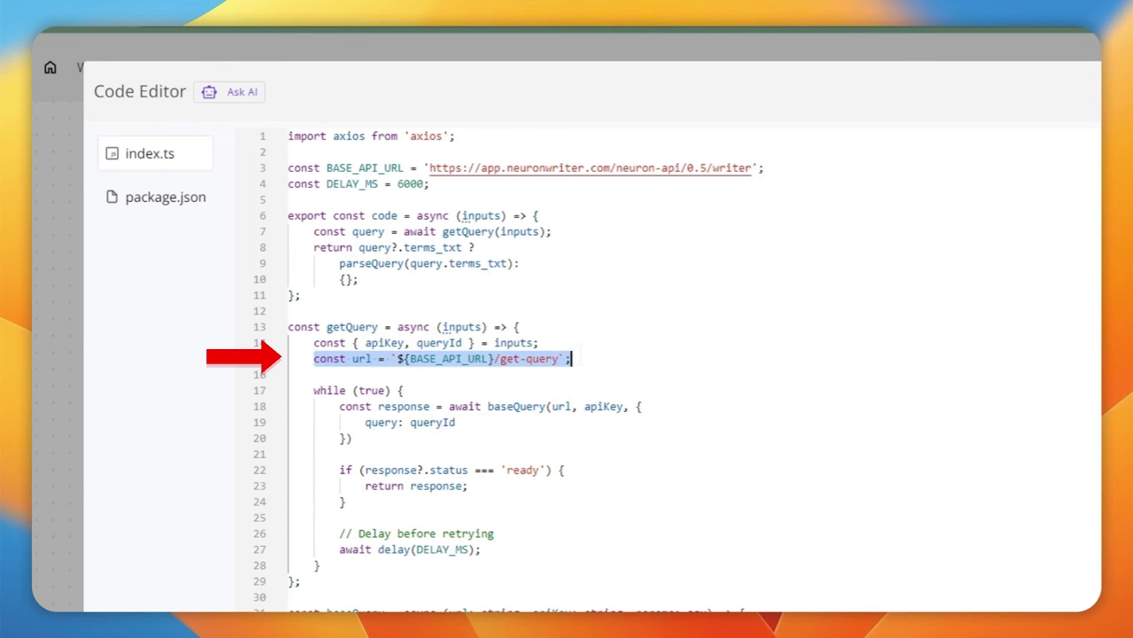
pyautogui.click(403, 389)
pyautogui.moveTo(494, 359); pyautogui.dragTo(558, 359)
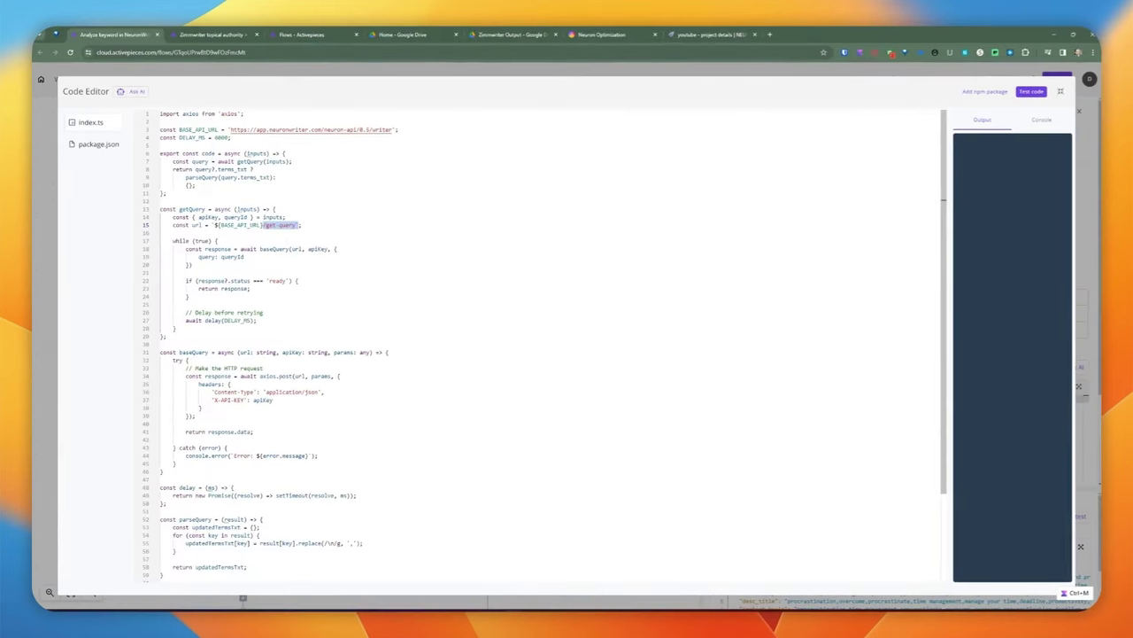
pyautogui.hotkey('ctrl', 'm')
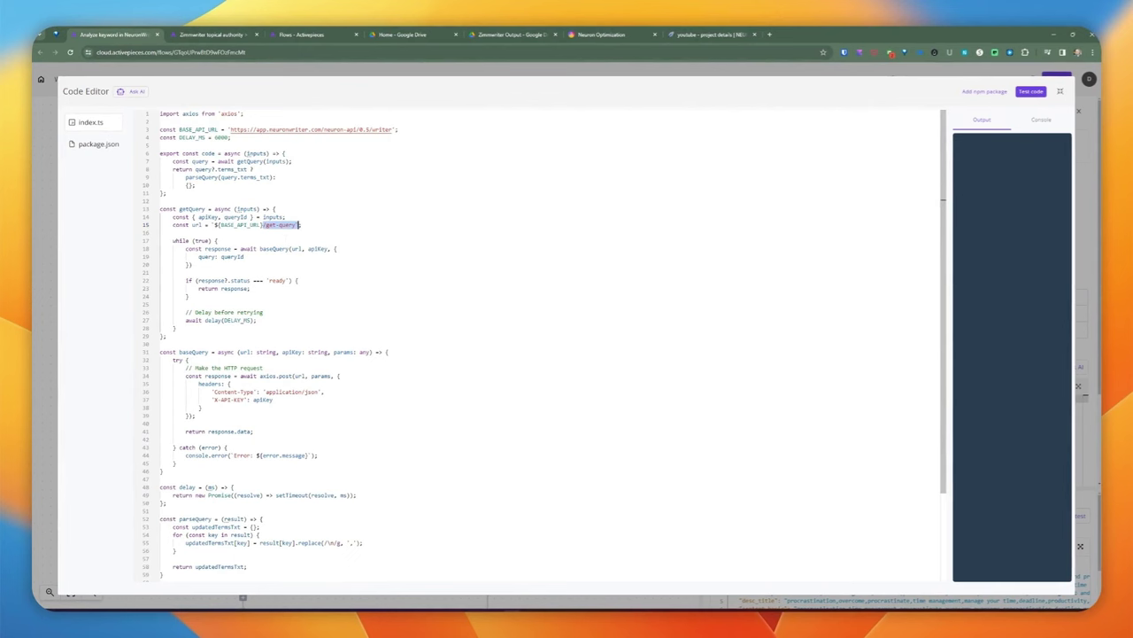
# Examine the while (true) loop in getQuery and highlight its baseQuery call with the queryId
pyautogui.moveTo(169, 240); pyautogui.dragTo(230, 326)
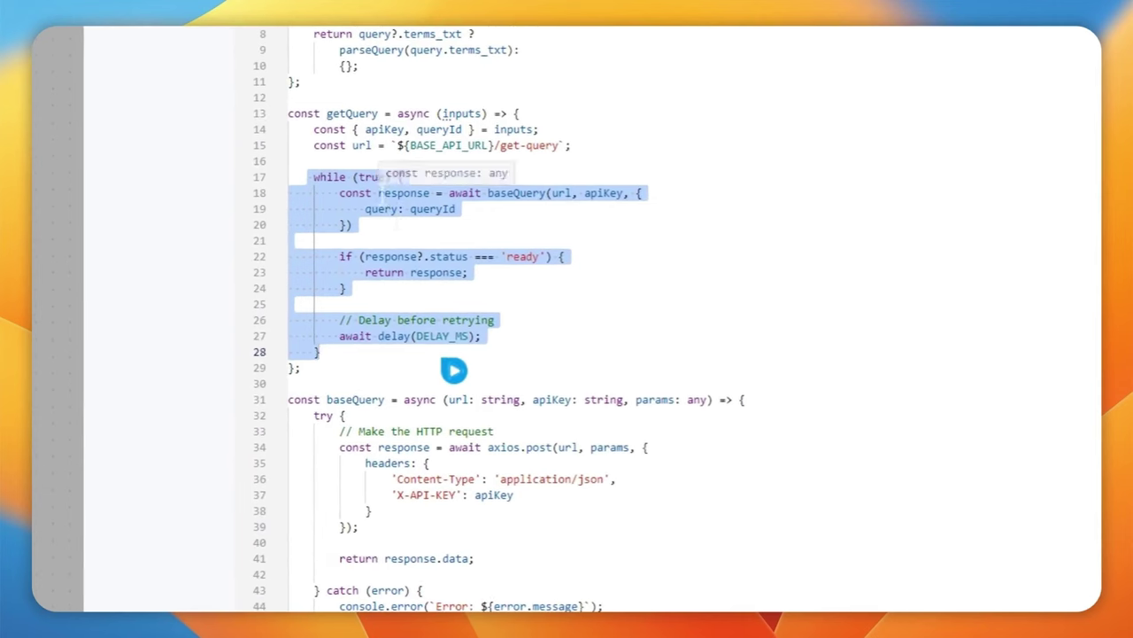
pyautogui.click(205, 249)
pyautogui.moveTo(302, 177); pyautogui.dragTo(414, 353)
pyautogui.click(450, 304)
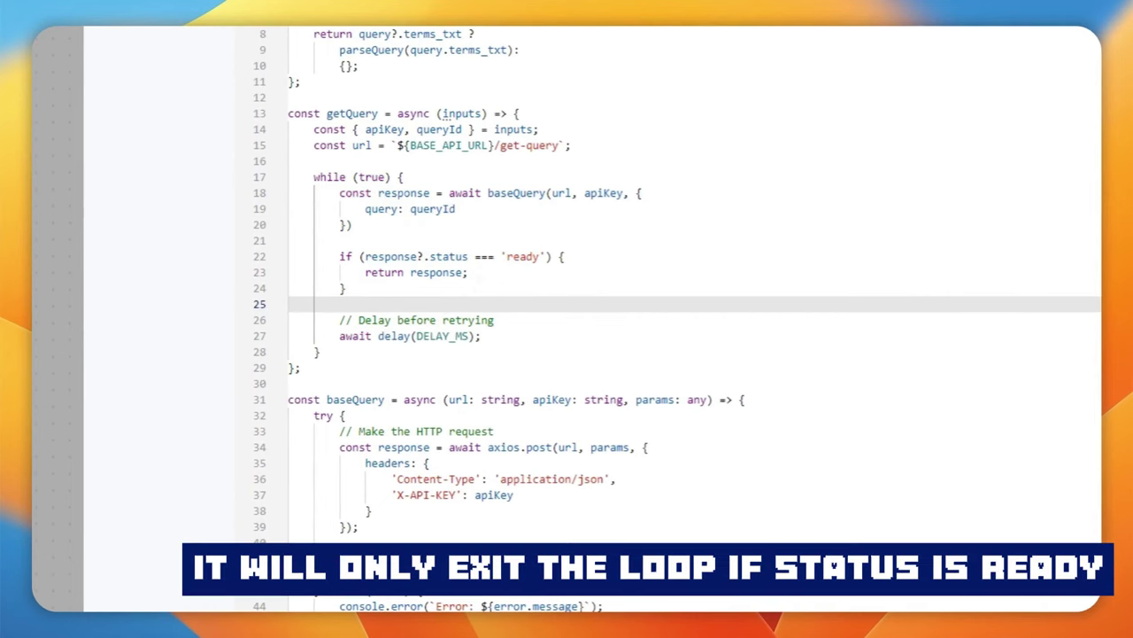
pyautogui.moveTo(339, 193); pyautogui.dragTo(353, 224)
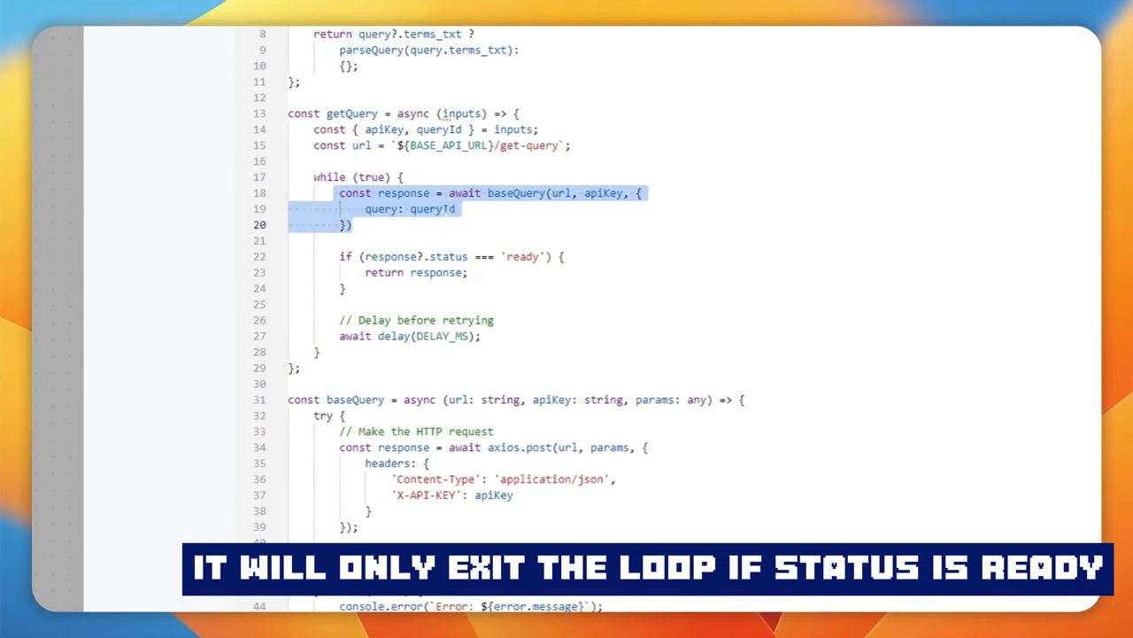
# Examine the baseQuery function's axios.post request, its X-API-KEY header, and its response return and error handling
pyautogui.scroll(-1, 499, 319)
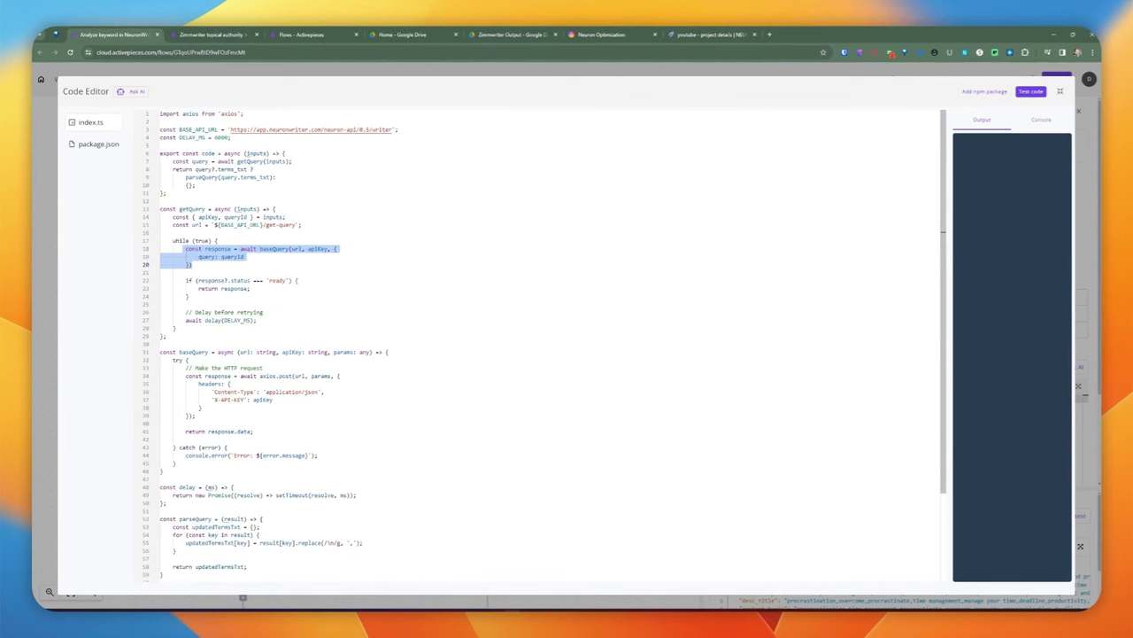
pyautogui.moveTo(280, 376); pyautogui.dragTo(310, 375)
pyautogui.click(232, 383)
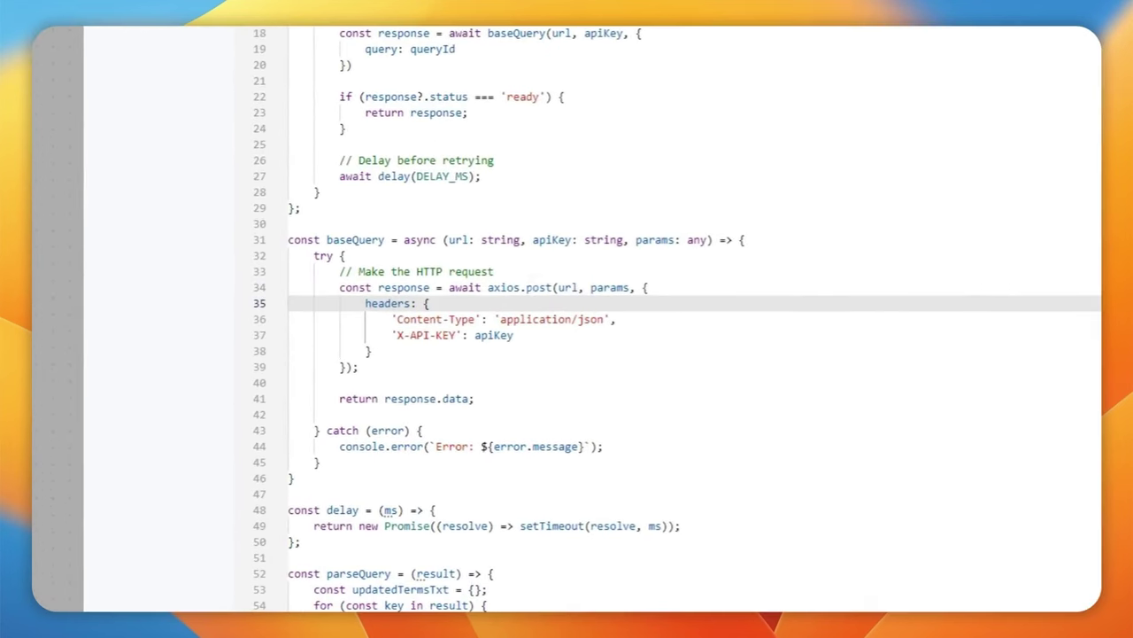
pyautogui.moveTo(527, 287); pyautogui.dragTo(545, 287)
pyautogui.moveTo(391, 335); pyautogui.dragTo(513, 335)
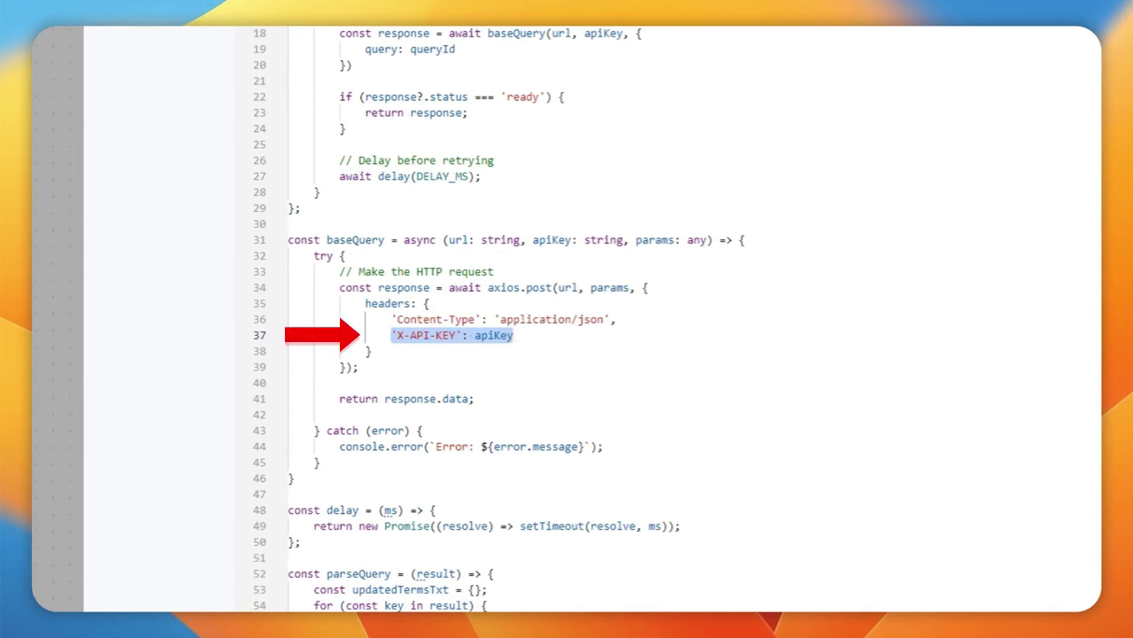
pyautogui.moveTo(372, 351); pyautogui.dragTo(339, 303)
pyautogui.click(289, 382)
pyautogui.moveTo(319, 463); pyautogui.dragTo(333, 398)
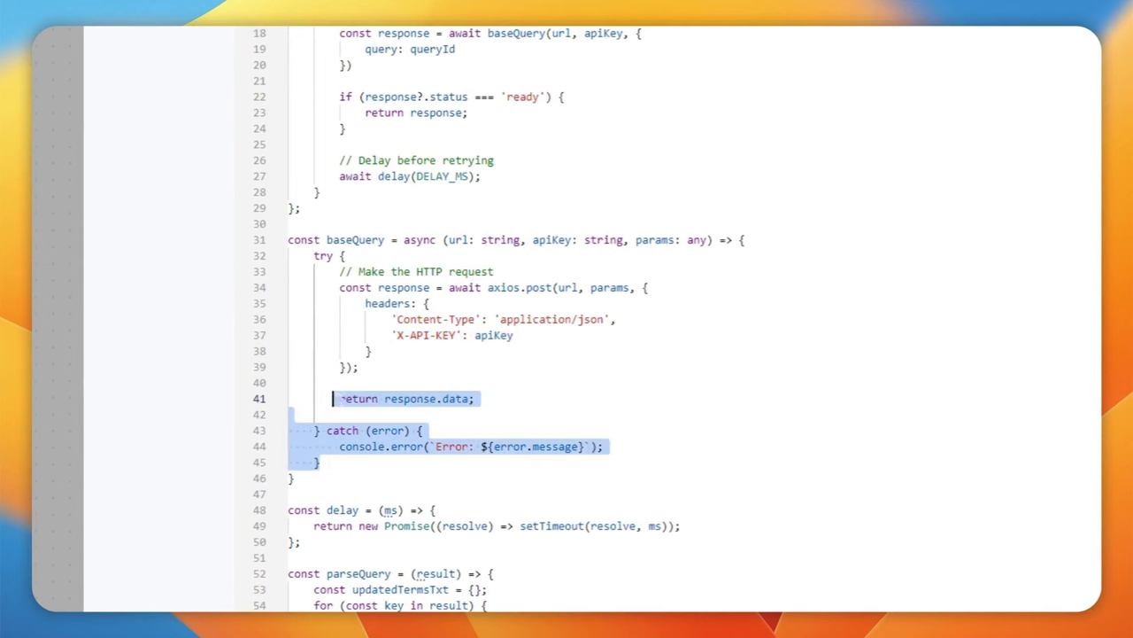
pyautogui.click(289, 414)
pyautogui.click(443, 399)
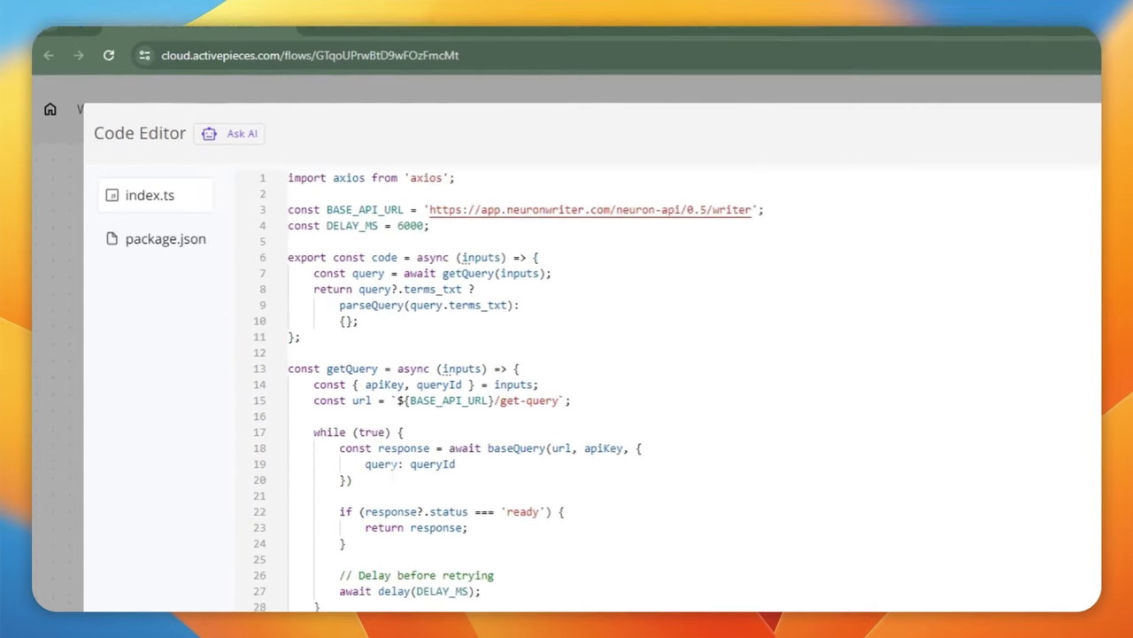
# Return to the getQuery loop and examine the condition that returns the response when its status is 'ready'
pyautogui.click(393, 480)
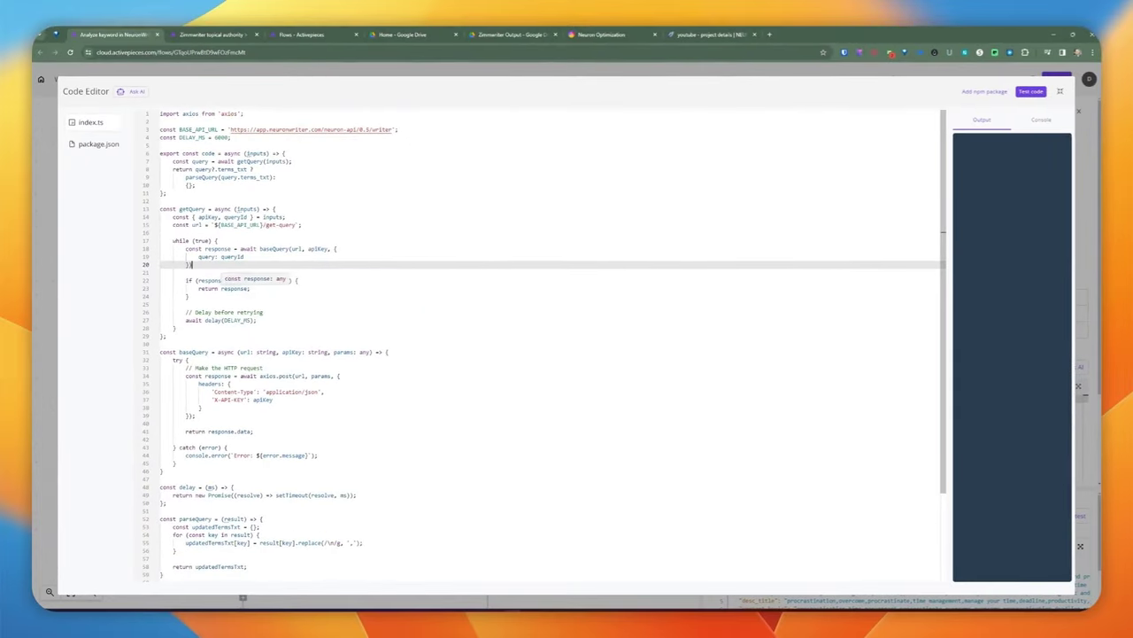
pyautogui.doubleClick(235, 288)
pyautogui.click(249, 296)
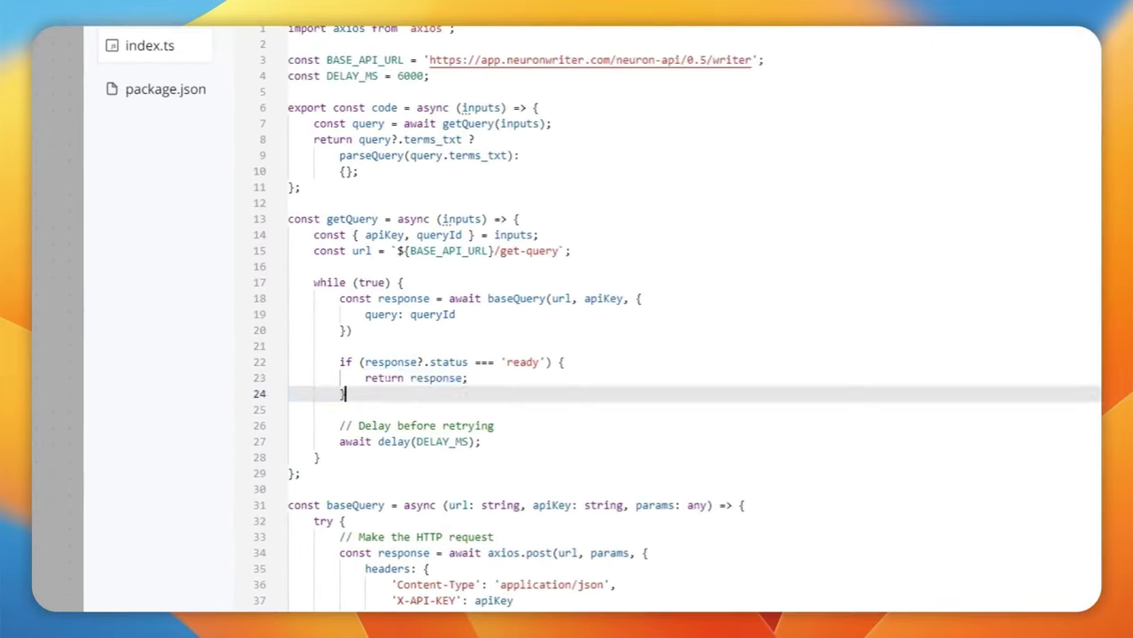
pyautogui.moveTo(344, 394); pyautogui.dragTo(317, 365)
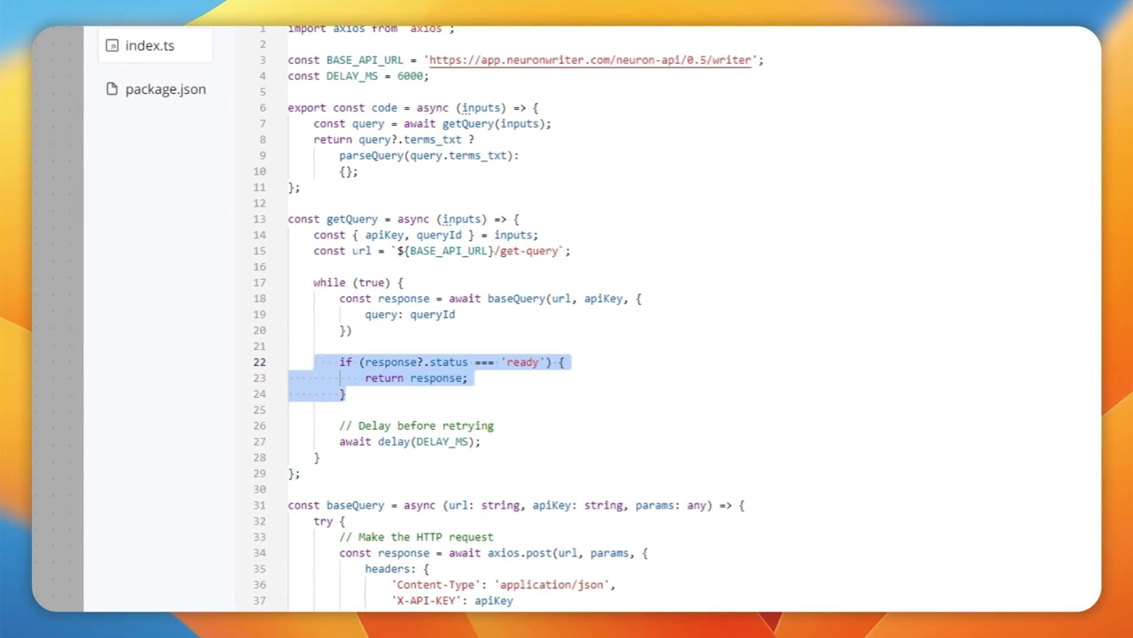
pyautogui.click(315, 346)
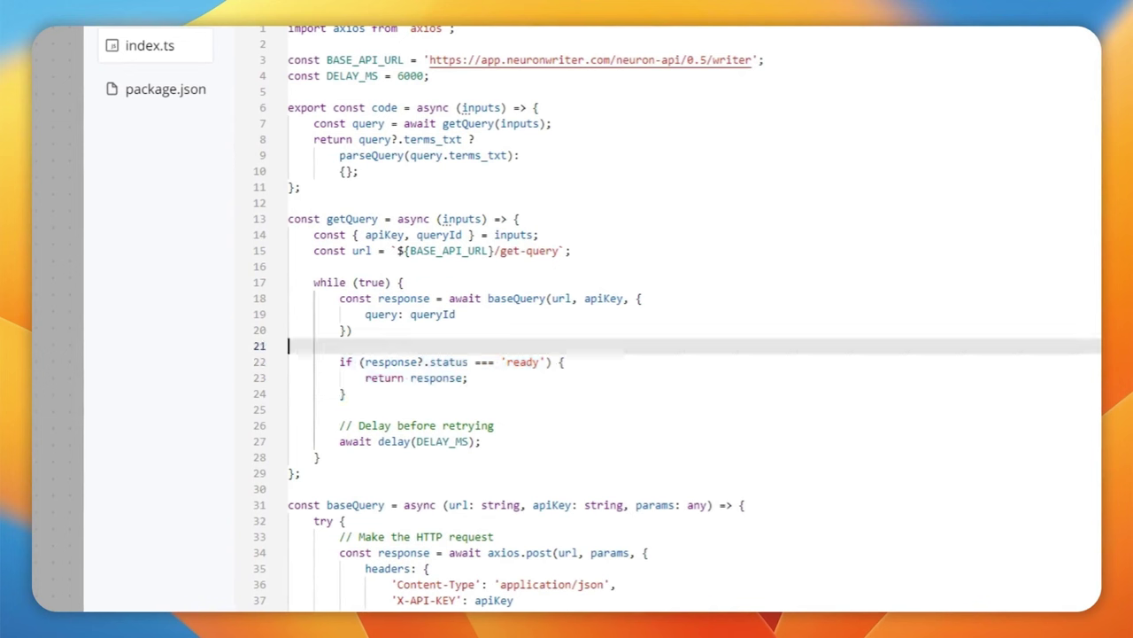
# Examine the delay call that precedes each retry in getQuery and the DELAY_MS constant it uses
pyautogui.moveTo(328, 425); pyautogui.dragTo(480, 441)
pyautogui.click(317, 456)
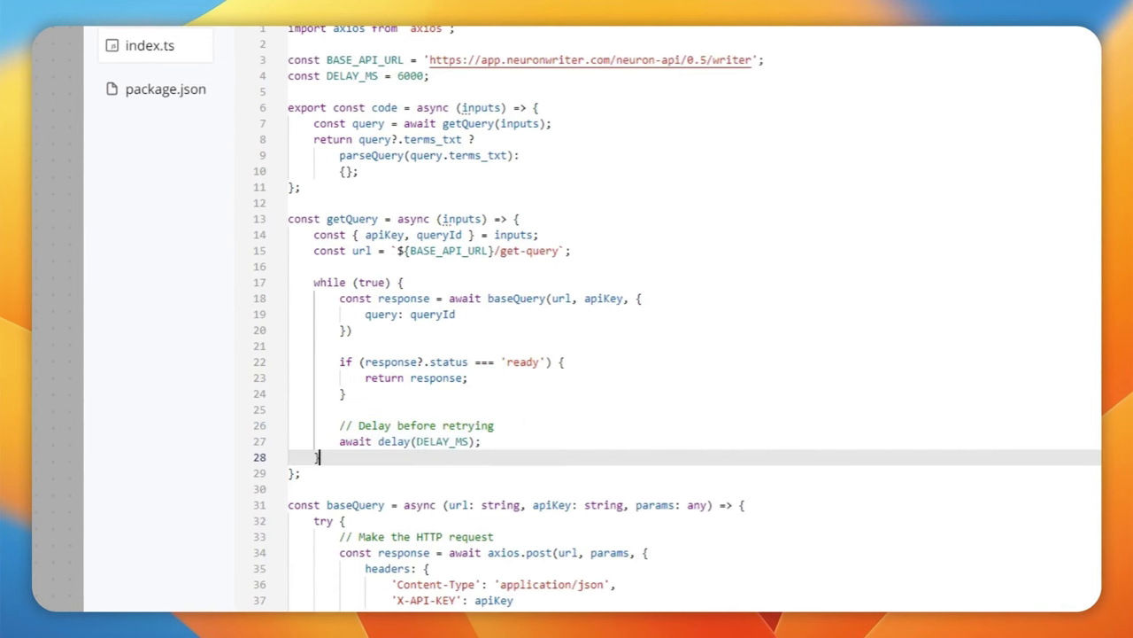
pyautogui.doubleClick(389, 441)
pyautogui.scroll(-1, 390, 441)
pyautogui.scroll(3, 390, 398)
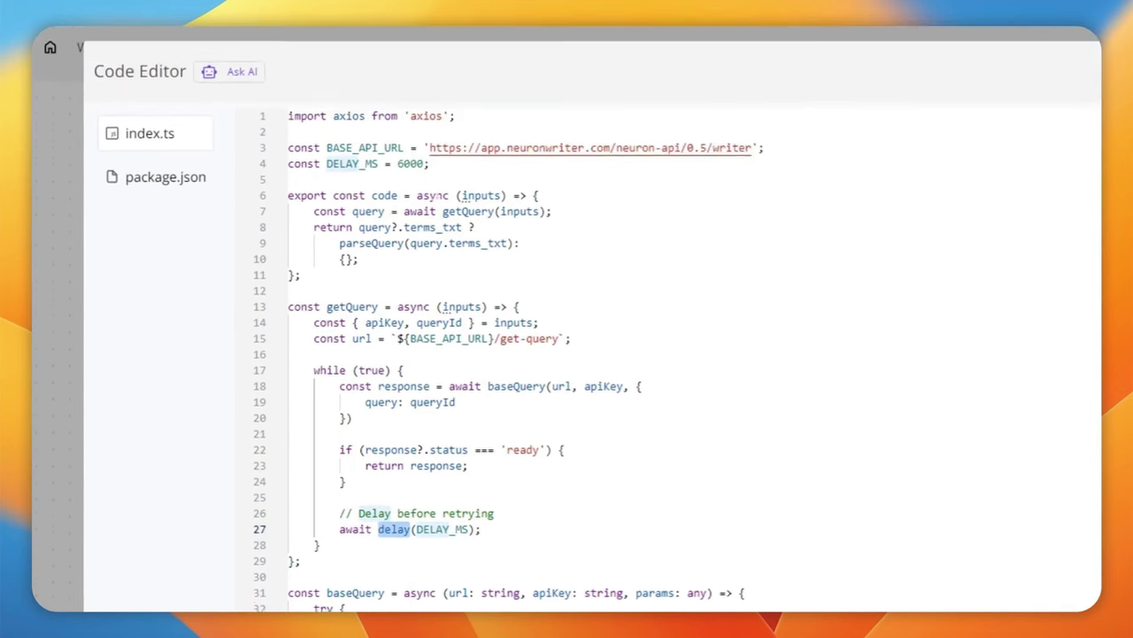
pyautogui.moveTo(431, 176); pyautogui.dragTo(383, 176)
pyautogui.scroll(-2, 390, 398)
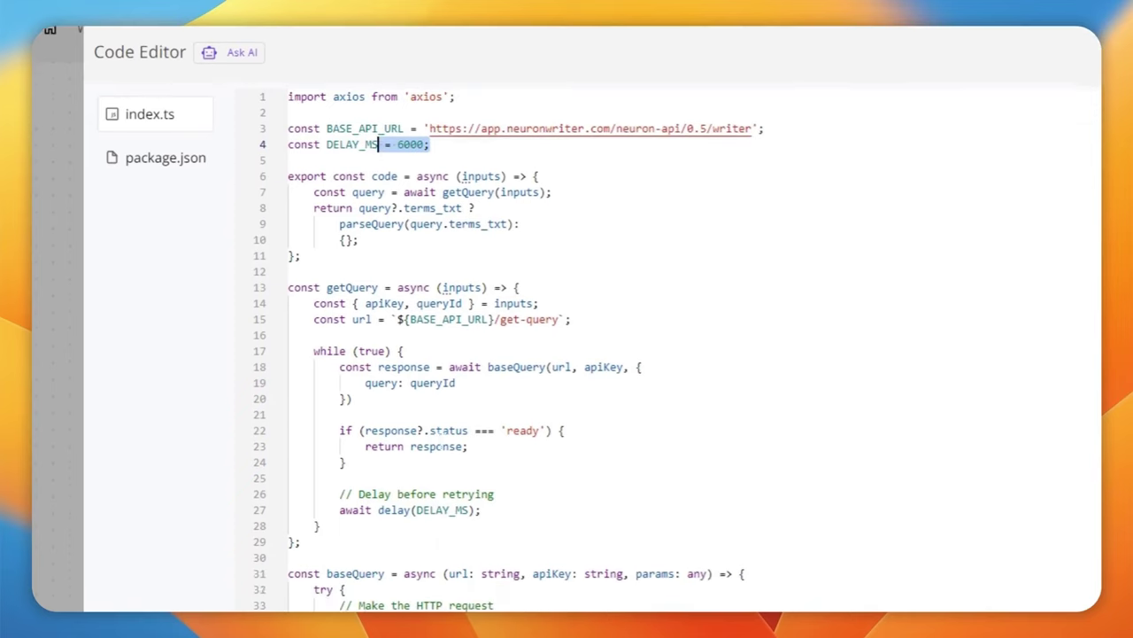
# Review the whole while (true) loop again, highlighting its 'ready' status check and the returned response
pyautogui.moveTo(301, 472); pyautogui.dragTo(324, 282)
pyautogui.click(403, 281)
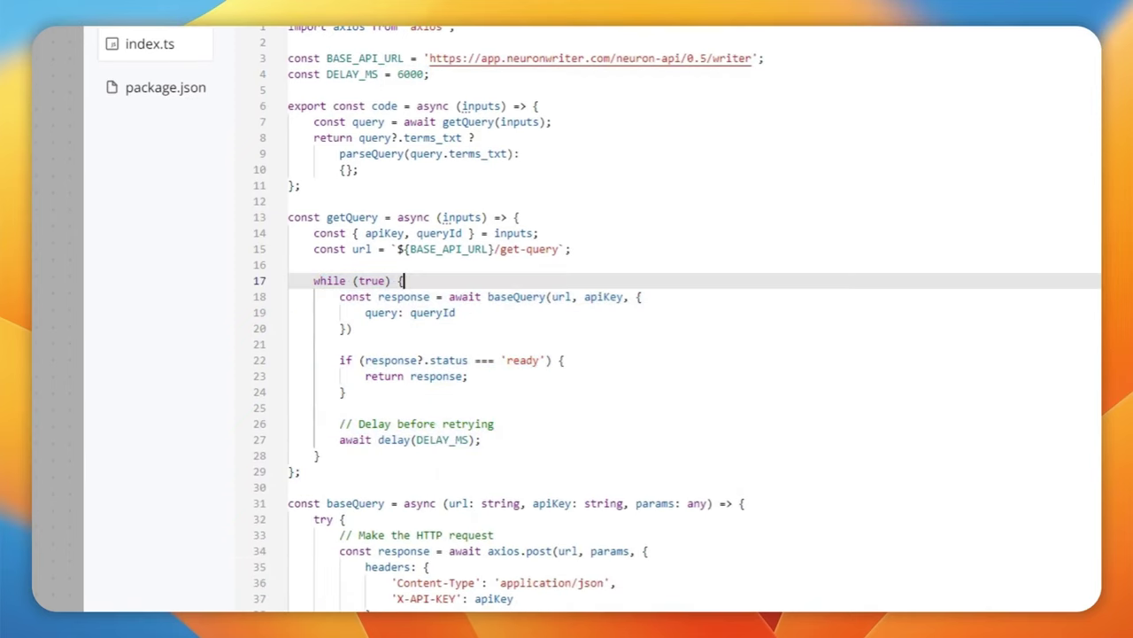
pyautogui.scroll(-1, 620, 319)
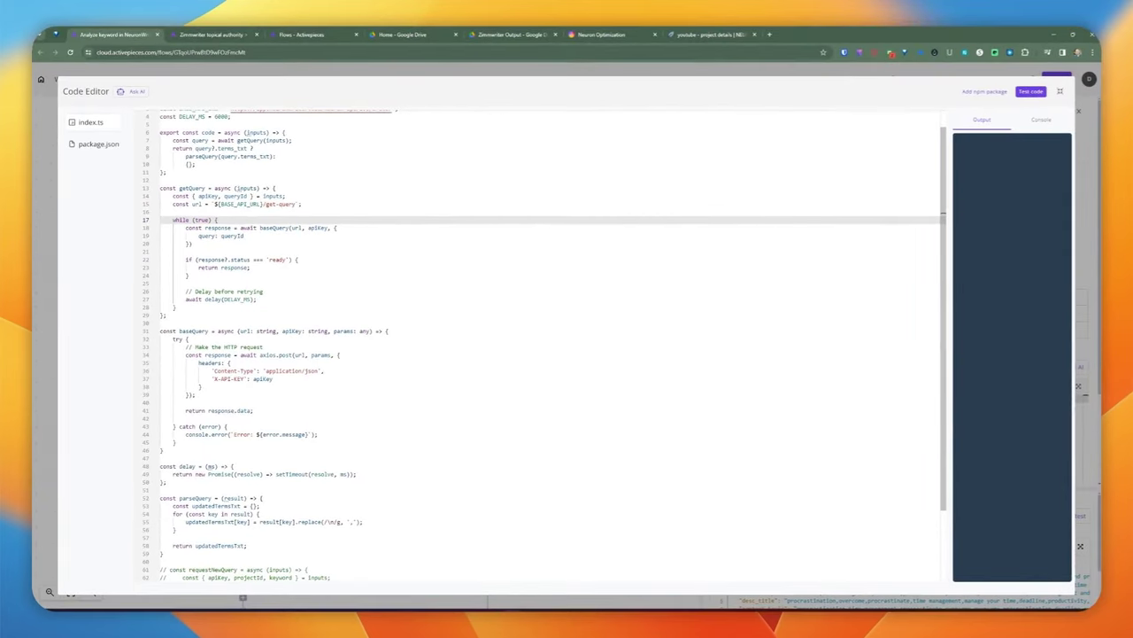
pyautogui.moveTo(288, 259); pyautogui.dragTo(270, 260)
pyautogui.click(241, 275)
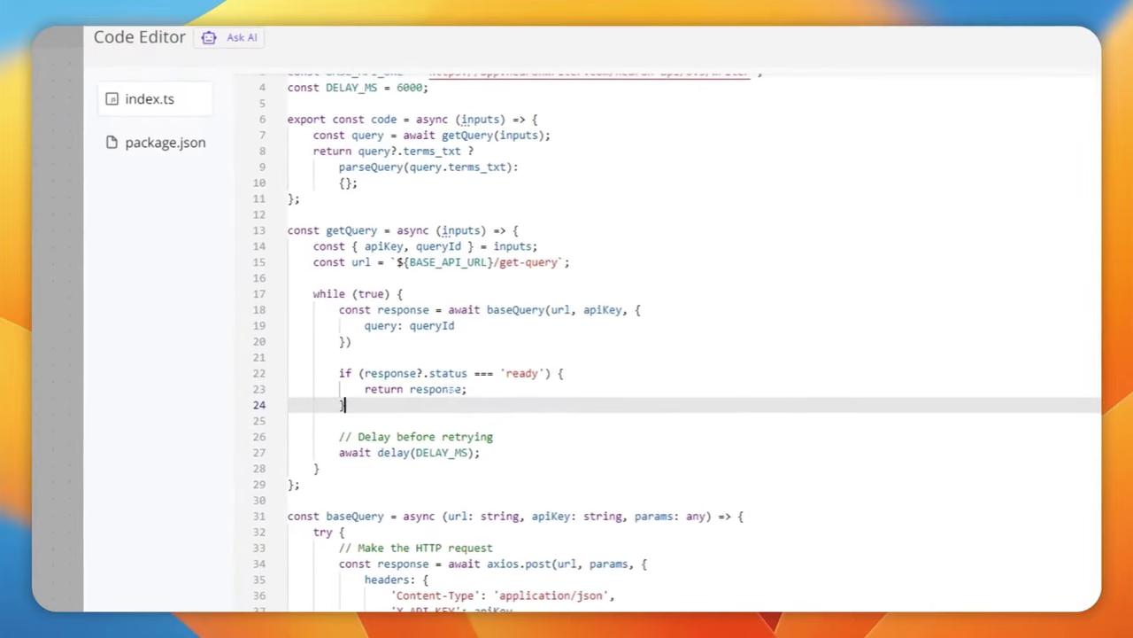
pyautogui.doubleClick(451, 388)
pyautogui.scroll(1, 451, 389)
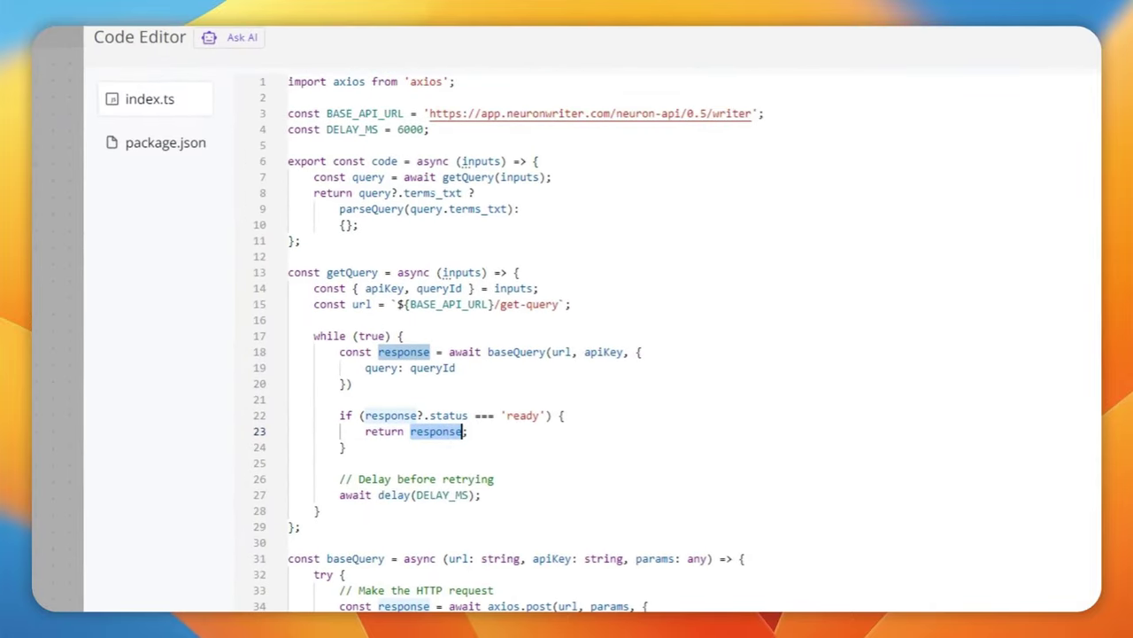
# Examine how the exported code function stores the getQuery result in query and checks its terms_txt property
pyautogui.doubleClick(458, 177)
pyautogui.click(315, 177)
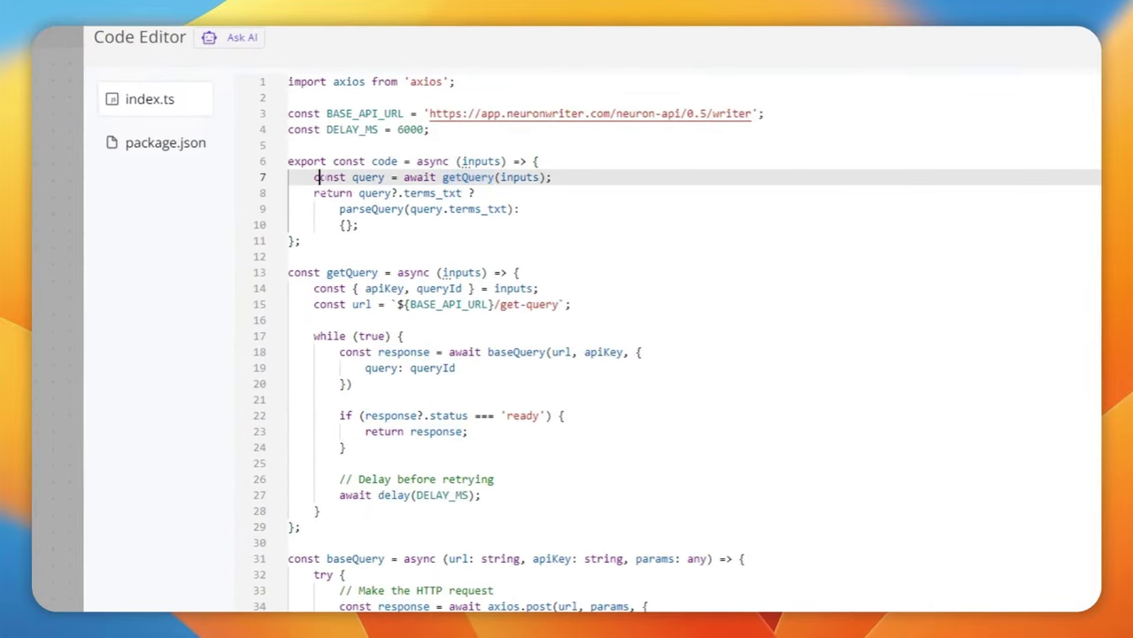
pyautogui.doubleClick(368, 177)
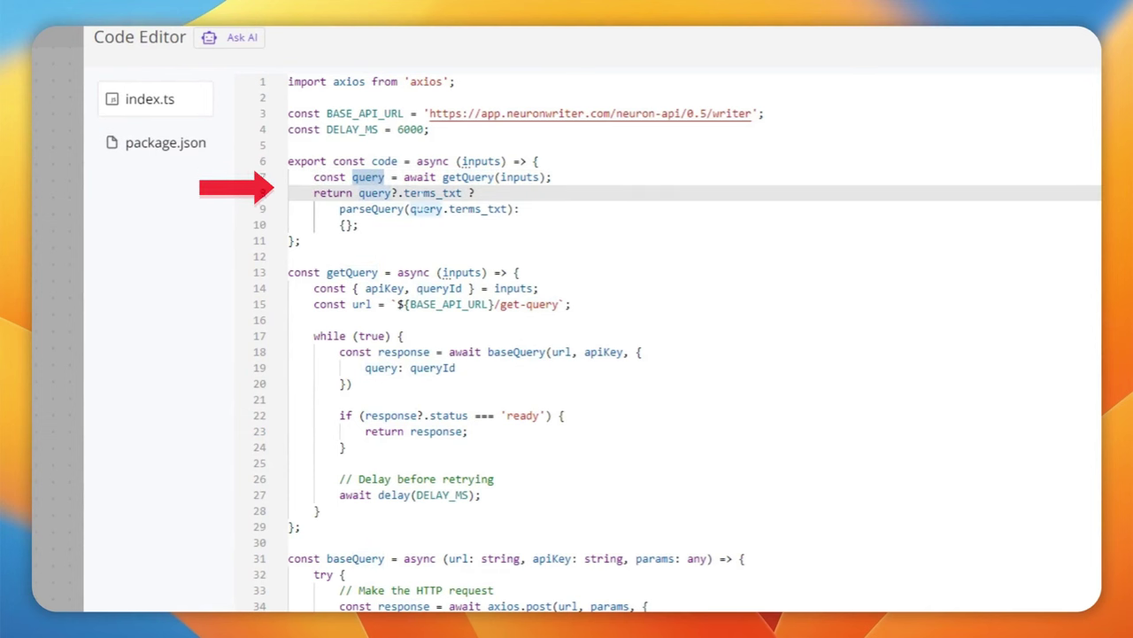
pyautogui.doubleClick(460, 193)
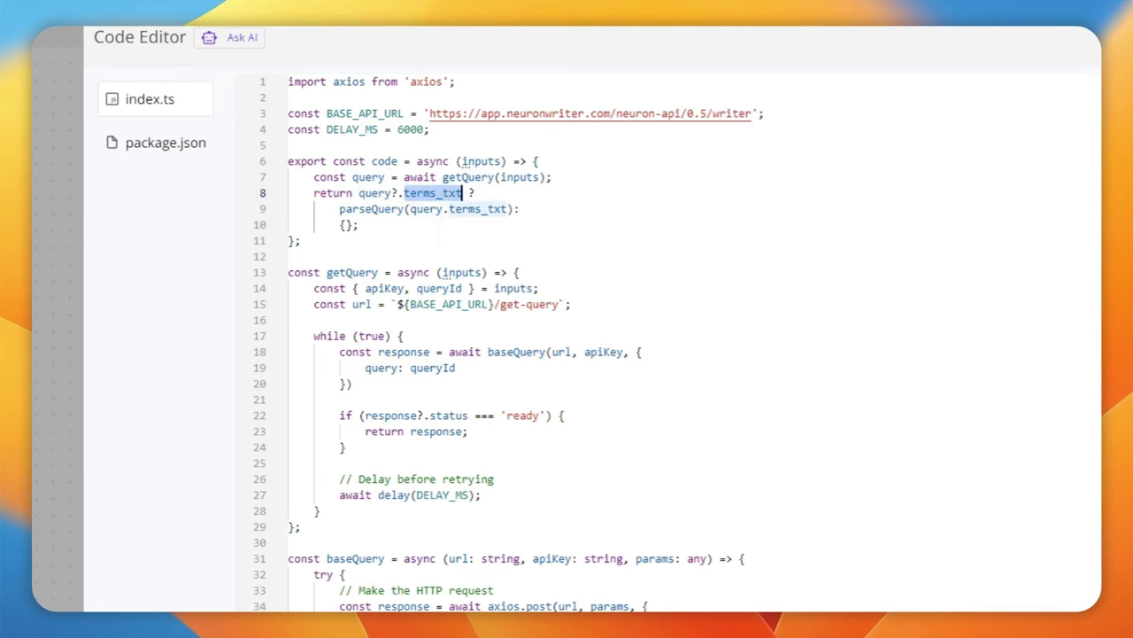
pyautogui.click(359, 224)
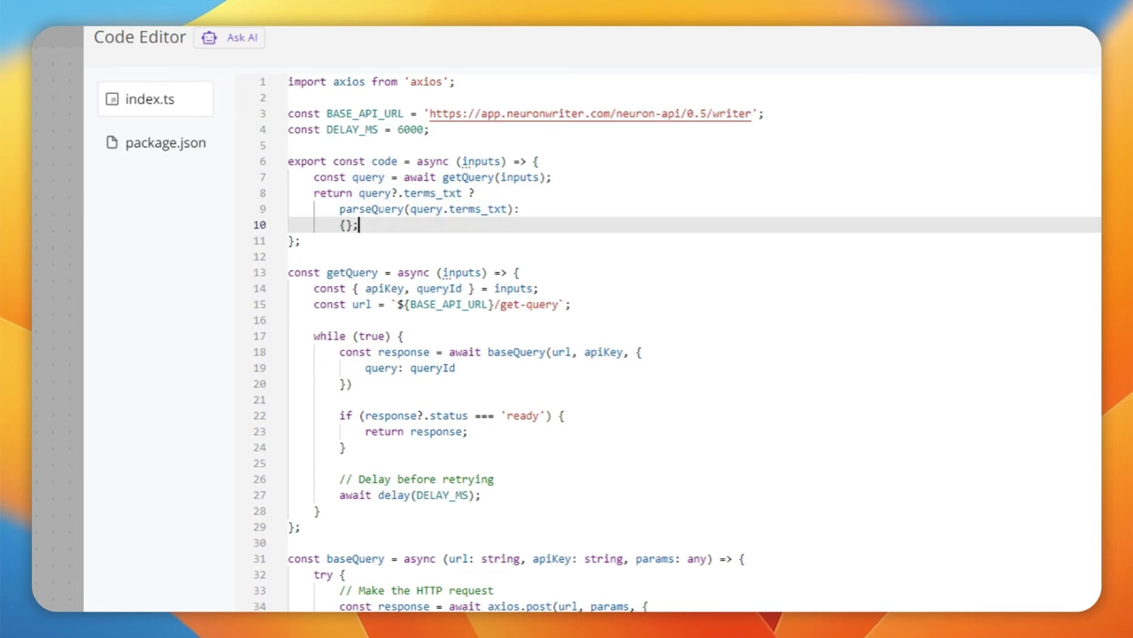
# Follow the parseQuery call to its definition and examine the updatedTermsTxt object, the result parameter and the for loop
pyautogui.doubleClick(371, 209)
pyautogui.scroll(-4, 371, 209)
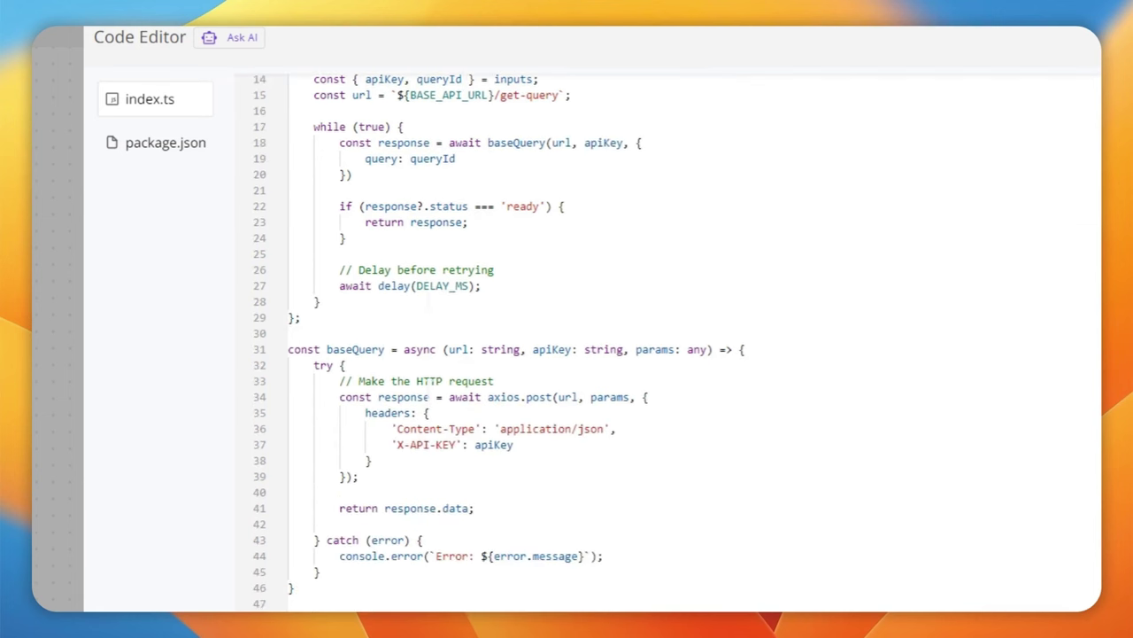
pyautogui.scroll(-5, 433, 355)
pyautogui.moveTo(487, 225); pyautogui.dragTo(347, 225)
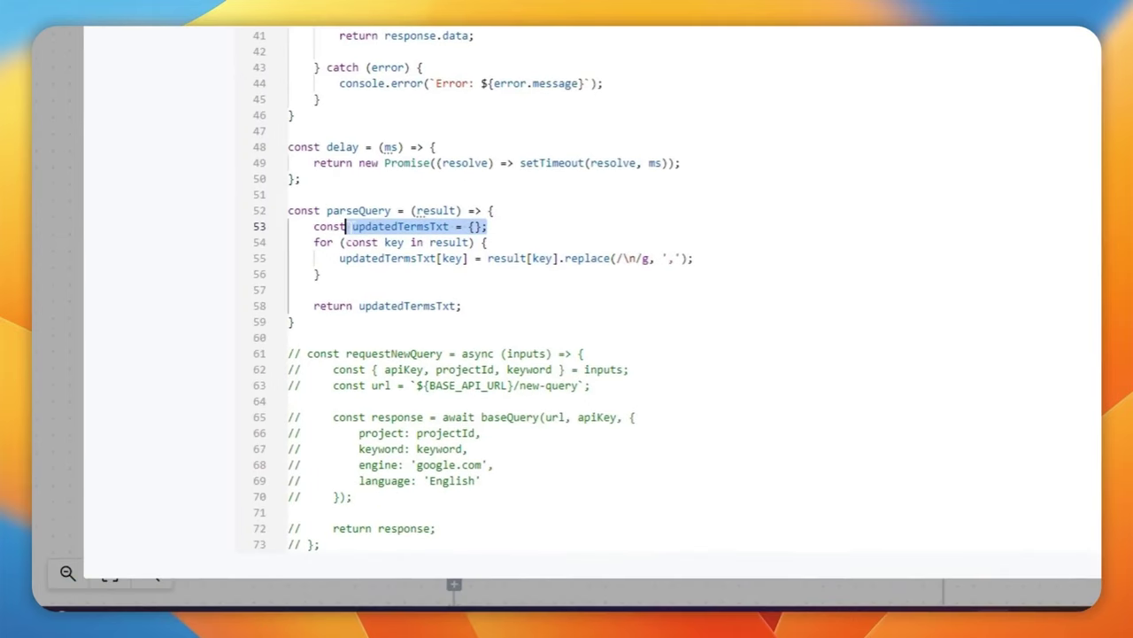
pyautogui.click(448, 241)
pyautogui.scroll(5, 448, 241)
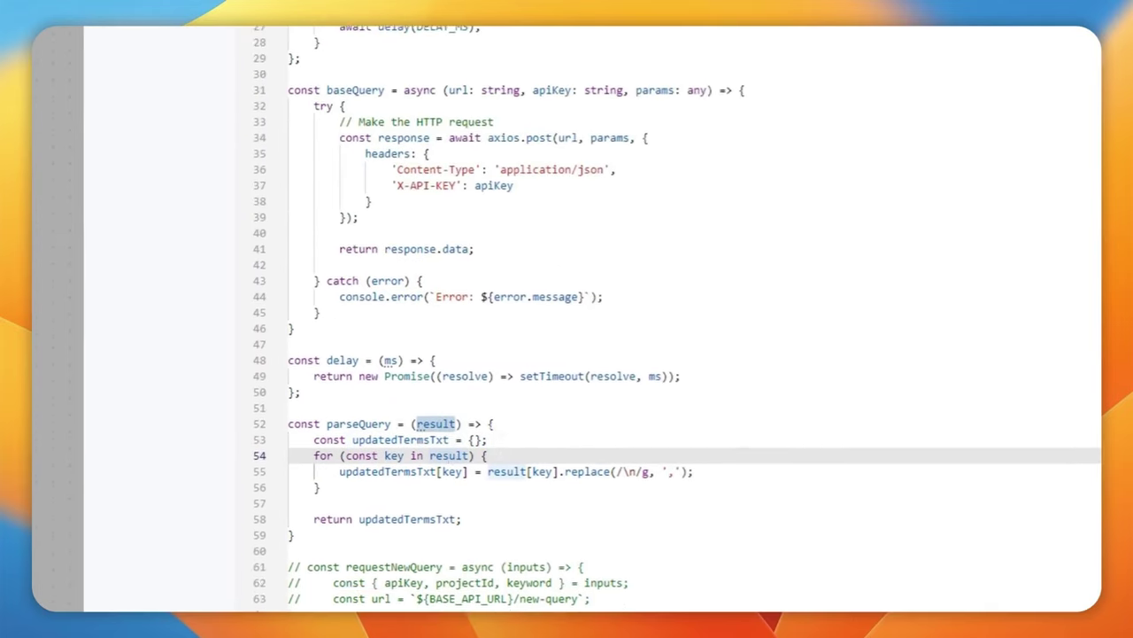
pyautogui.scroll(-1, 484, 440)
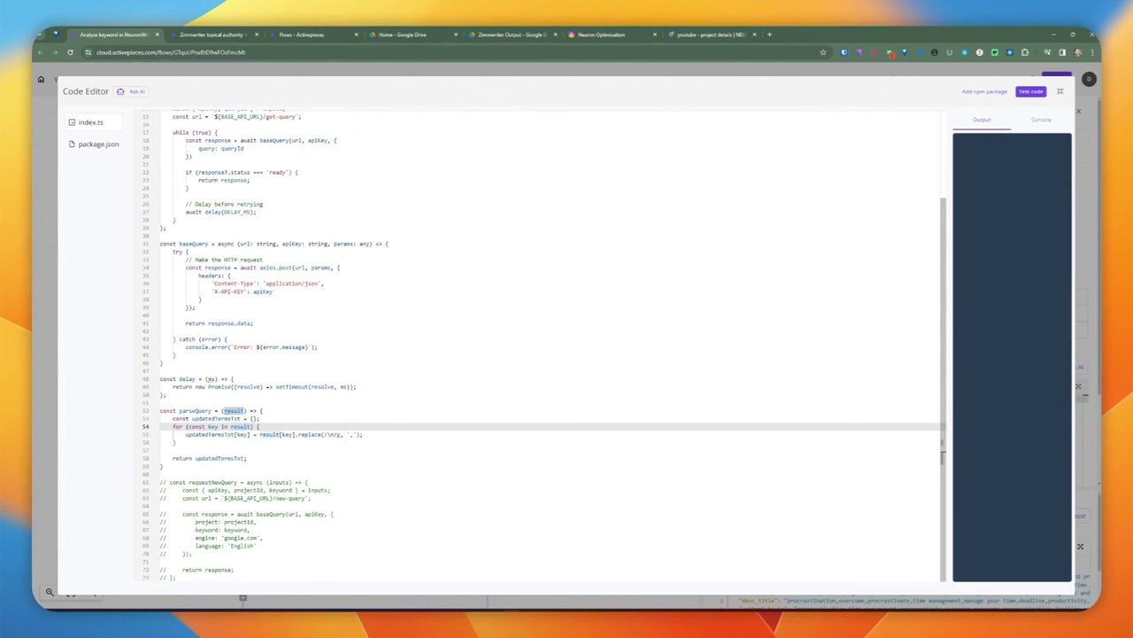
# Examine the replace call in parseQuery, highlighting the \n pattern and its comma replacement arguments
pyautogui.click(331, 434)
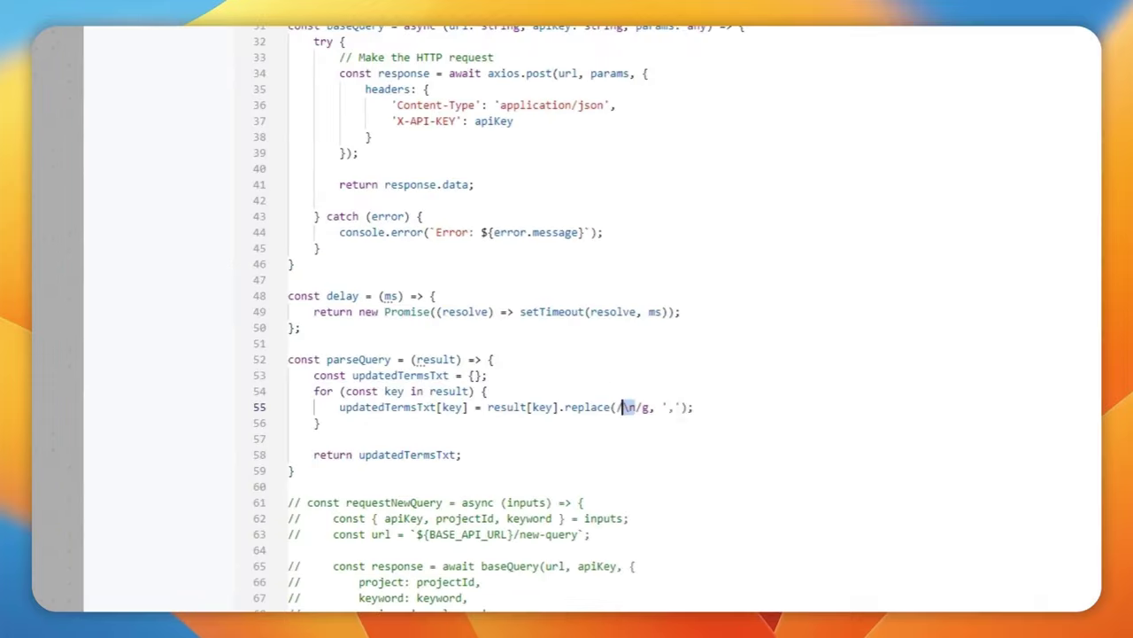
pyautogui.moveTo(681, 408); pyautogui.dragTo(636, 408)
pyautogui.click(487, 376)
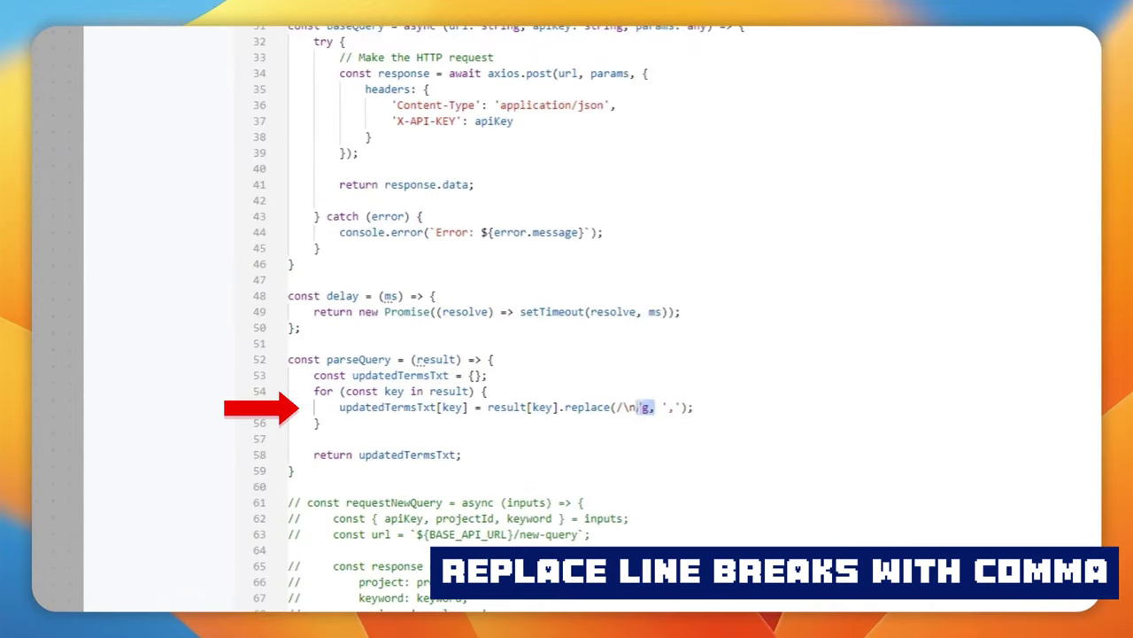
pyautogui.click(623, 437)
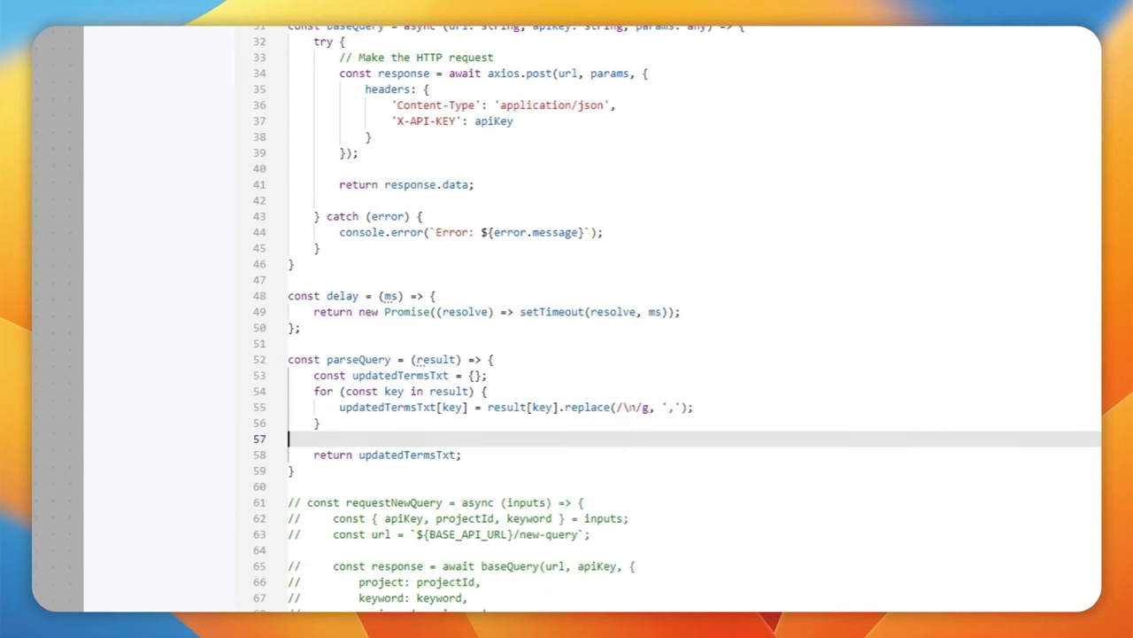
pyautogui.click(629, 408)
pyautogui.moveTo(631, 408); pyautogui.dragTo(621, 407)
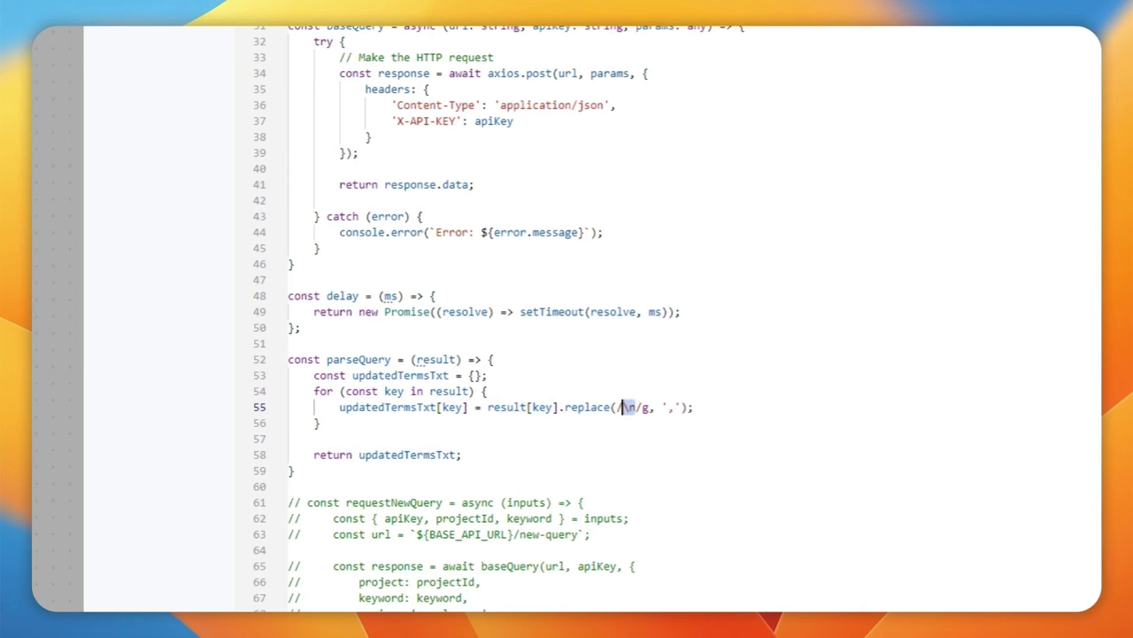
pyautogui.click(625, 437)
# Trace updatedTermsTxt through parseQuery to its return statement, and return to the parseQuery call in the exported code function
pyautogui.doubleClick(379, 376)
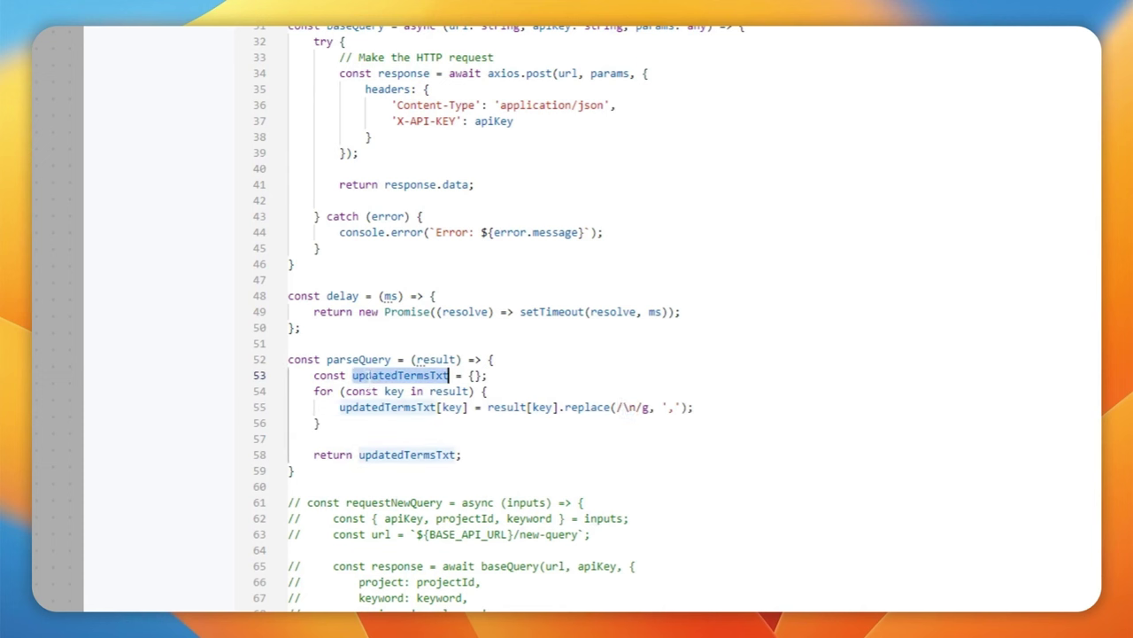
pyautogui.click(428, 407)
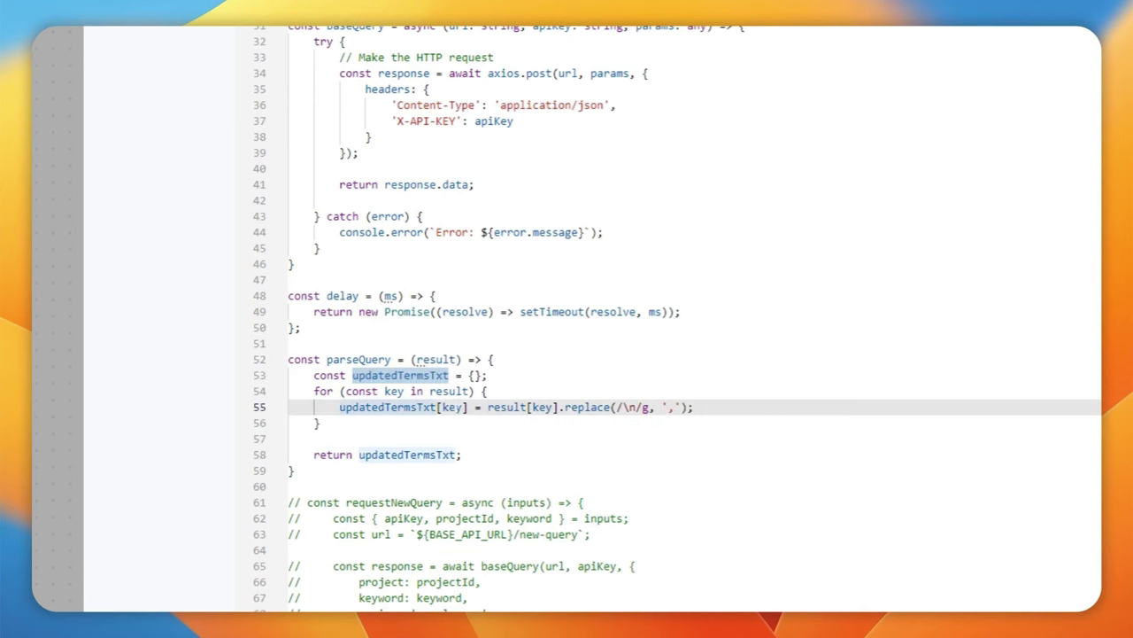
pyautogui.doubleClick(452, 407)
pyautogui.click(462, 454)
pyautogui.moveTo(295, 470); pyautogui.dragTo(263, 376)
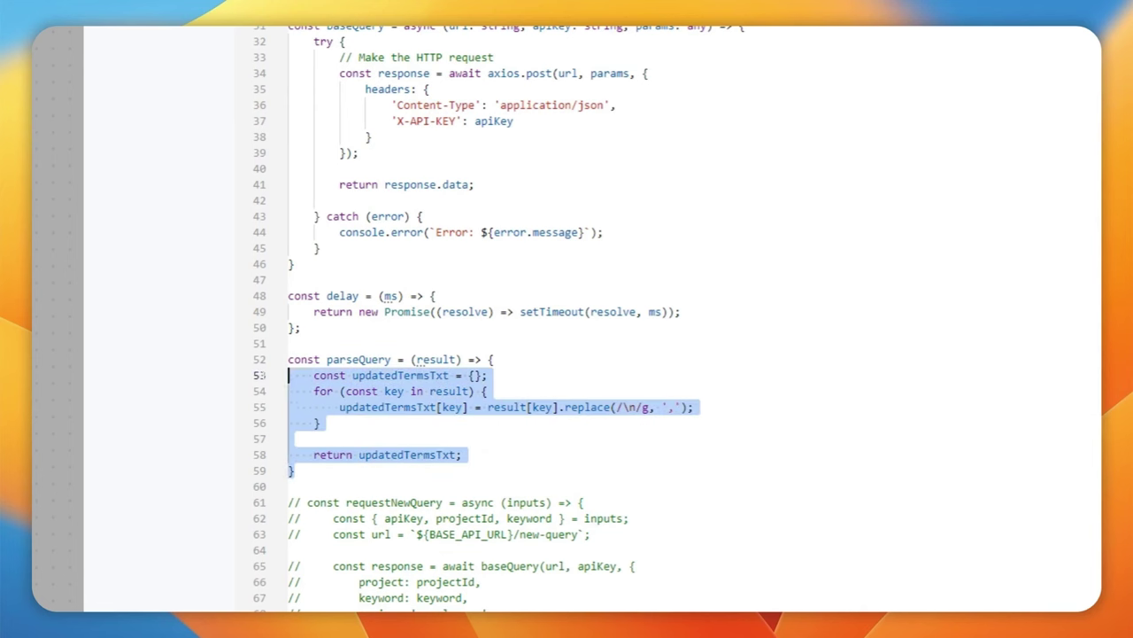
pyautogui.scroll(10, 391, 277)
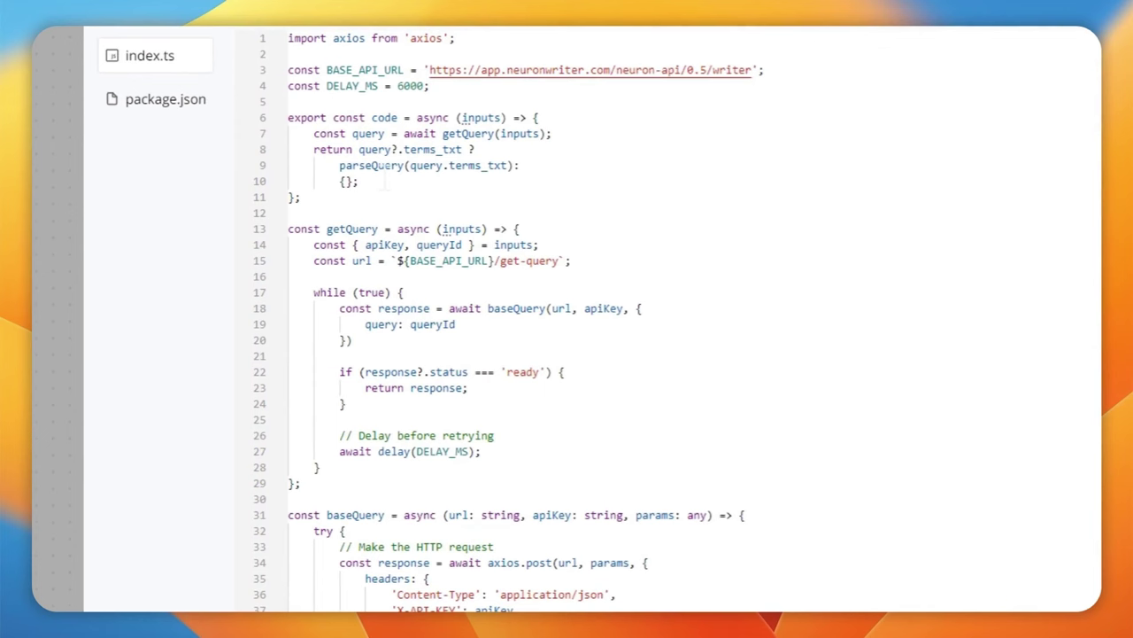
pyautogui.doubleClick(376, 166)
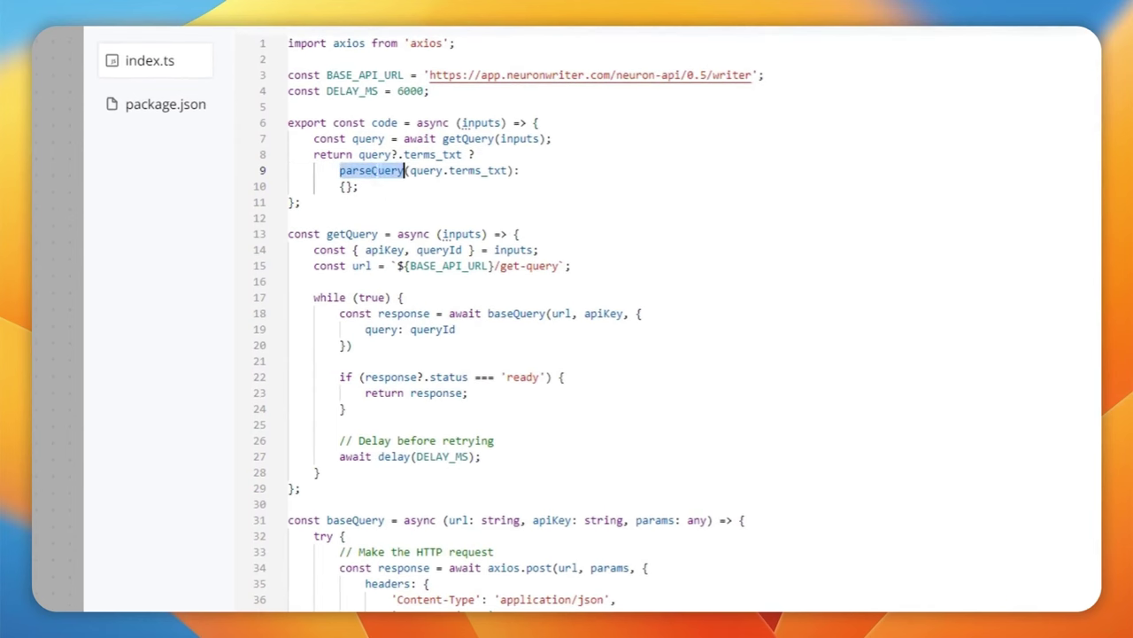
pyautogui.click(375, 182)
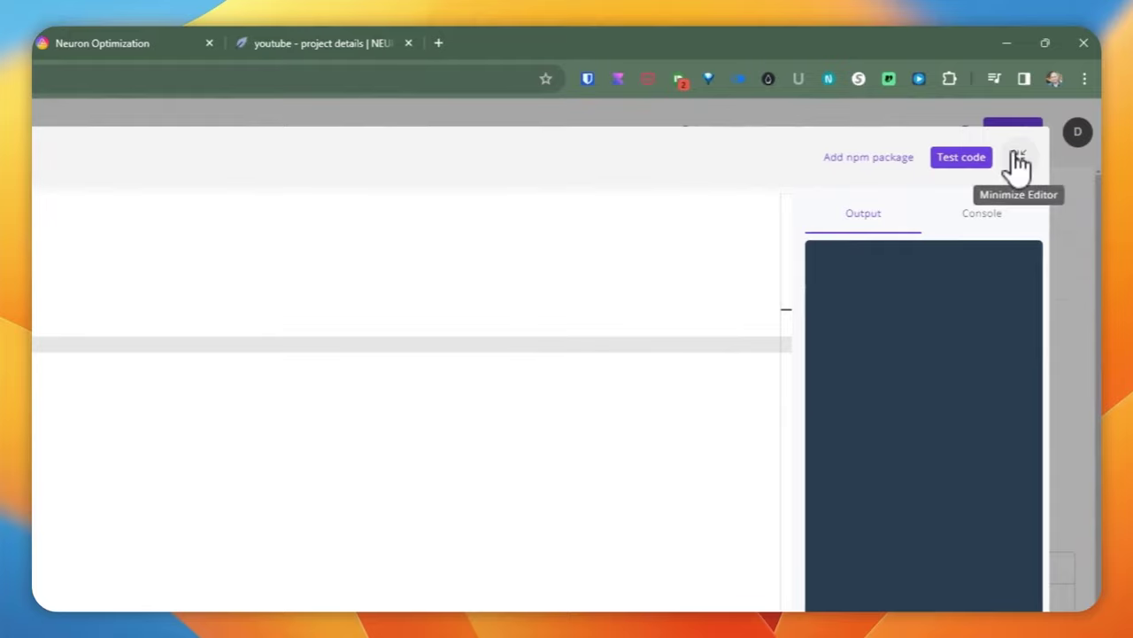
# Close the code editor, retest the NeuronWriter get keywords step, and enlarge its sample data output area
pyautogui.click(1017, 156)
pyautogui.scroll(-6, 937, 399)
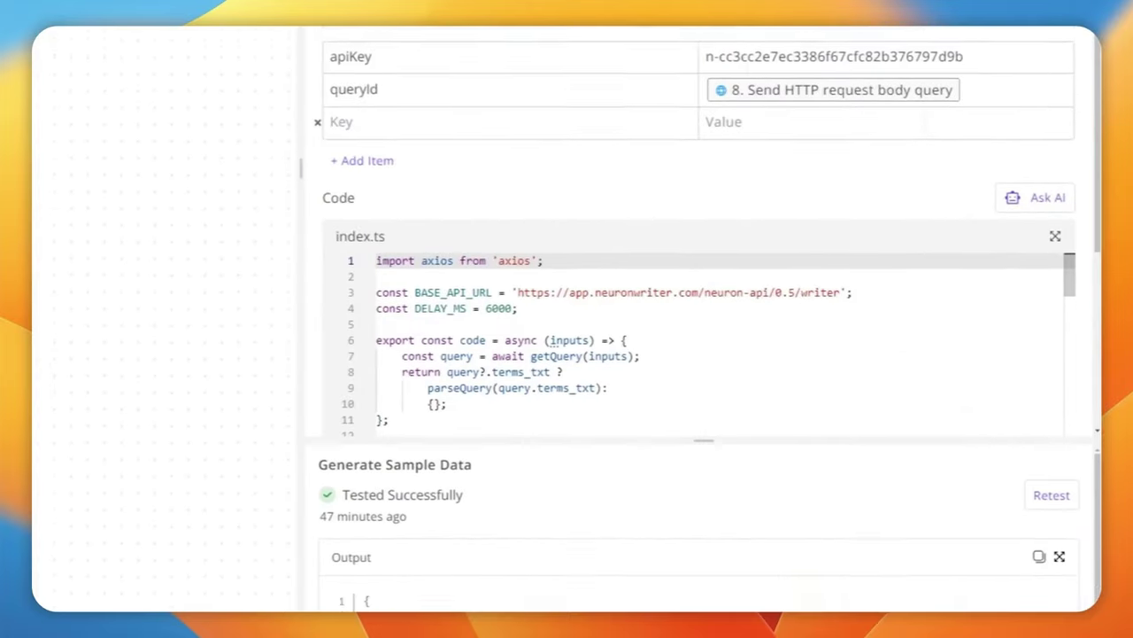
pyautogui.click(1047, 474)
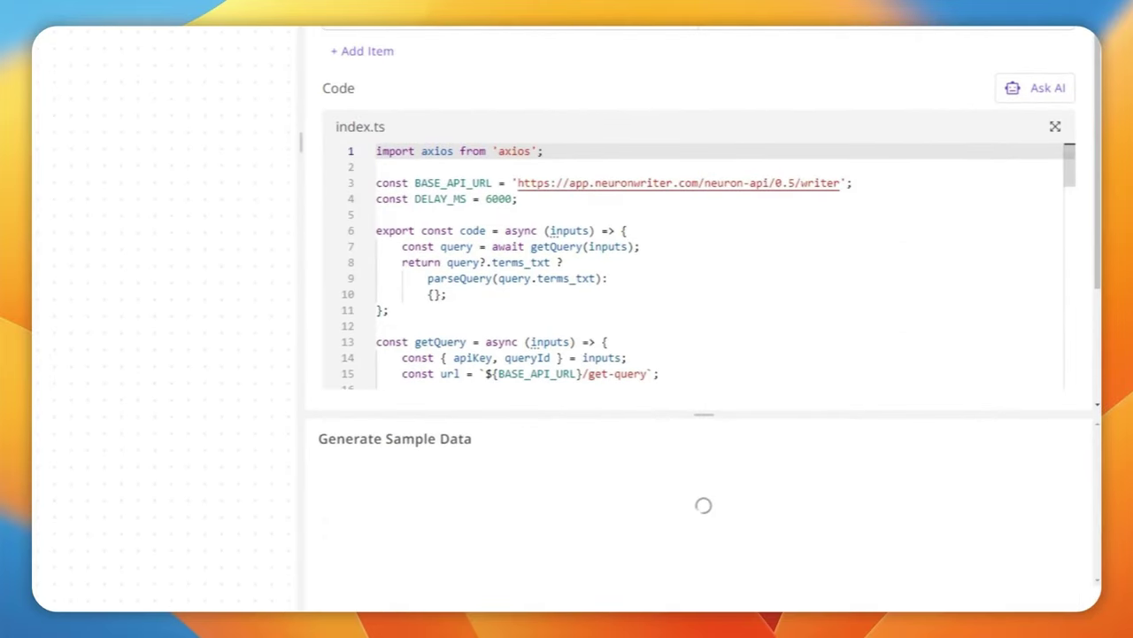
pyautogui.moveTo(370, 412); pyautogui.dragTo(364, 267)
pyautogui.click(365, 266)
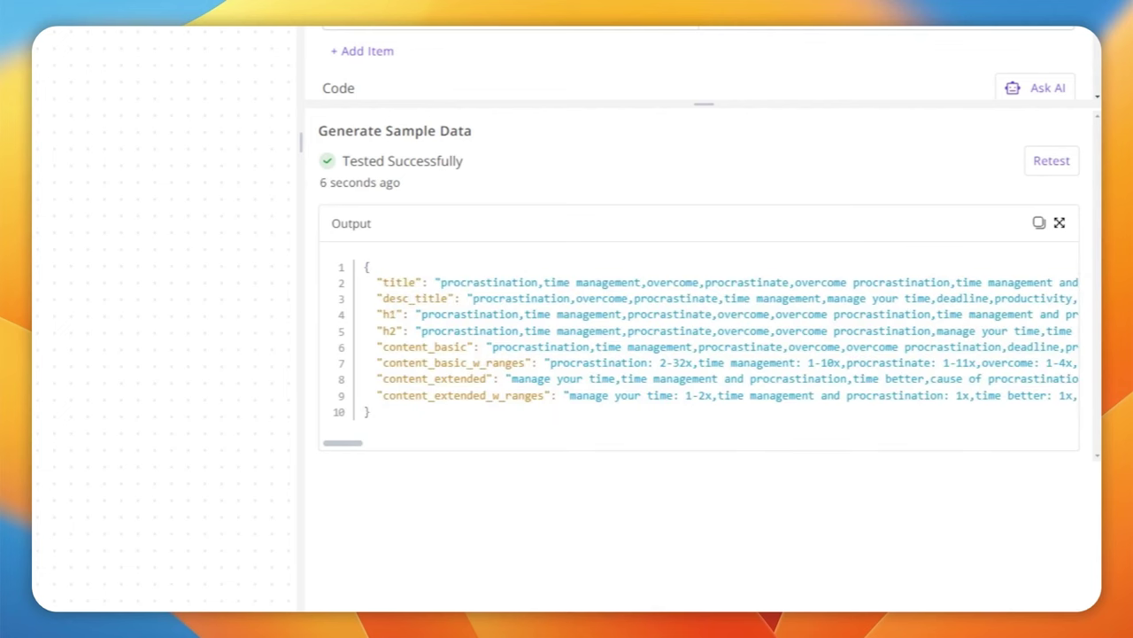
# Examine the test output, highlighting the comma-separated terms in the title field
pyautogui.moveTo(461, 282); pyautogui.dragTo(666, 282)
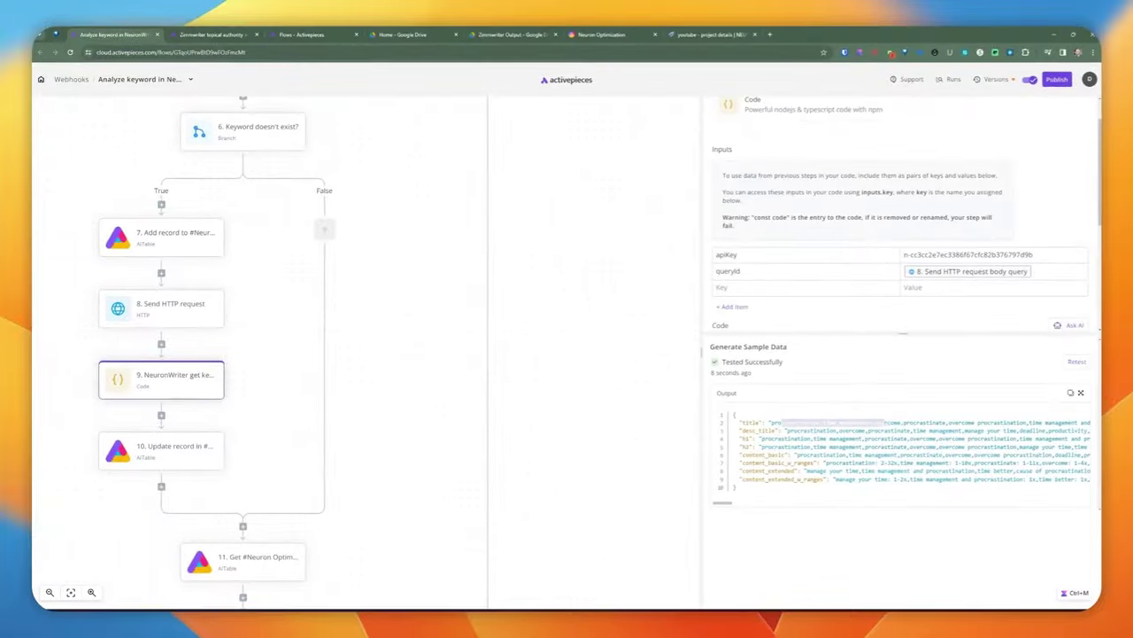
pyautogui.moveTo(884, 422); pyautogui.dragTo(894, 422)
pyautogui.click(894, 423)
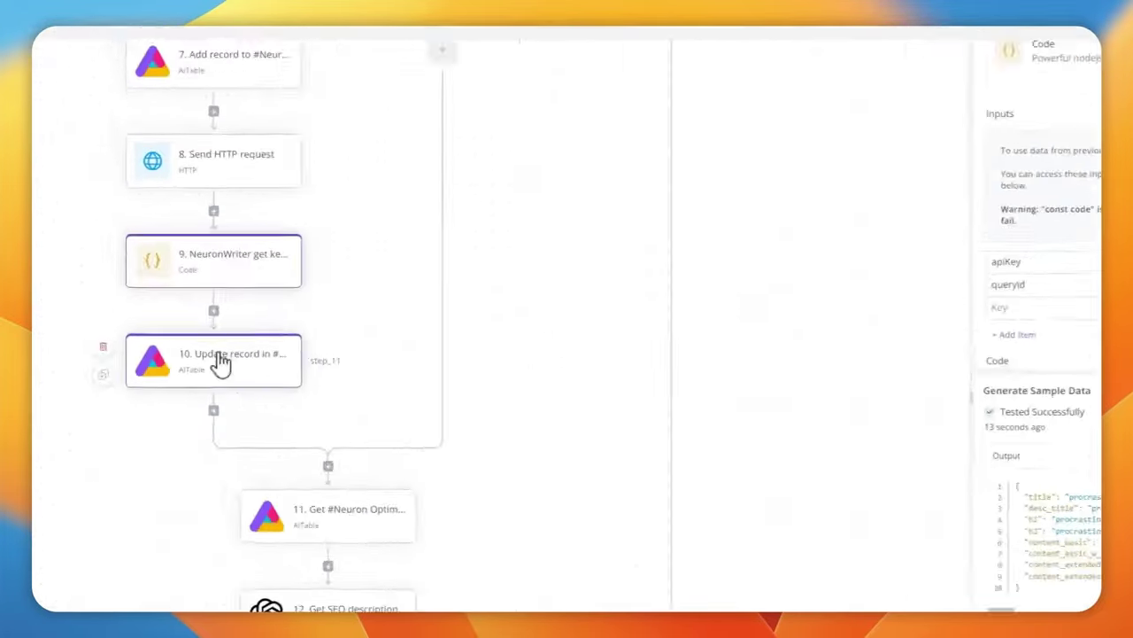
# Open step 10, the Neuron Optimization record update, and examine its record ID and NeuronWriter keyword mappings down to DateAdded
pyautogui.click(220, 362)
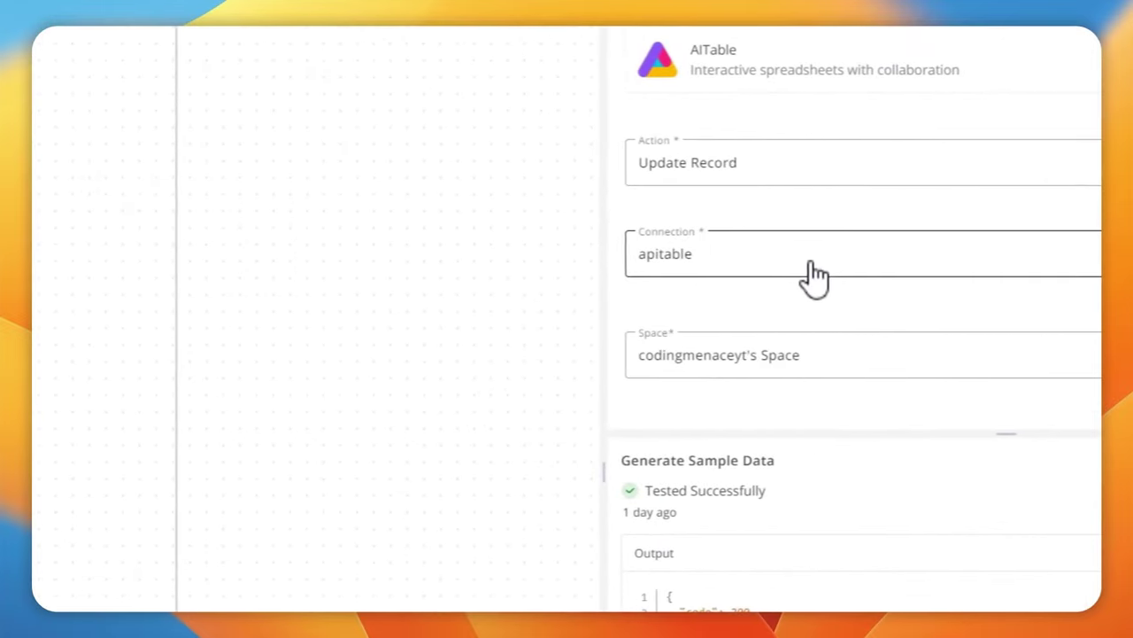
pyautogui.scroll(-5, 806, 301)
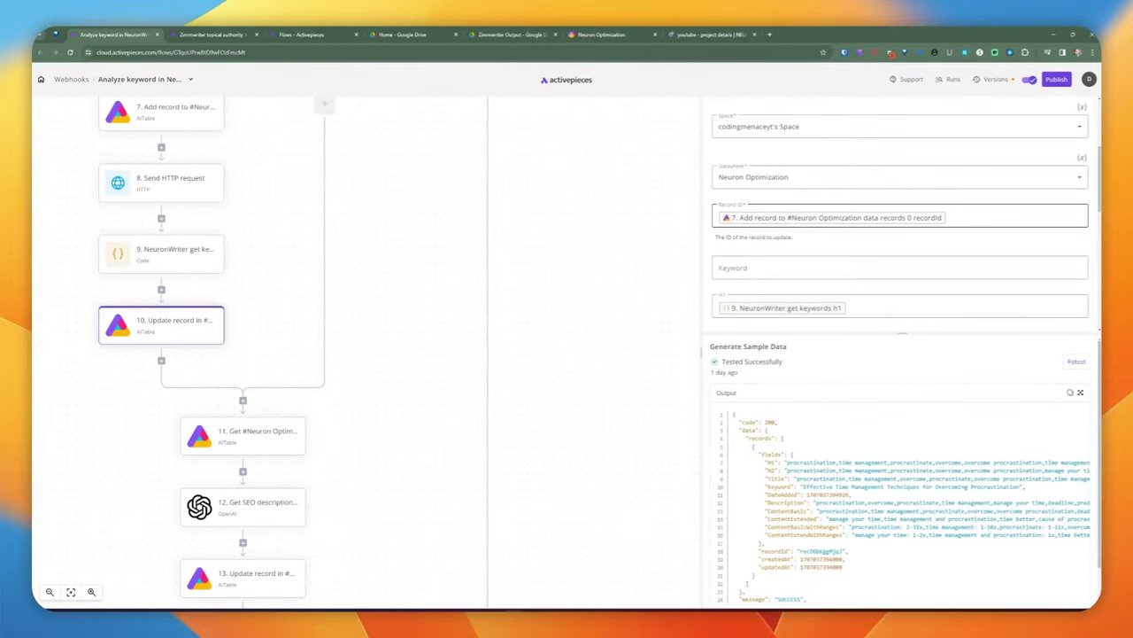
pyautogui.scroll(-1, 840, 248)
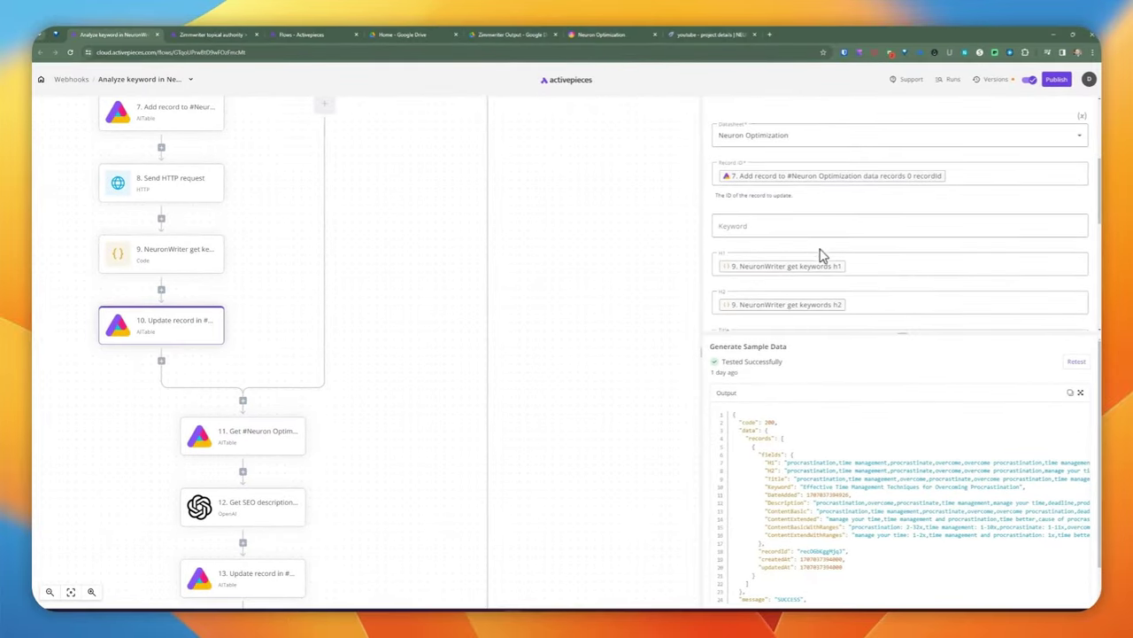
pyautogui.scroll(-2, 716, 245)
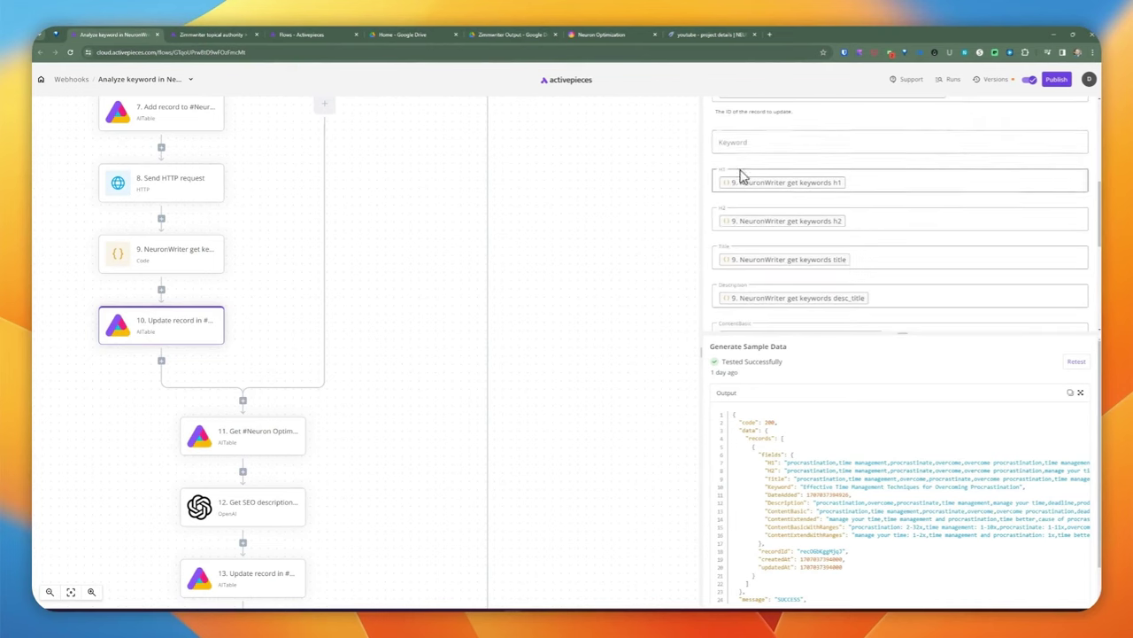
pyautogui.click(841, 142)
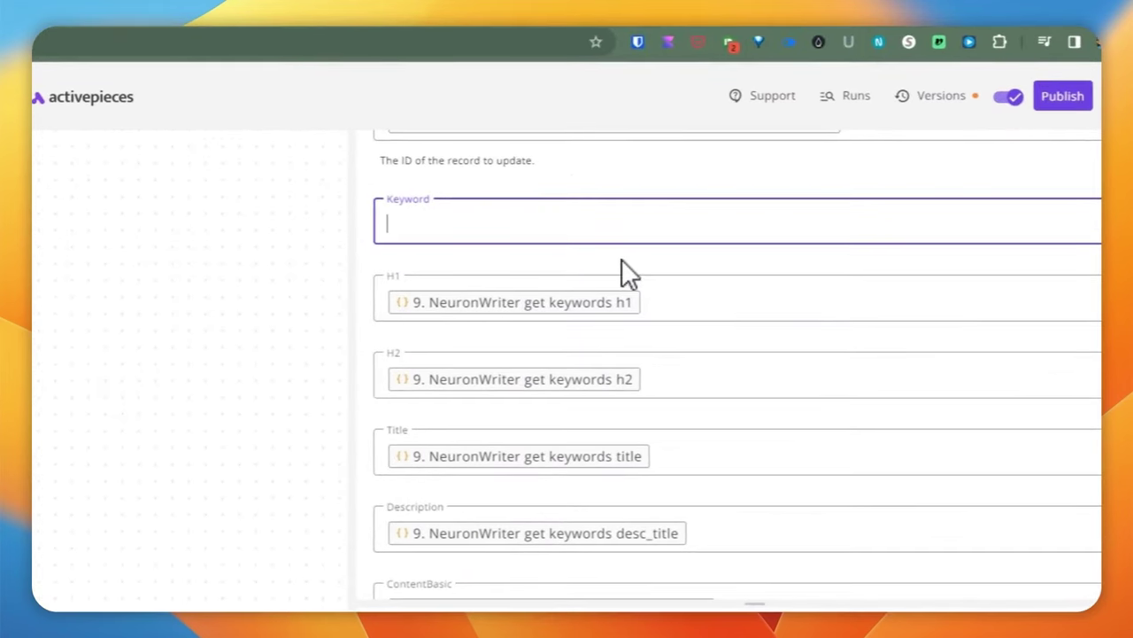
pyautogui.scroll(2, 542, 257)
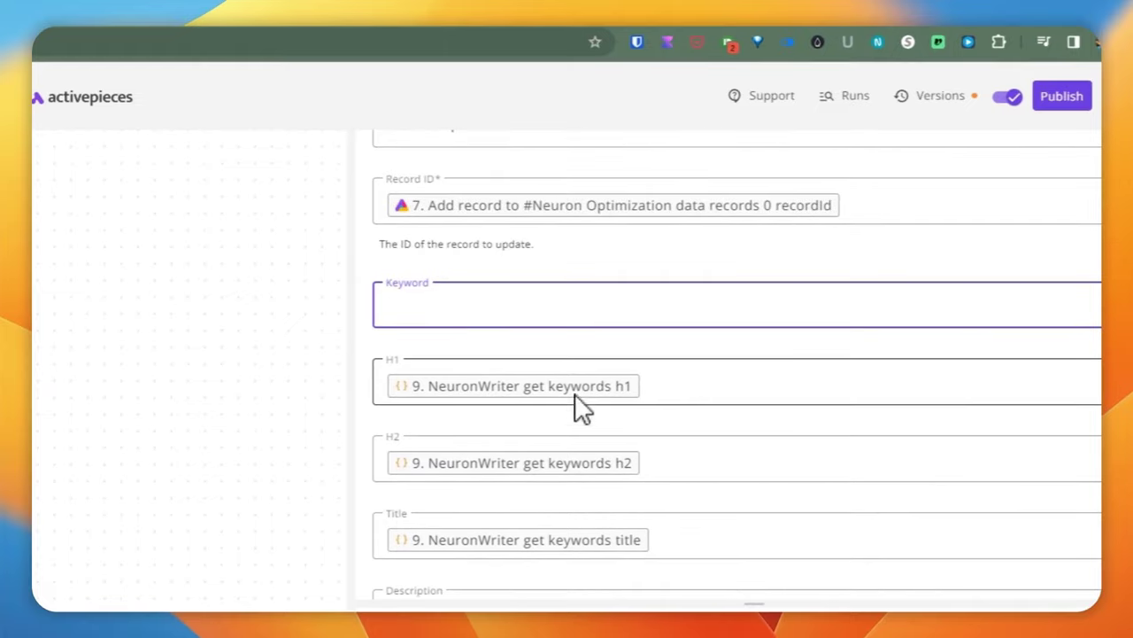
pyautogui.scroll(-2, 630, 405)
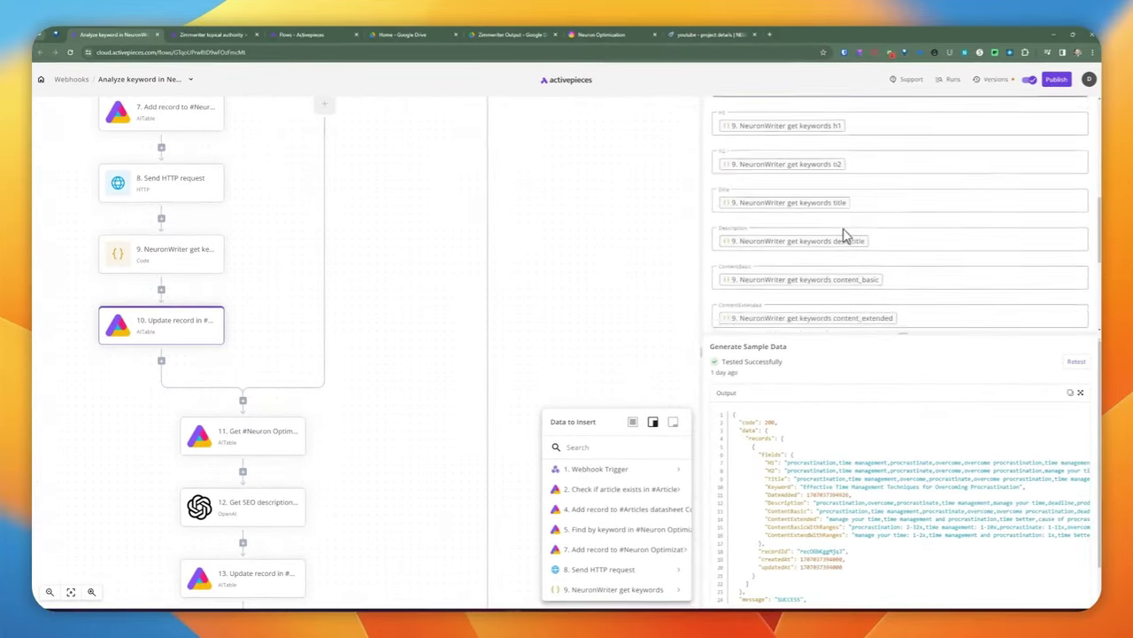
pyautogui.scroll(-5, 843, 236)
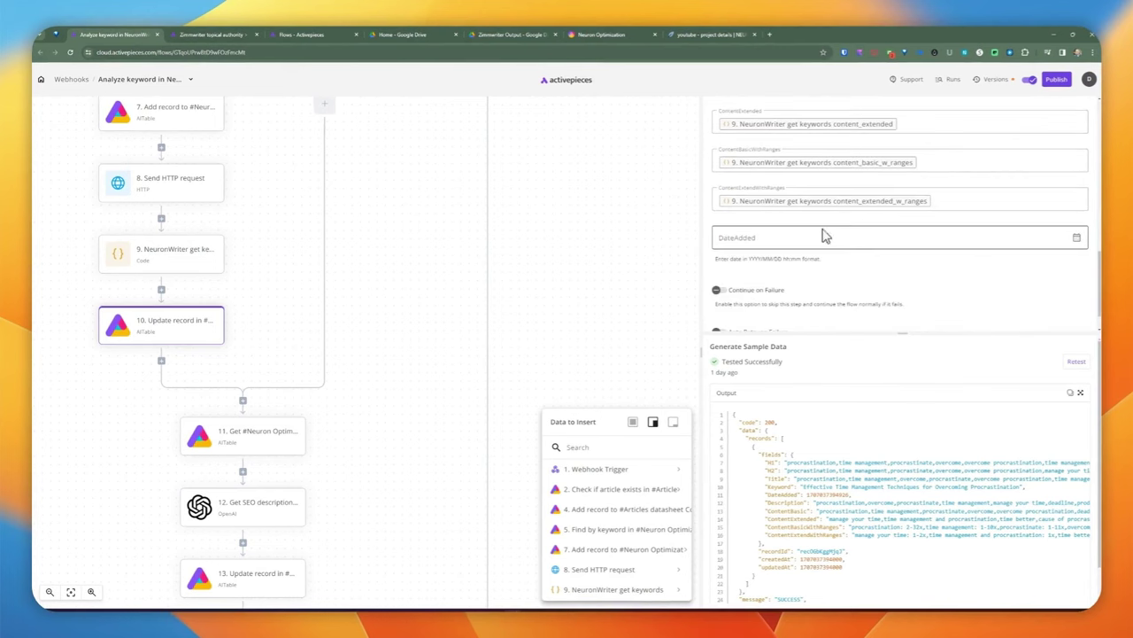
# Open the Get SEO description step and check its available OpenAI models, closing the list without choosing one
pyautogui.scroll(-1, 358, 388)
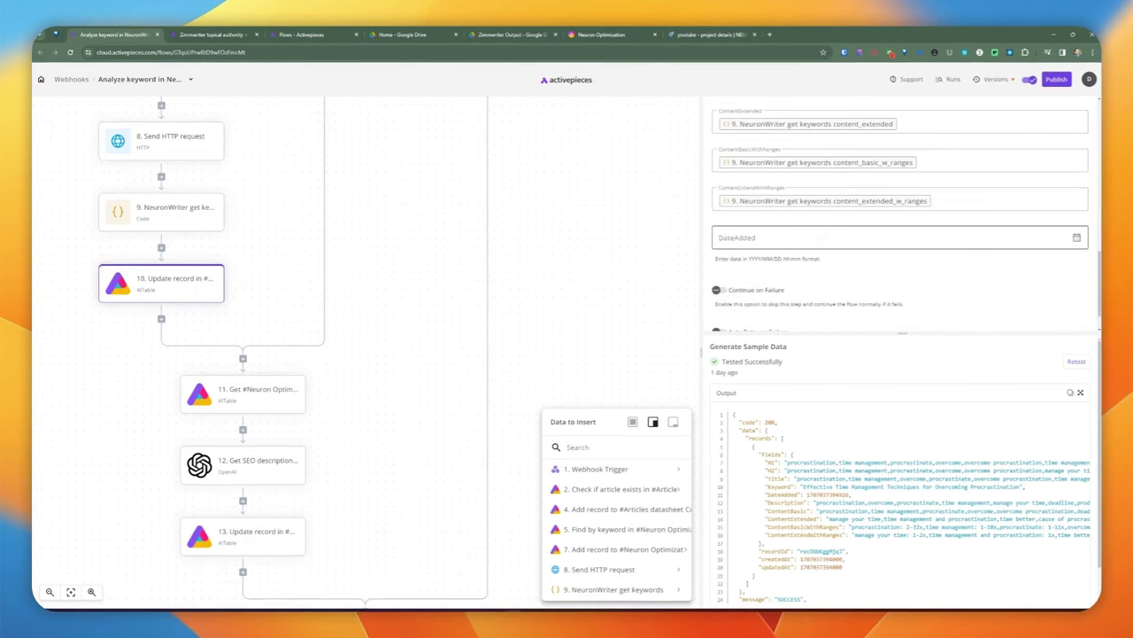
pyautogui.scroll(-2, 283, 398)
pyautogui.click(283, 397)
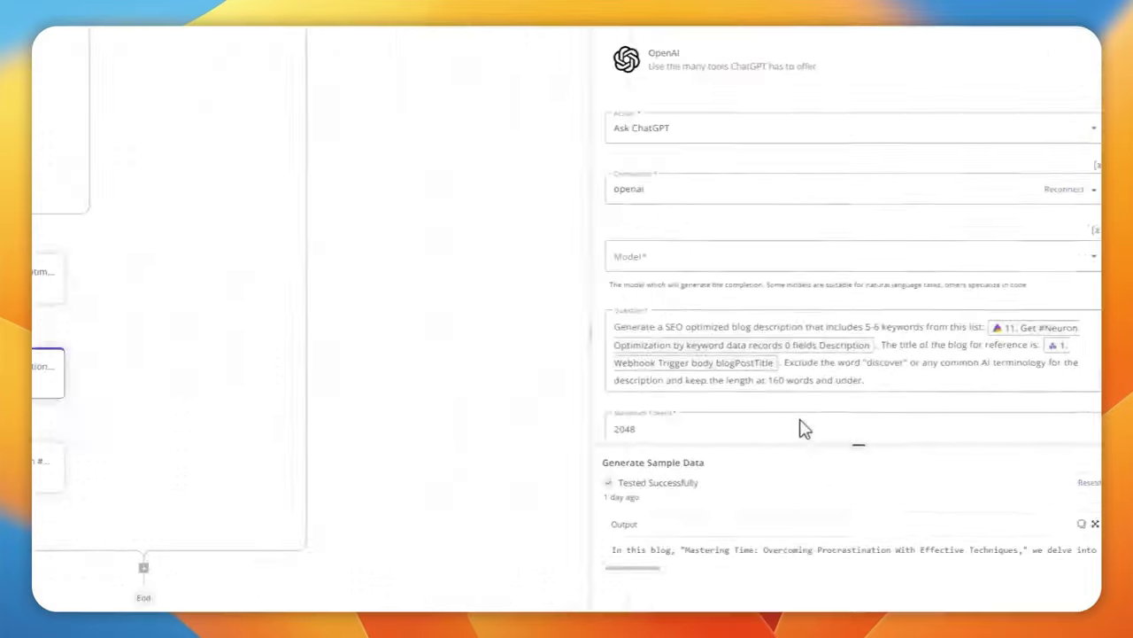
pyautogui.click(461, 189)
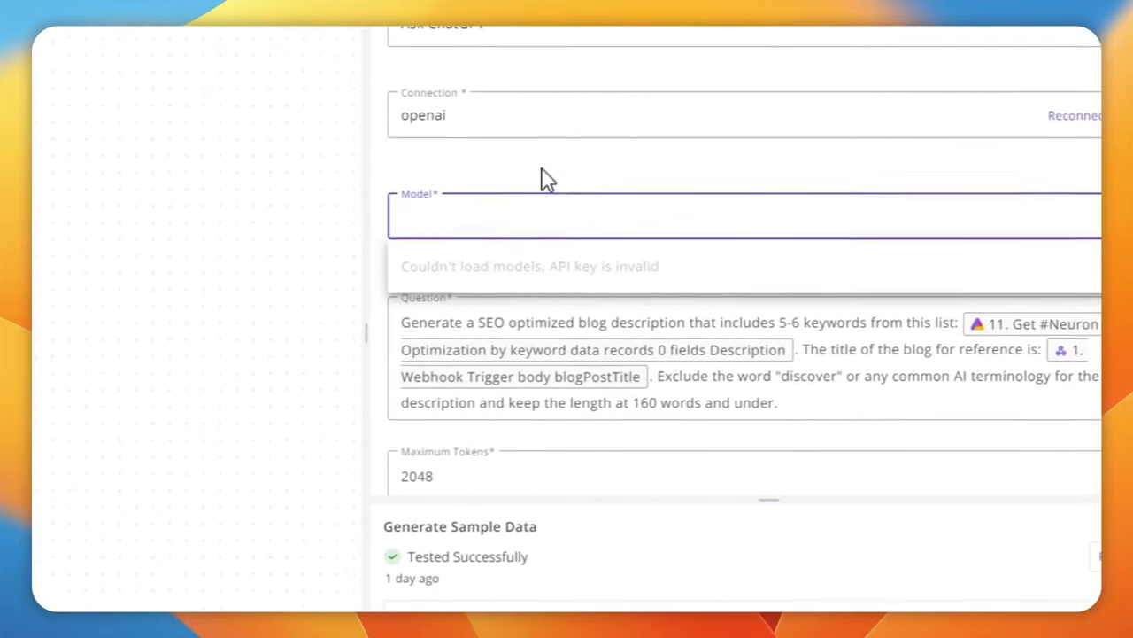
pyautogui.click(551, 140)
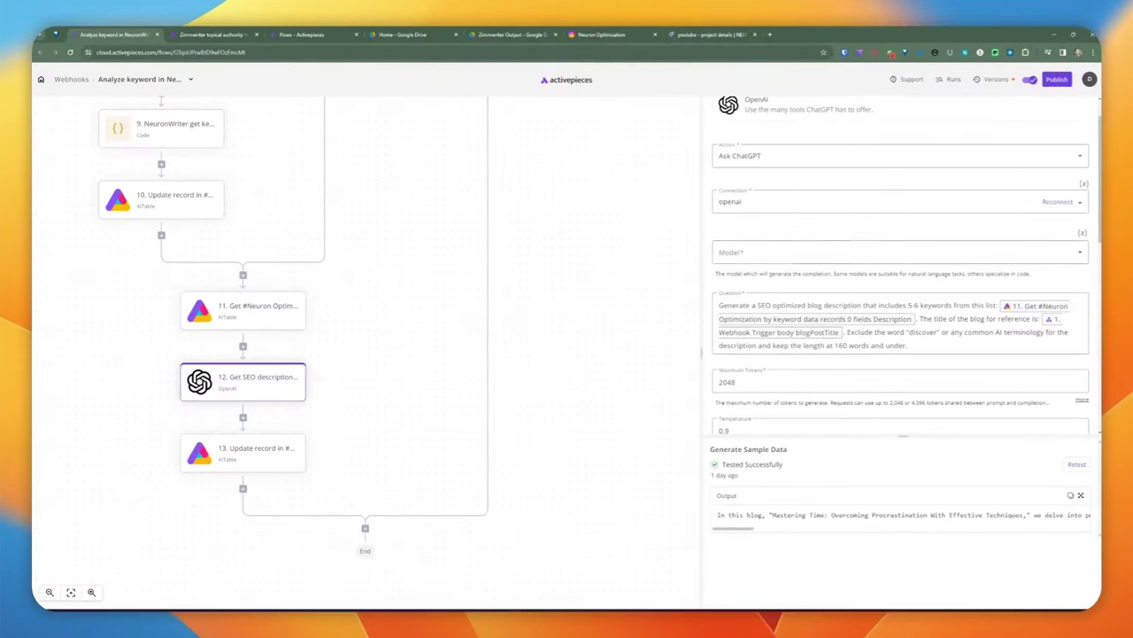
pyautogui.scroll(-1, 683, 260)
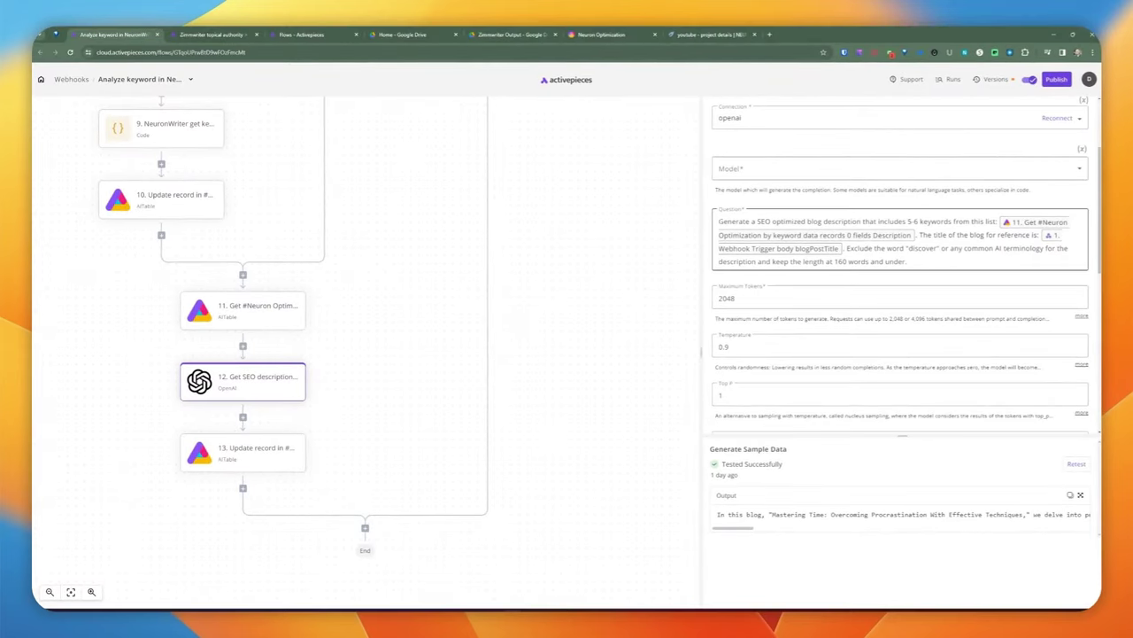
# Examine the SEO description prompt, highlighting its opening request, blog title, "discover" exclusion and length limit, and read the sample output
pyautogui.moveTo(719, 222); pyautogui.dragTo(799, 221)
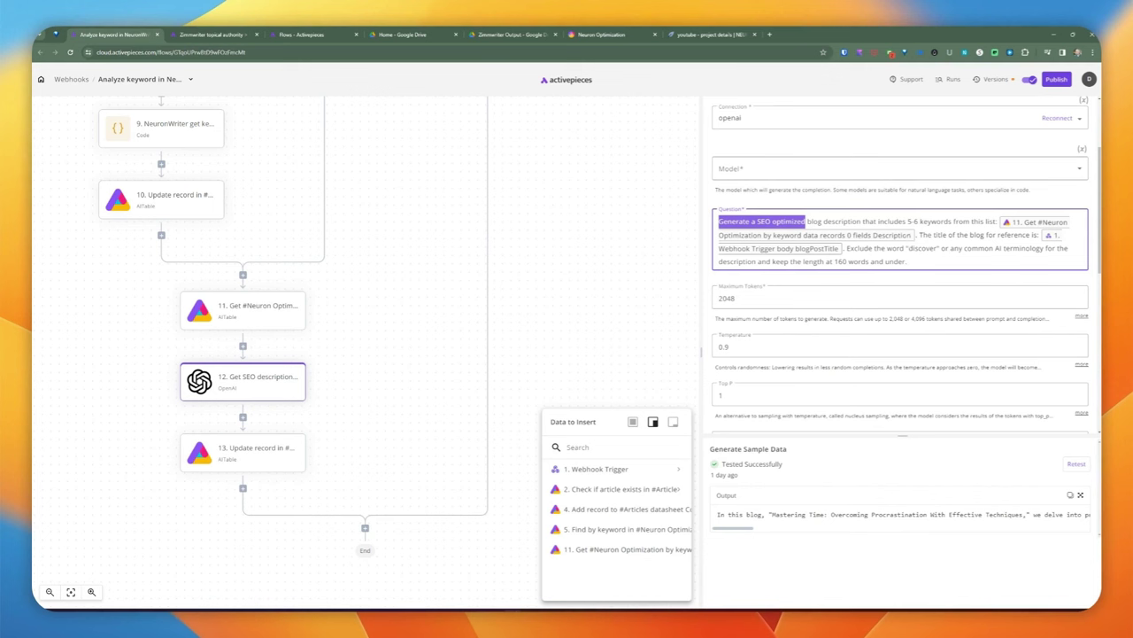
pyautogui.moveTo(934, 235); pyautogui.dragTo(1026, 234)
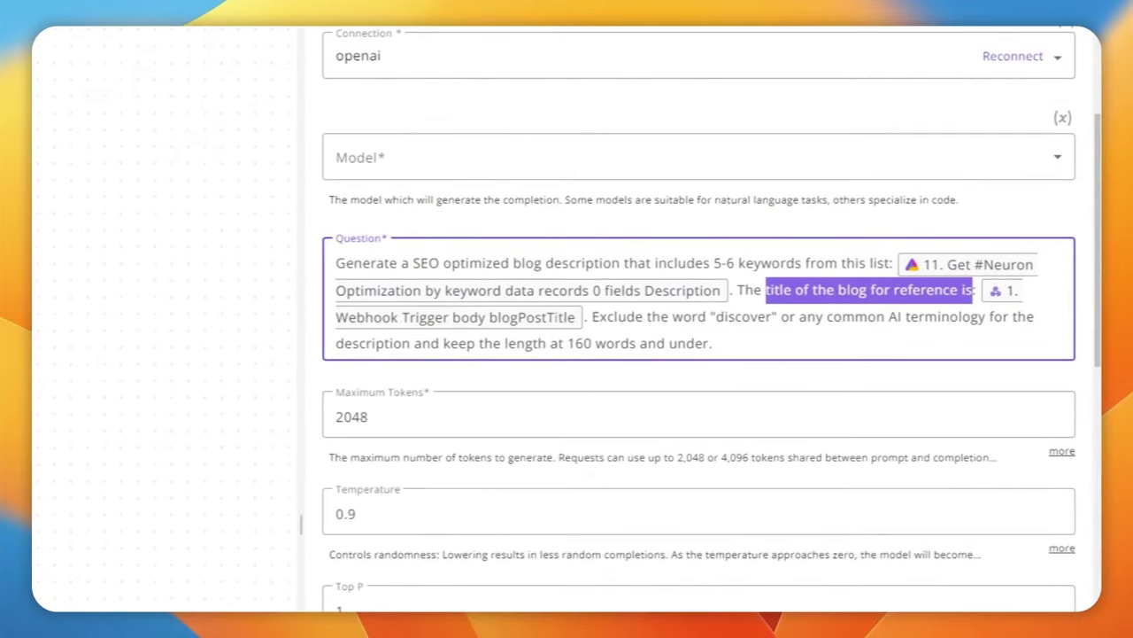
pyautogui.moveTo(599, 316); pyautogui.dragTo(776, 316)
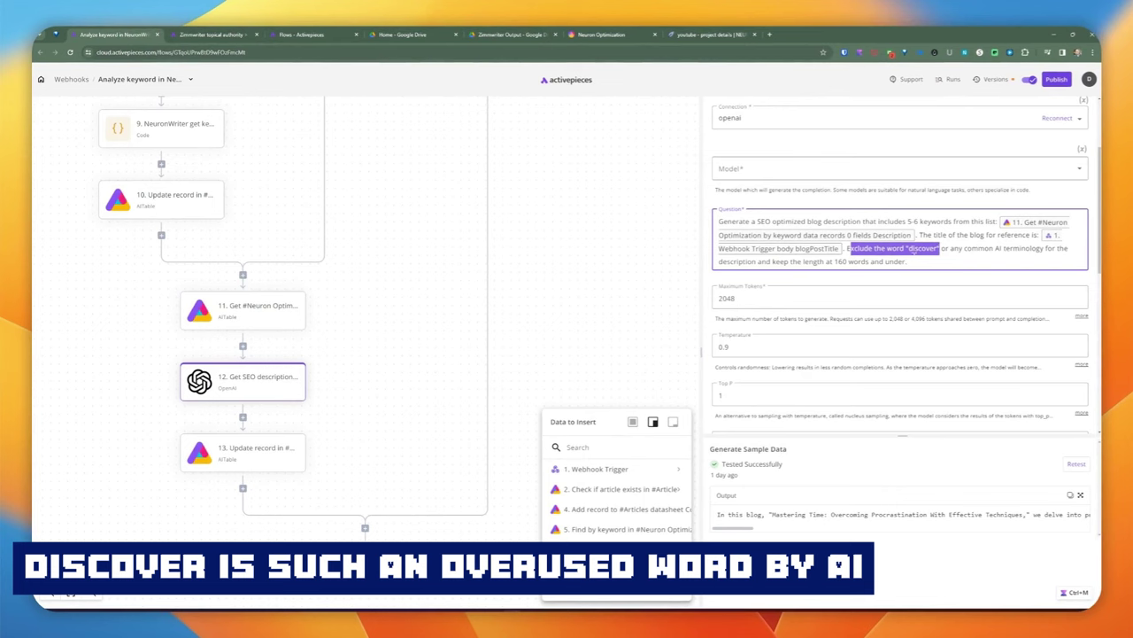
pyautogui.moveTo(834, 261); pyautogui.dragTo(883, 261)
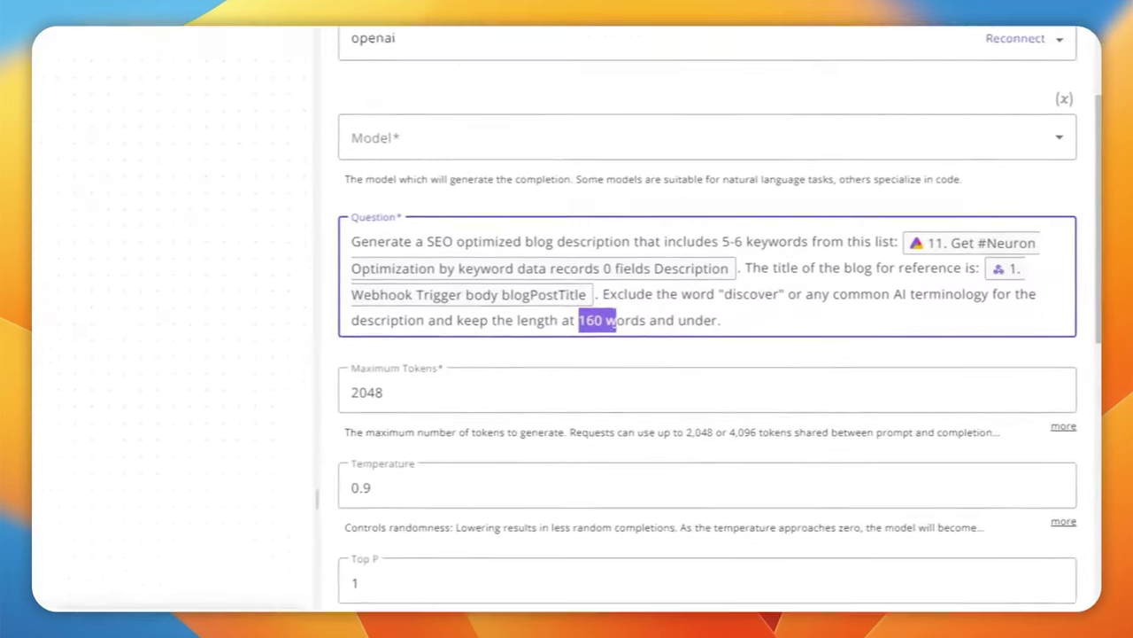
pyautogui.moveTo(665, 323); pyautogui.dragTo(713, 323)
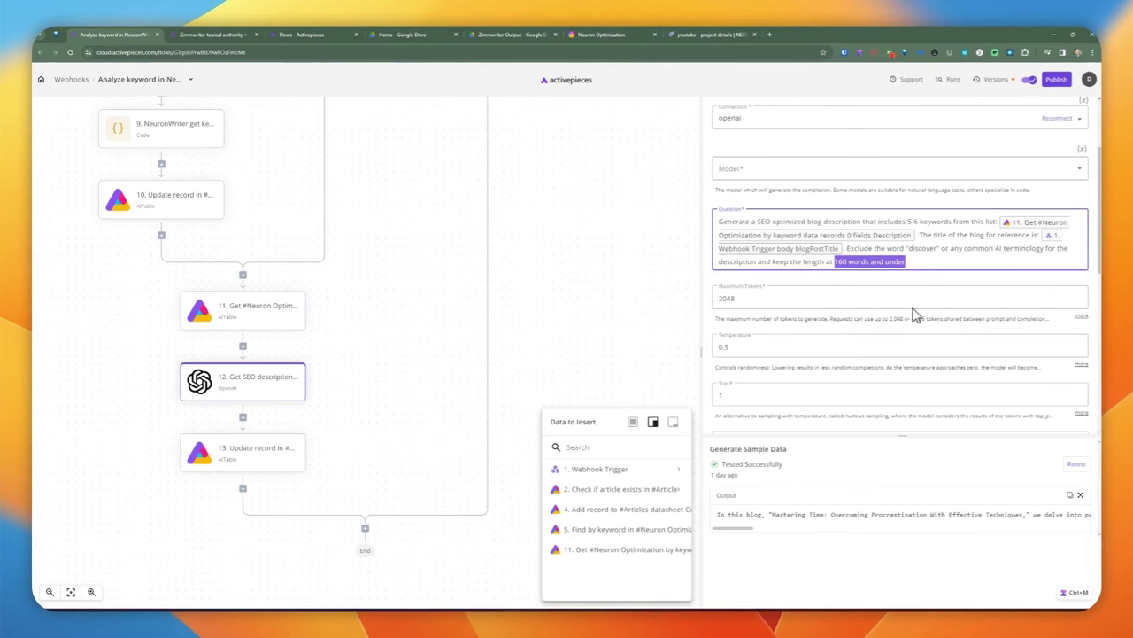
pyautogui.scroll(-10, 917, 316)
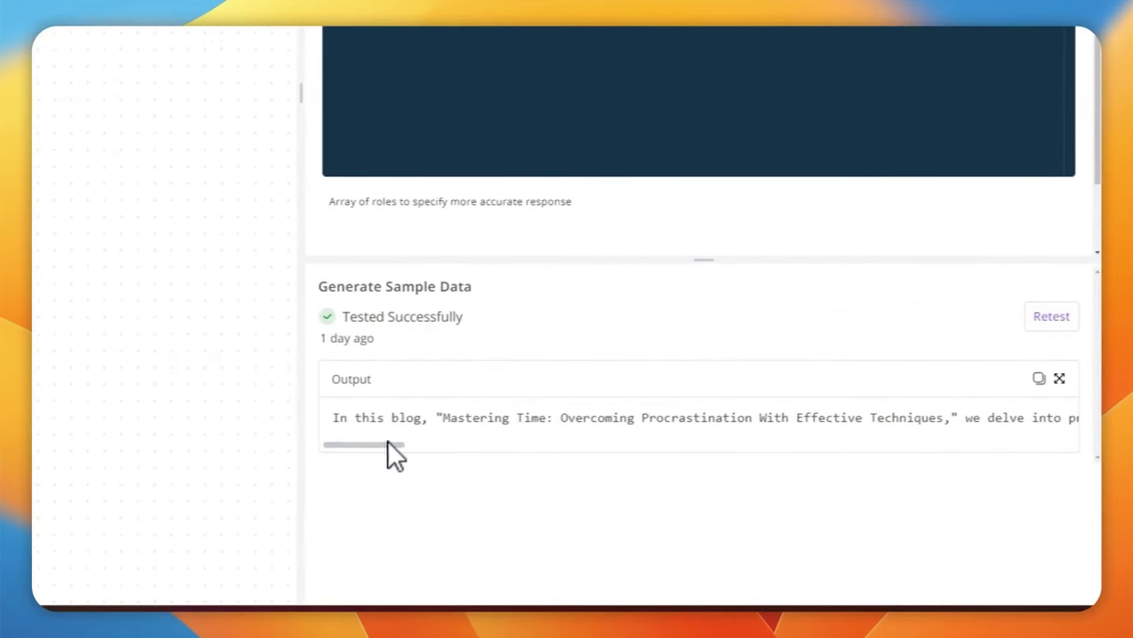
pyautogui.moveTo(388, 442); pyautogui.dragTo(859, 475)
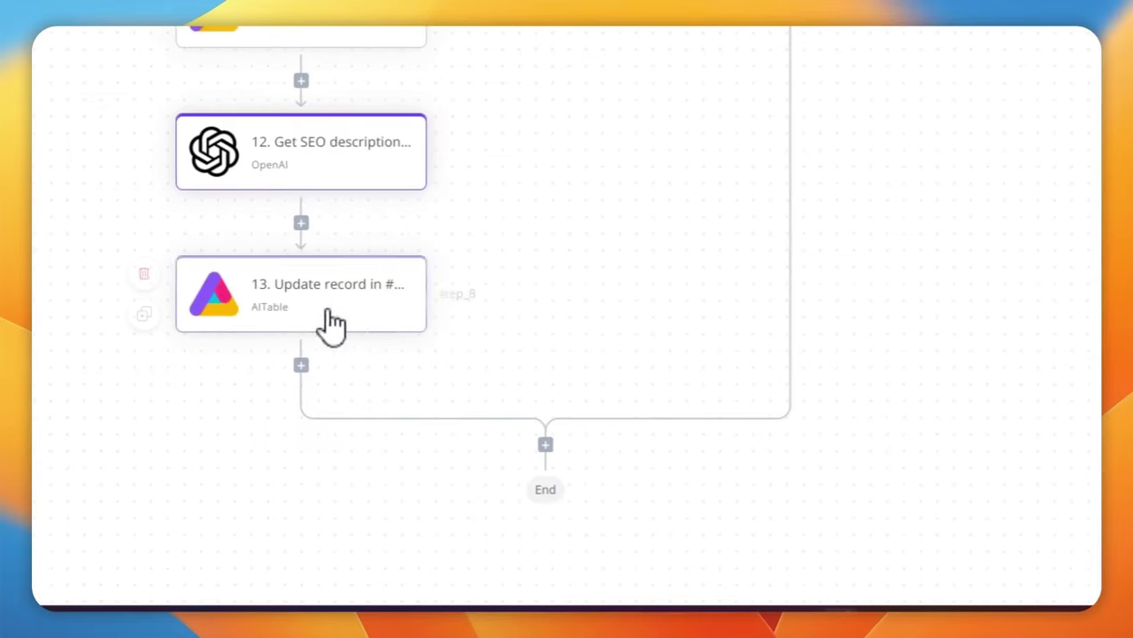
# Open step 13, the article record update, and check its datasheet and record ID mapping against the earlier flow steps
pyautogui.click(332, 323)
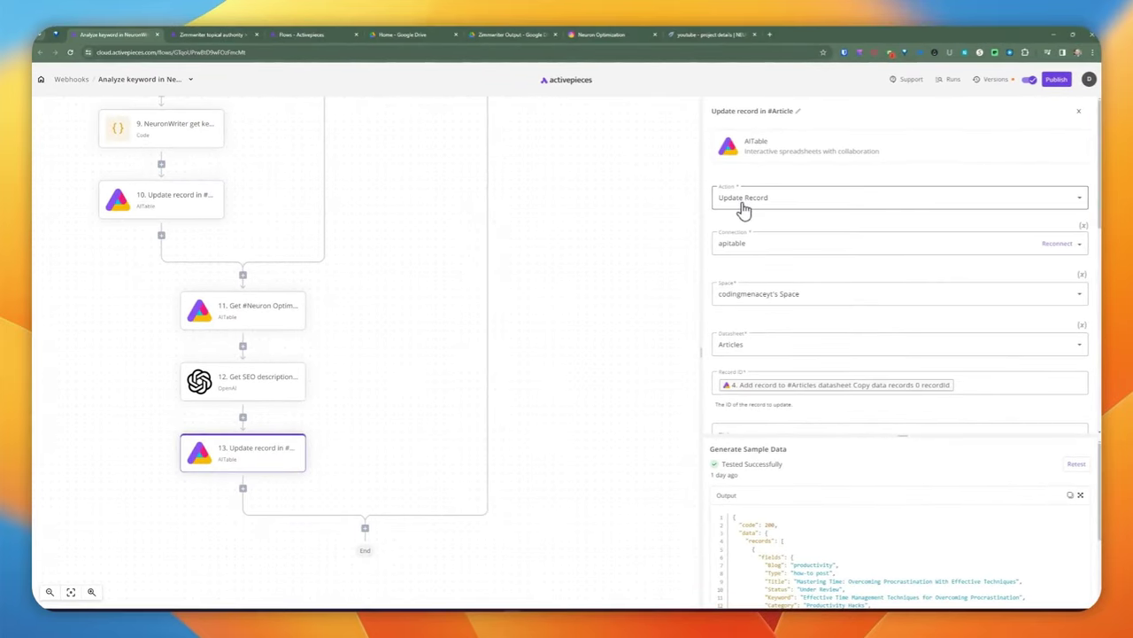
pyautogui.scroll(-1, 739, 254)
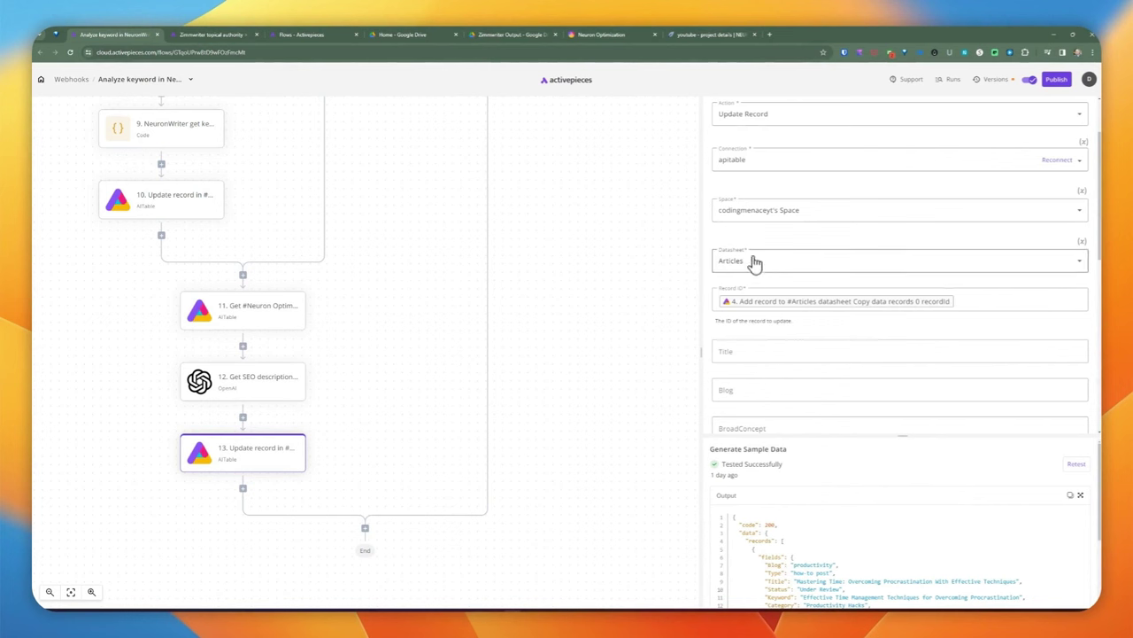
pyautogui.scroll(-1, 783, 278)
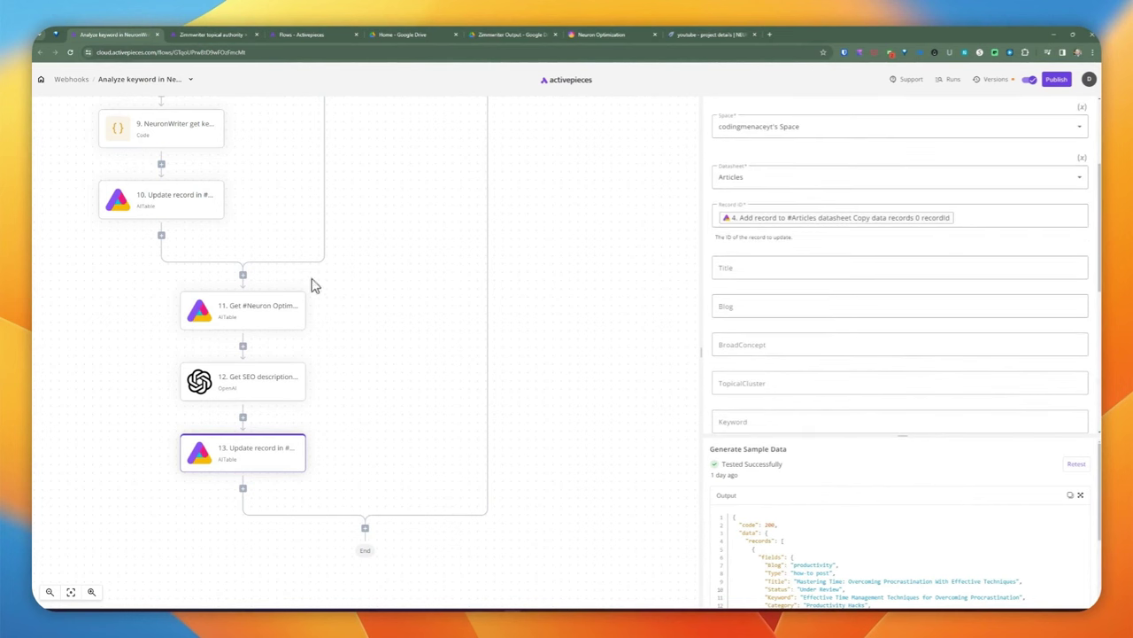
pyautogui.scroll(3, 246, 293)
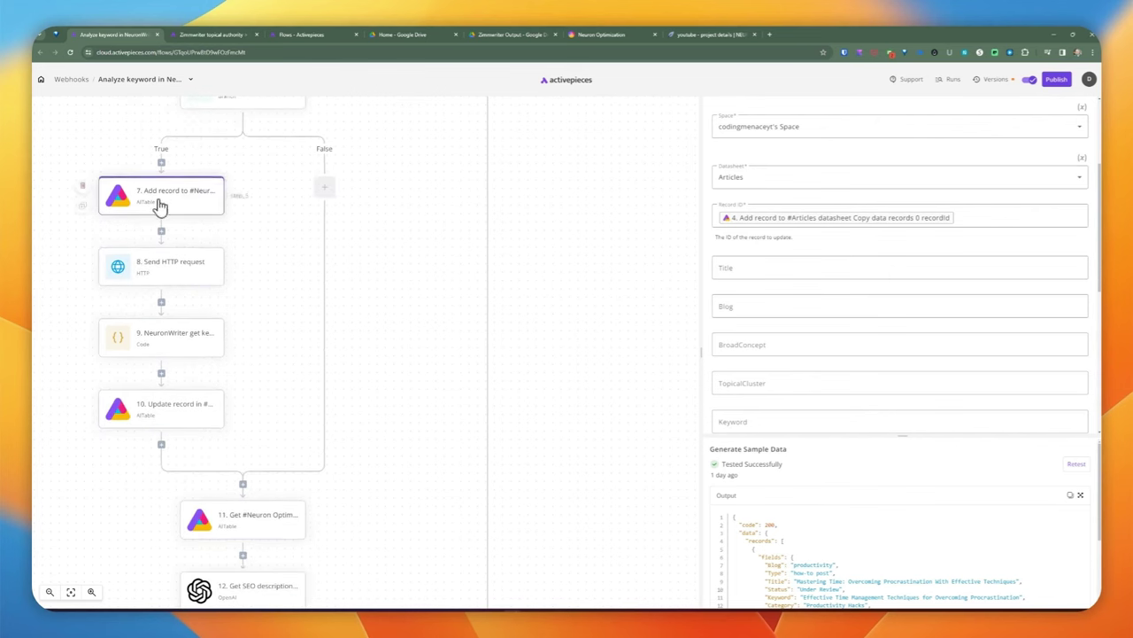
pyautogui.scroll(-3, 785, 278)
pyautogui.scroll(2, 784, 248)
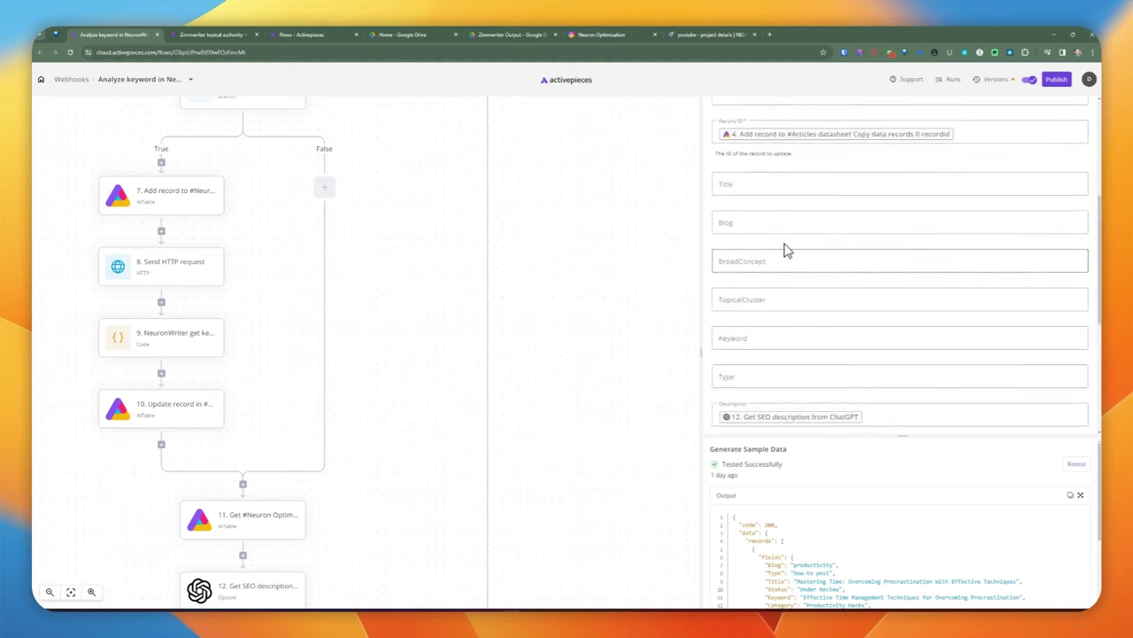
# Review the article update's remaining fields, from the ChatGPT Description mapping down to the failure options
pyautogui.scroll(-3, 788, 326)
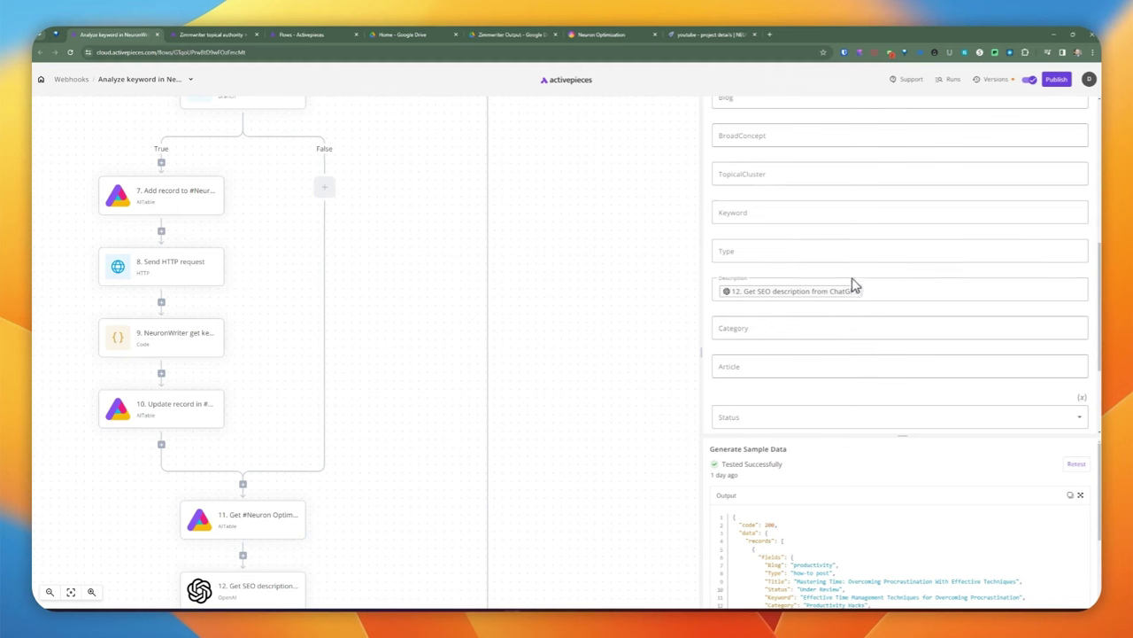
pyautogui.scroll(3, 854, 286)
pyautogui.scroll(-4, 852, 281)
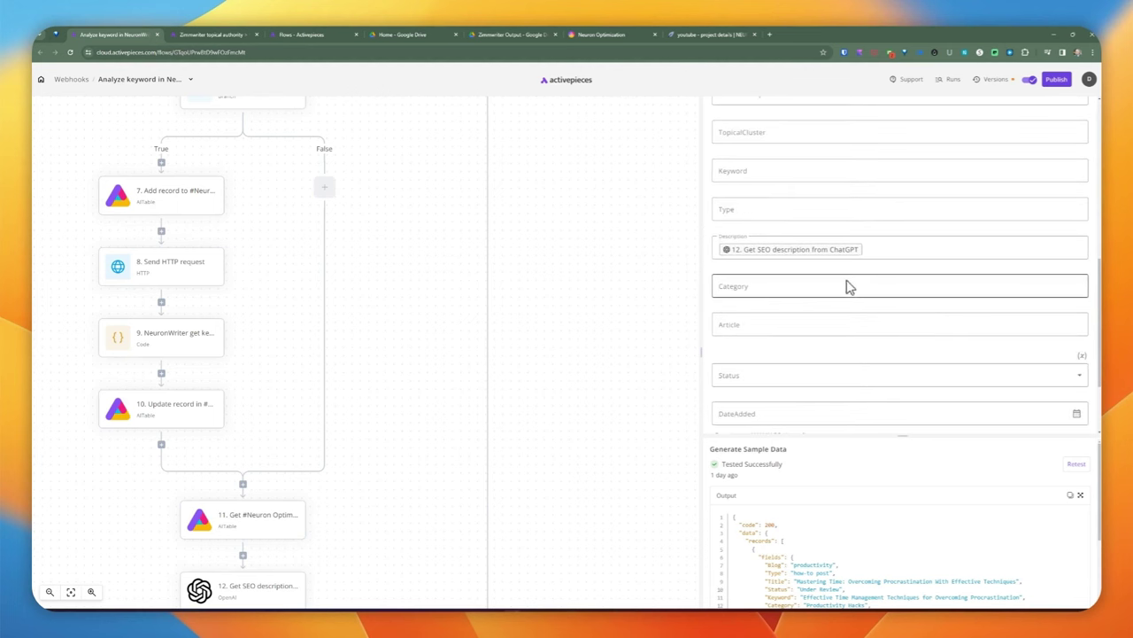
pyautogui.scroll(-1, 823, 252)
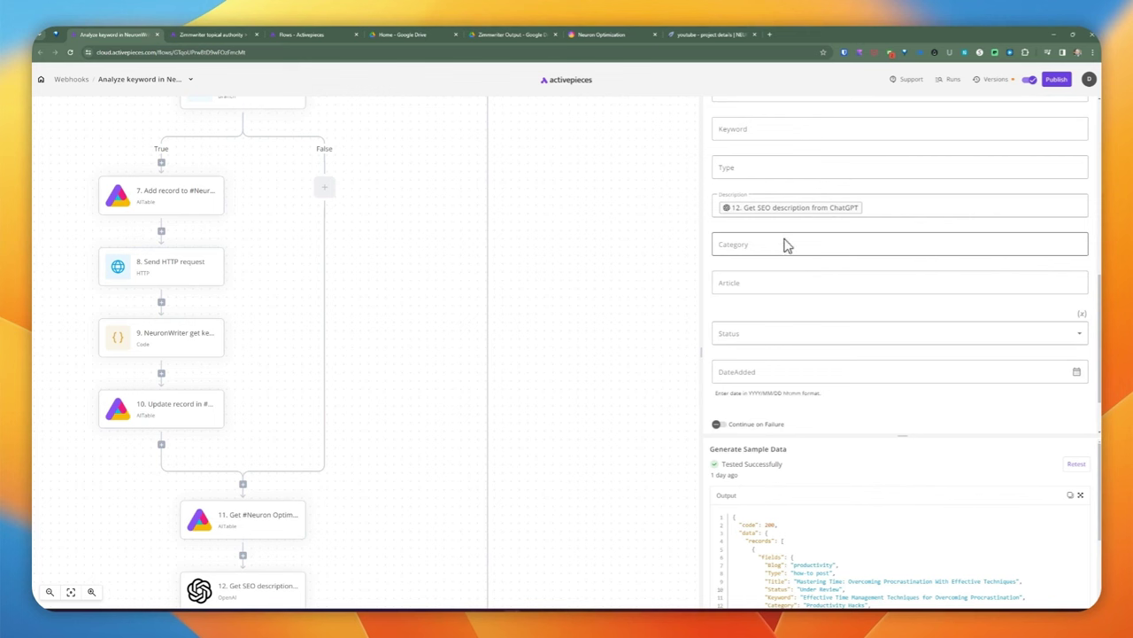
pyautogui.scroll(-2, 802, 275)
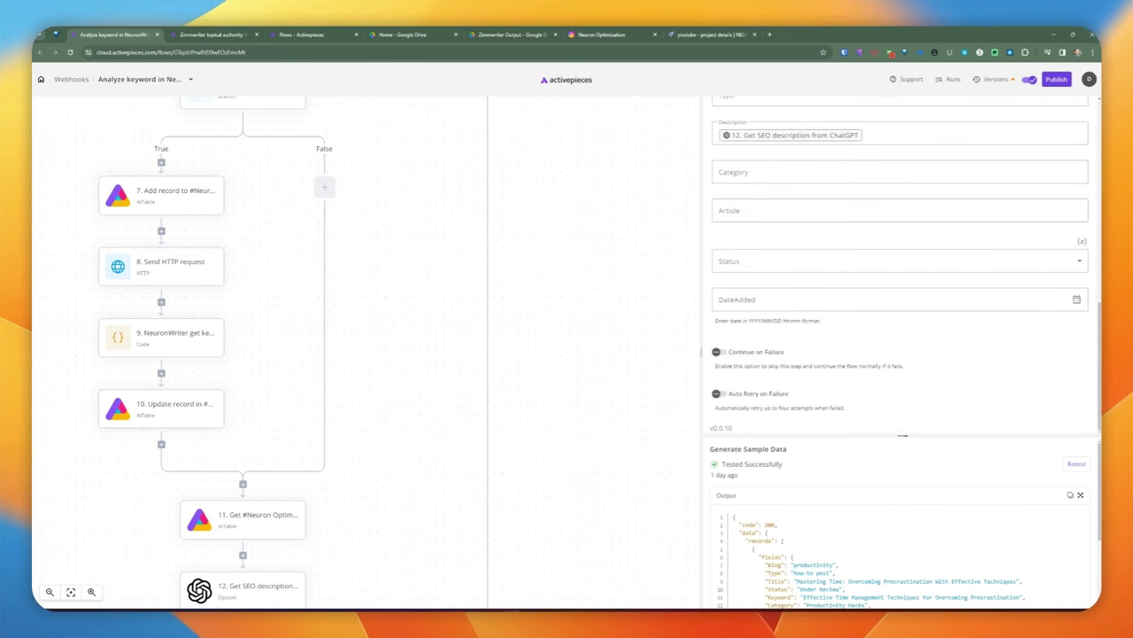
# Enlarge the article update's sample data area and examine the returned record fields, highlighting the Description entry
pyautogui.moveTo(902, 435); pyautogui.dragTo(899, 362)
pyautogui.scroll(-1, 866, 455)
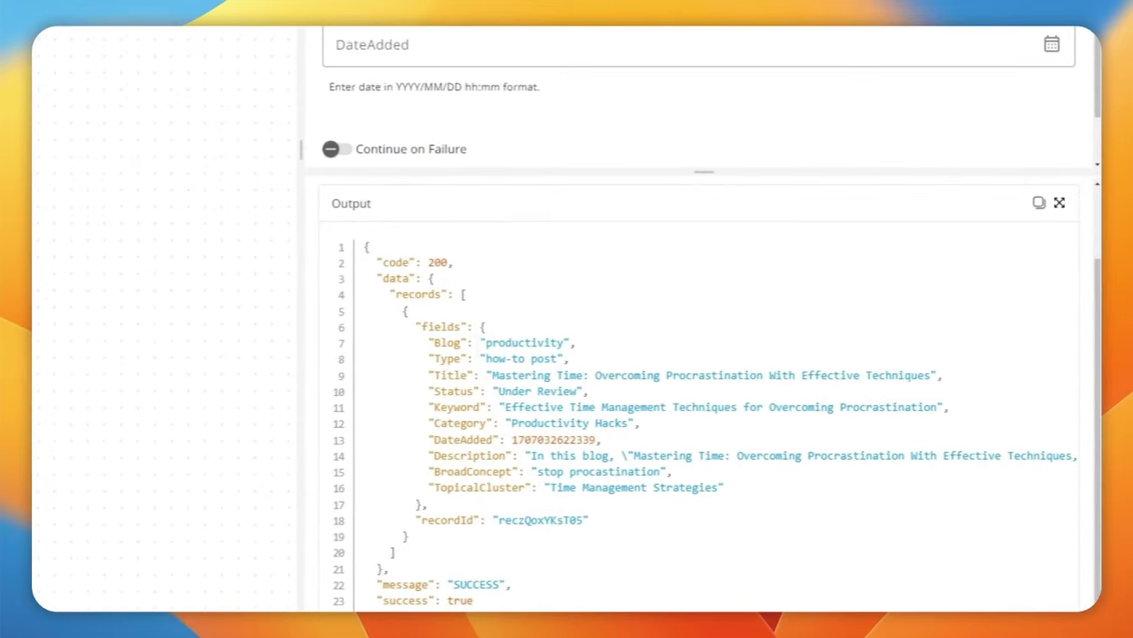
pyautogui.moveTo(478, 343); pyautogui.dragTo(918, 495)
pyautogui.click(847, 469)
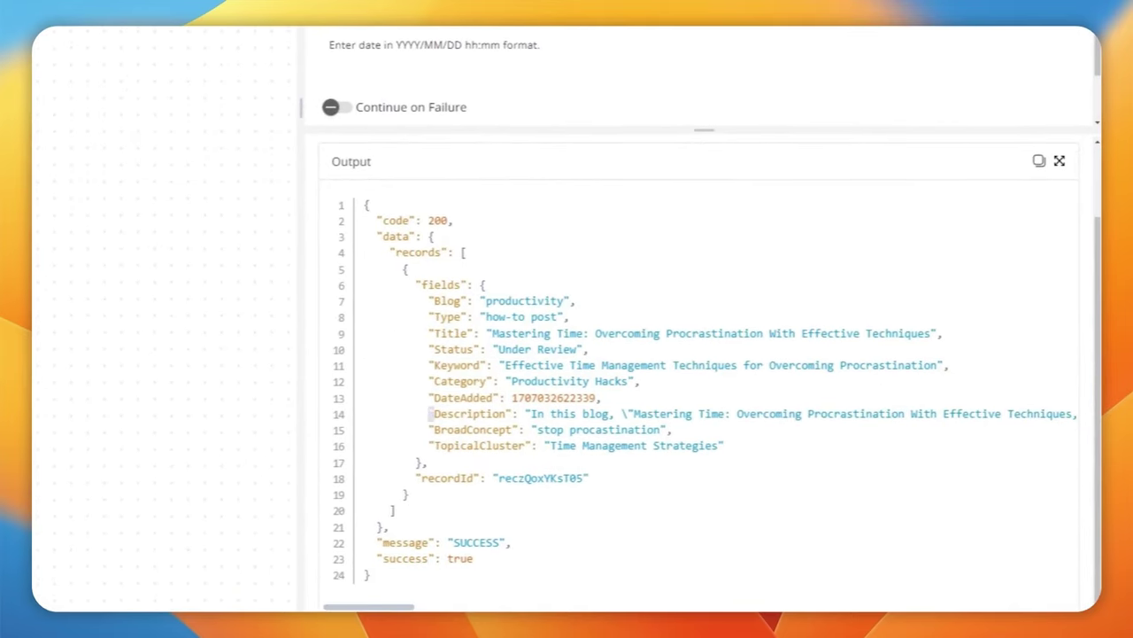
pyautogui.moveTo(431, 413); pyautogui.dragTo(602, 413)
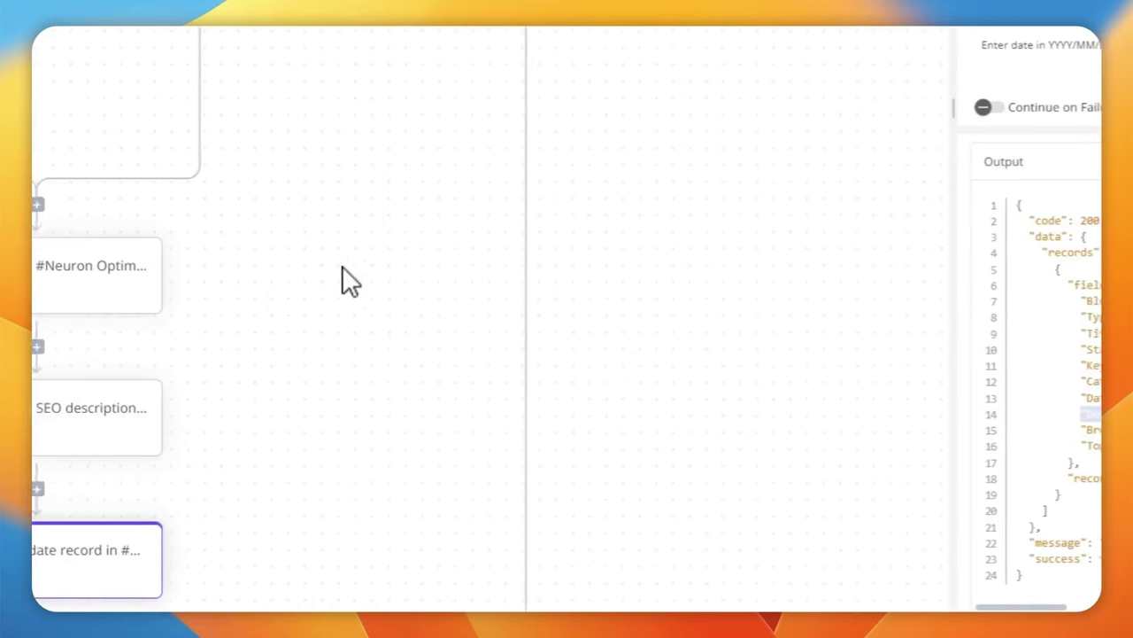
pyautogui.scroll(-5, 319, 266)
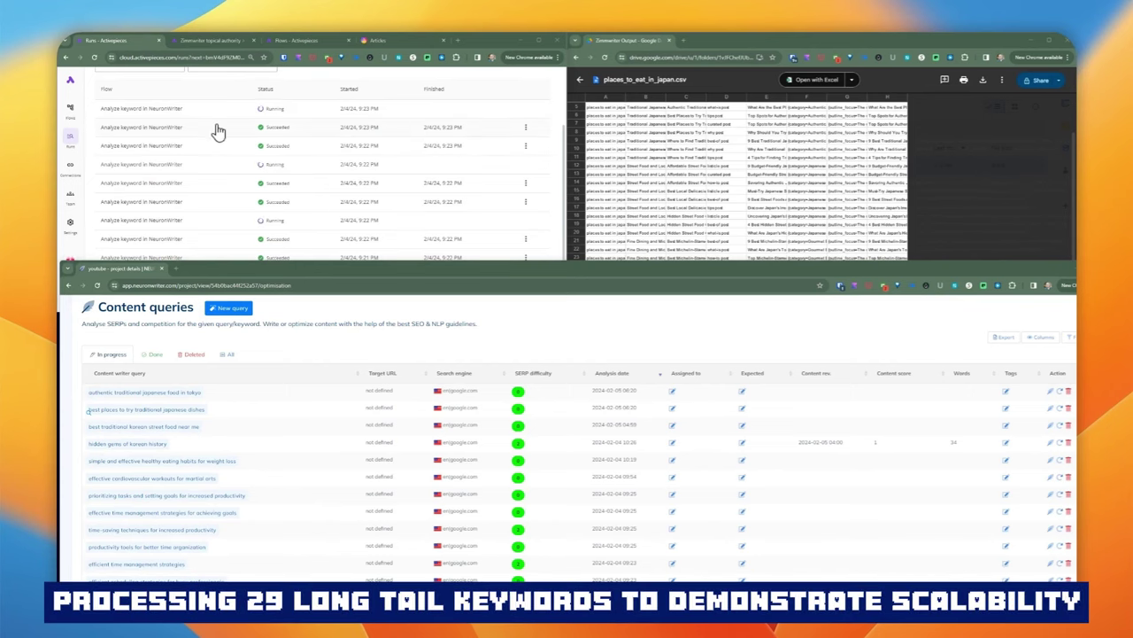
# Bring the Activepieces Runs window to the front and examine the statuses of the Analyze keyword in NeuronWriter runs
pyautogui.click(471, 41)
pyautogui.scroll(1, 276, 166)
pyautogui.scroll(1, 275, 164)
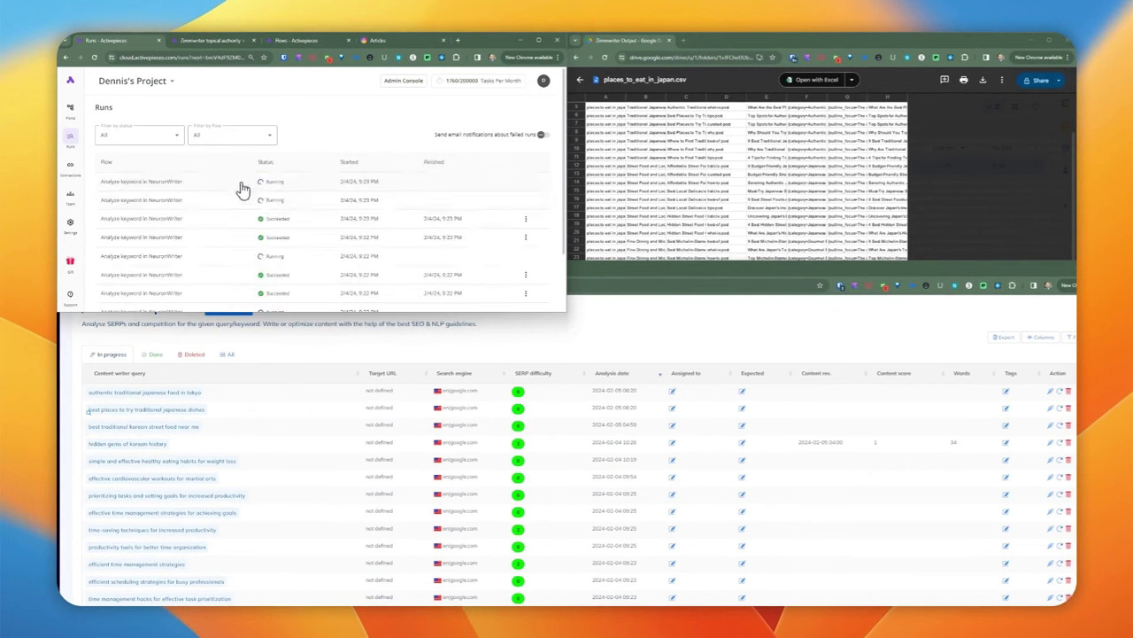
pyautogui.scroll(-1, 249, 202)
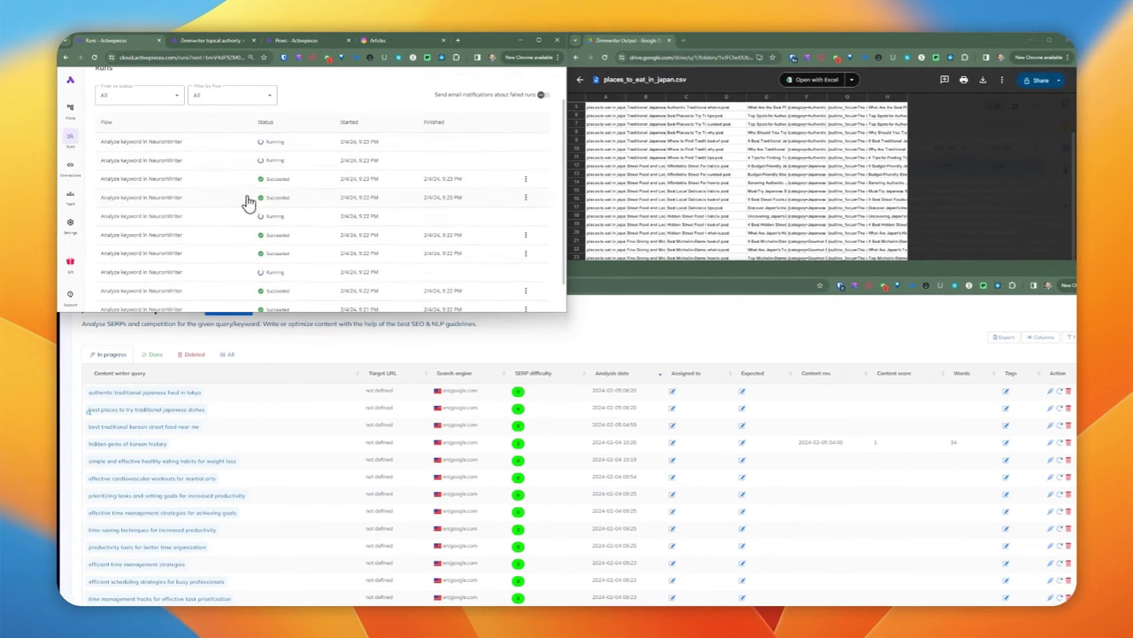
pyautogui.scroll(-1, 255, 155)
pyautogui.scroll(1, 250, 162)
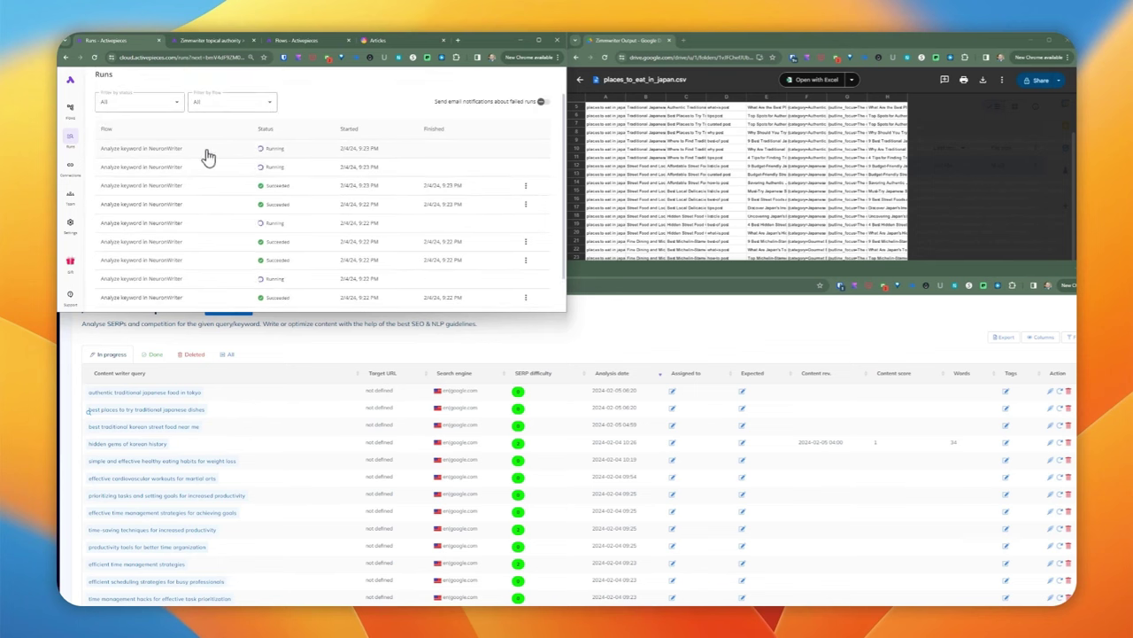
pyautogui.scroll(-2, 209, 176)
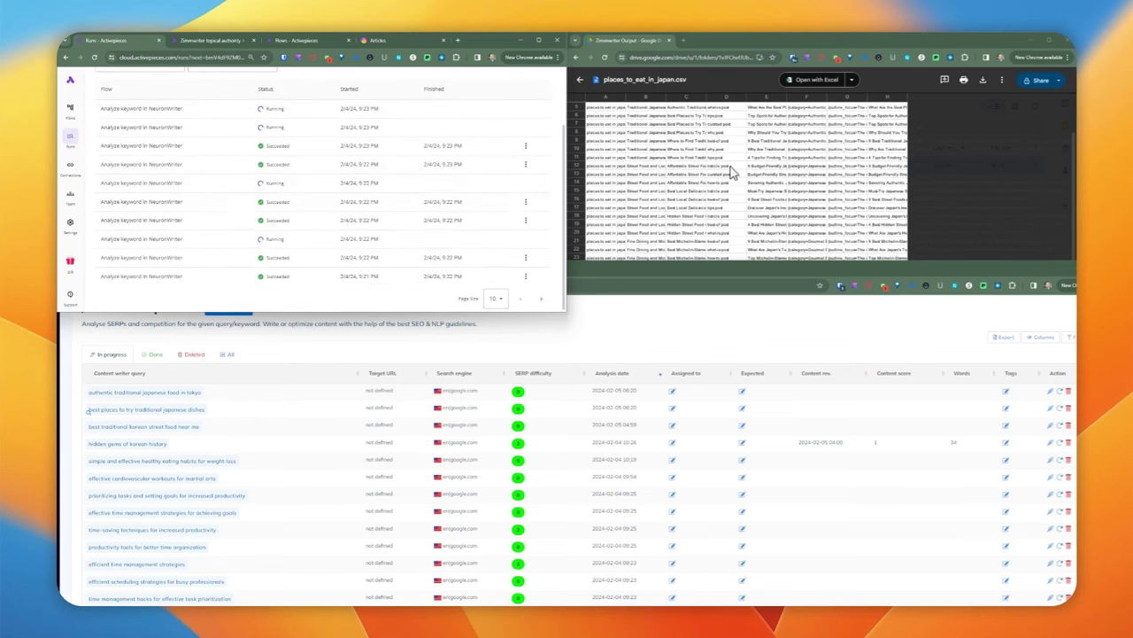
# Bring the places_to_eat_in_japan.csv and NeuronWriter windows forward and reposition the NeuronWriter window to examine its content writer queries
pyautogui.click(703, 36)
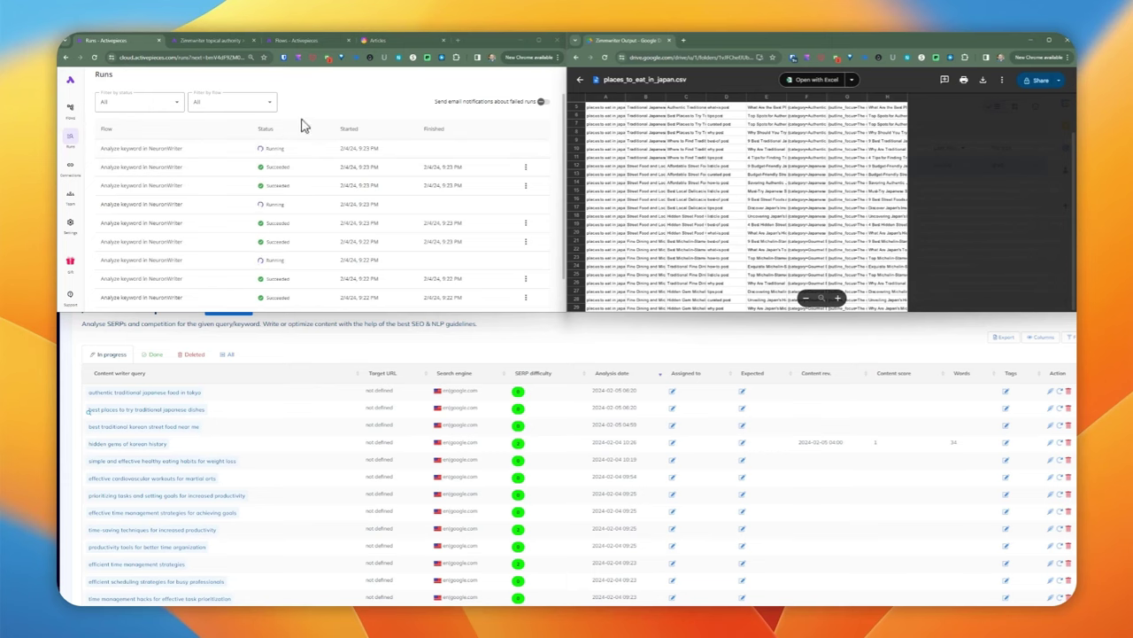
pyautogui.click(695, 338)
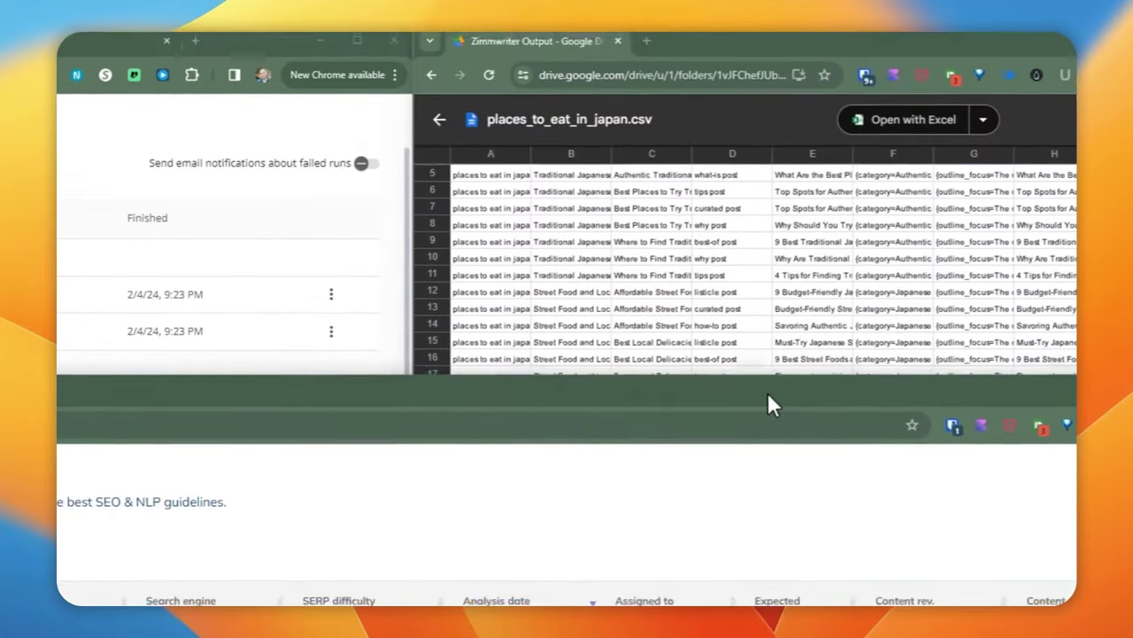
pyautogui.moveTo(767, 397); pyautogui.dragTo(666, 381)
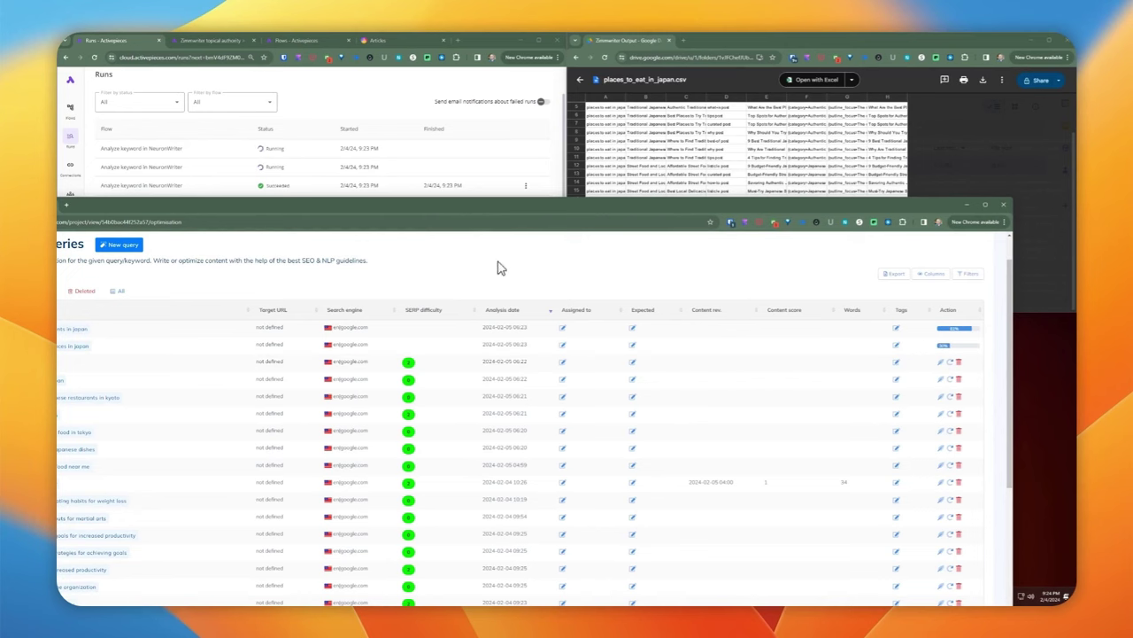
pyautogui.moveTo(463, 213); pyautogui.dragTo(545, 237)
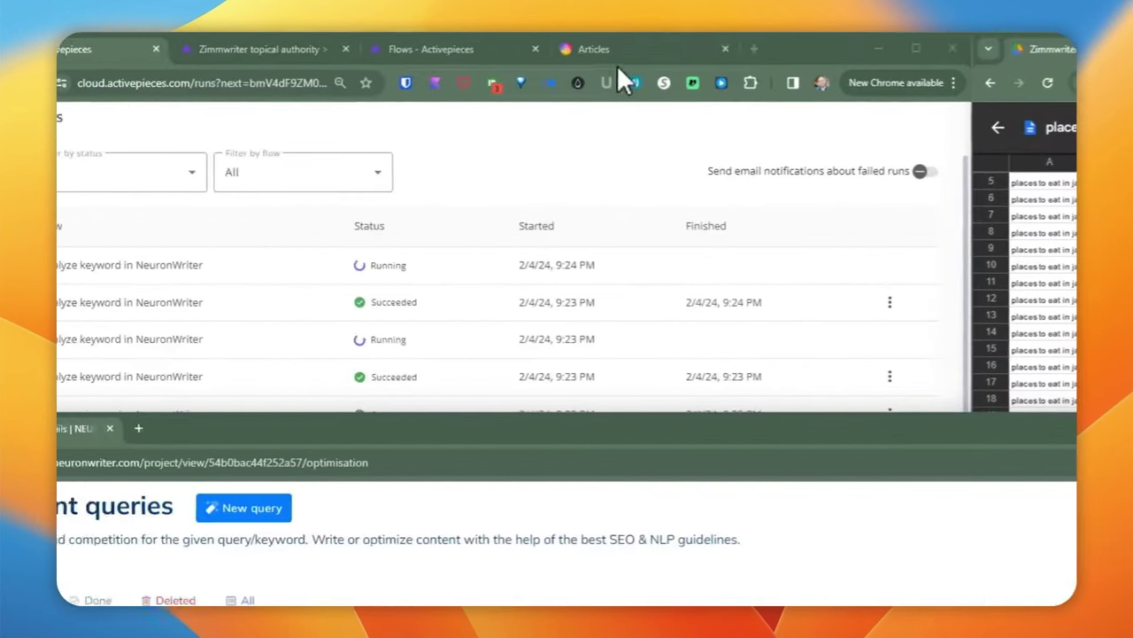
# Examine the Japanese food titles and descriptions in the AITable Articles grid, and return to the Activepieces Runs list
pyautogui.click(617, 64)
pyautogui.scroll(-3, 616, 420)
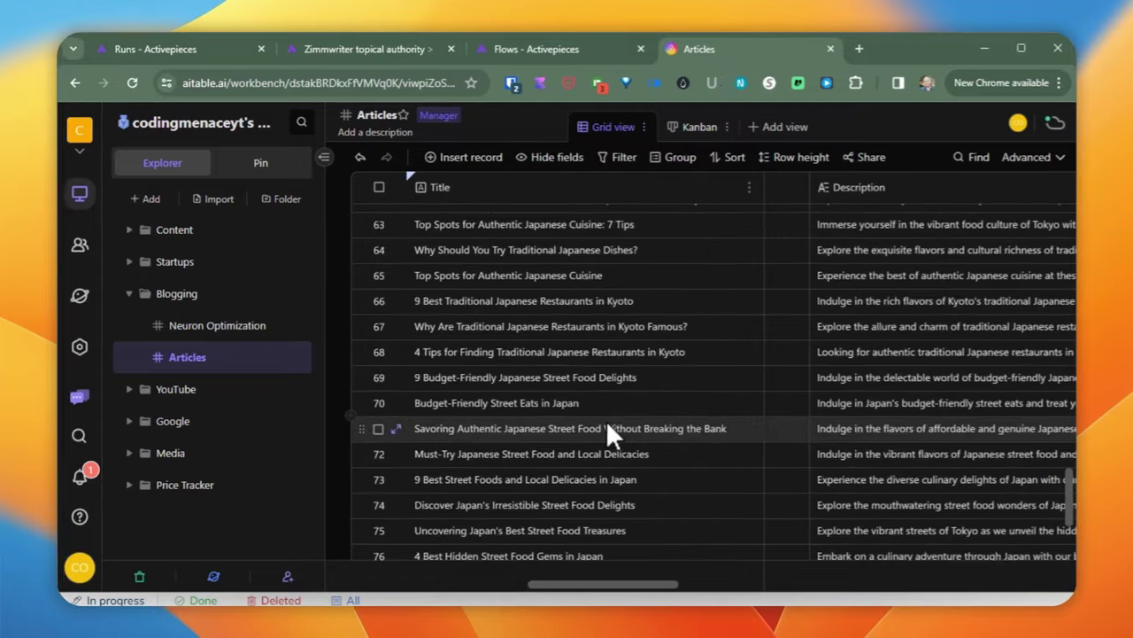
pyautogui.scroll(-2, 605, 423)
pyautogui.scroll(2, 602, 423)
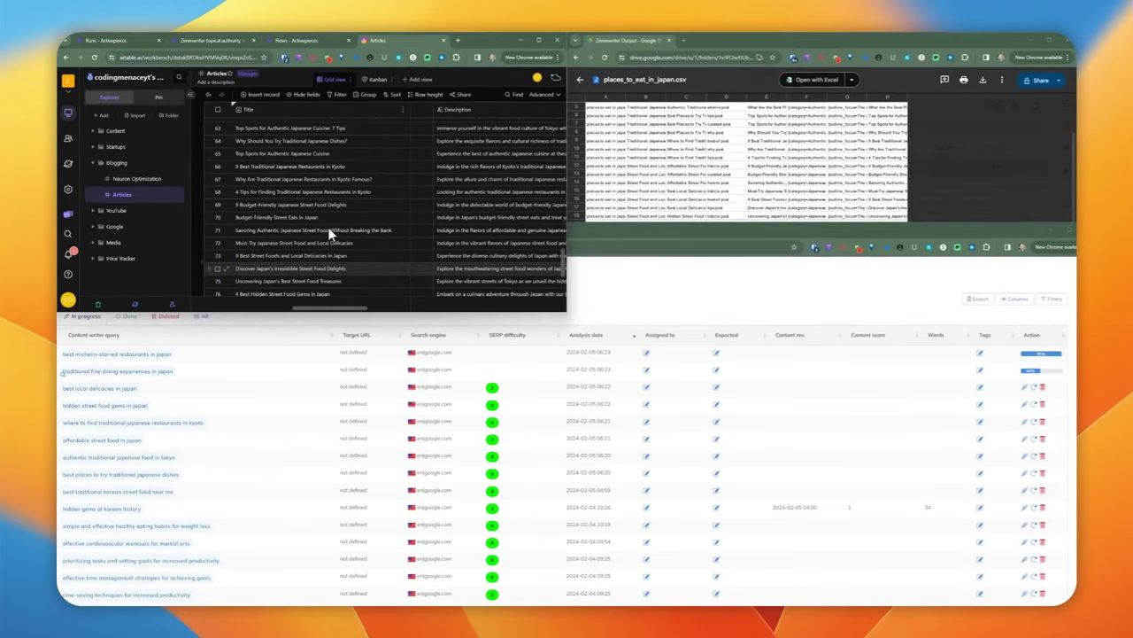
pyautogui.click(98, 40)
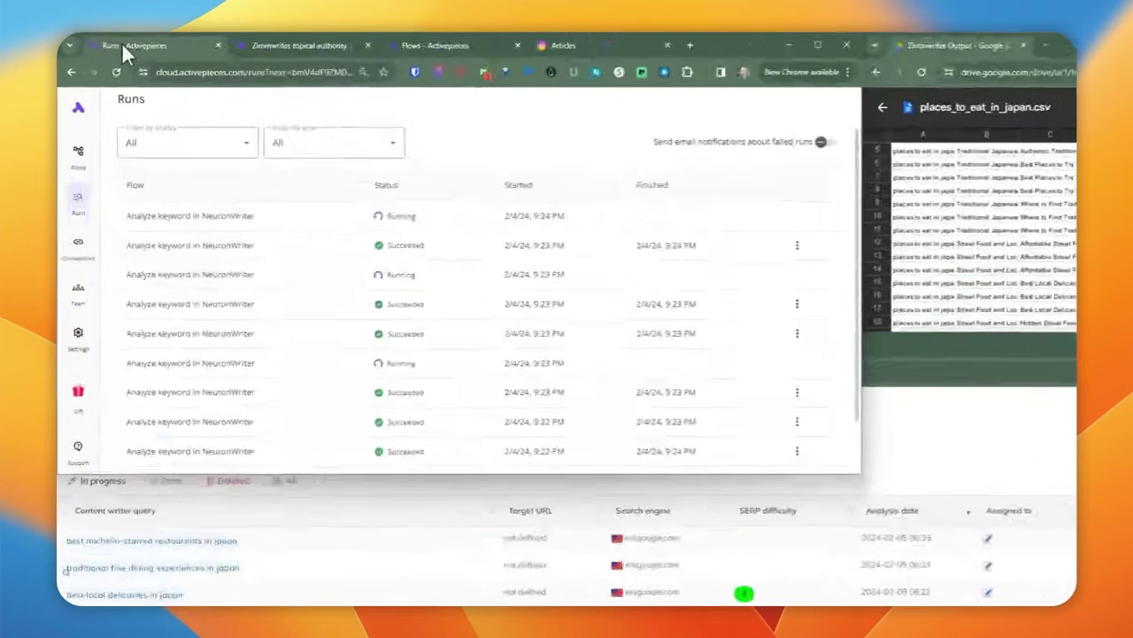